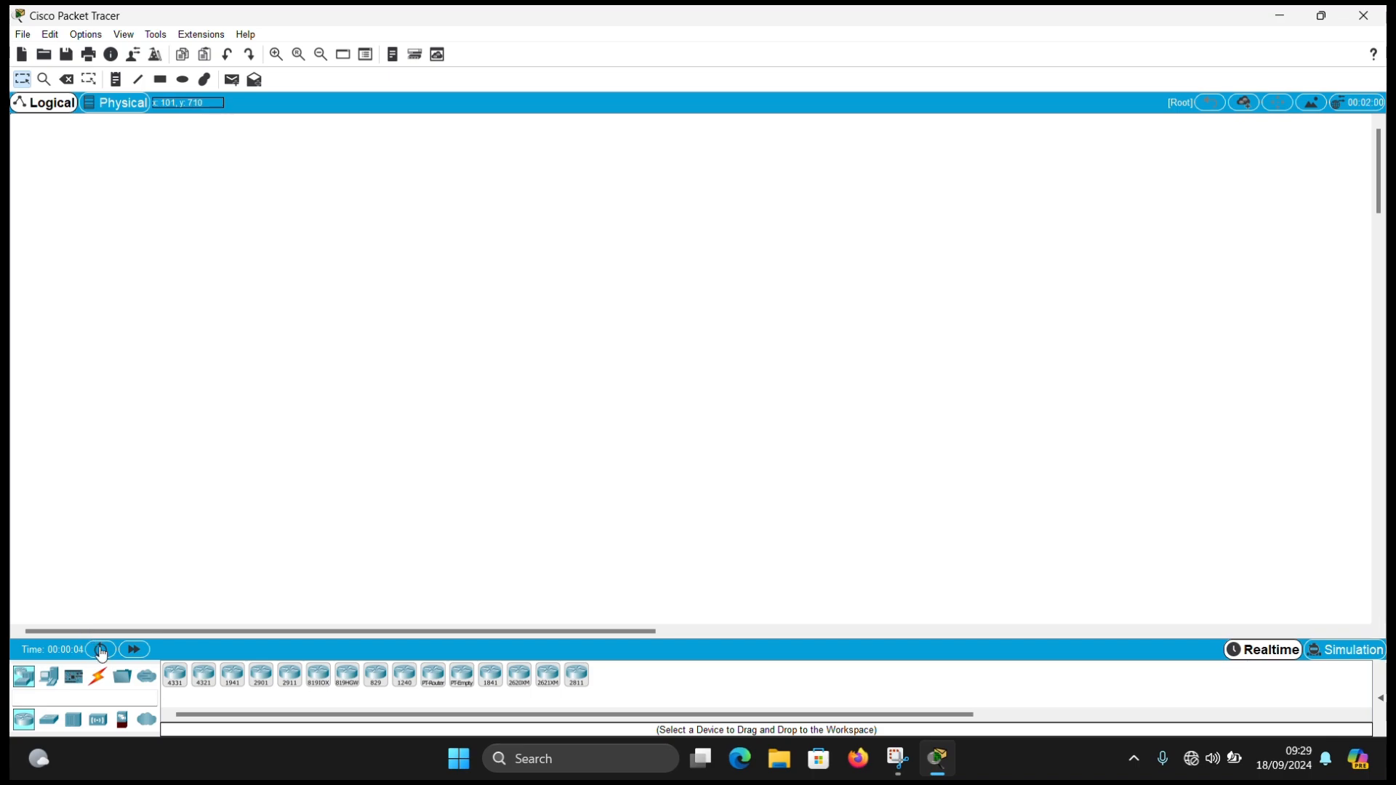
Place three ISR4321 routers in a horizontal row across the empty workspace.
left_click(192, 676)
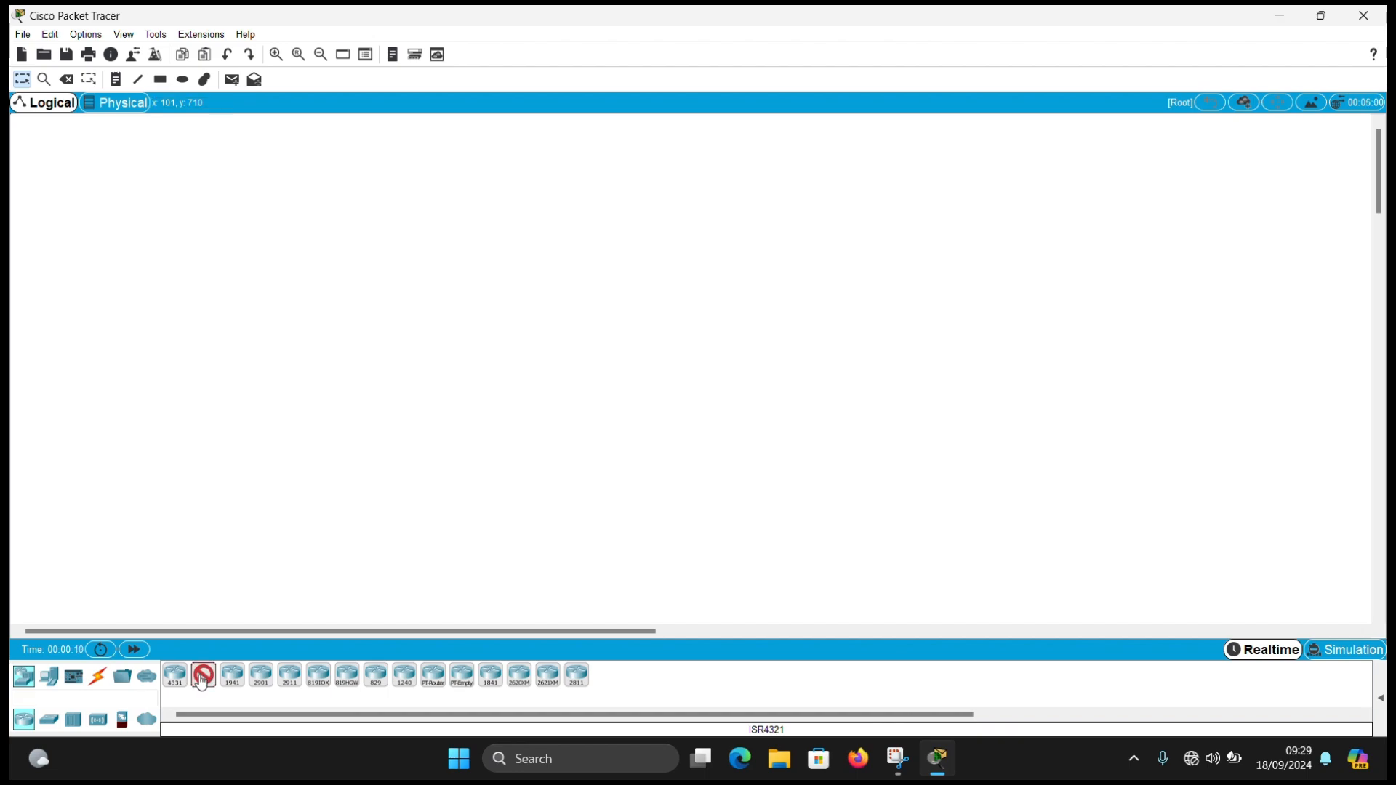
left_click(328, 304)
left_click(546, 313)
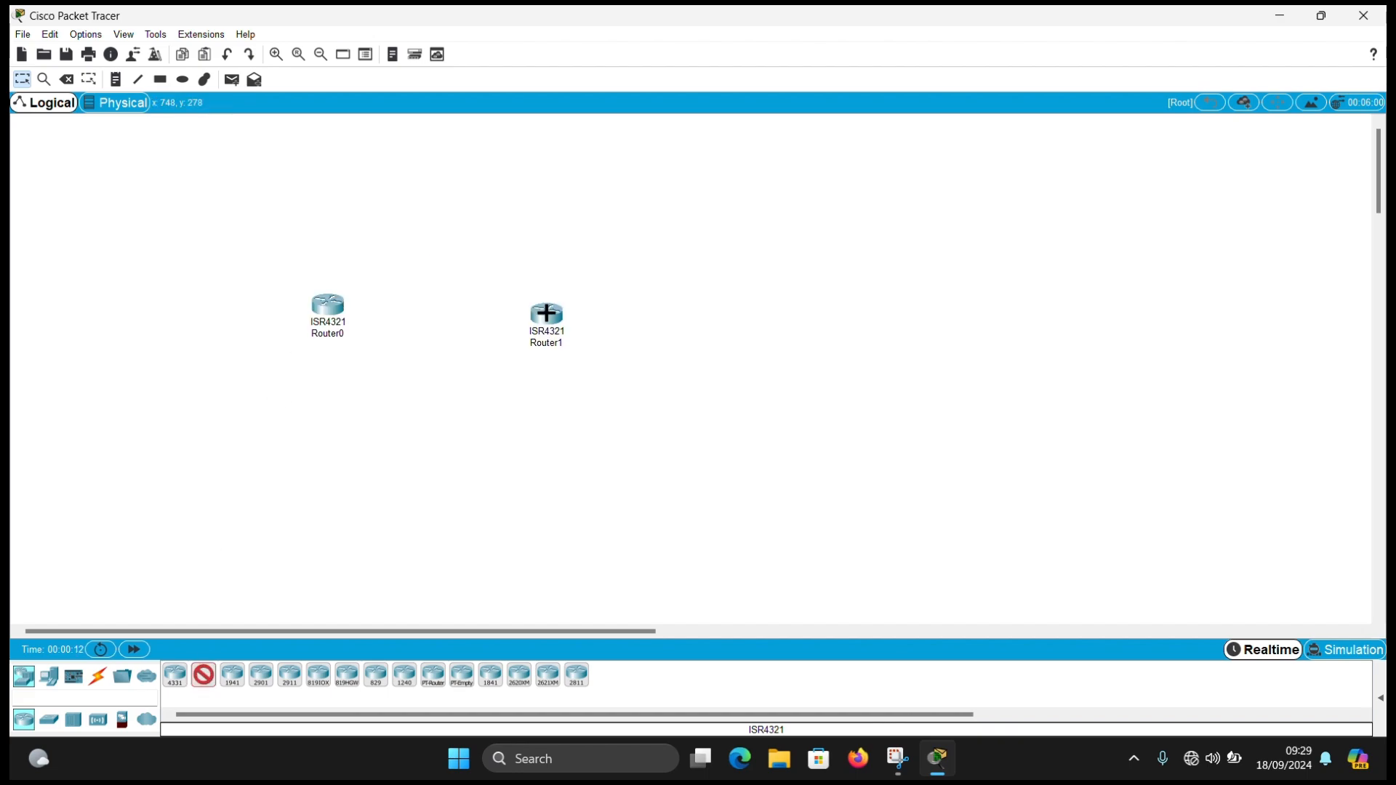
left_click(794, 318)
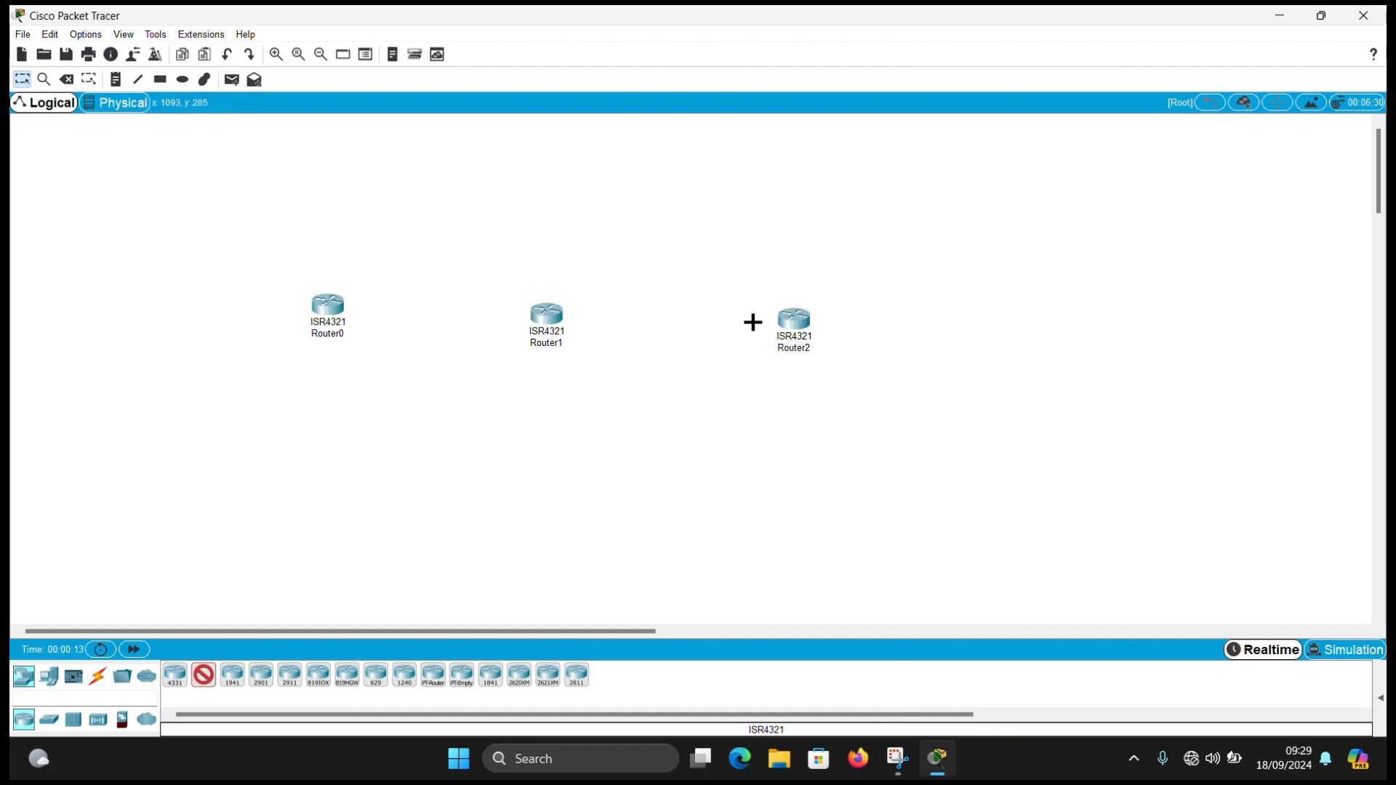
Add three 2960-24TT switches, one below each of the routers.
left_click(43, 719)
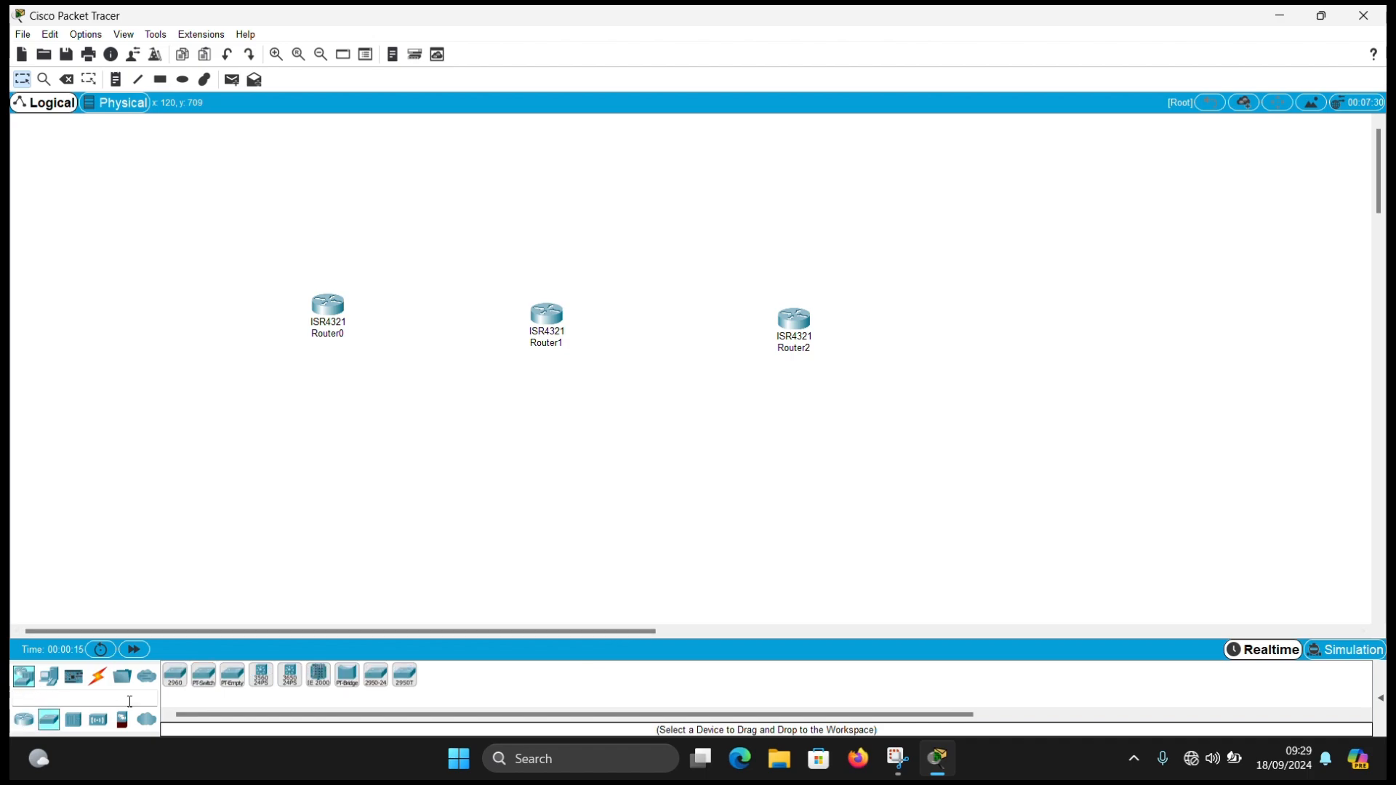
left_click(174, 677)
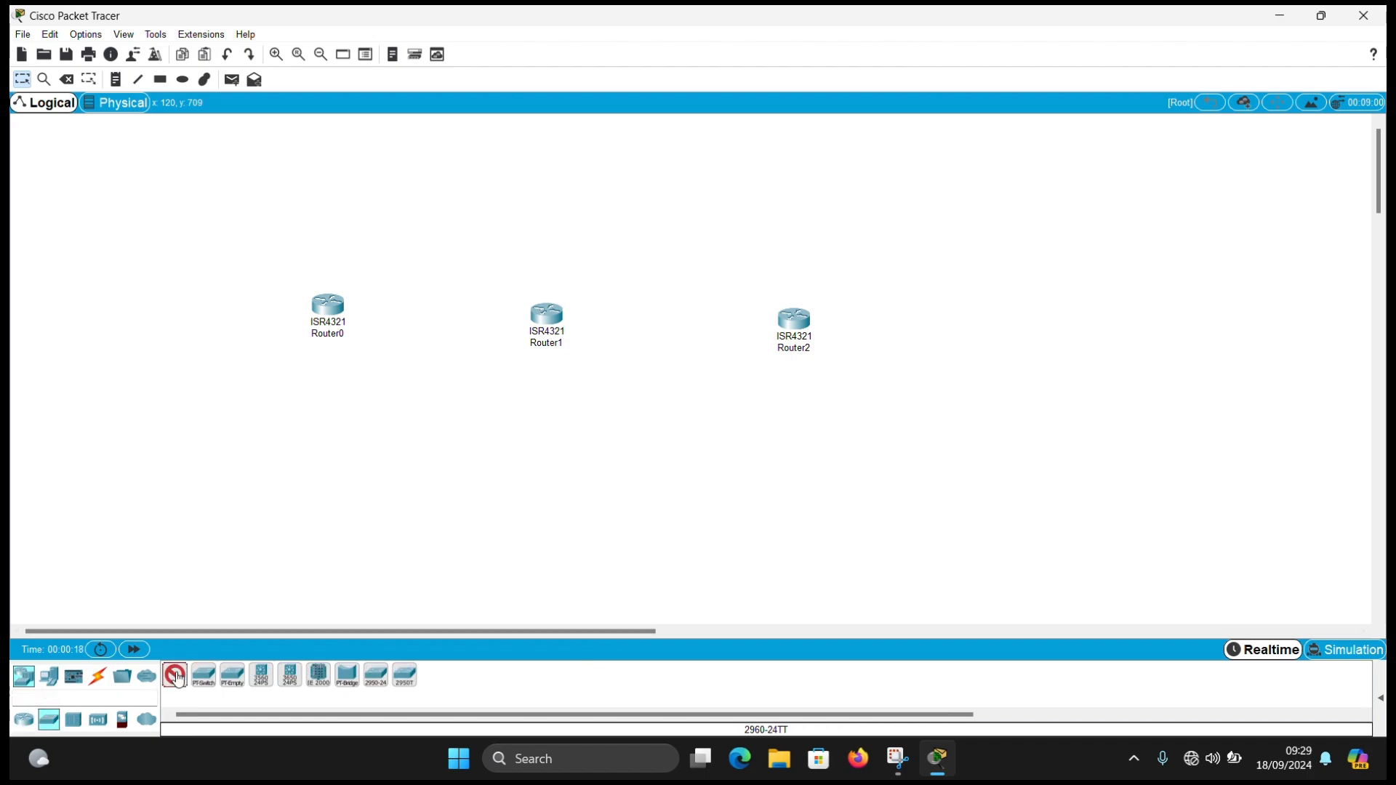
left_click(333, 418)
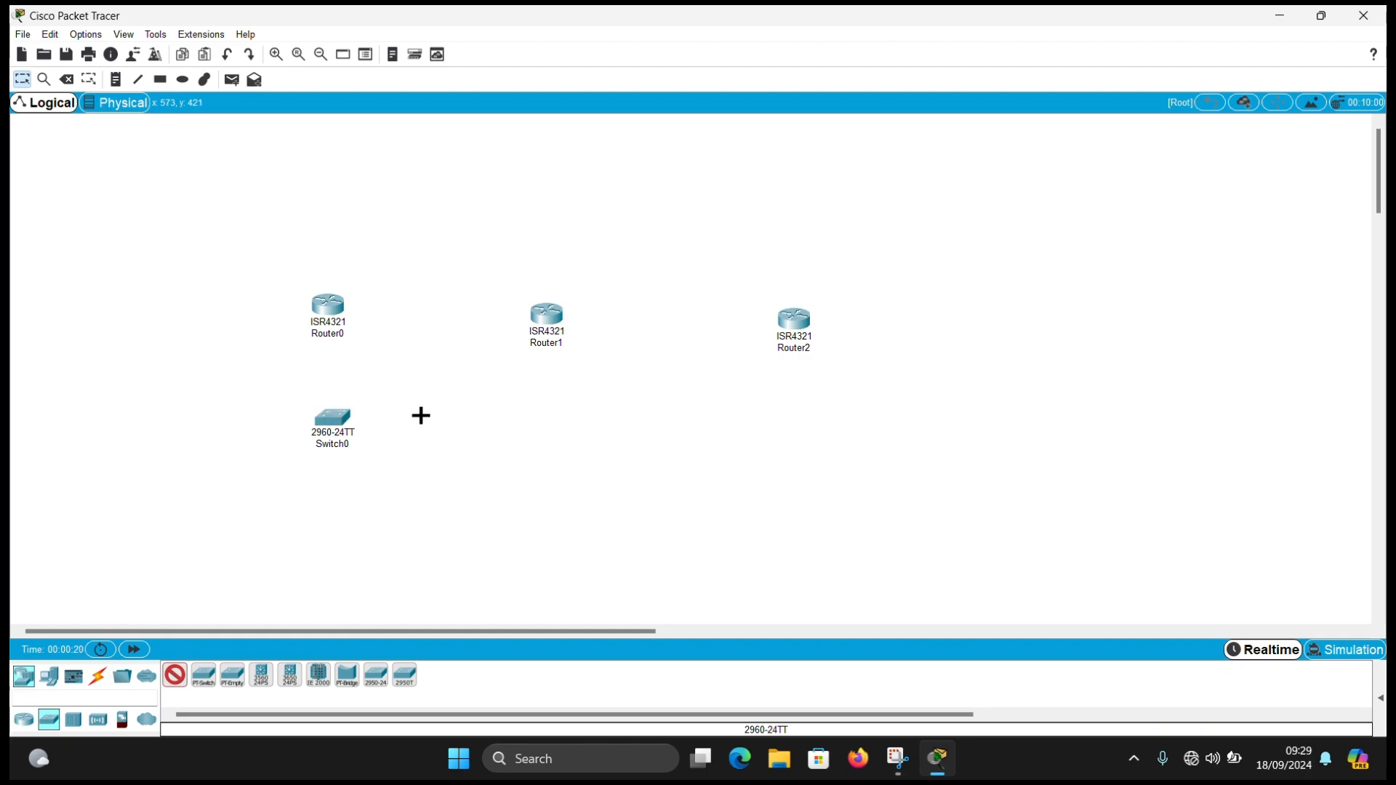
left_click(557, 425)
left_click(804, 422)
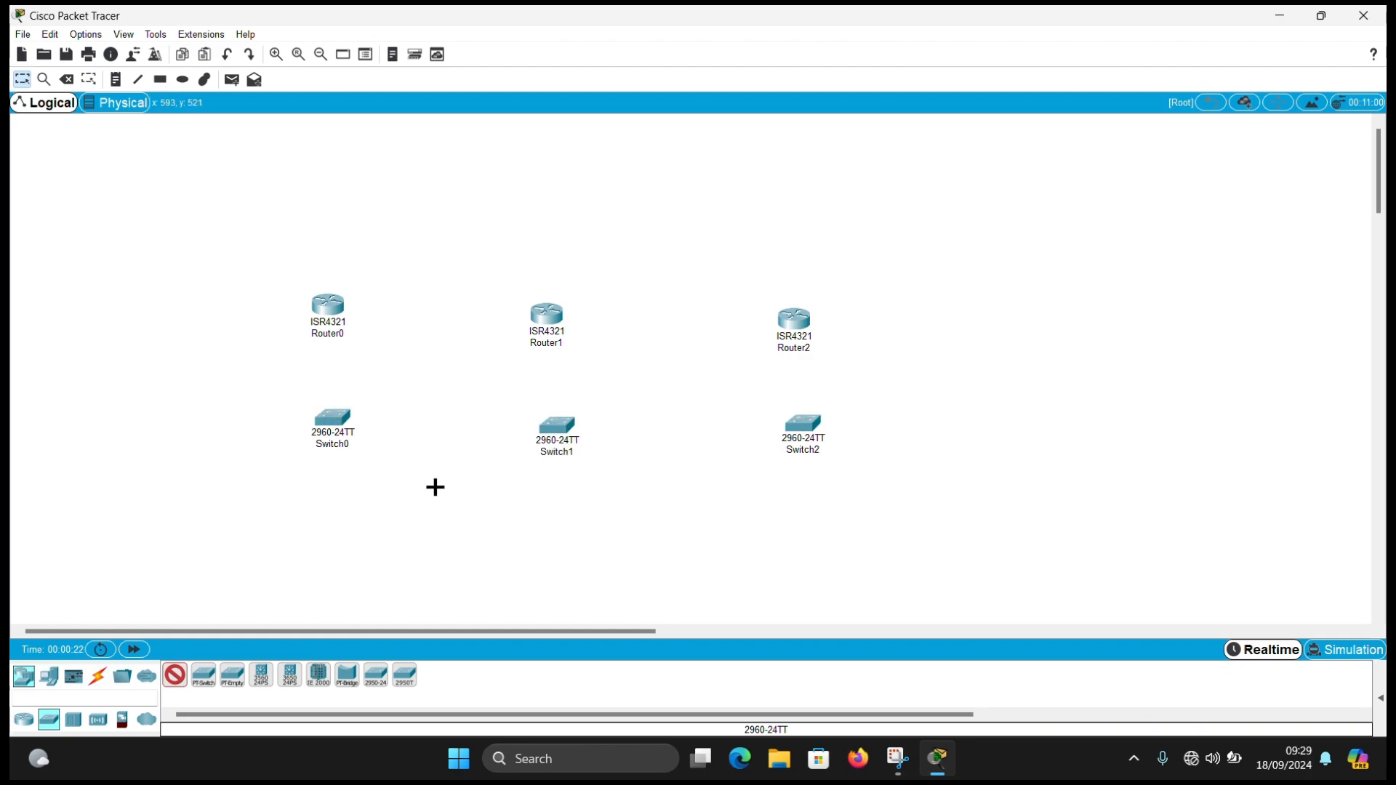
Add three Server-PT devices: one below Switch0, one beside Switch1 and one beside Switch2.
left_click(48, 678)
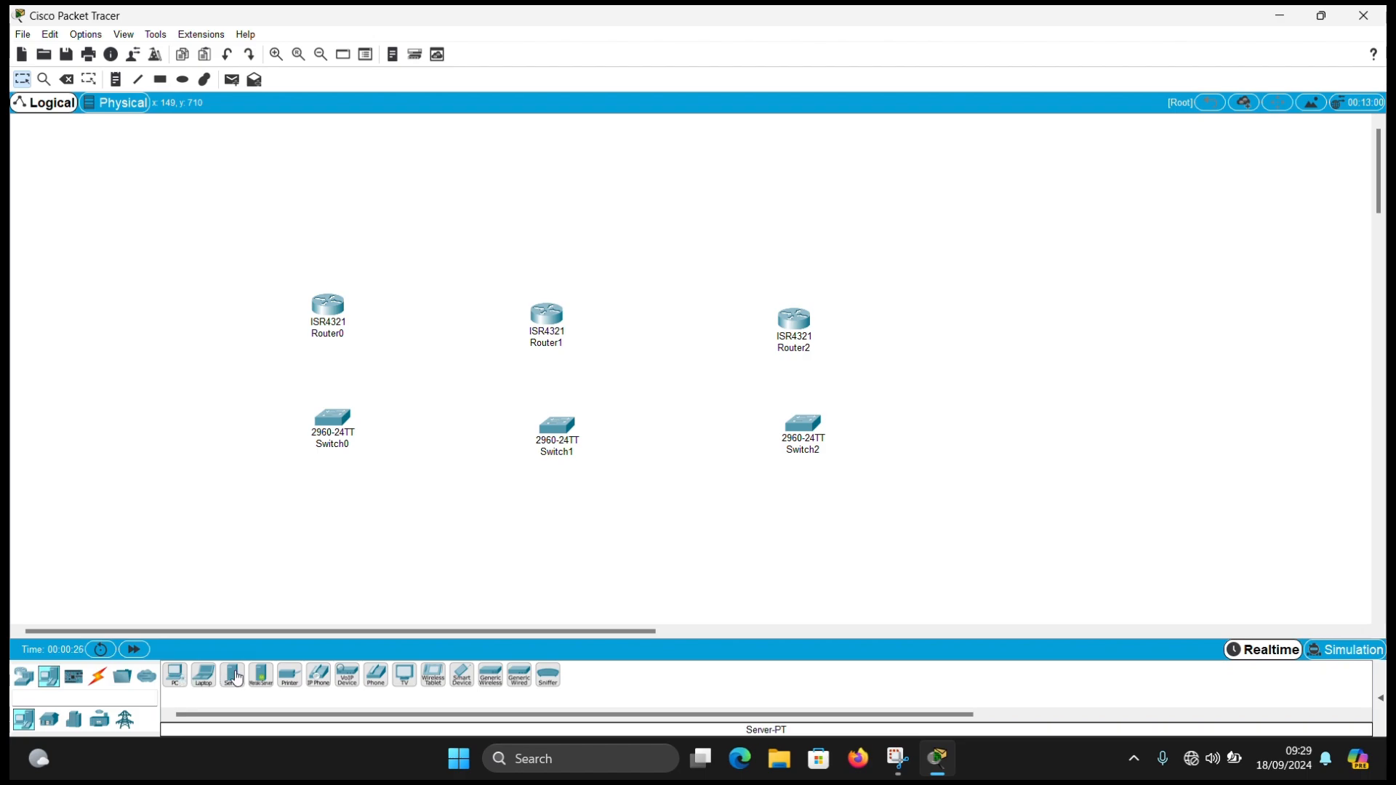
left_click(235, 678)
left_click(326, 530)
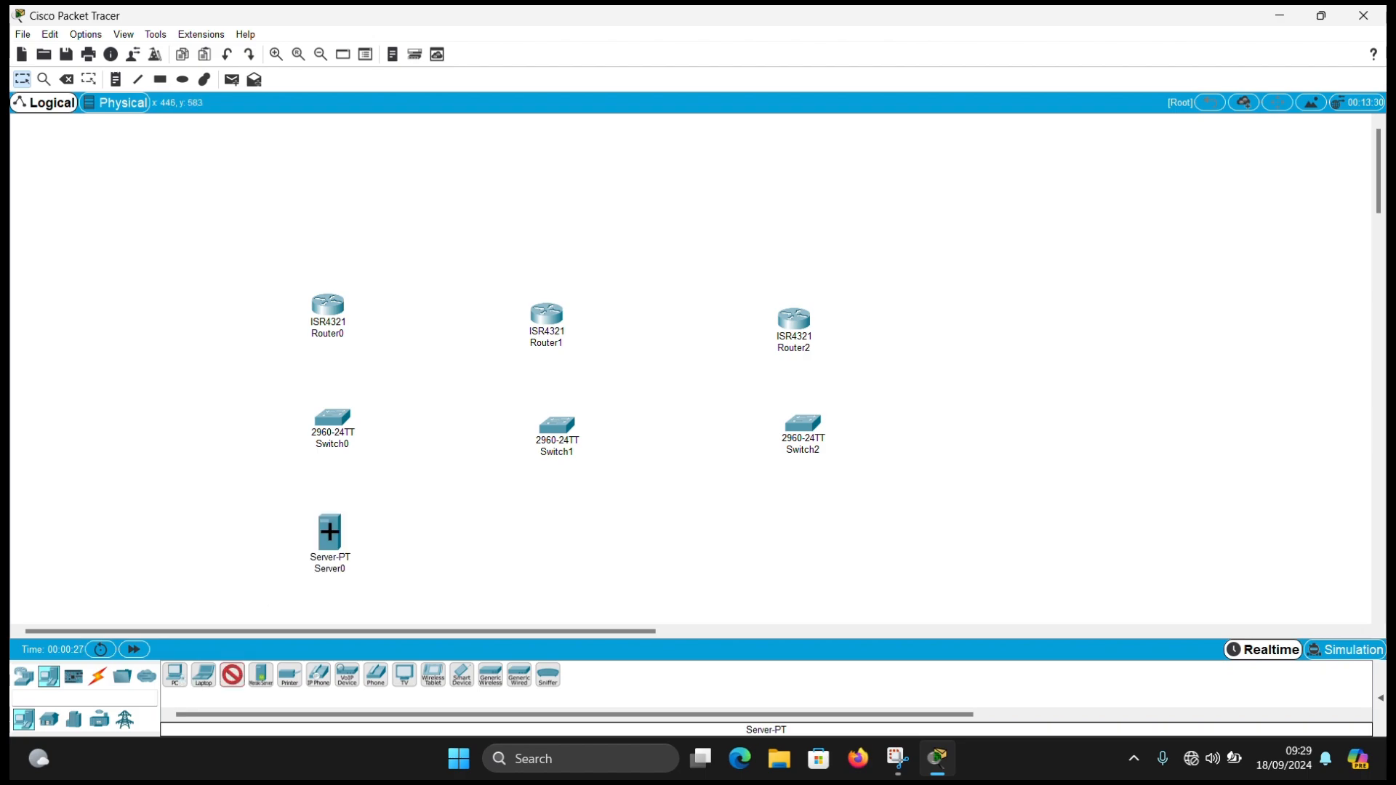
left_click(508, 436)
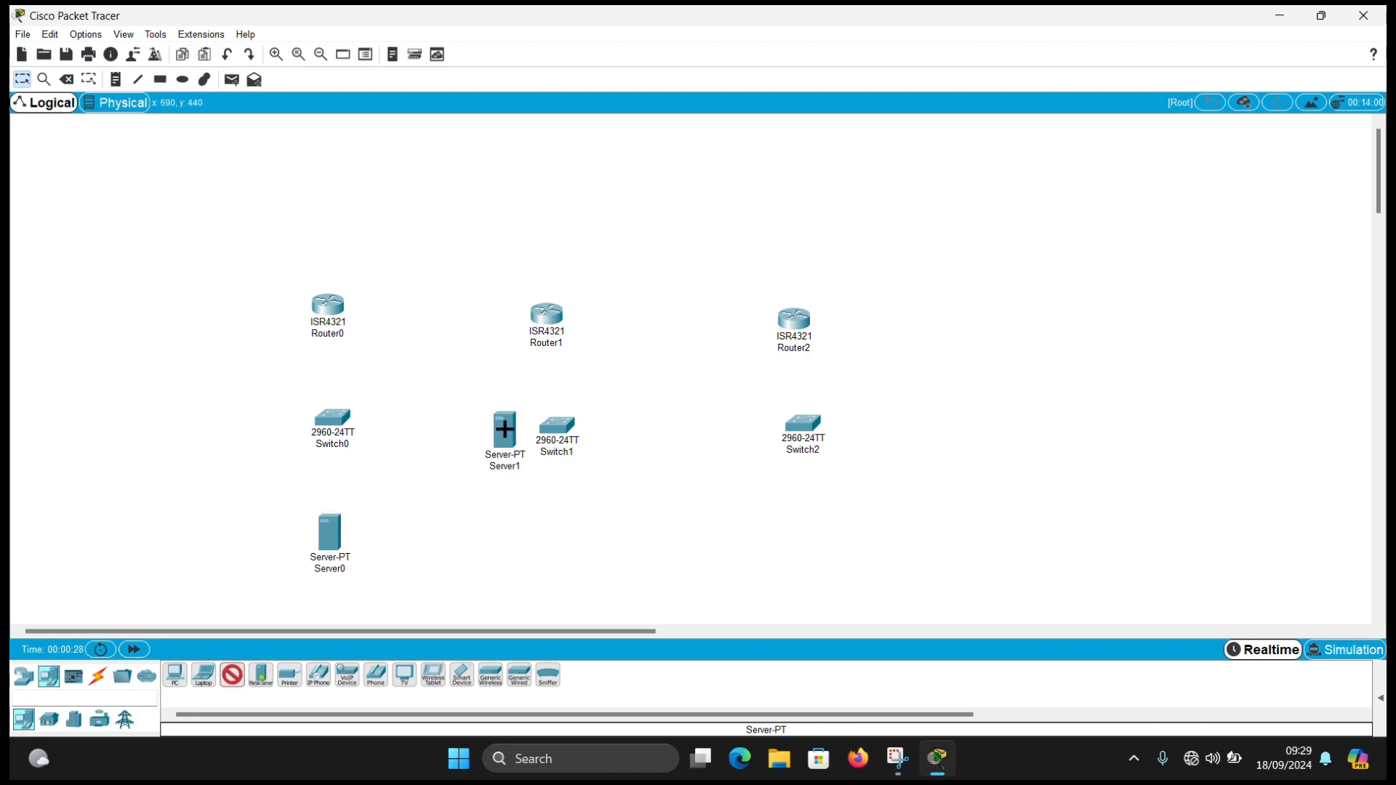
left_click(739, 430)
key("Escape")
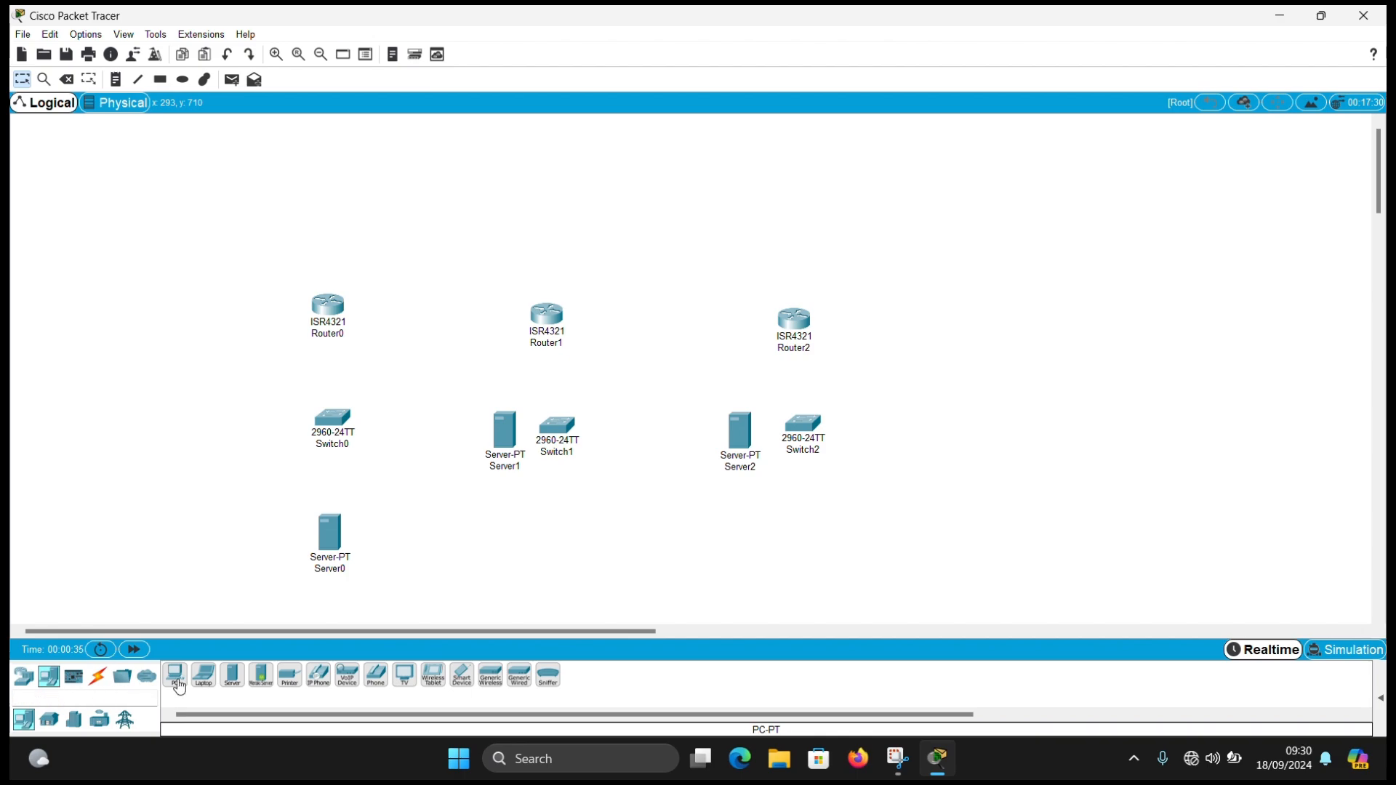
Place four Laptop-PT devices, two below Switch1 and two below Switch2.
left_click(203, 676)
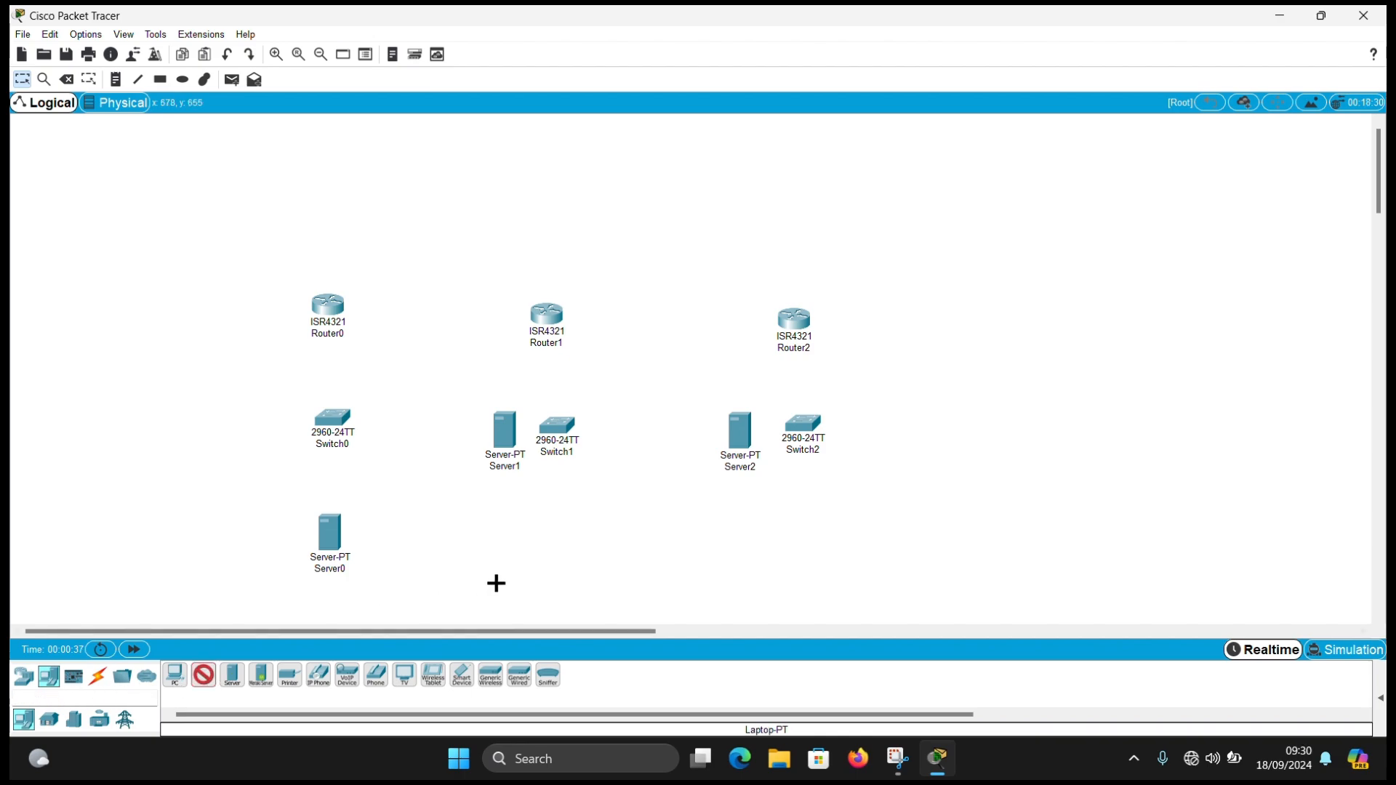
left_click(508, 507)
left_click(580, 507)
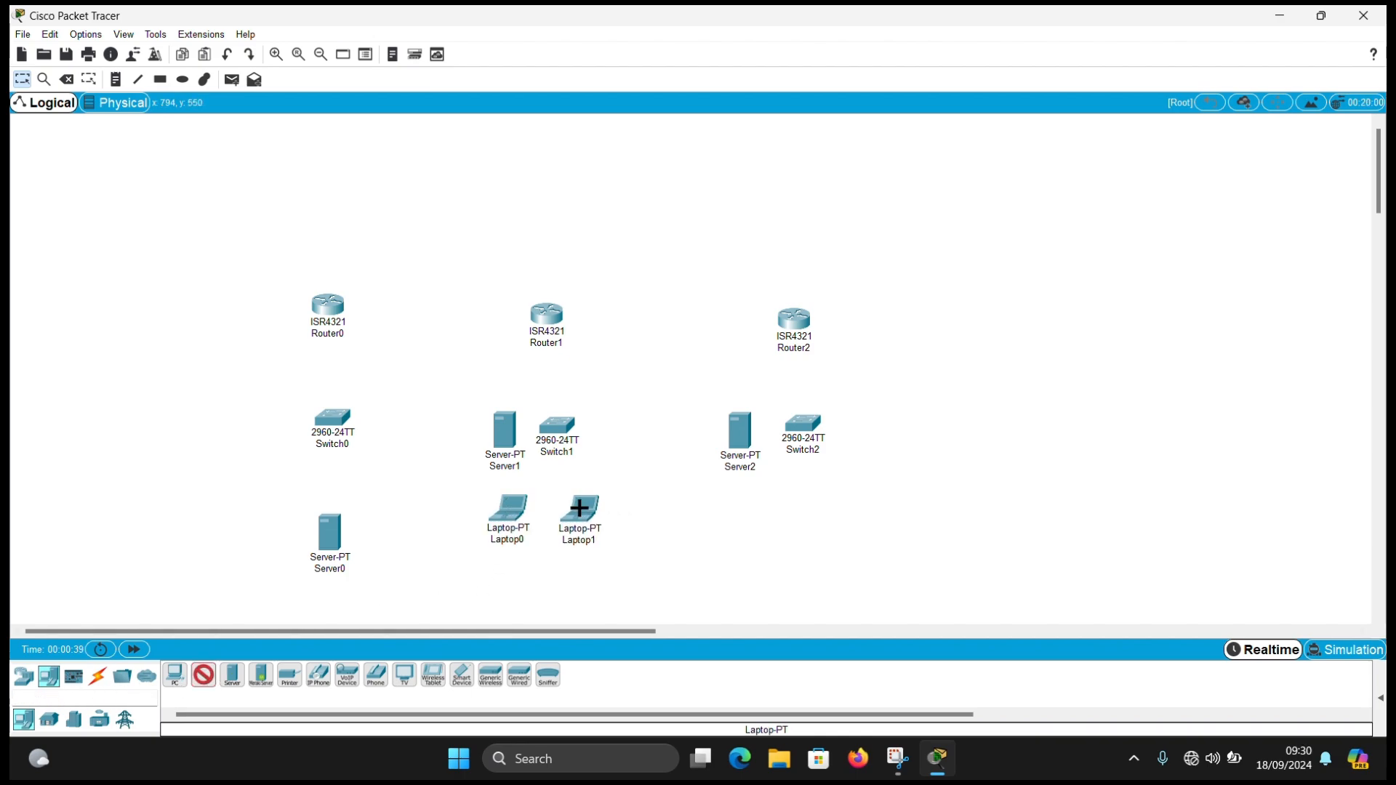
left_click(734, 506)
left_click(822, 507)
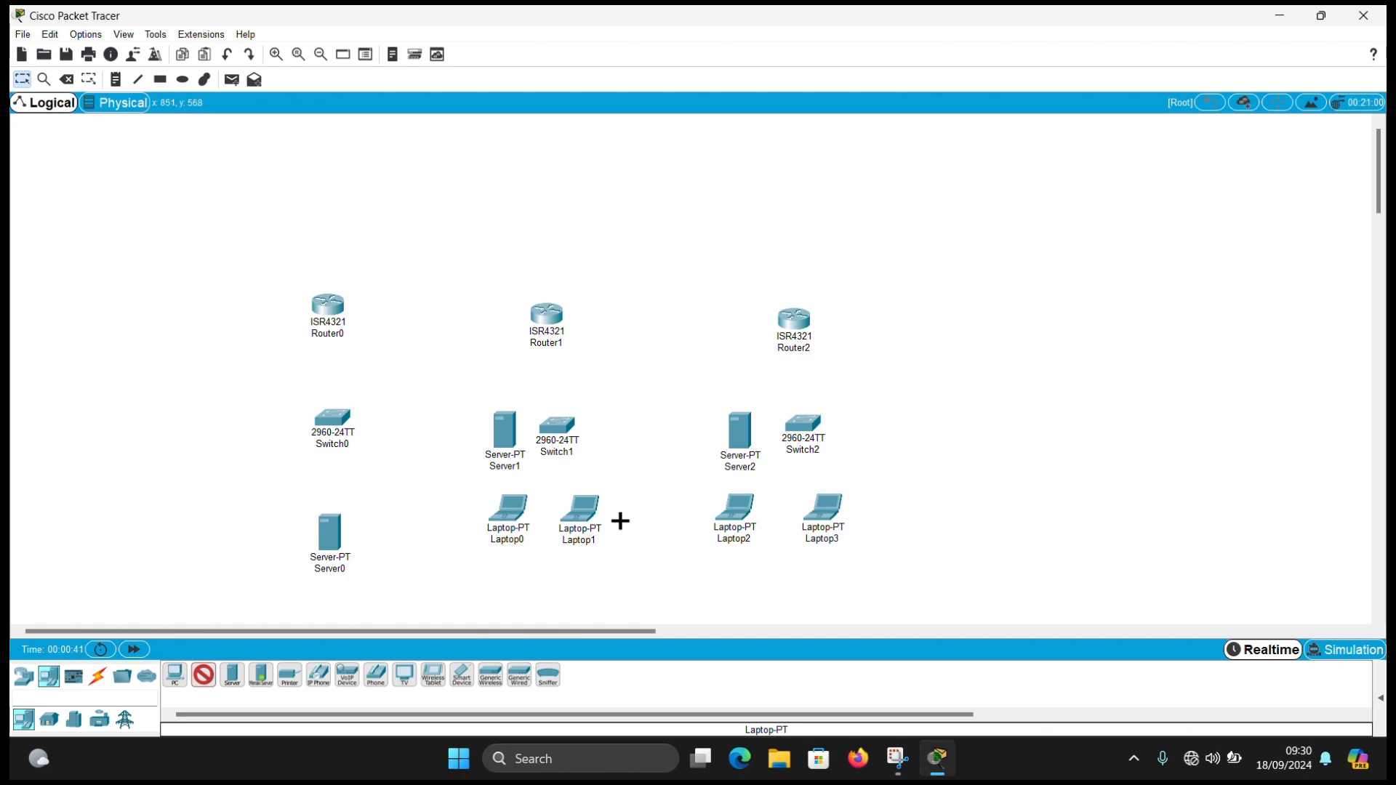
Add two SMARTPHONE-PT devices to the right of Router2, one above the other.
left_click(461, 678)
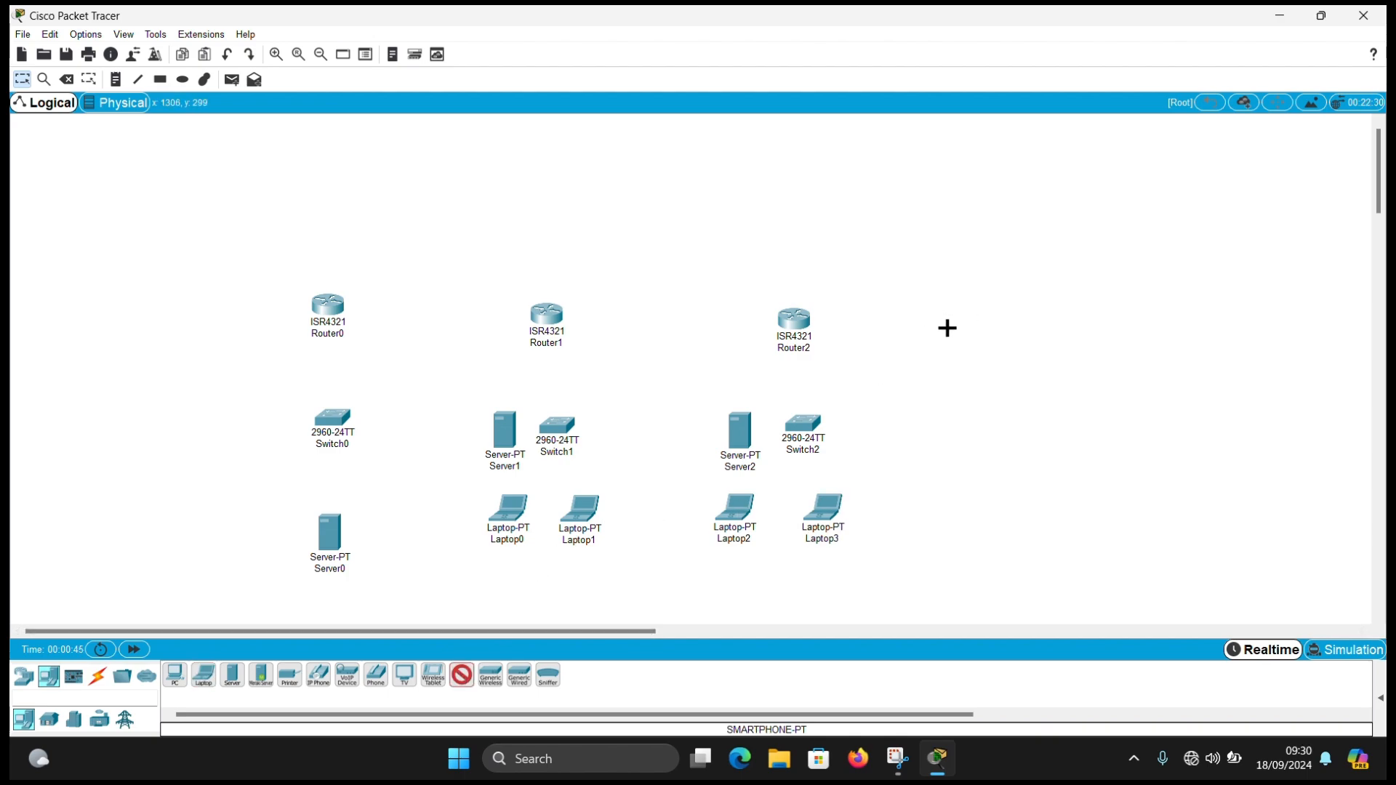
left_click(953, 339)
left_click(960, 488)
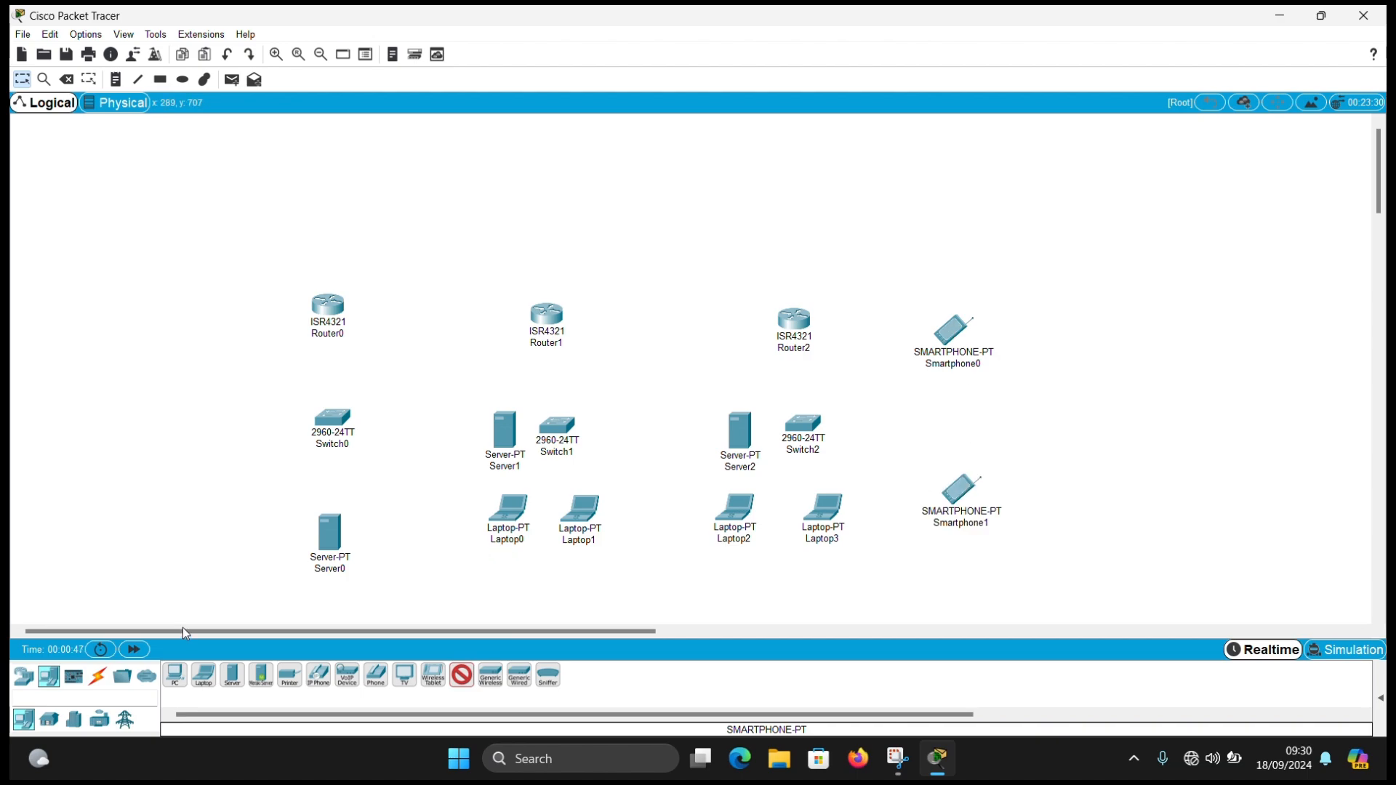
Place an AccessPoint-PT wireless device between the two smartphones.
left_click(24, 676)
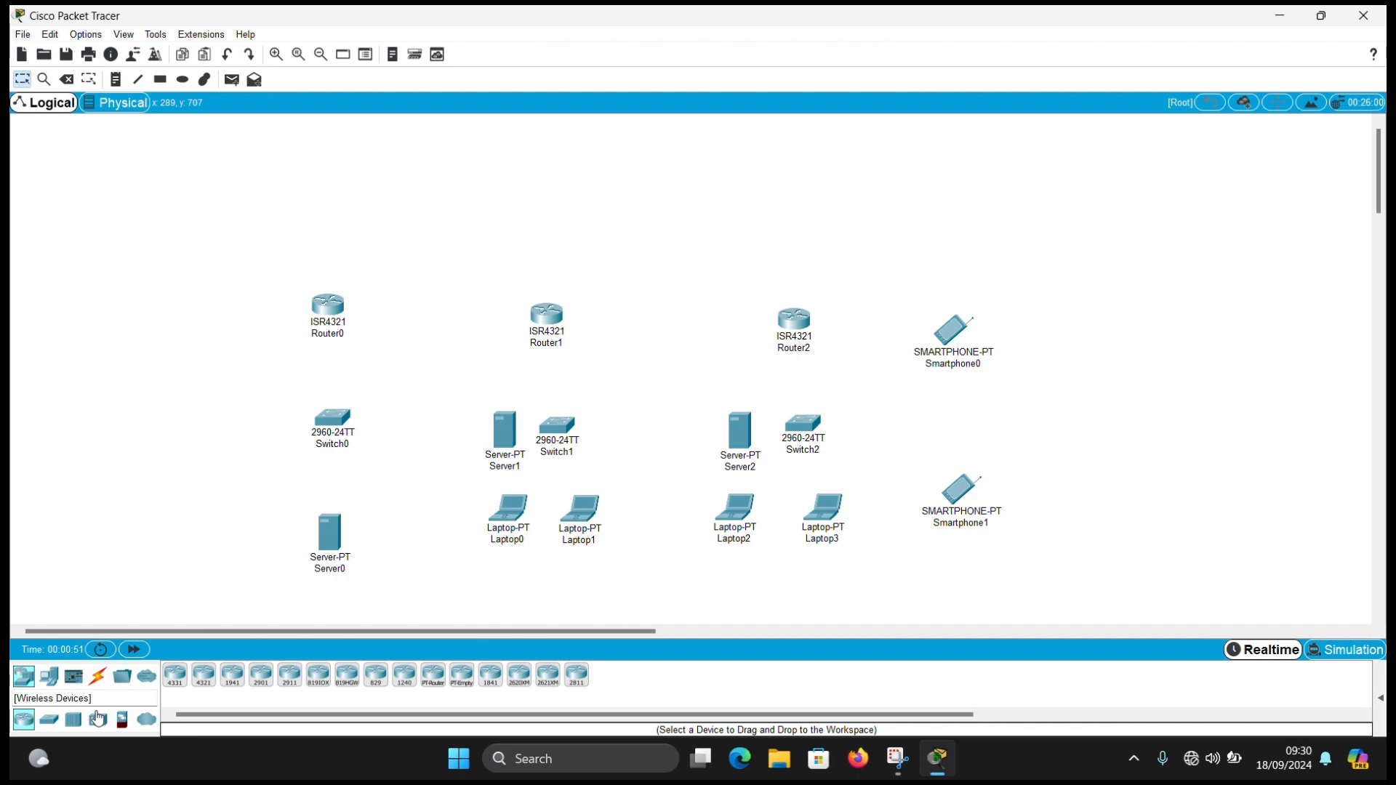
left_click(98, 718)
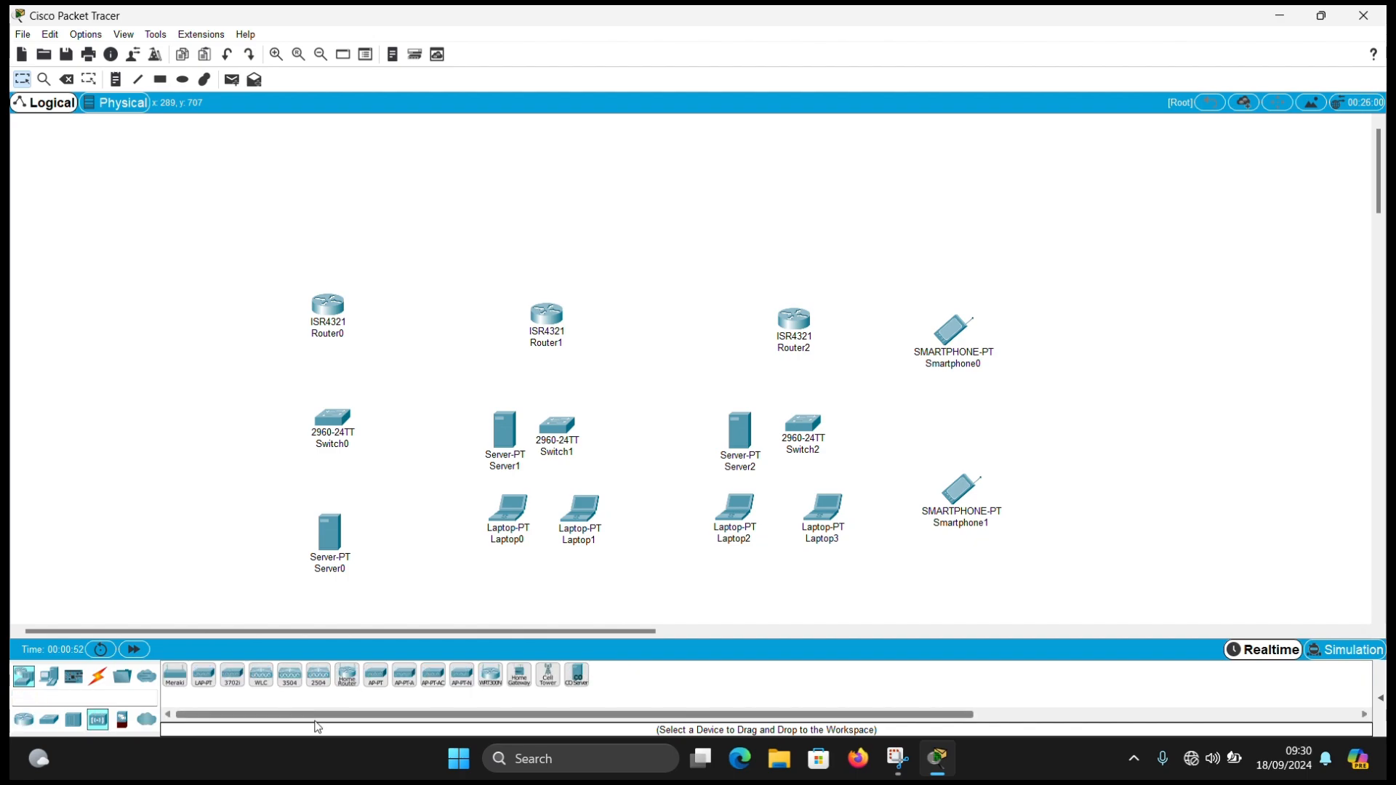
left_click(379, 678)
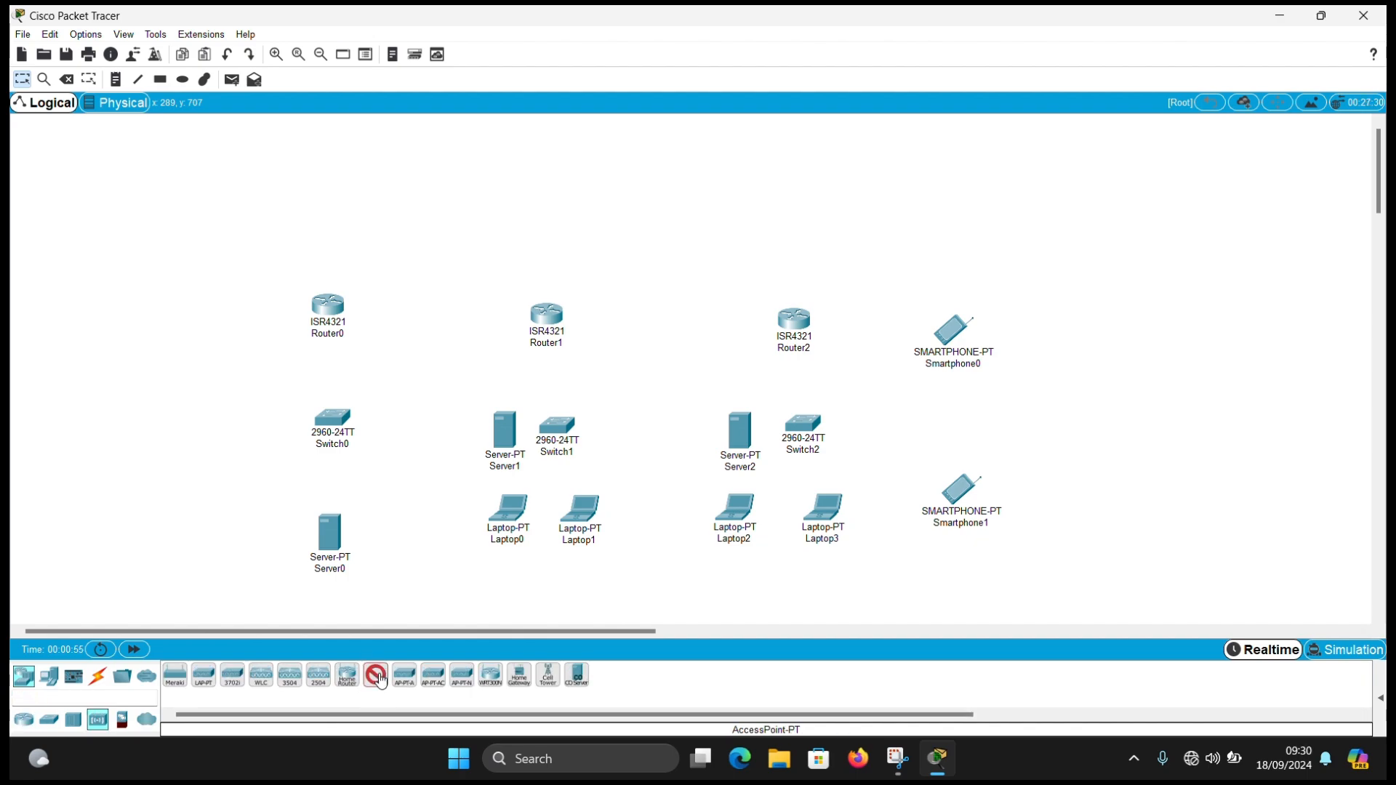
left_click(937, 423)
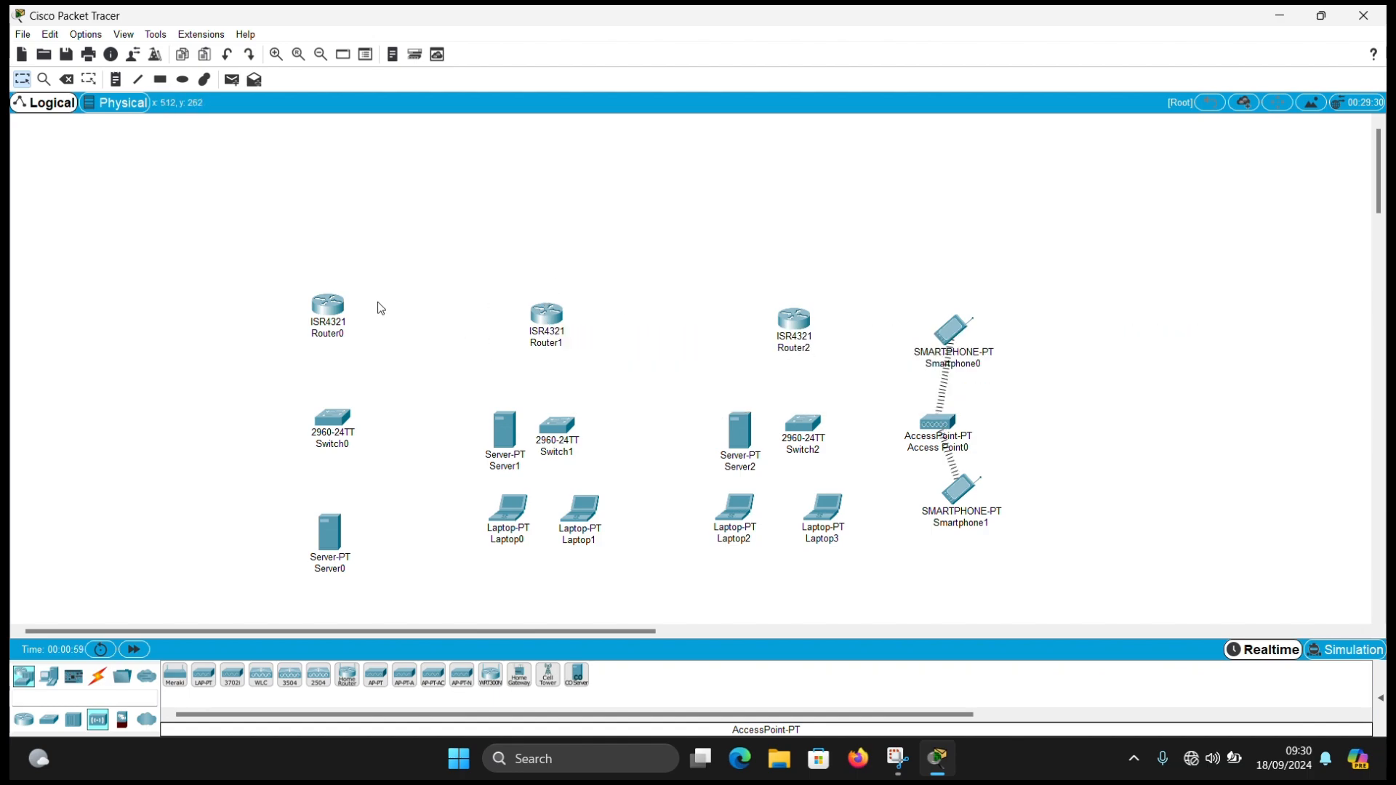
Shift Router0 slightly downward and install a NIM-2T serial module in its first empty slot.
left_click_drag(331, 315, 336, 327)
left_click(338, 320)
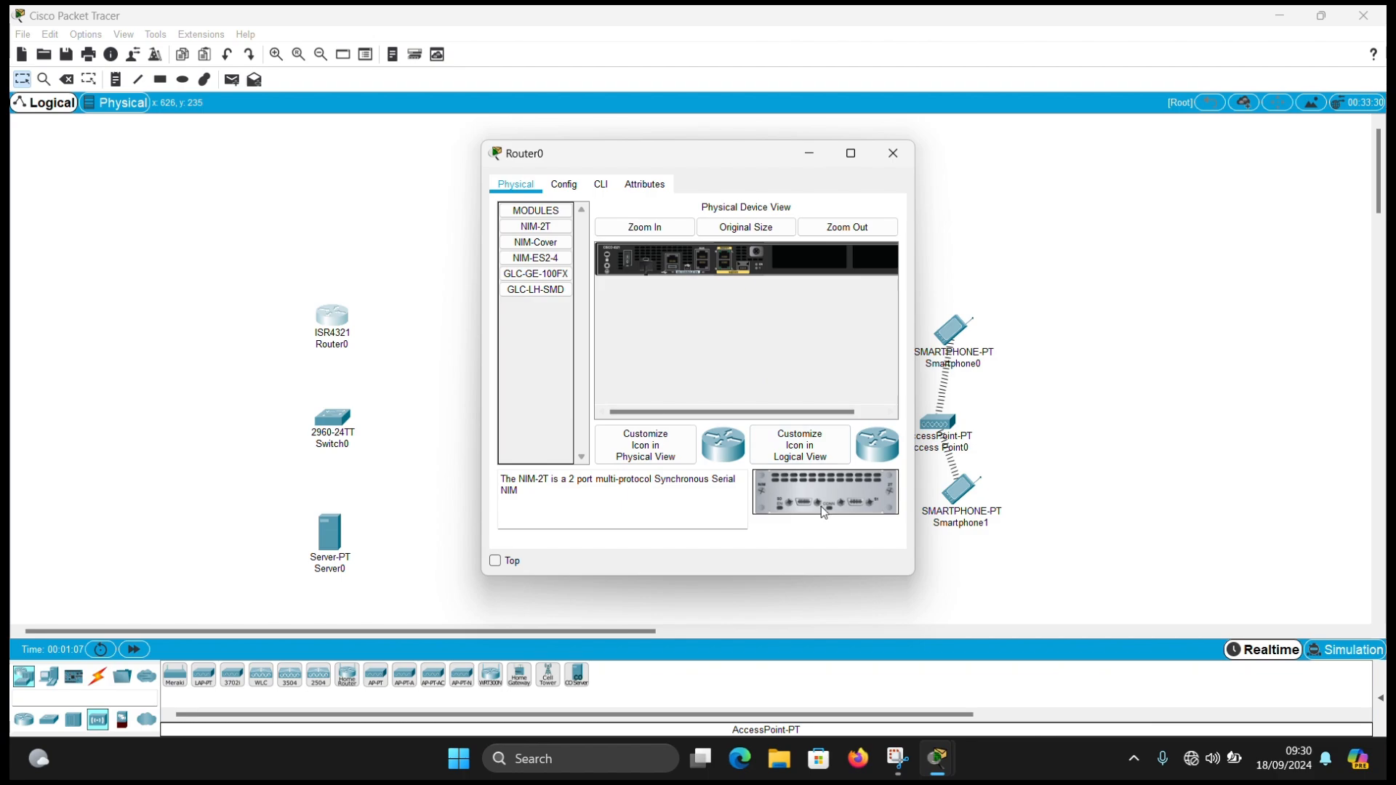
left_click_drag(822, 506, 806, 255)
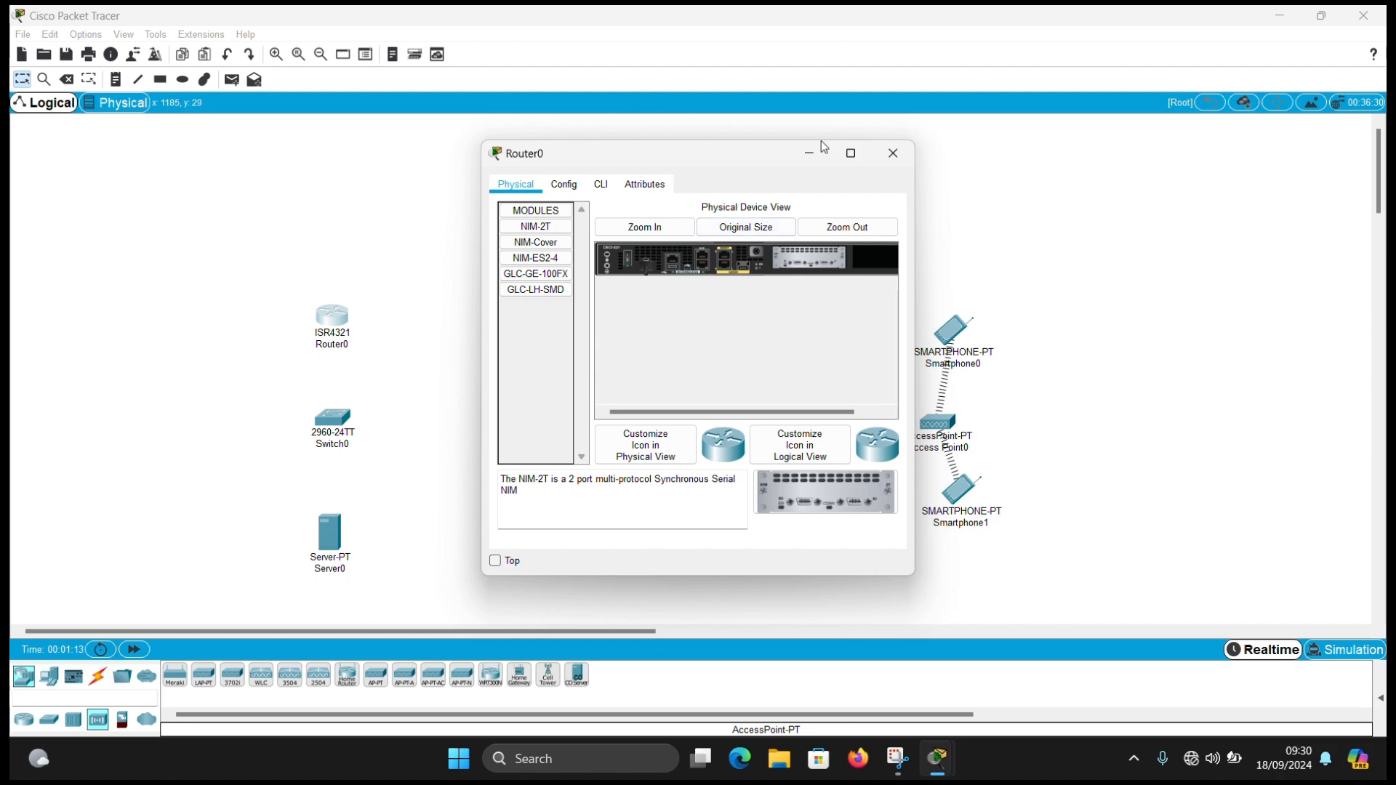
left_click(899, 158)
Install a NIM-2T serial module in the first empty slot of Router1.
left_click(551, 311)
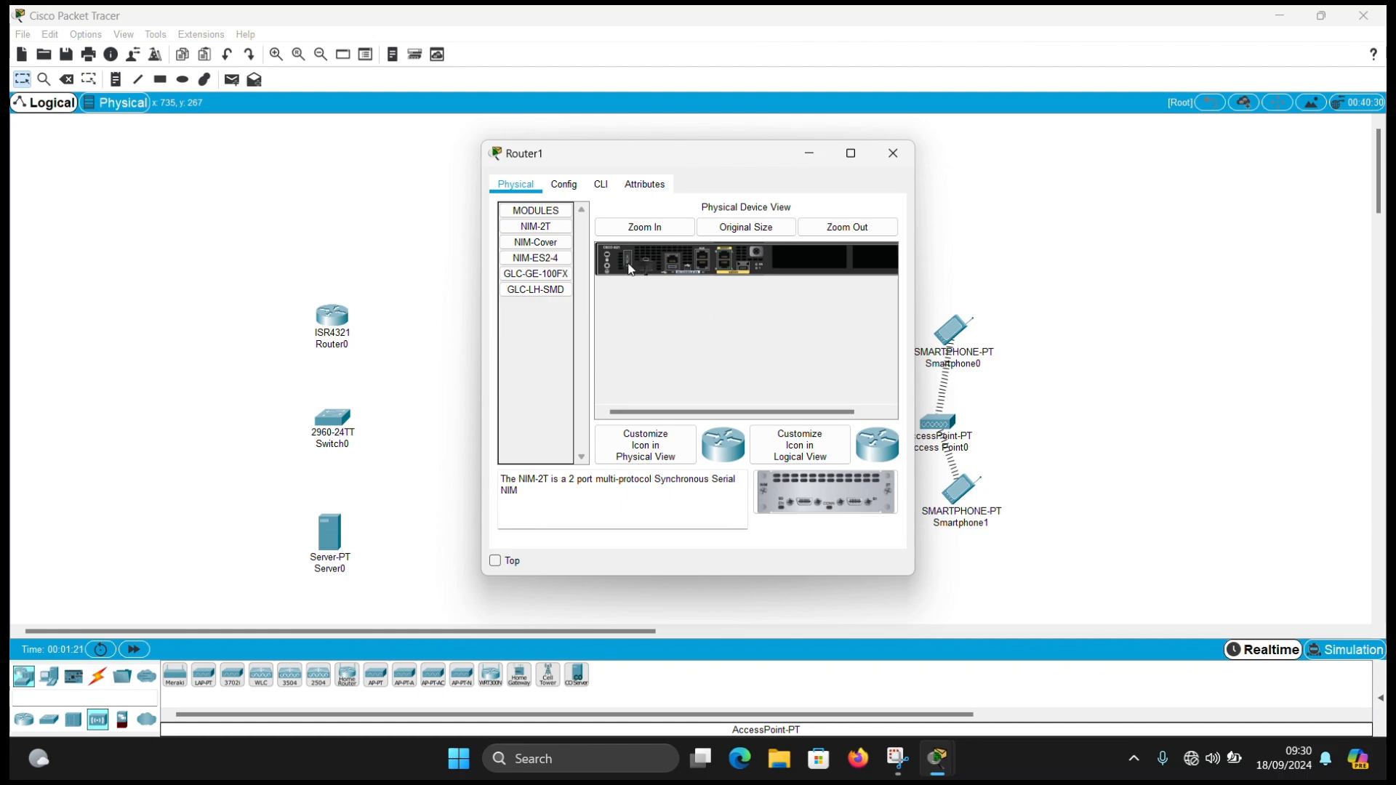
left_click_drag(767, 482, 815, 262)
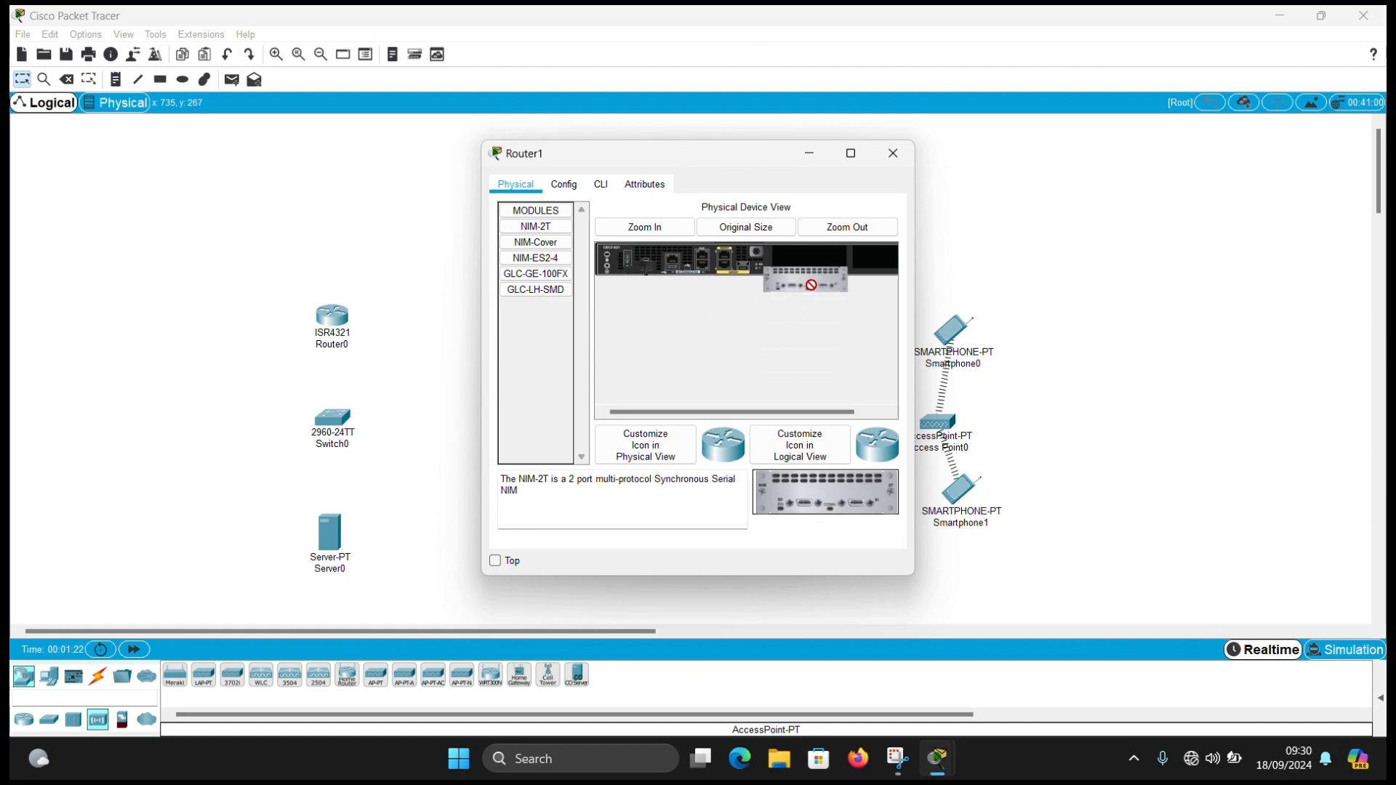
left_click(900, 156)
Install a NIM-2T serial module in the first empty slot of Router2.
left_click(799, 329)
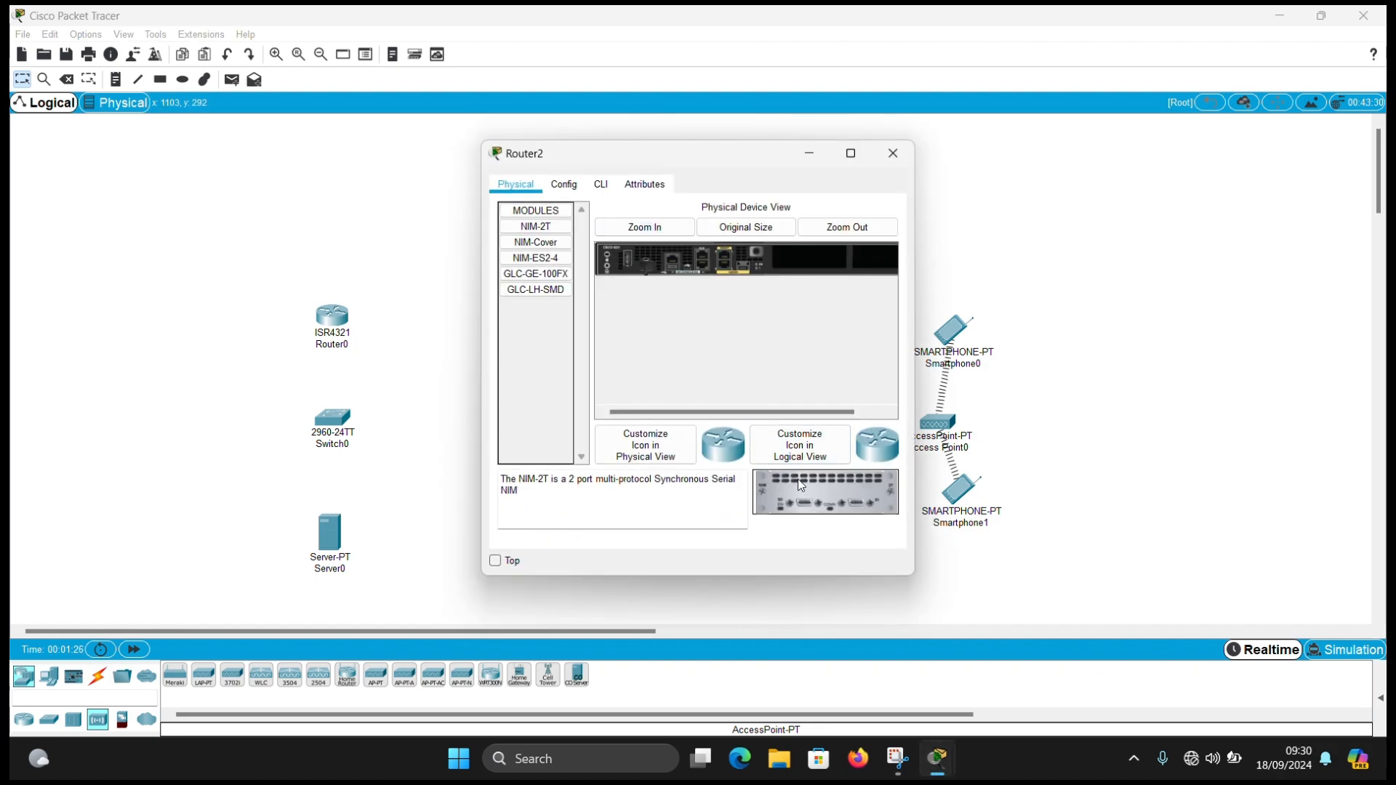
left_click_drag(802, 485, 806, 259)
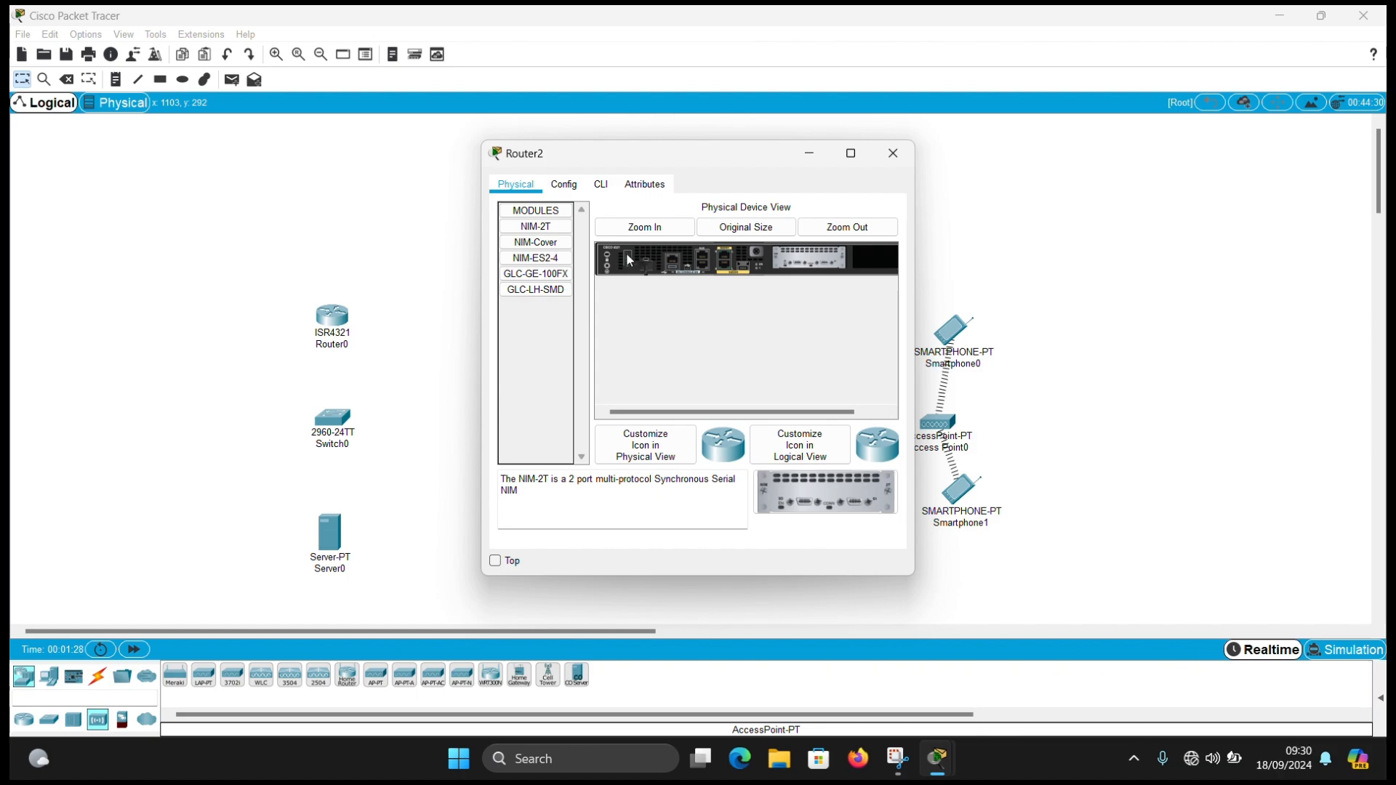
left_click(906, 149)
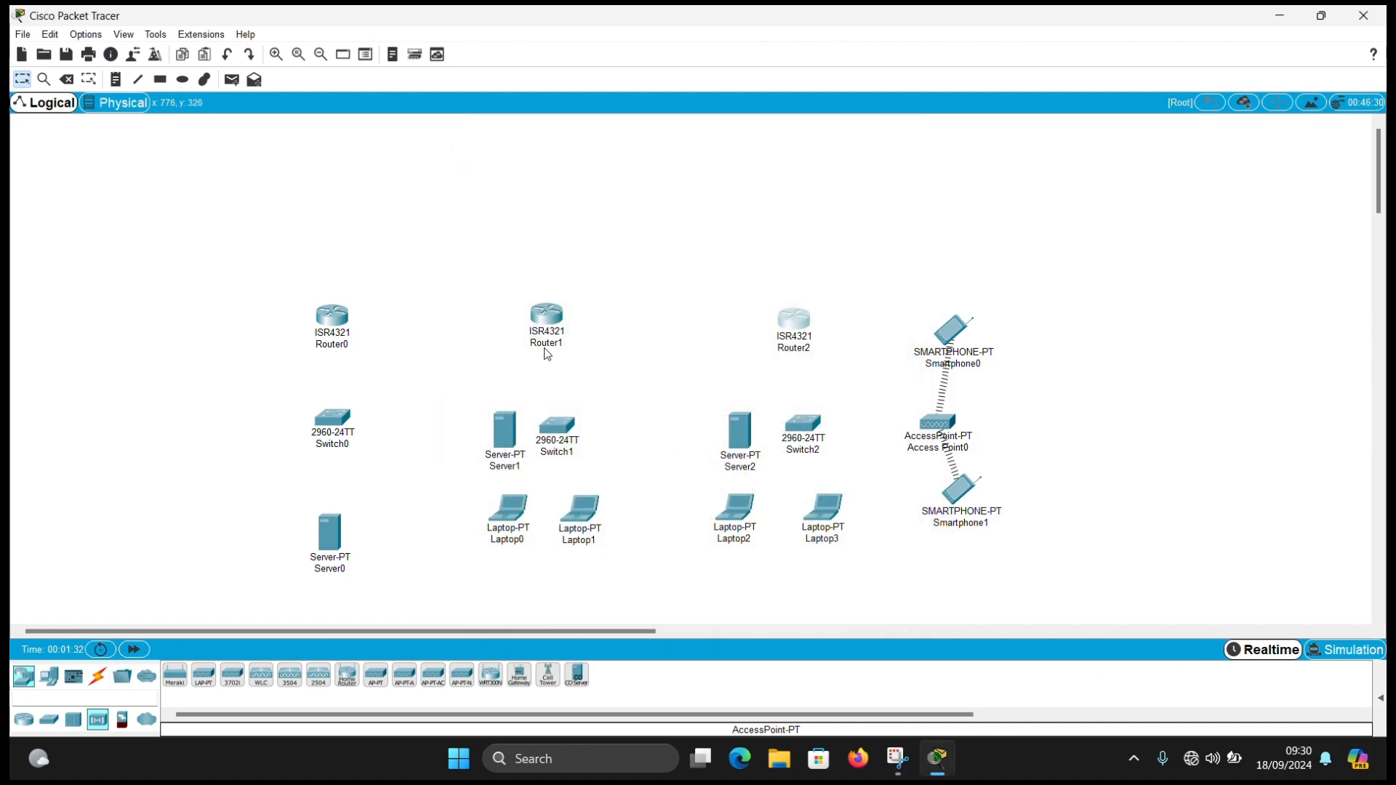
Connect Serial0/1/0 on Router0 to Serial0/1/0 on Router1 with a Serial DTE cable.
left_click(109, 679)
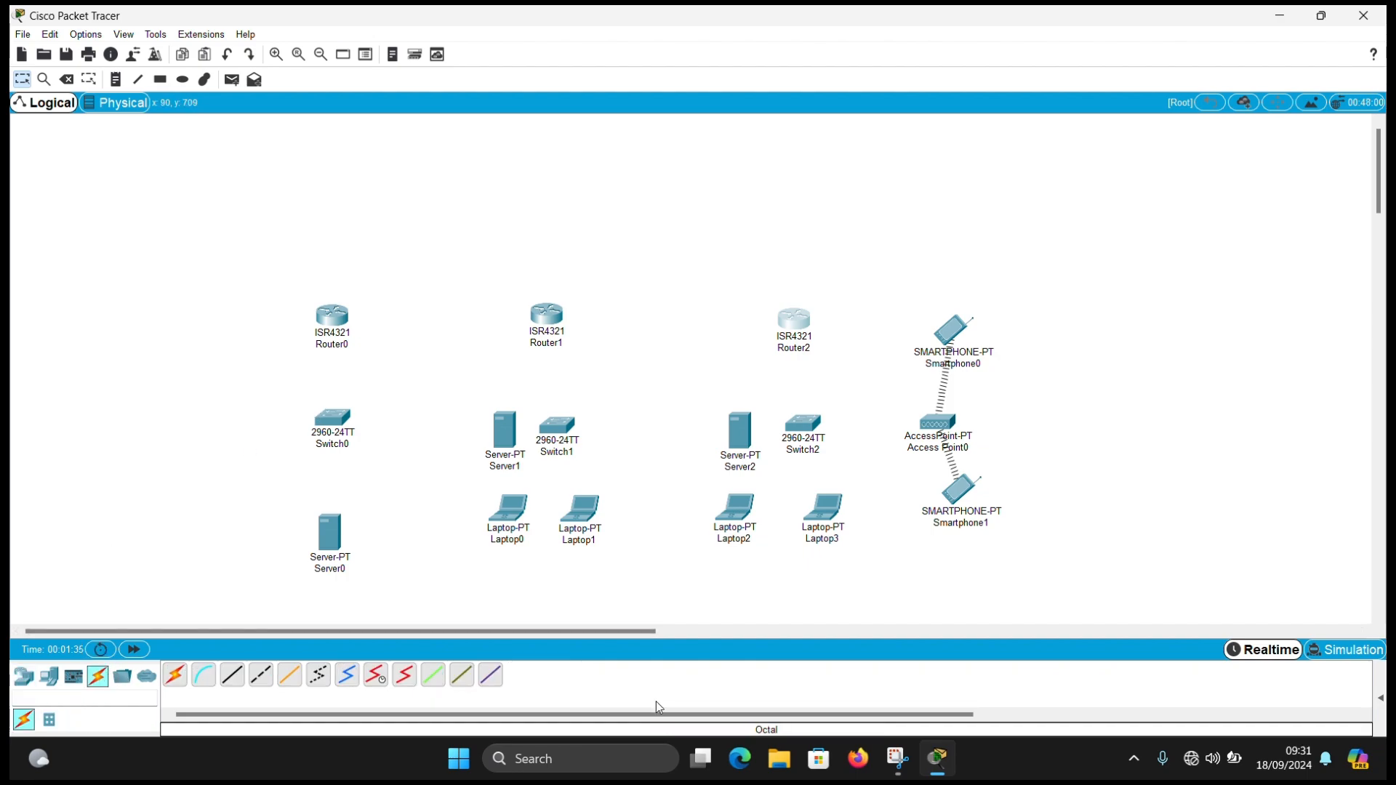
left_click(406, 680)
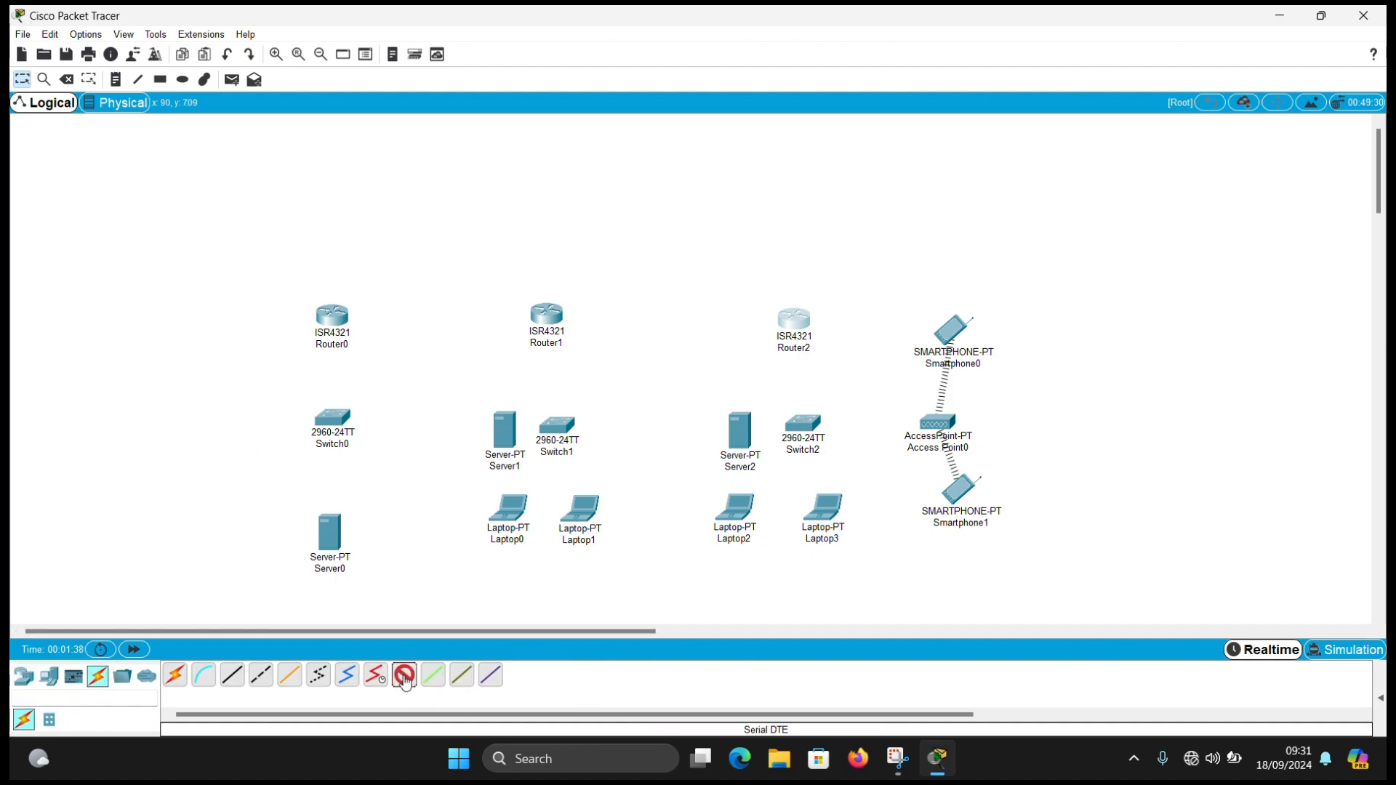
left_click(328, 314)
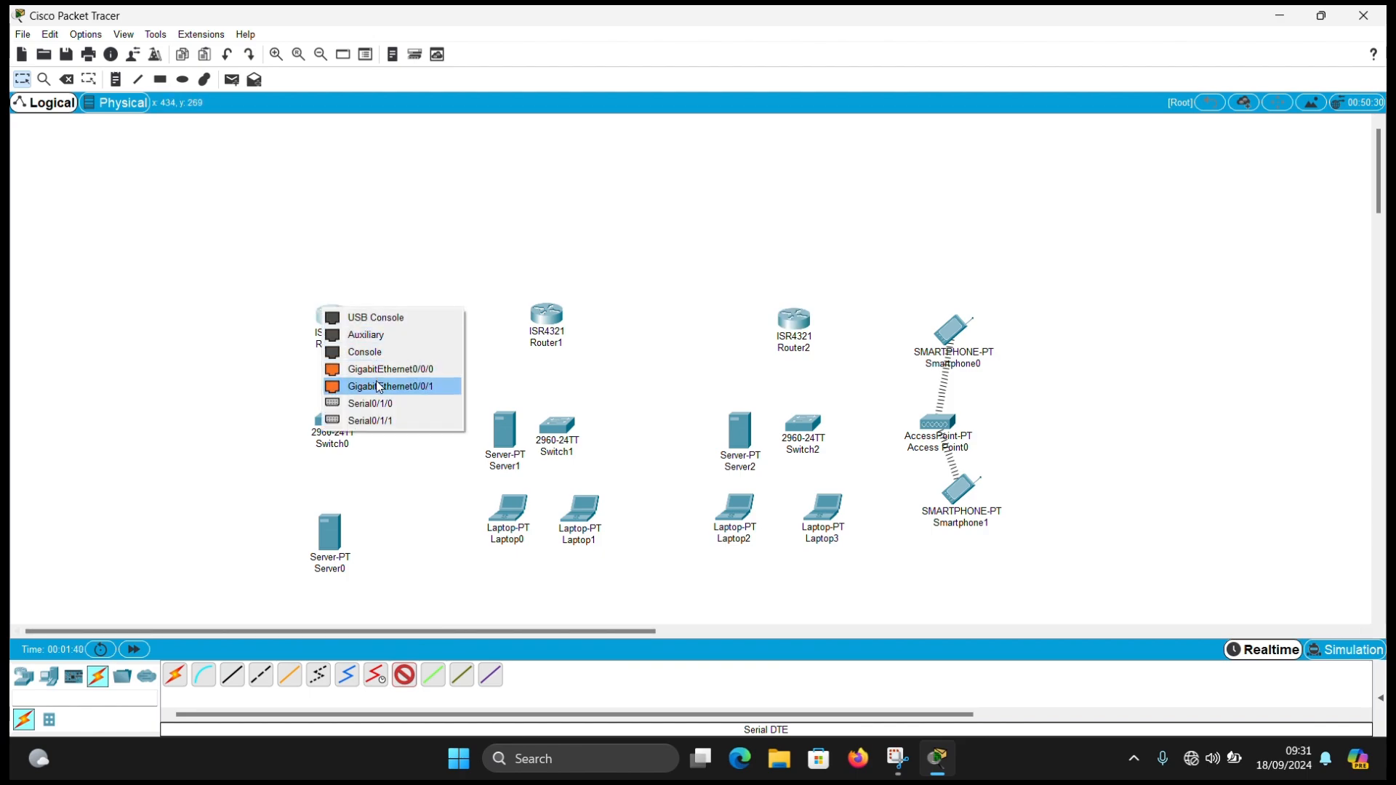
left_click(389, 405)
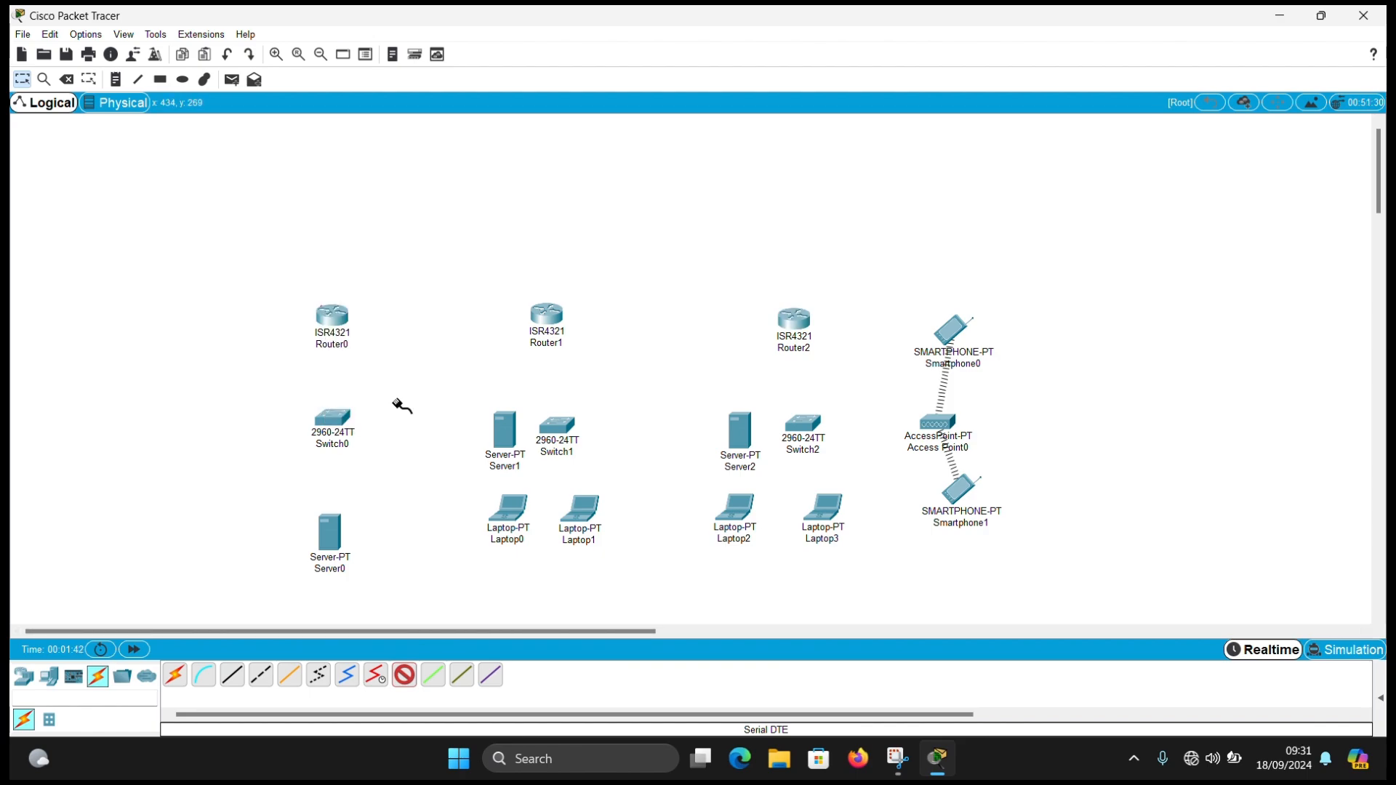
left_click(545, 314)
left_click(589, 404)
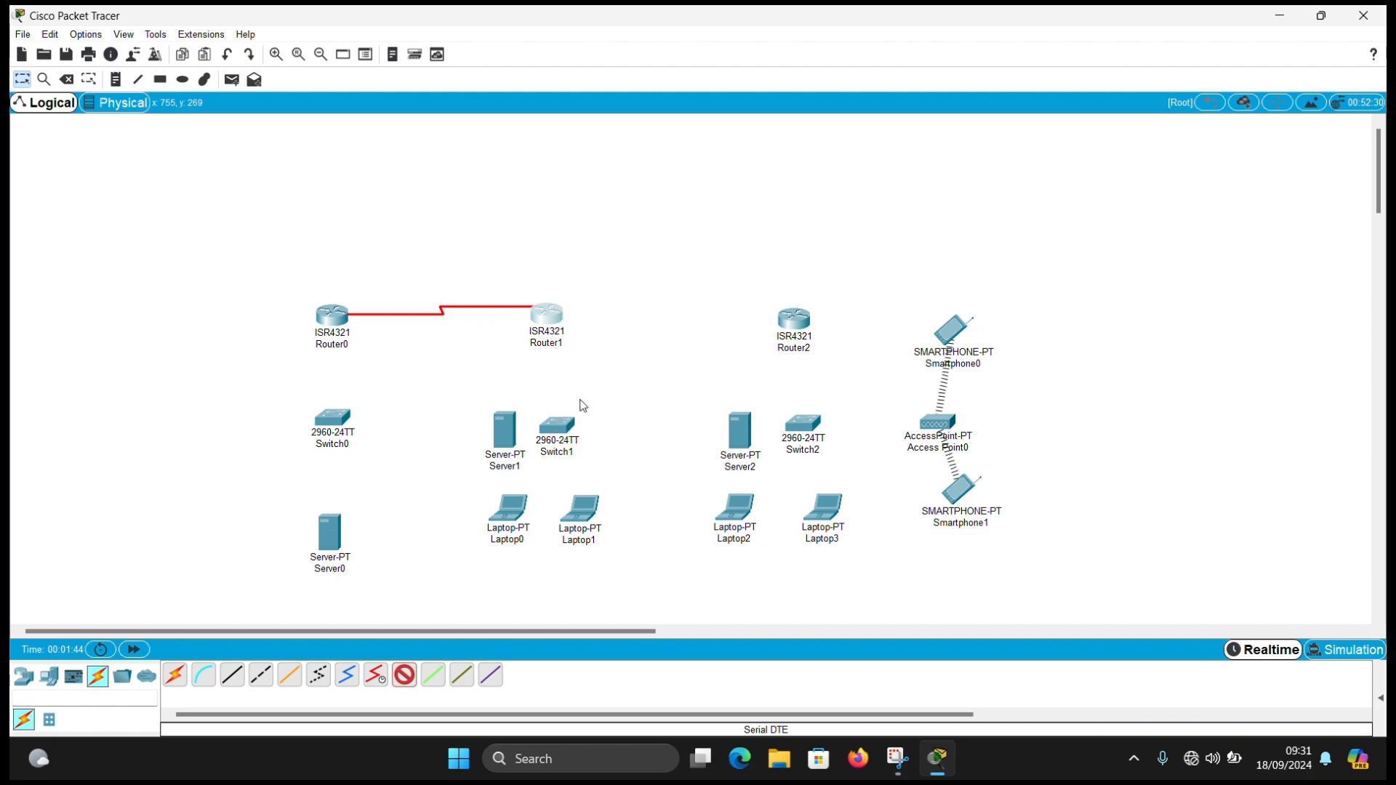
Connect Serial0/1/1 on Router1 to Serial0/1/0 on Router2 with a Serial DTE cable.
left_click(547, 315)
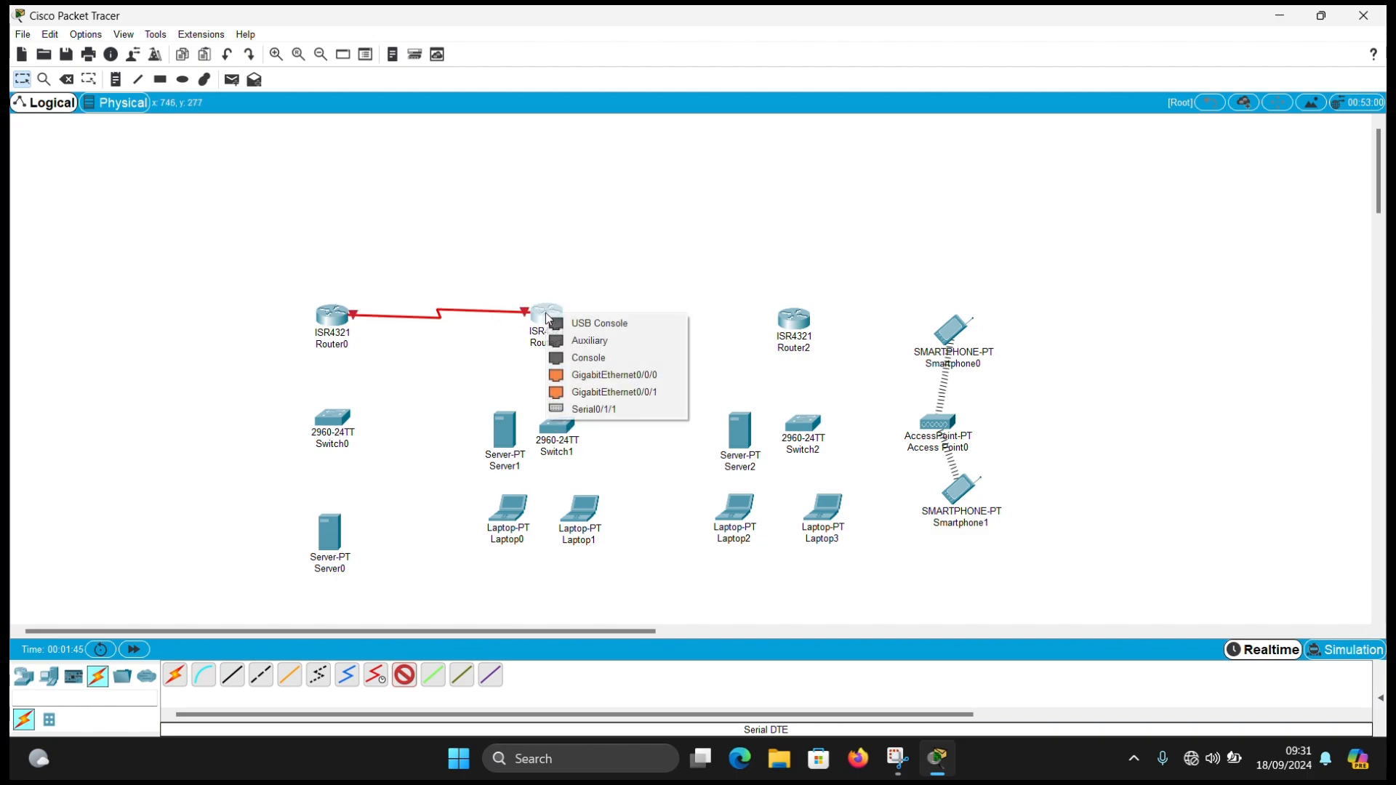
left_click(590, 409)
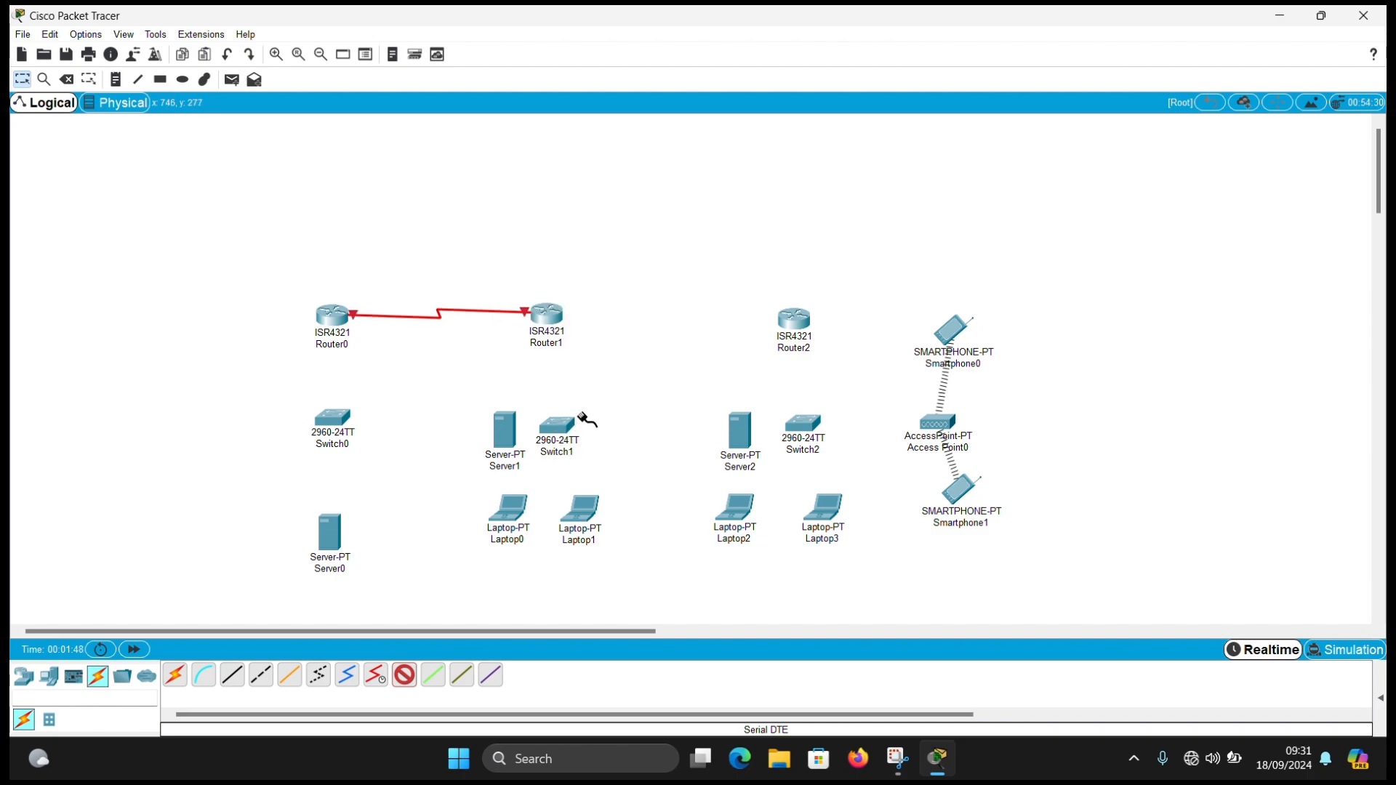
left_click(550, 317)
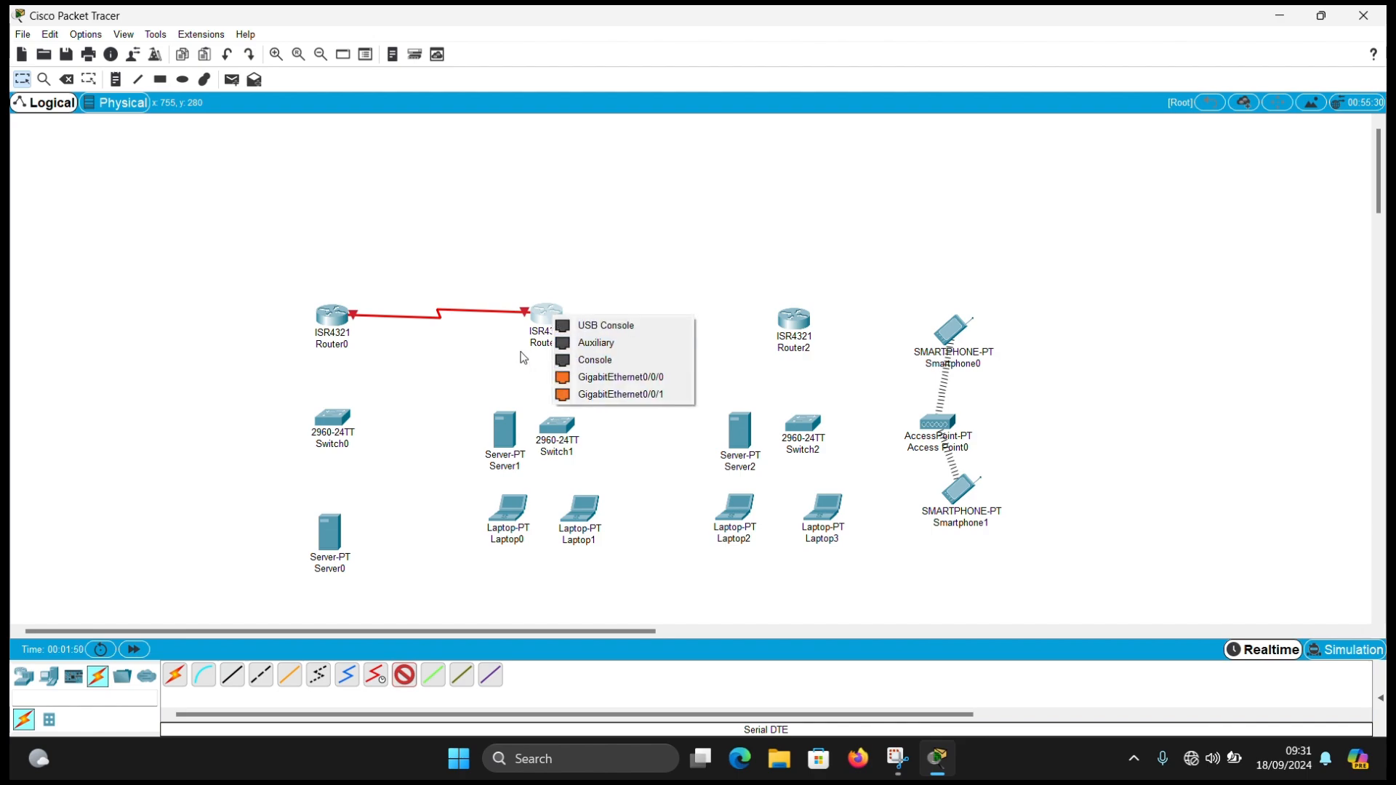
left_click(793, 318)
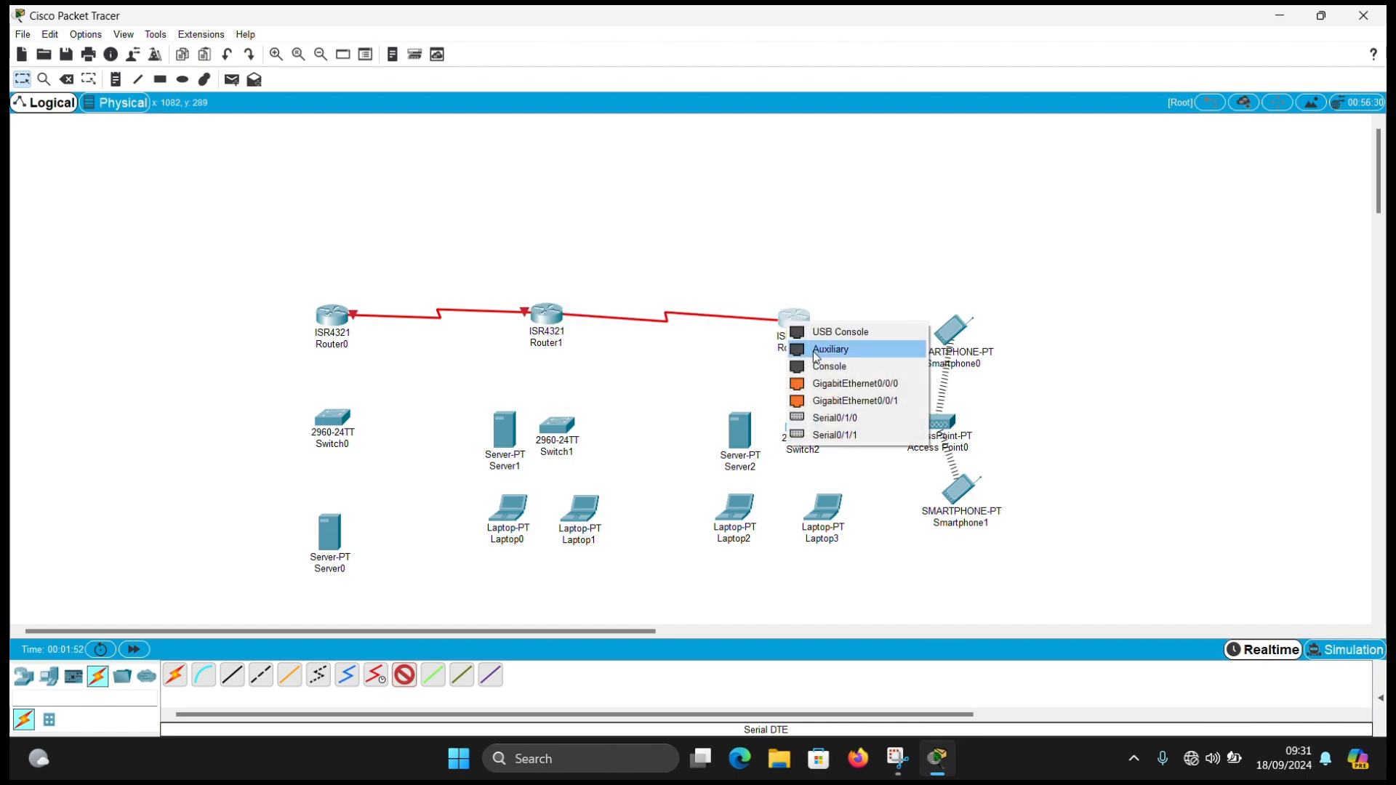
left_click(823, 417)
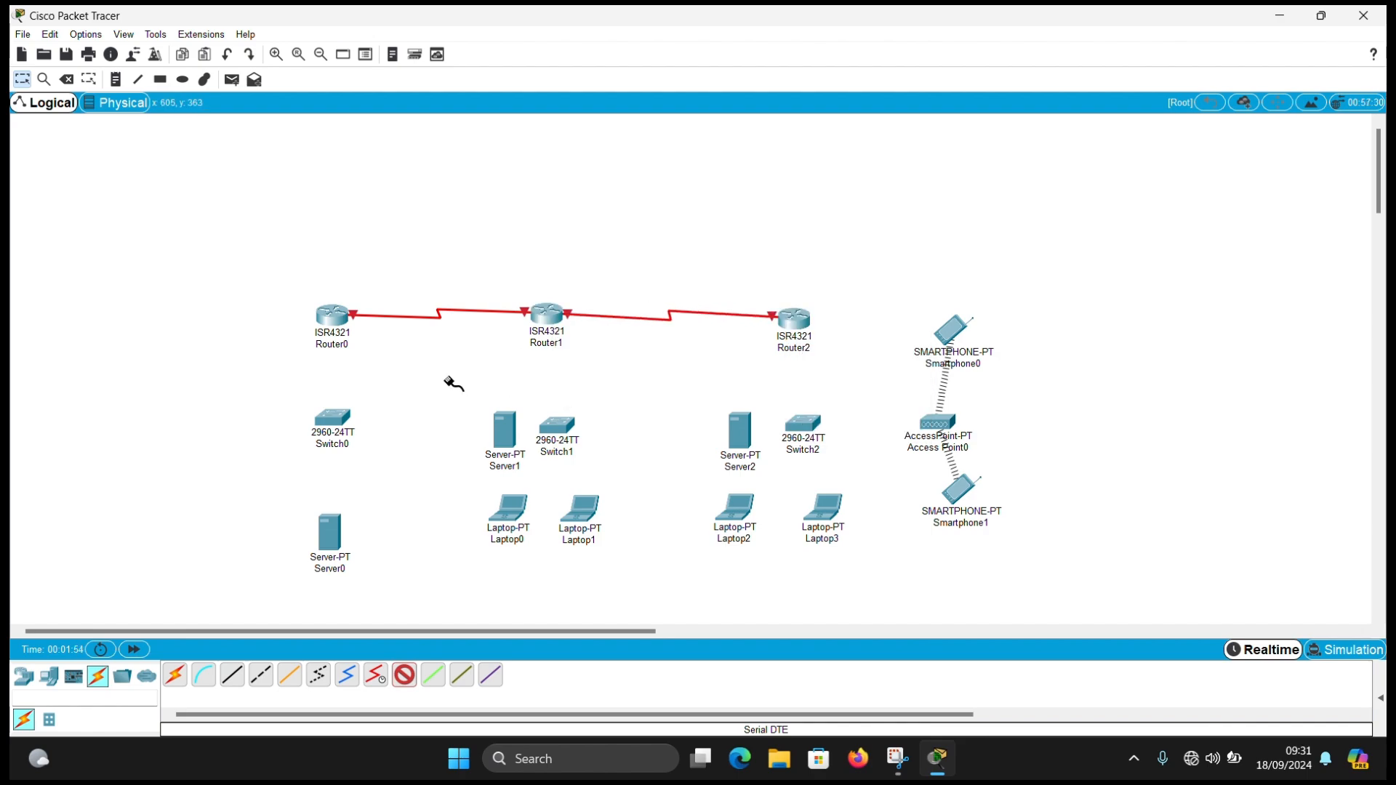
Connect GigabitEthernet0/0/0 on Router0 to FastEthernet0/1 on Switch0 with a Copper Straight-Through cable.
left_click(396, 676)
left_click(233, 676)
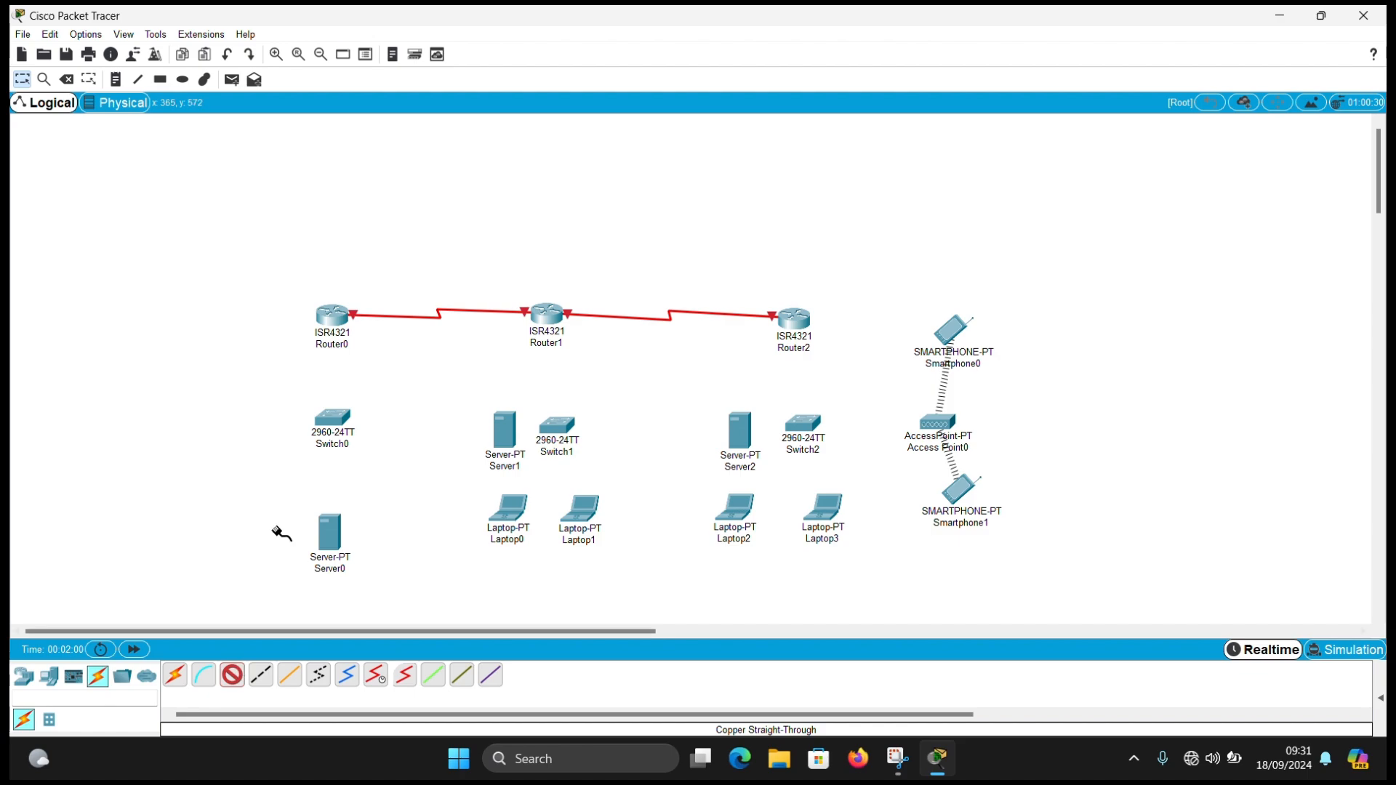
left_click(336, 312)
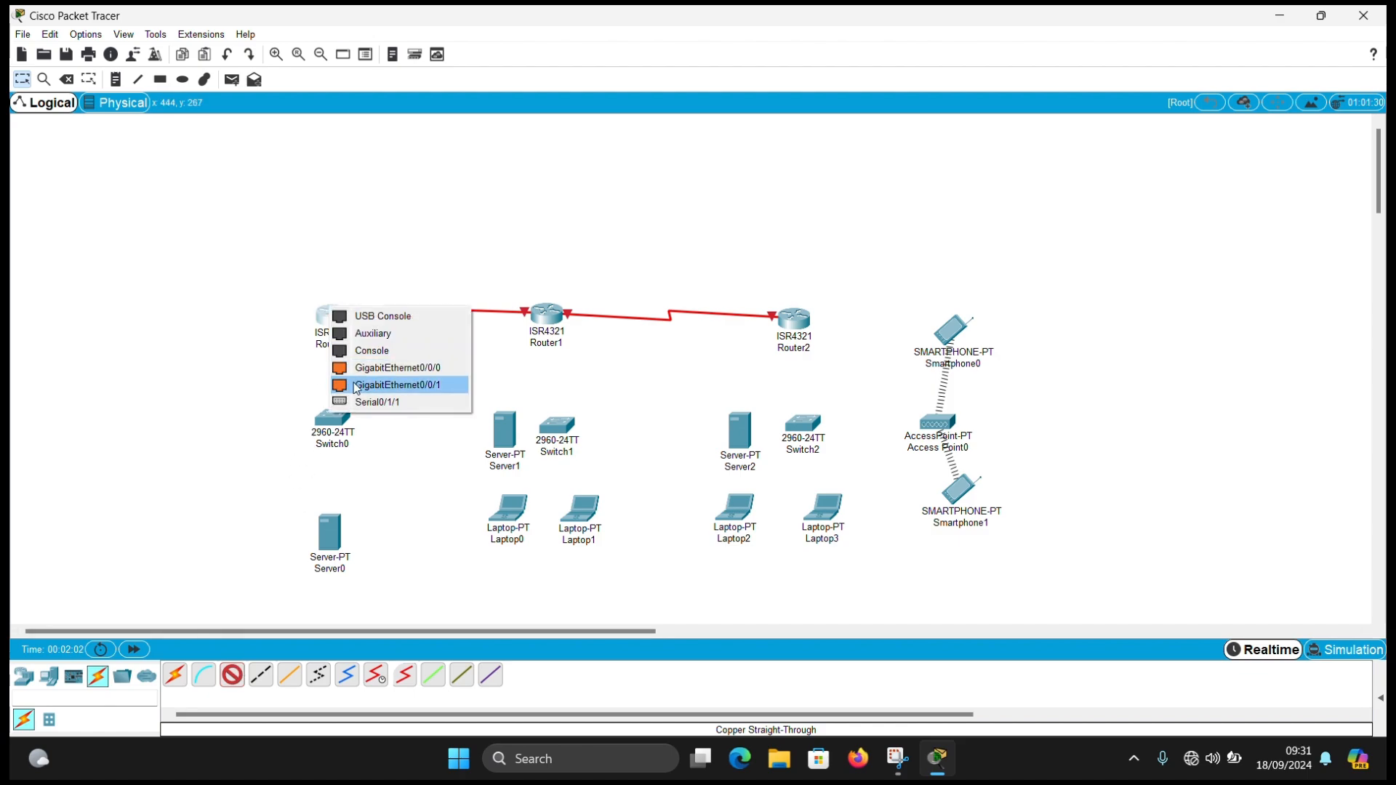
left_click(370, 365)
left_click(331, 420)
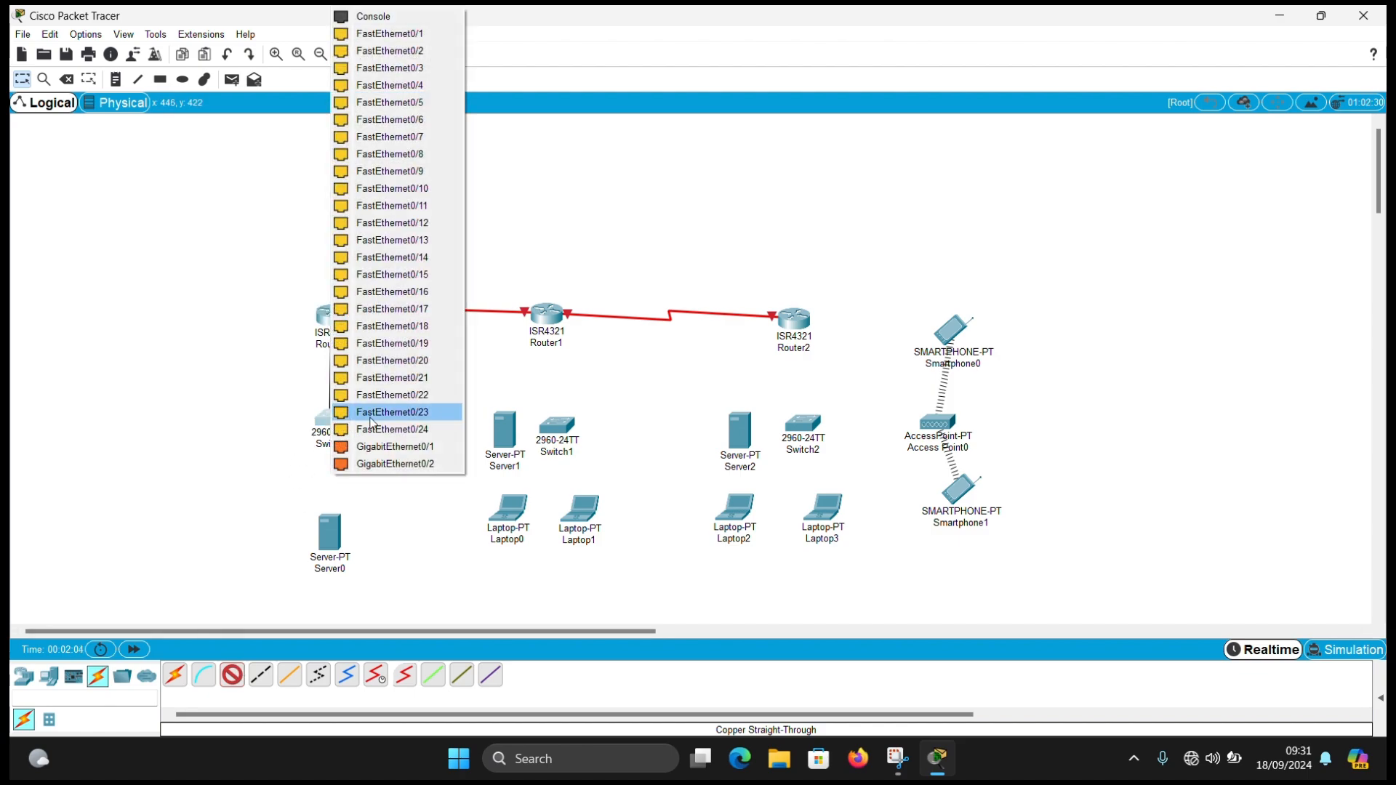
left_click(447, 33)
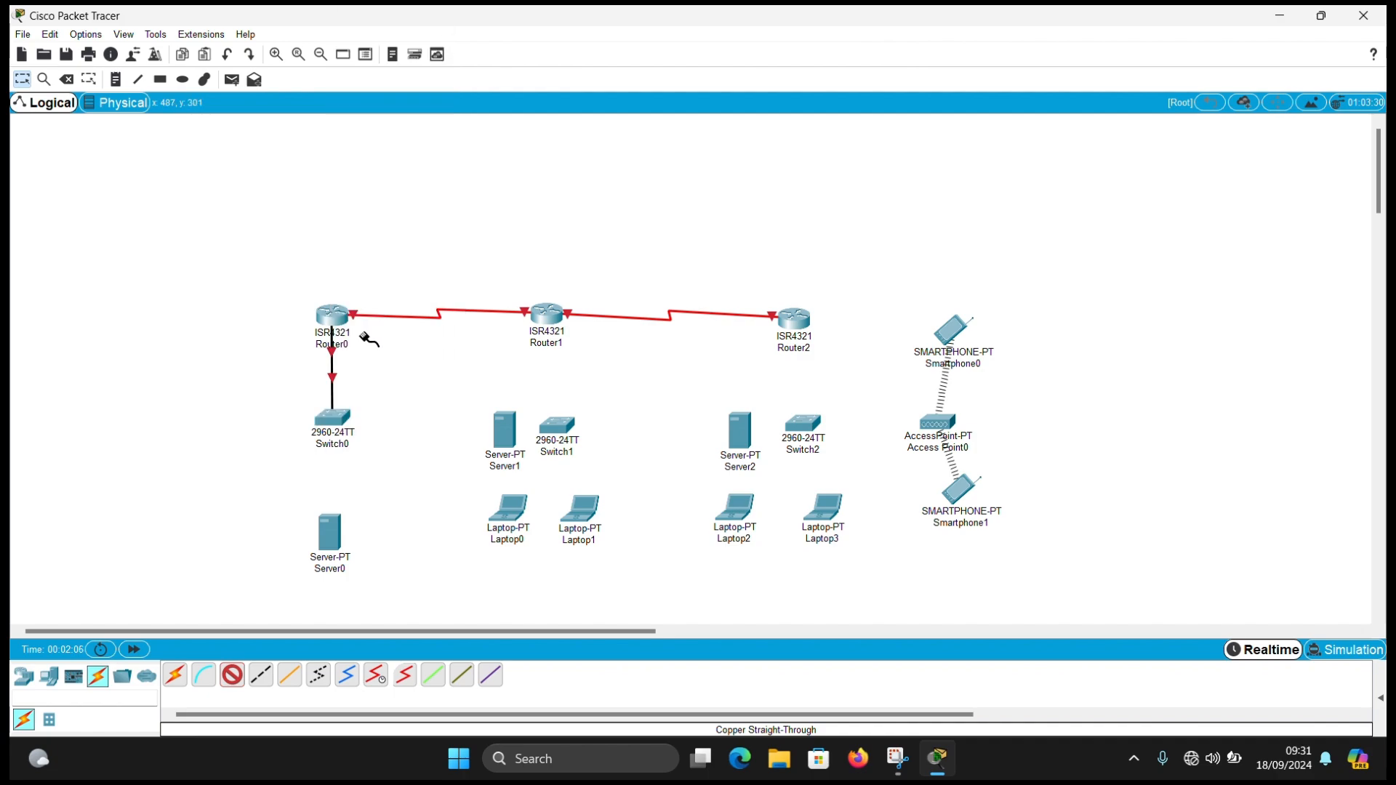
Connect FastEthernet0/2 on Switch0 to FastEthernet0 on Server0 with a Copper Straight-Through cable.
left_click(338, 412)
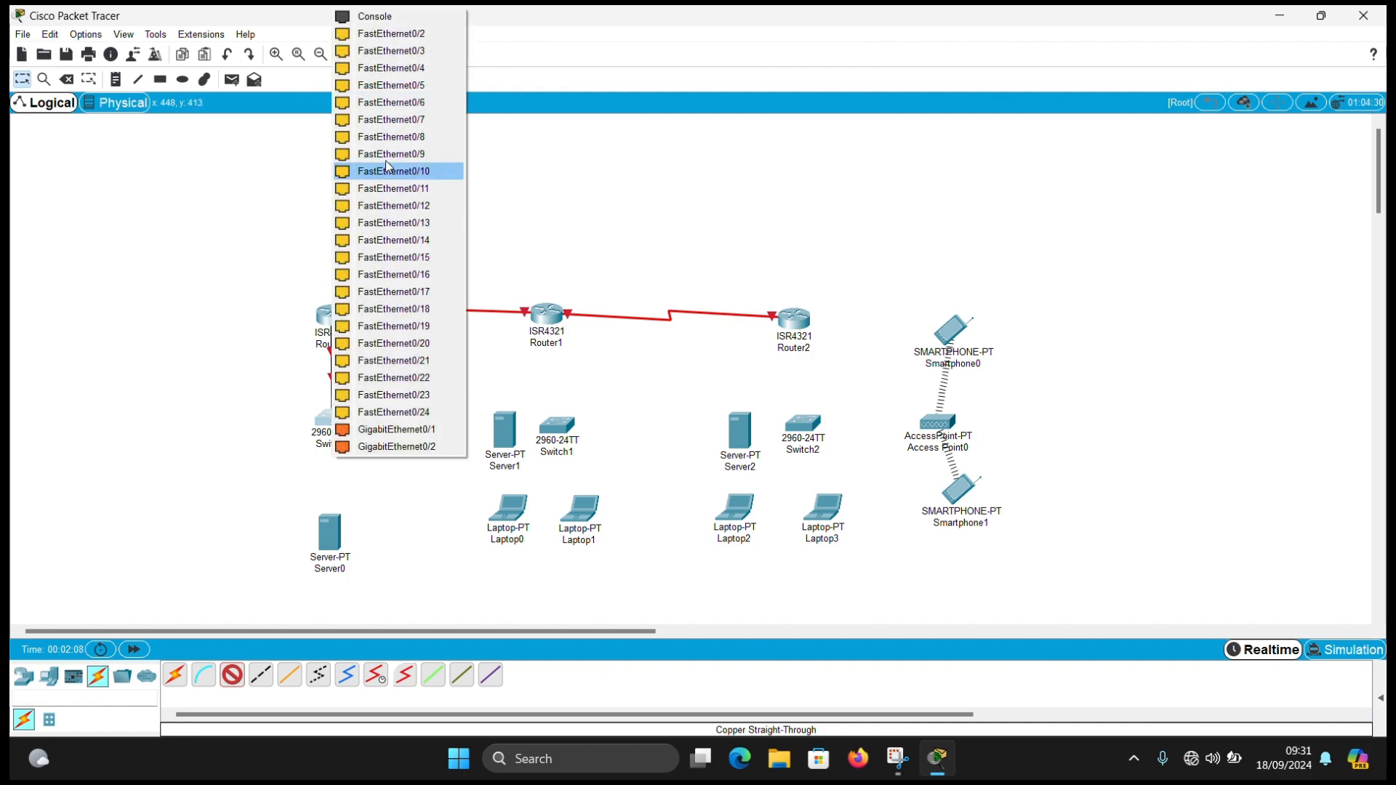
left_click(378, 32)
left_click(331, 537)
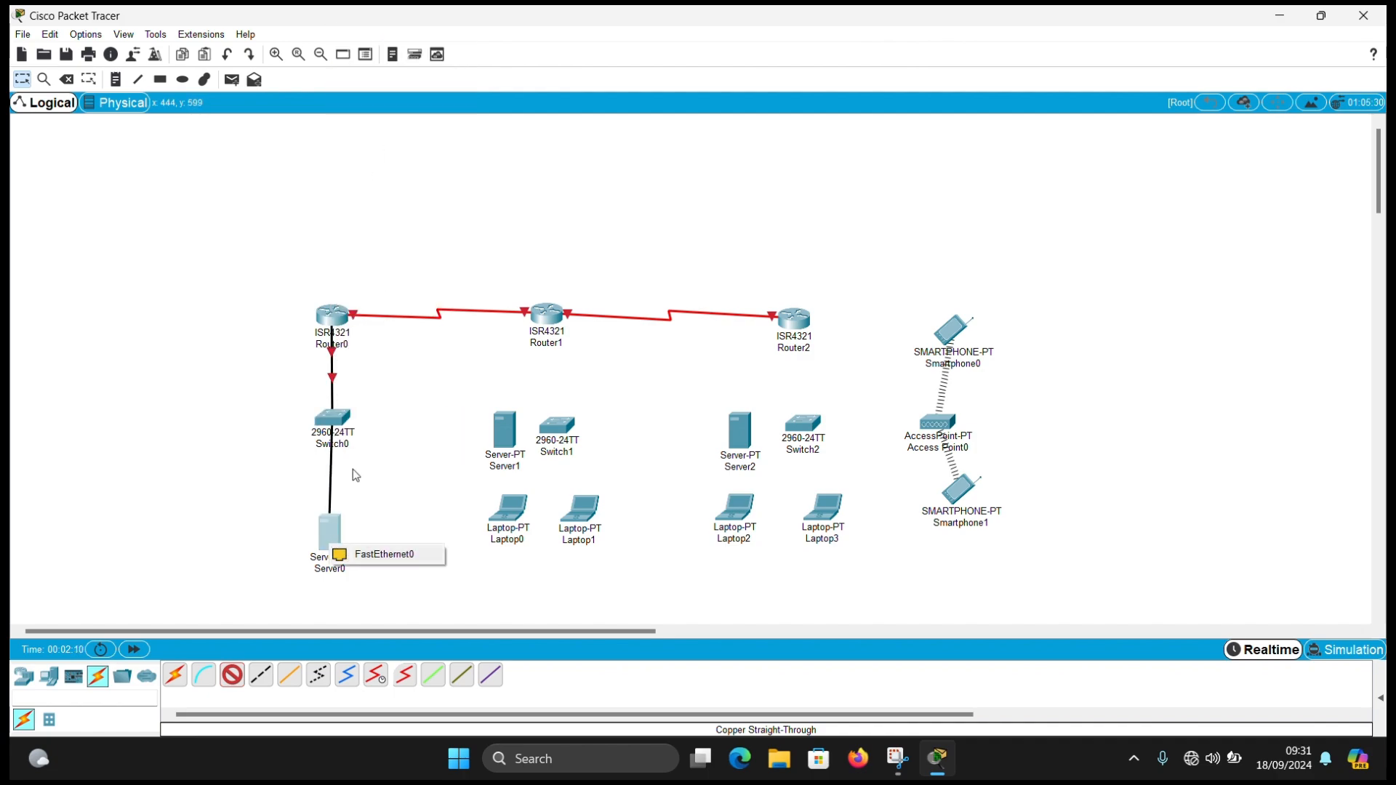
left_click(372, 553)
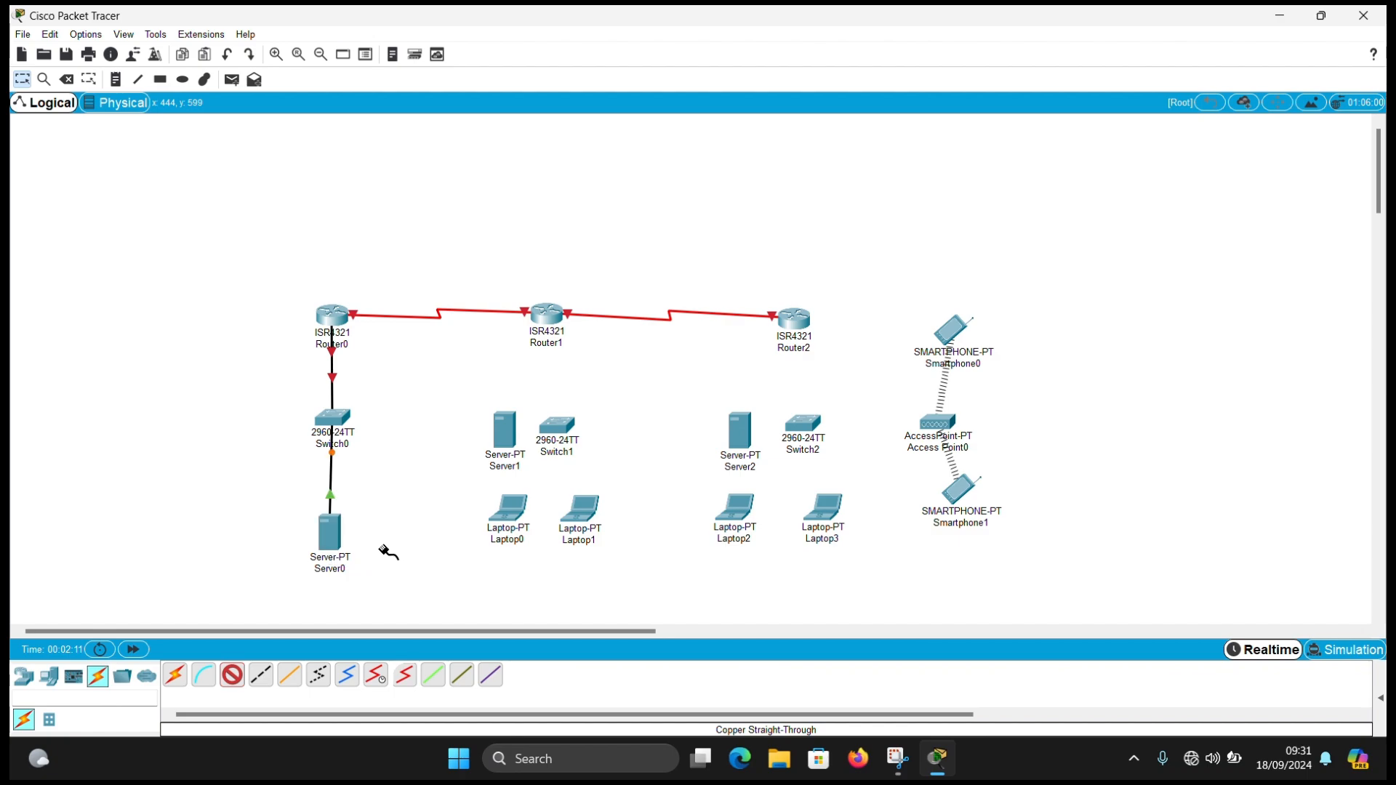
Connect GigabitEthernet0/0/0 on Router1 to FastEthernet0/1 on Switch1 with a Copper Straight-Through cable.
left_click(547, 315)
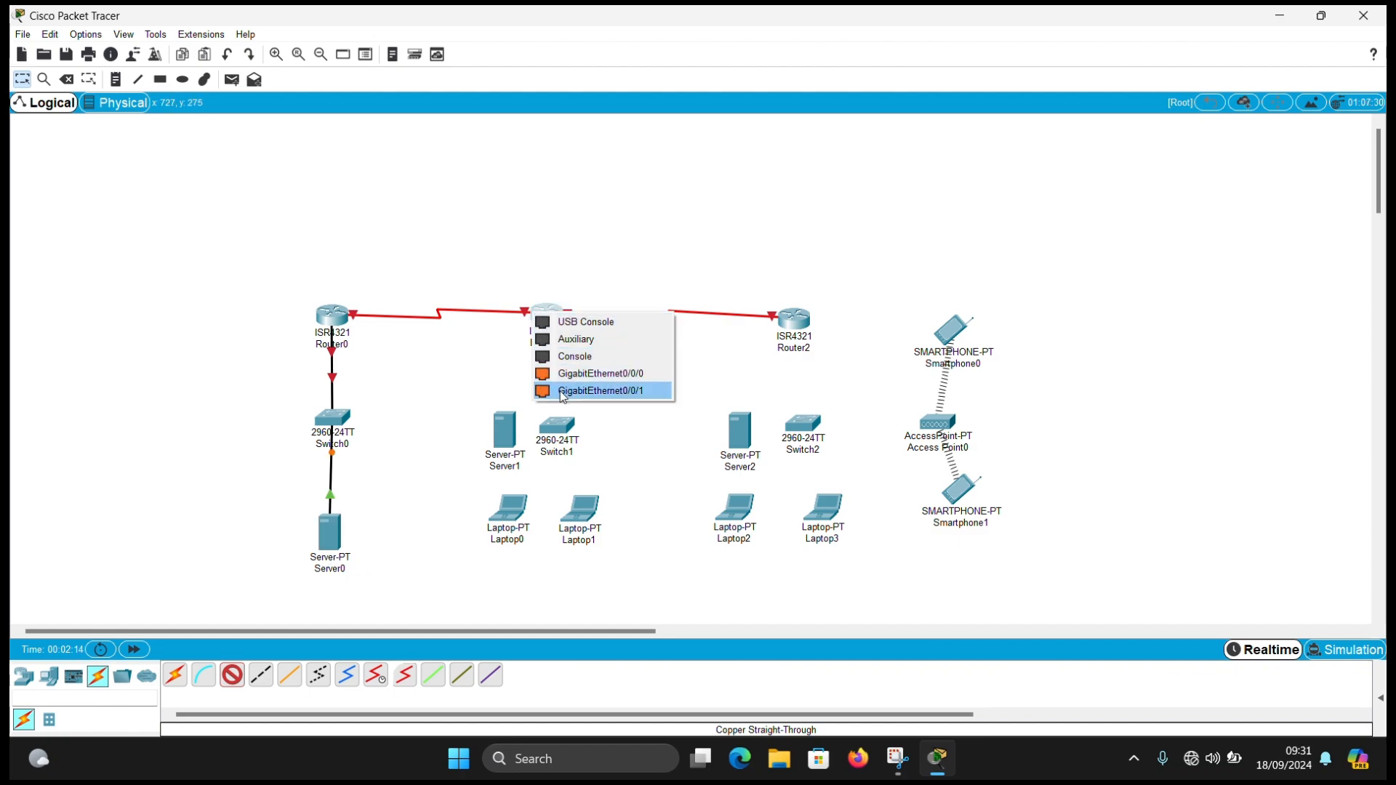
left_click(567, 379)
left_click(547, 313)
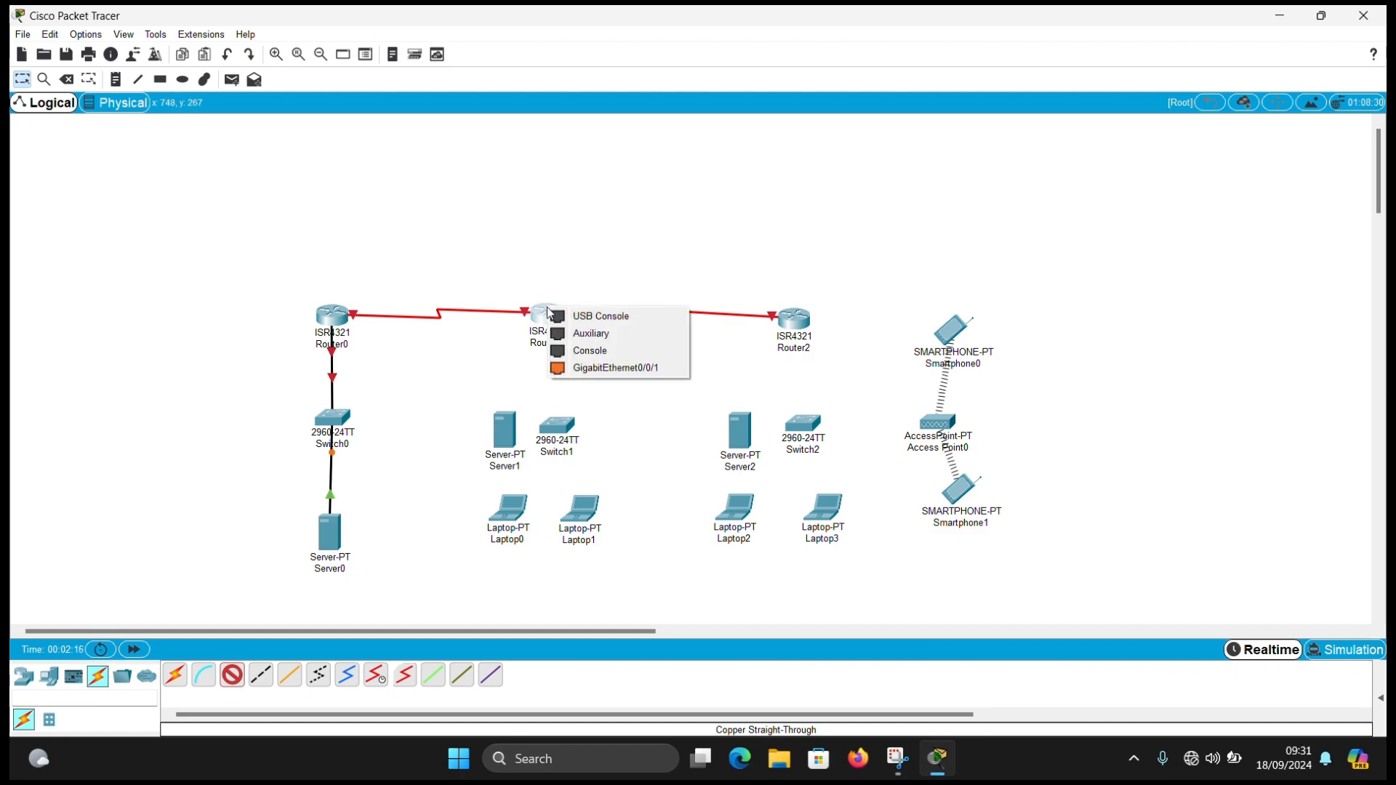
left_click(589, 368)
left_click(561, 422)
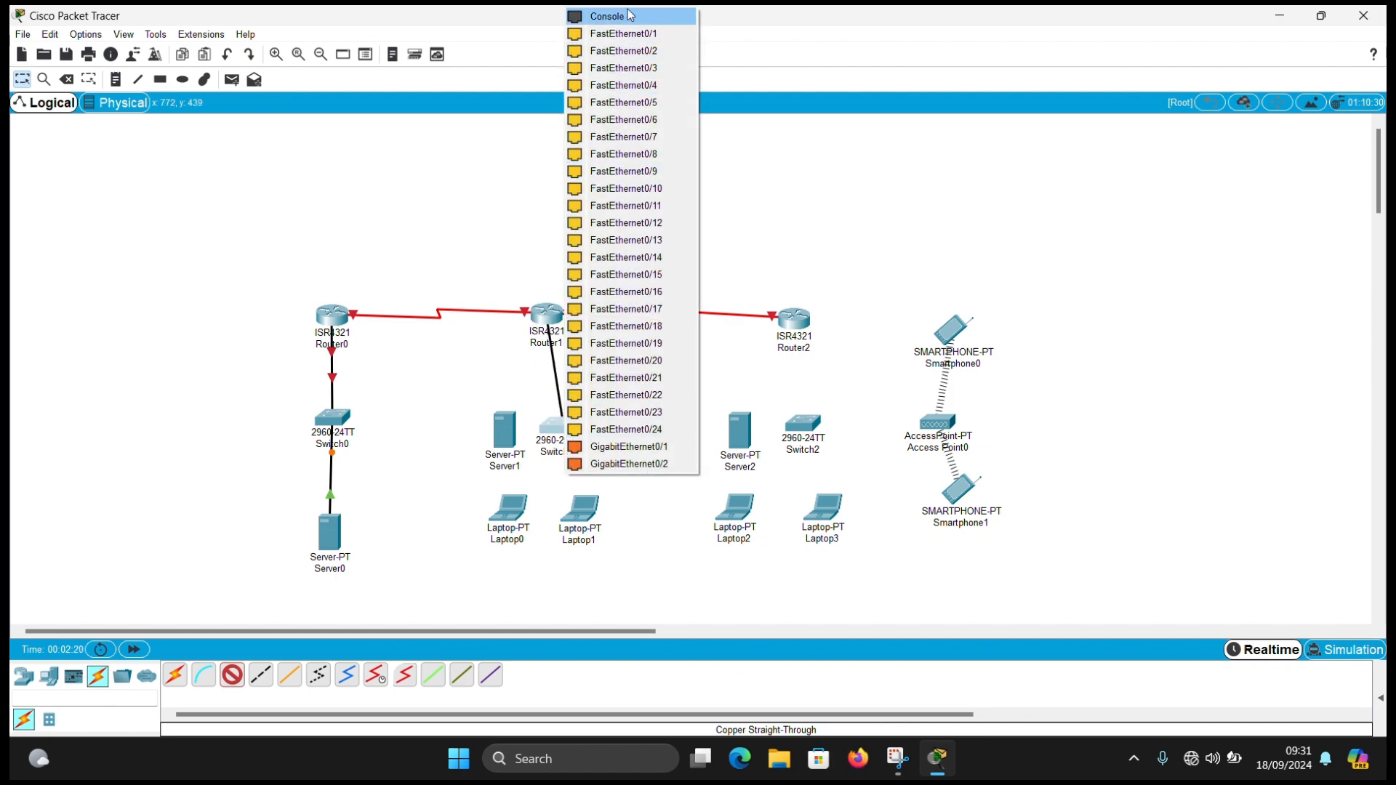
left_click(626, 34)
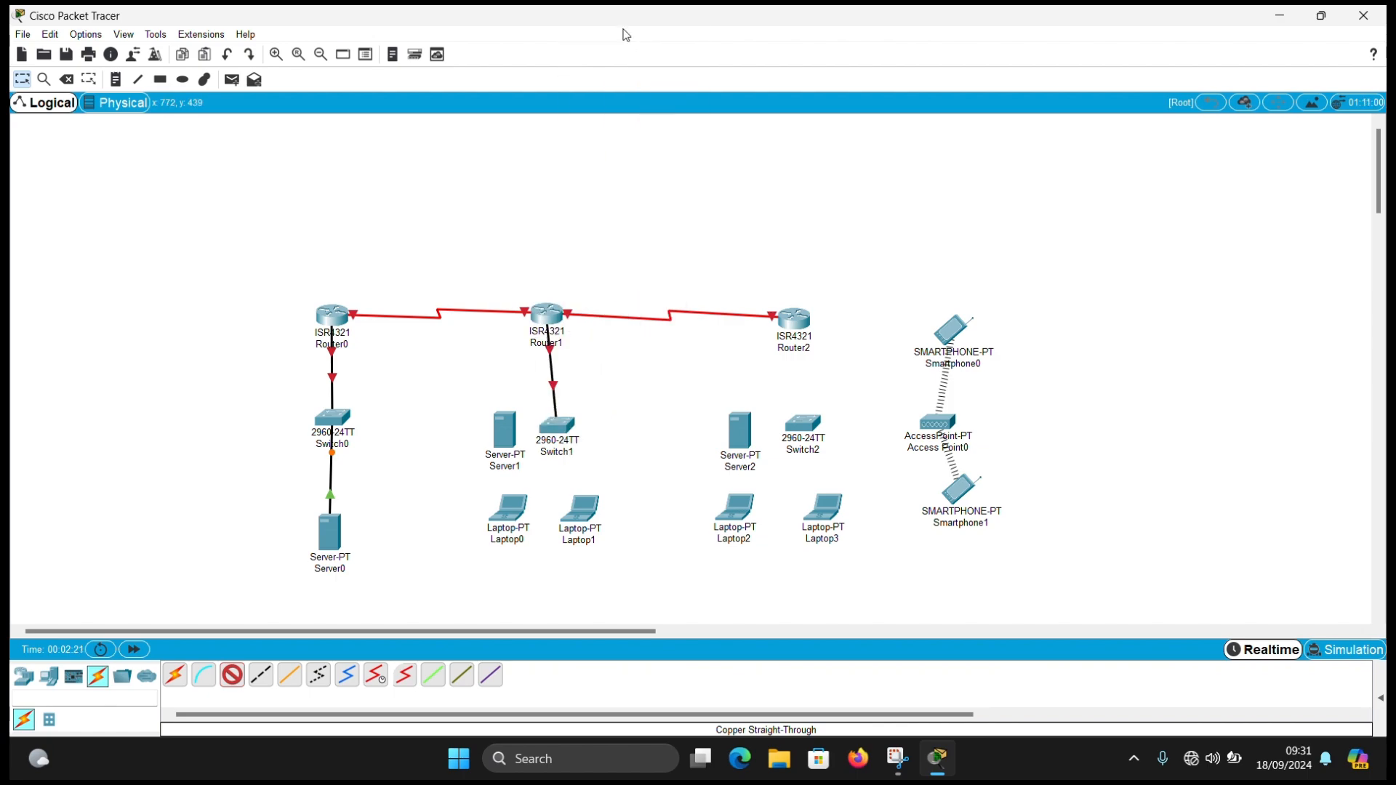
Connect FastEthernet0/2 on Switch1 to FastEthernet0 on Server1 with a Copper Straight-Through cable.
left_click(558, 425)
left_click(677, 36)
left_click(511, 437)
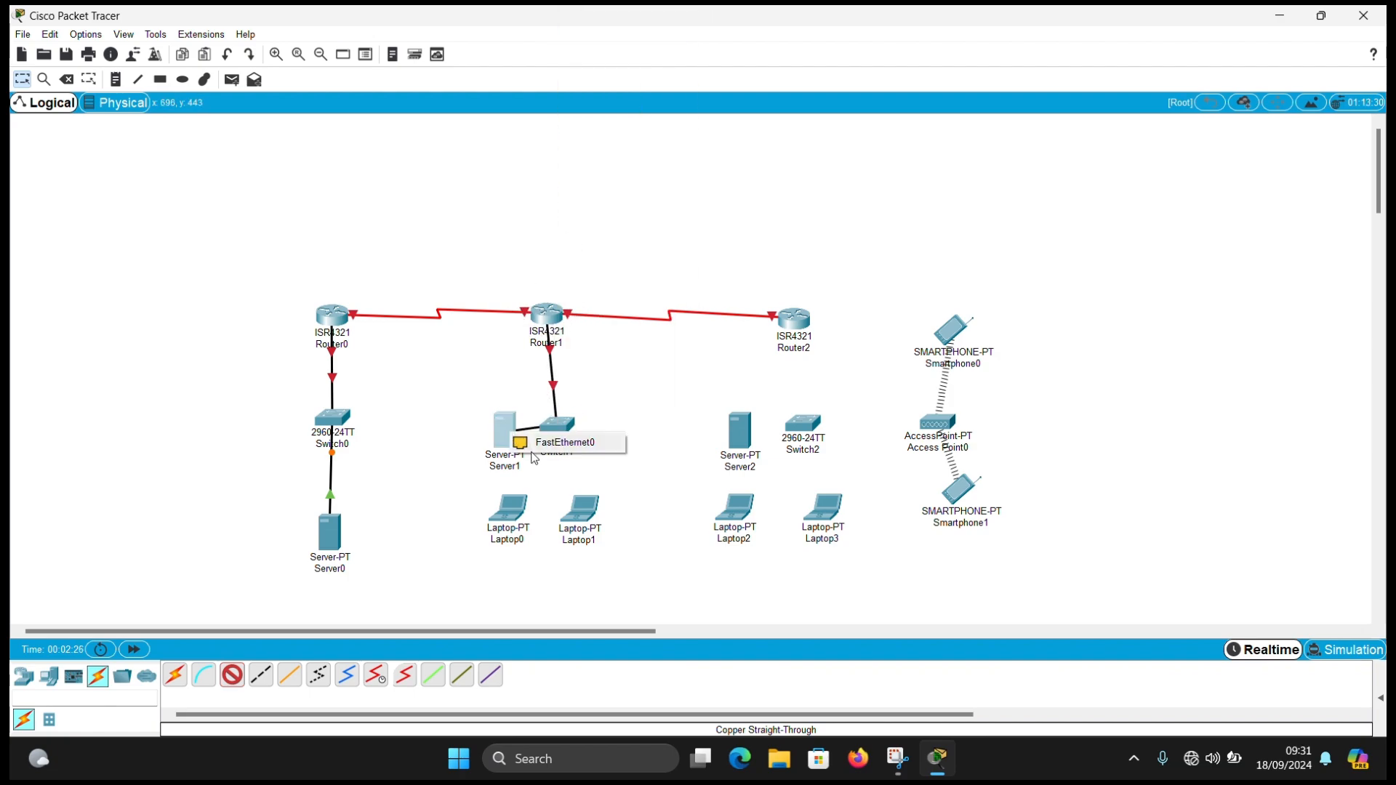
left_click(542, 439)
Cable Switch1's FastEthernet0/3 to Laptop0 and FastEthernet0/4 to Laptop1 with Copper Straight-Through cables, using each laptop's FastEthernet0 port.
left_click(555, 436)
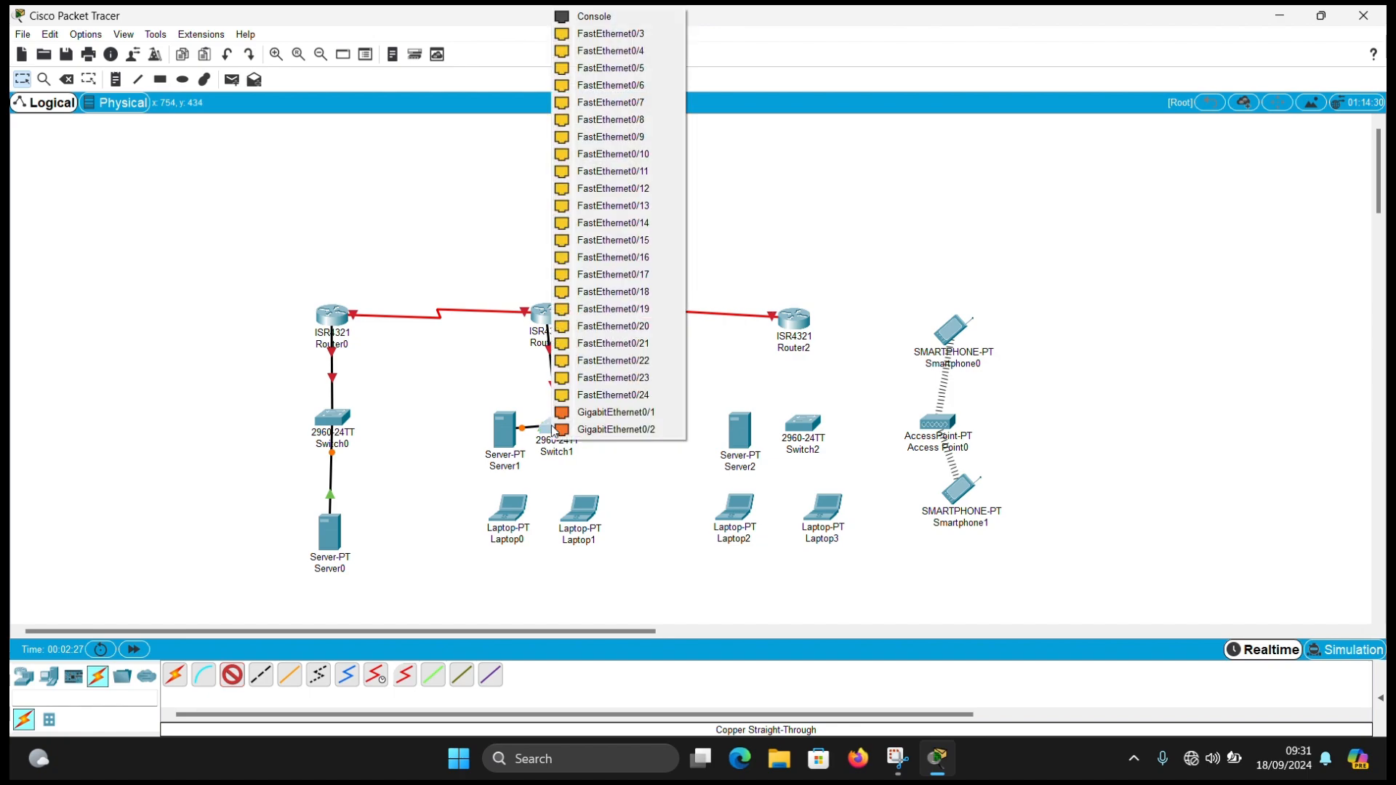
left_click(645, 37)
left_click(511, 509)
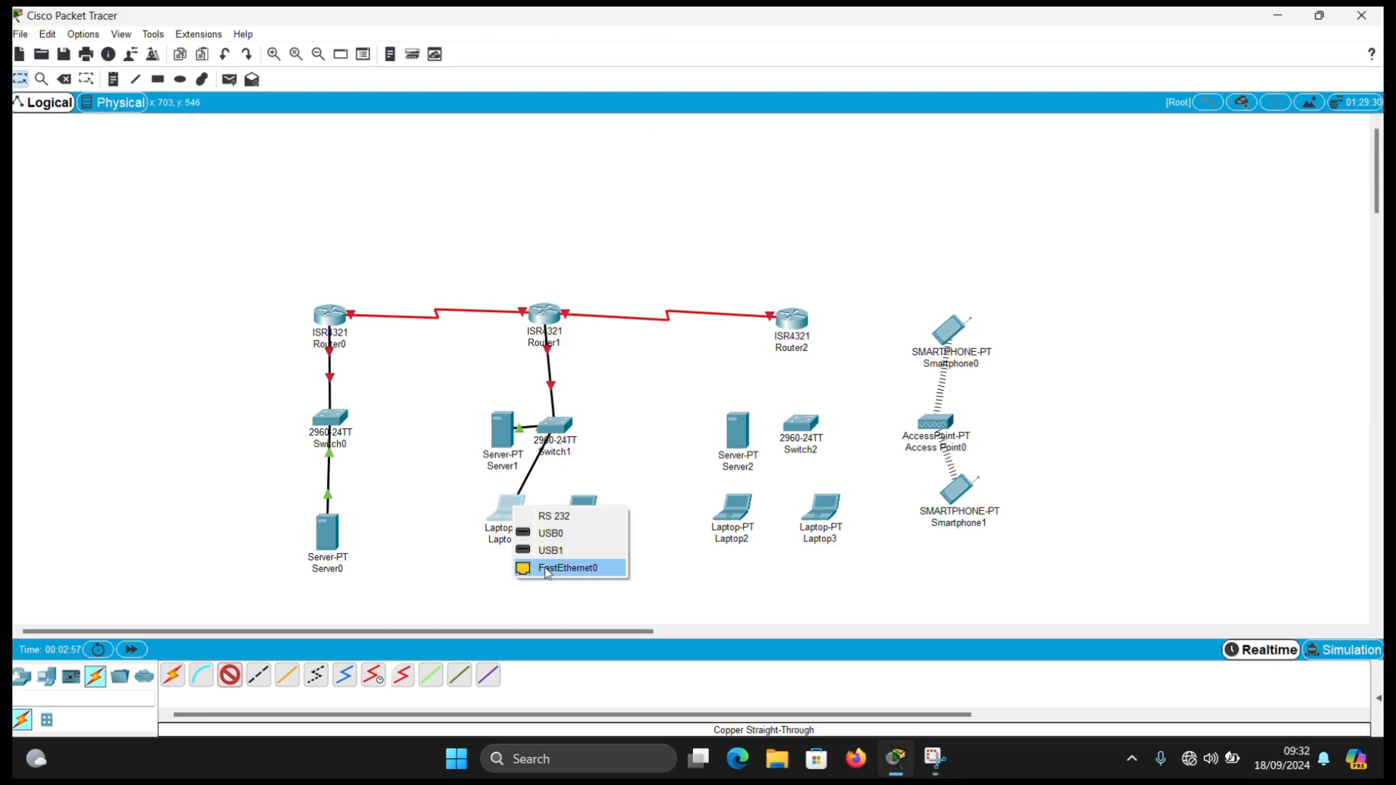
left_click(548, 570)
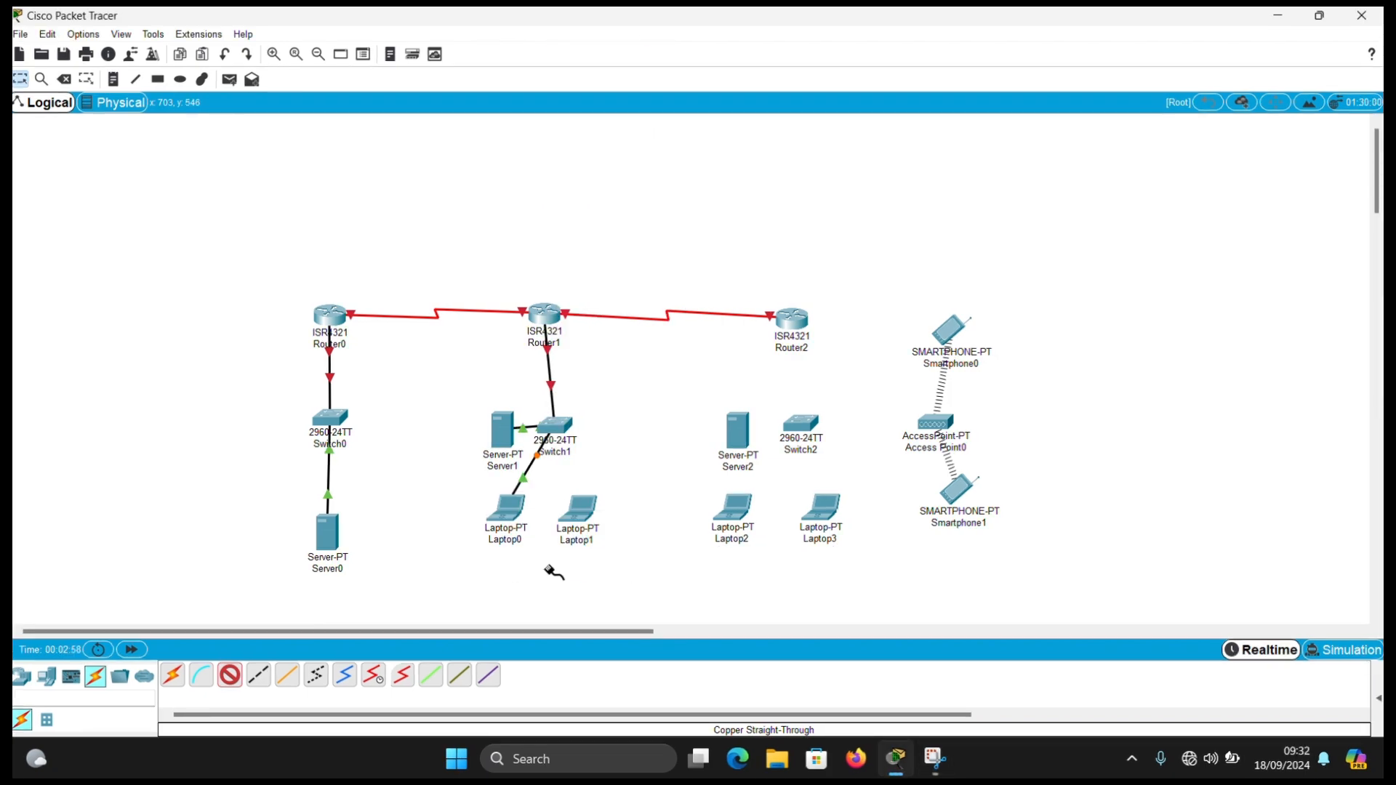
left_click(557, 426)
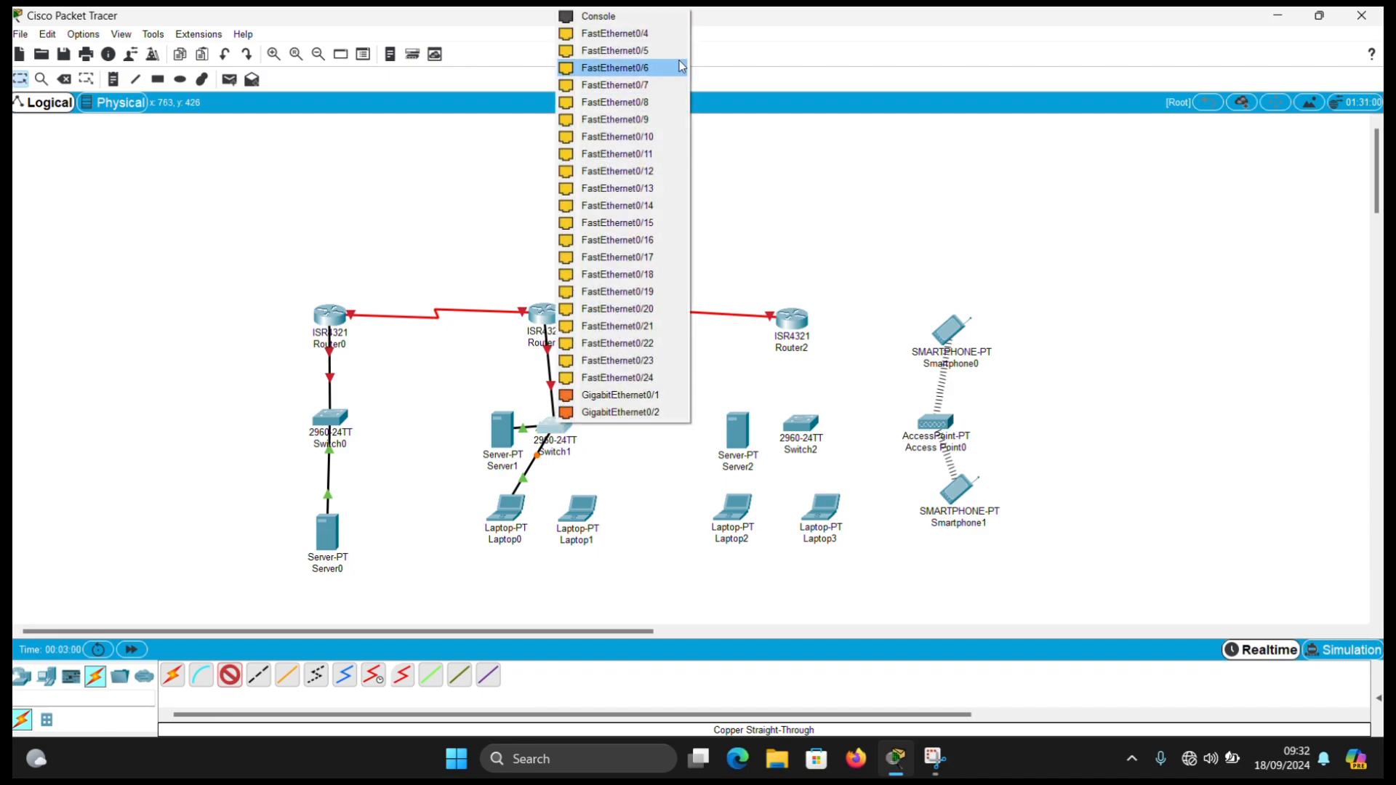
left_click(671, 35)
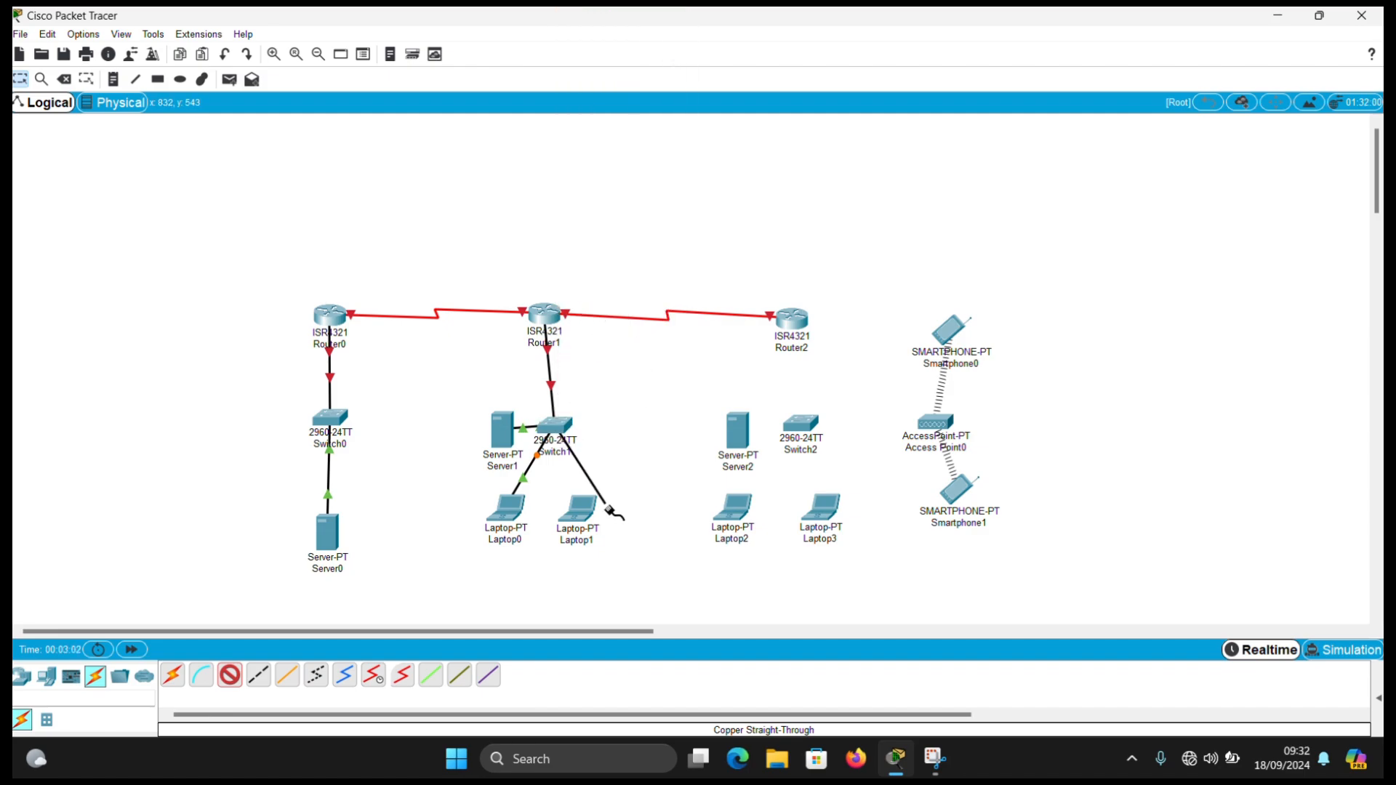
left_click(582, 510)
left_click(608, 571)
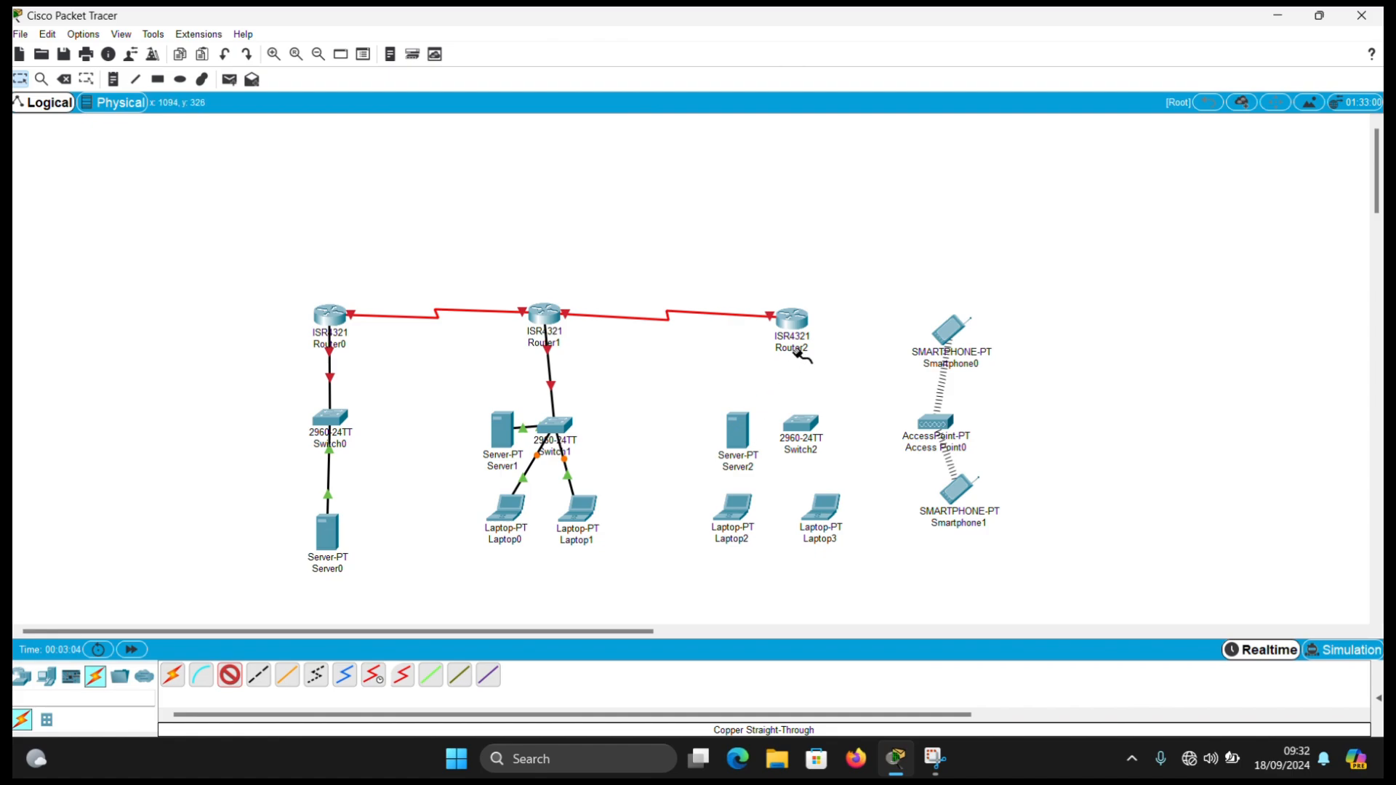
Connect GigabitEthernet0/0/0 on Router2 to FastEthernet0/1 on Switch2 with a Copper Straight-Through cable.
left_click(792, 320)
left_click(836, 379)
left_click(800, 422)
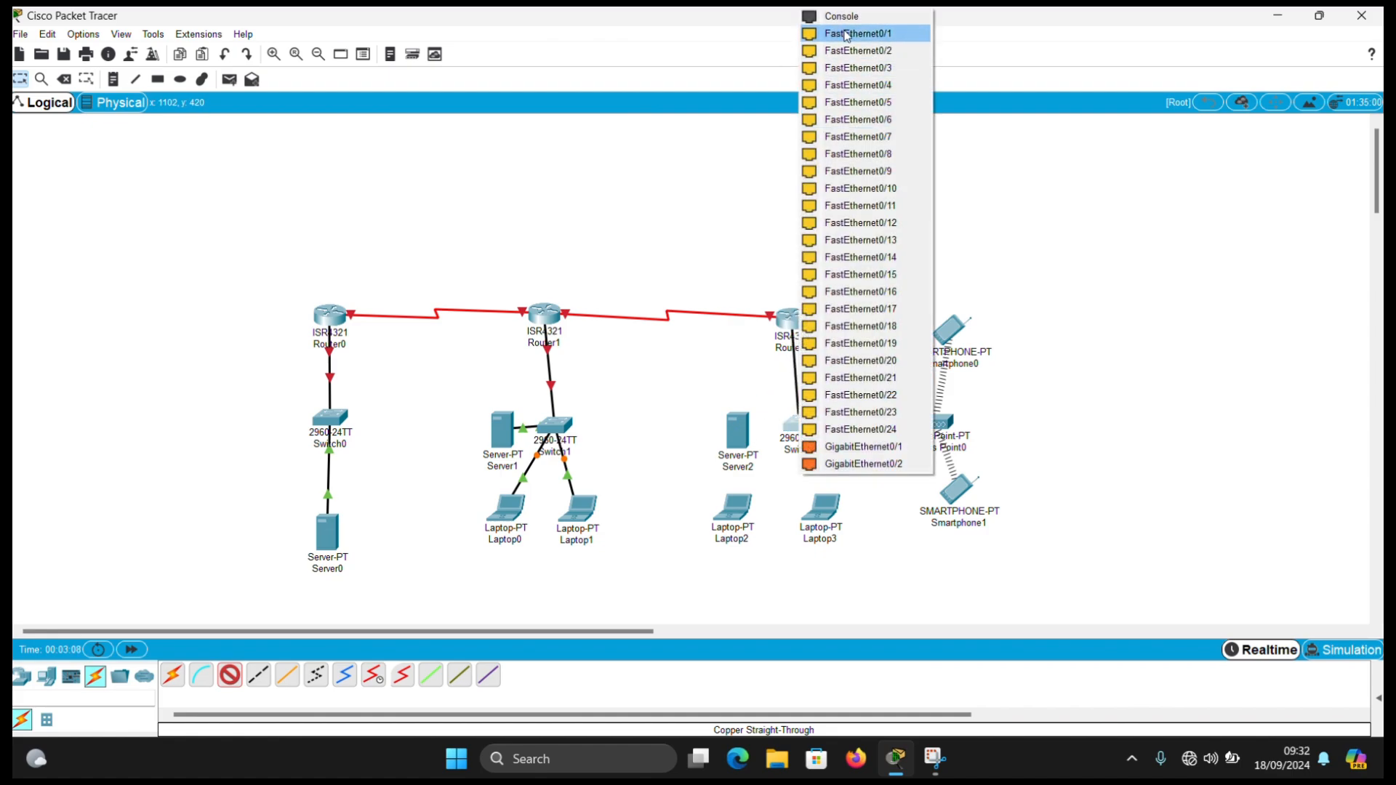
left_click(848, 33)
Connect FastEthernet0/2 on Switch2 to FastEthernet0 on Server2 with a Copper Straight-Through cable.
left_click(800, 423)
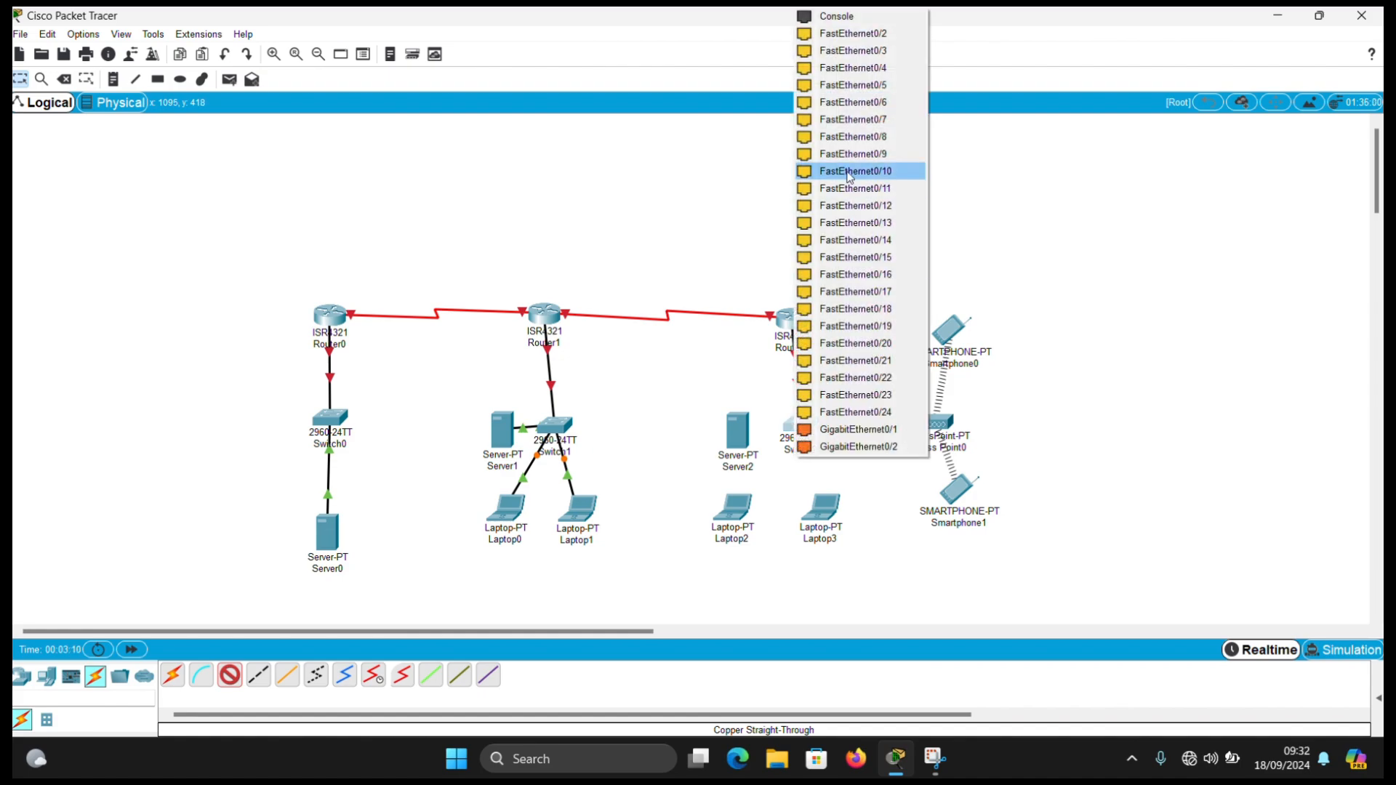
left_click(855, 42)
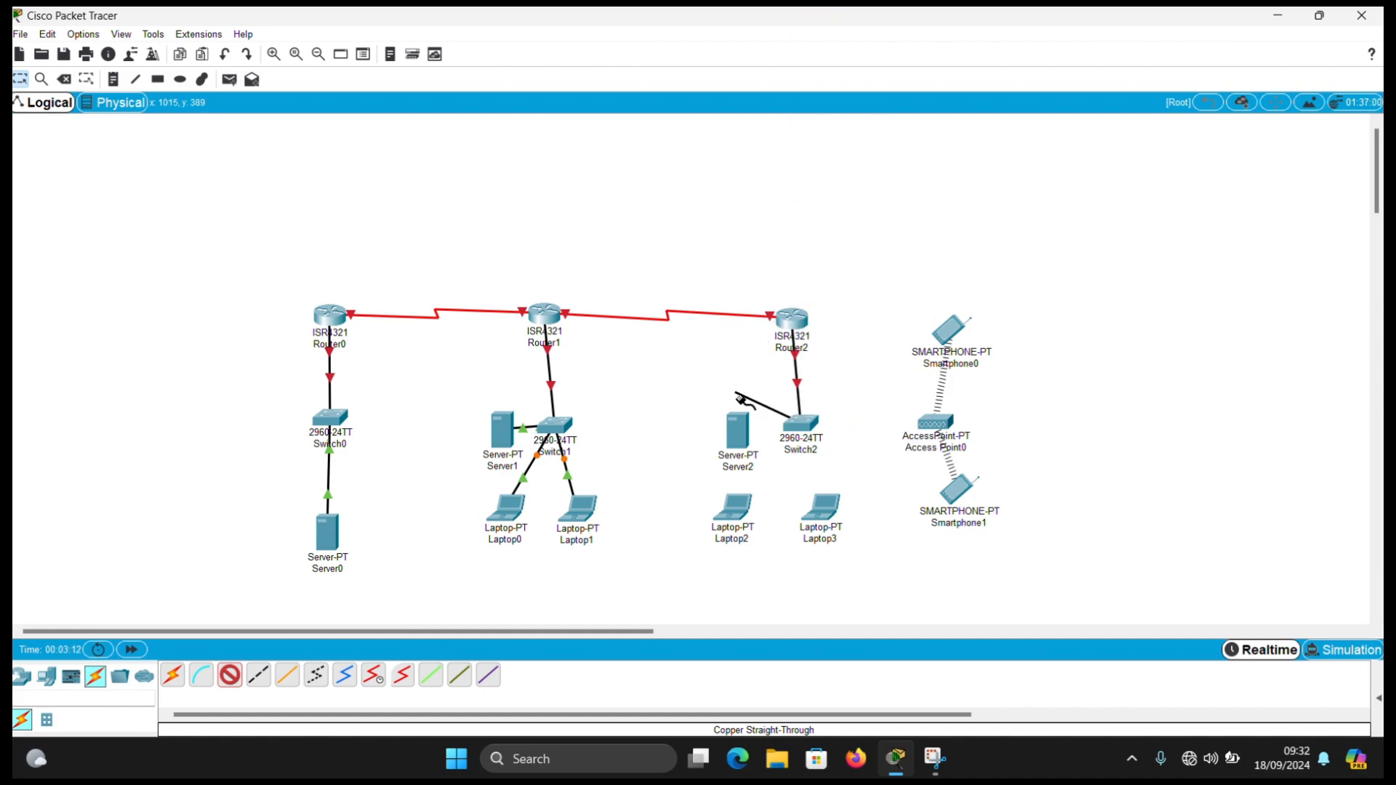
left_click(741, 429)
left_click(793, 431)
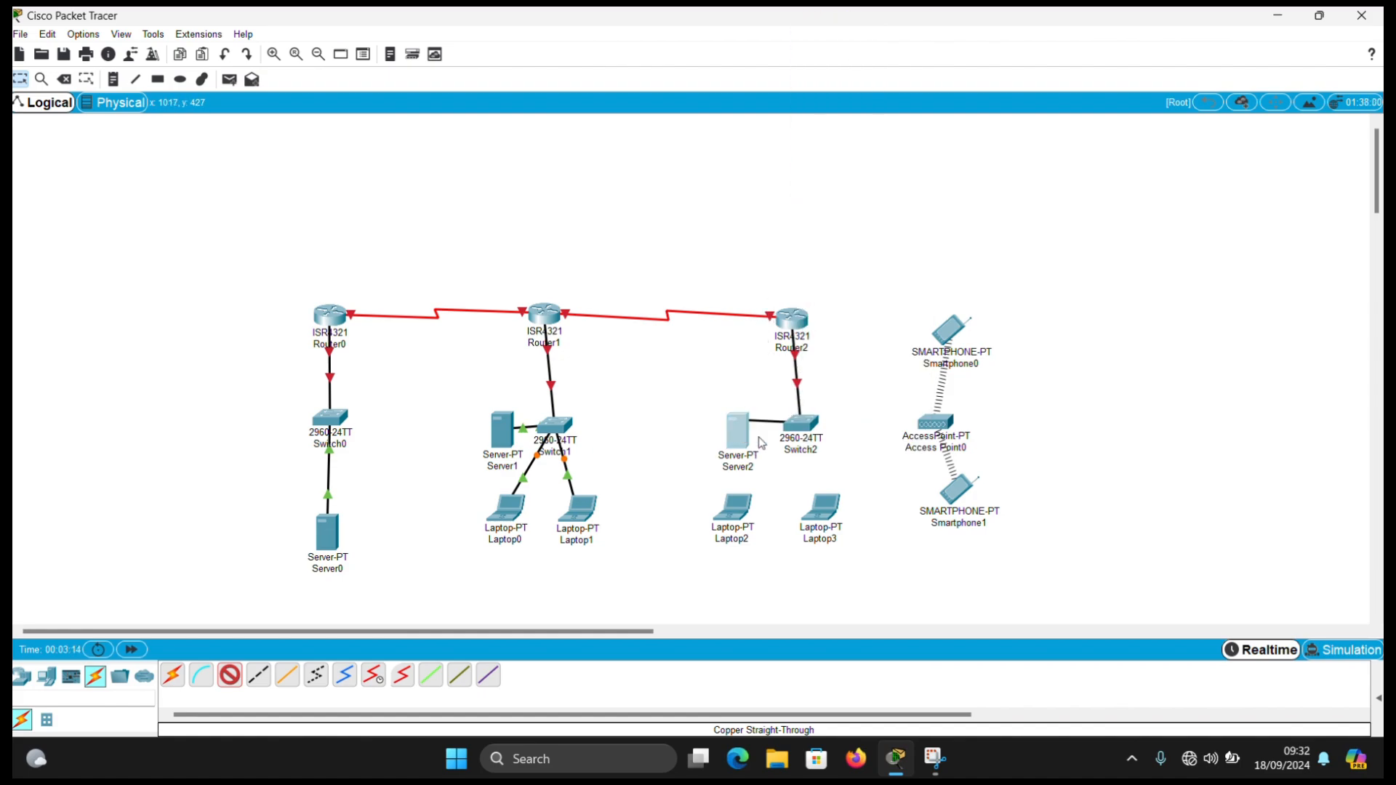
Cable Switch2's FastEthernet0/3 to Laptop2 and FastEthernet0/4 to Laptop3 with Copper Straight-Through cables, using each laptop's FastEthernet0 port.
left_click(803, 428)
left_click(917, 35)
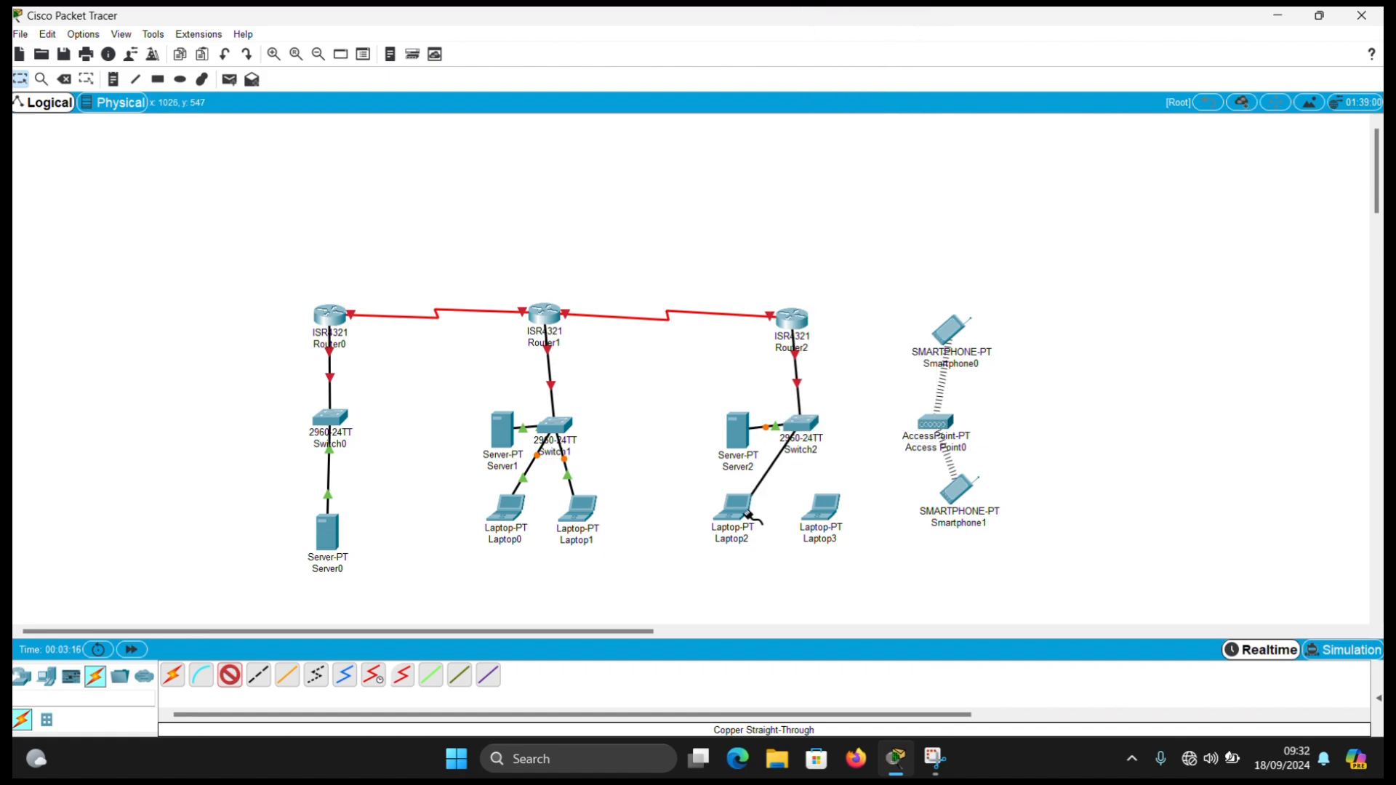
left_click(732, 508)
left_click(752, 568)
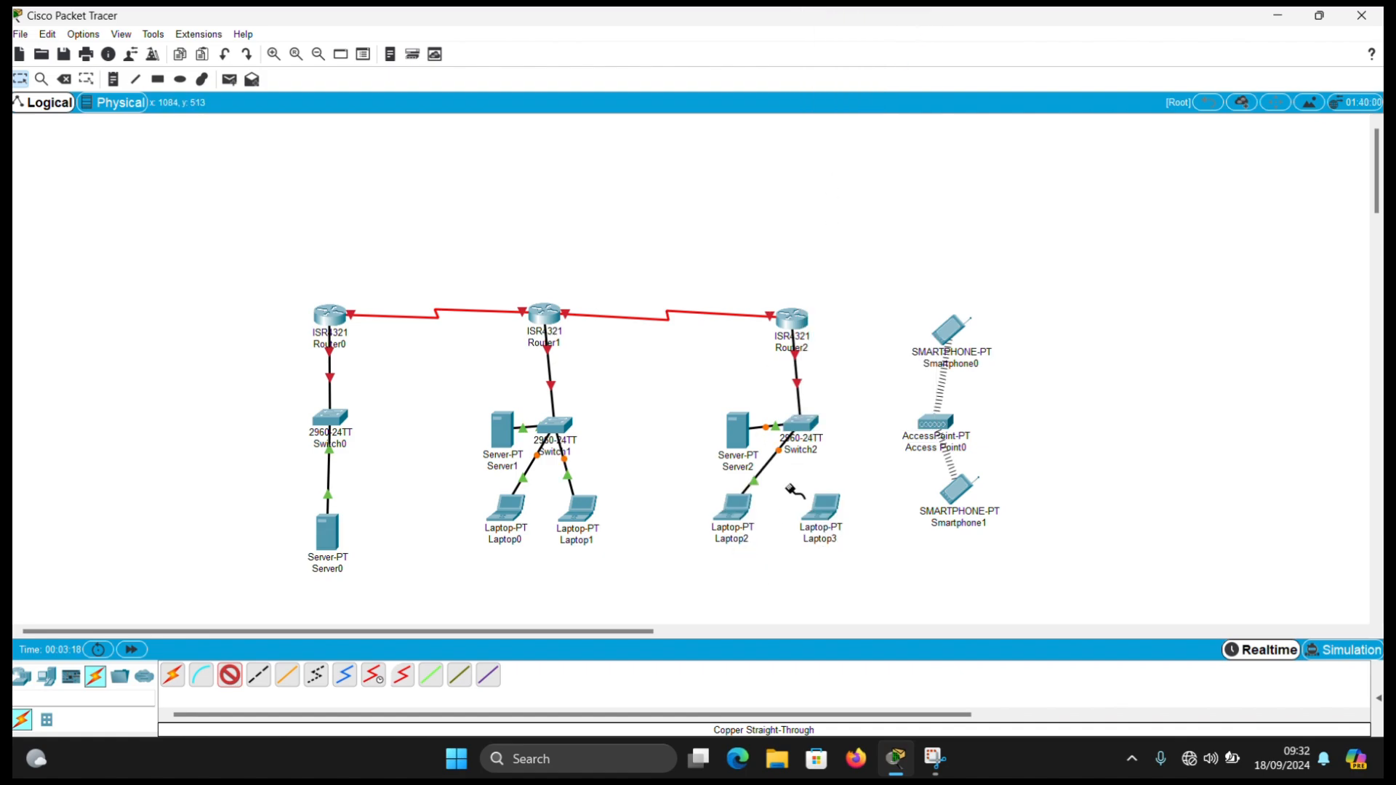
left_click(805, 421)
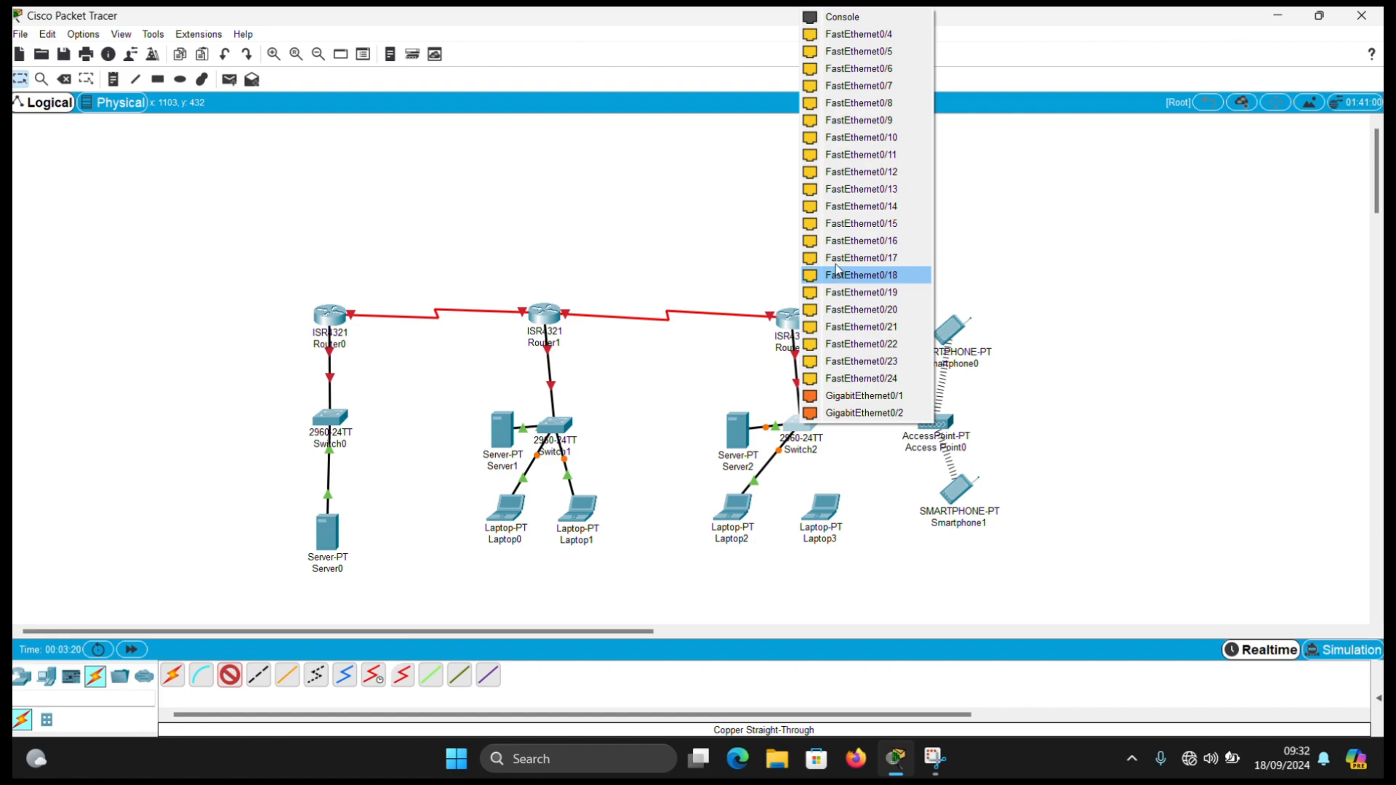
left_click(846, 35)
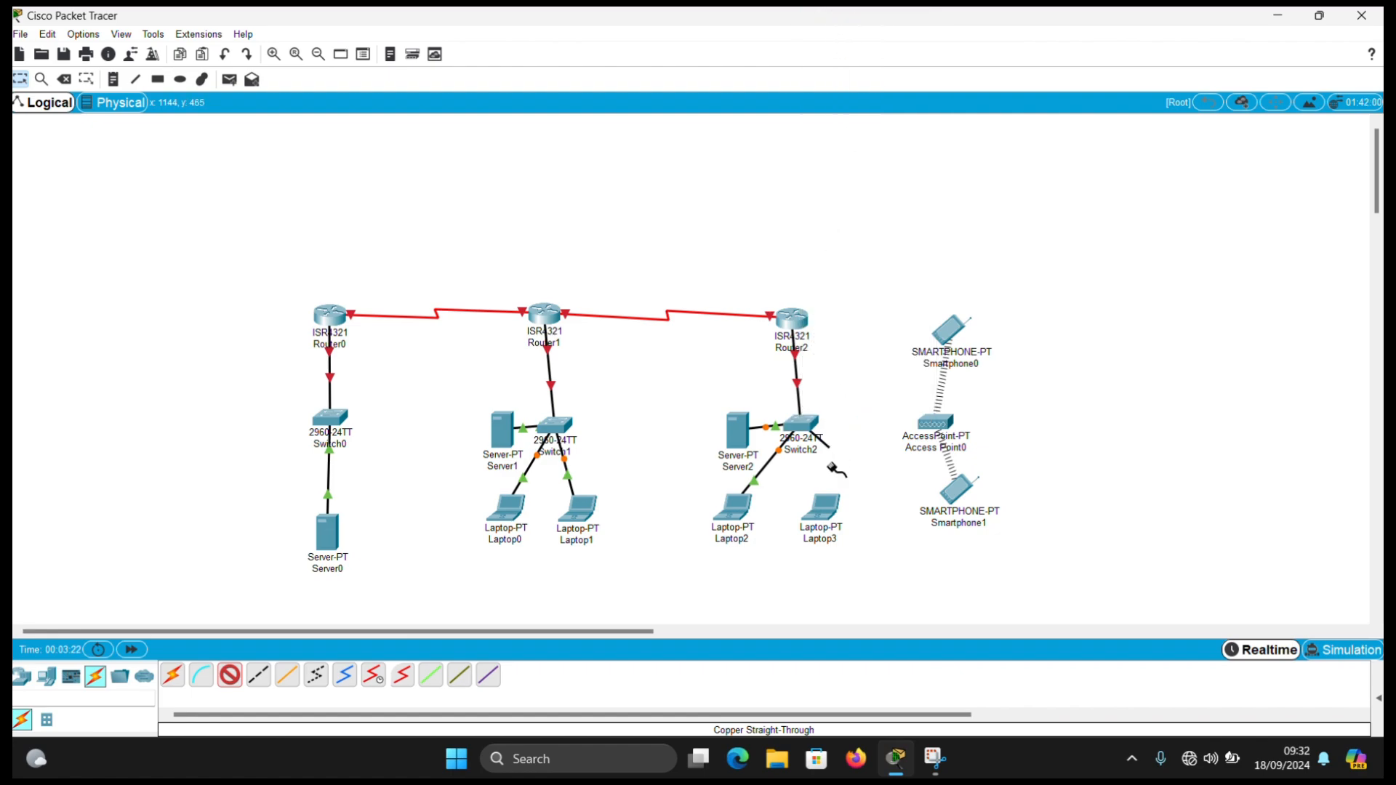
left_click(824, 507)
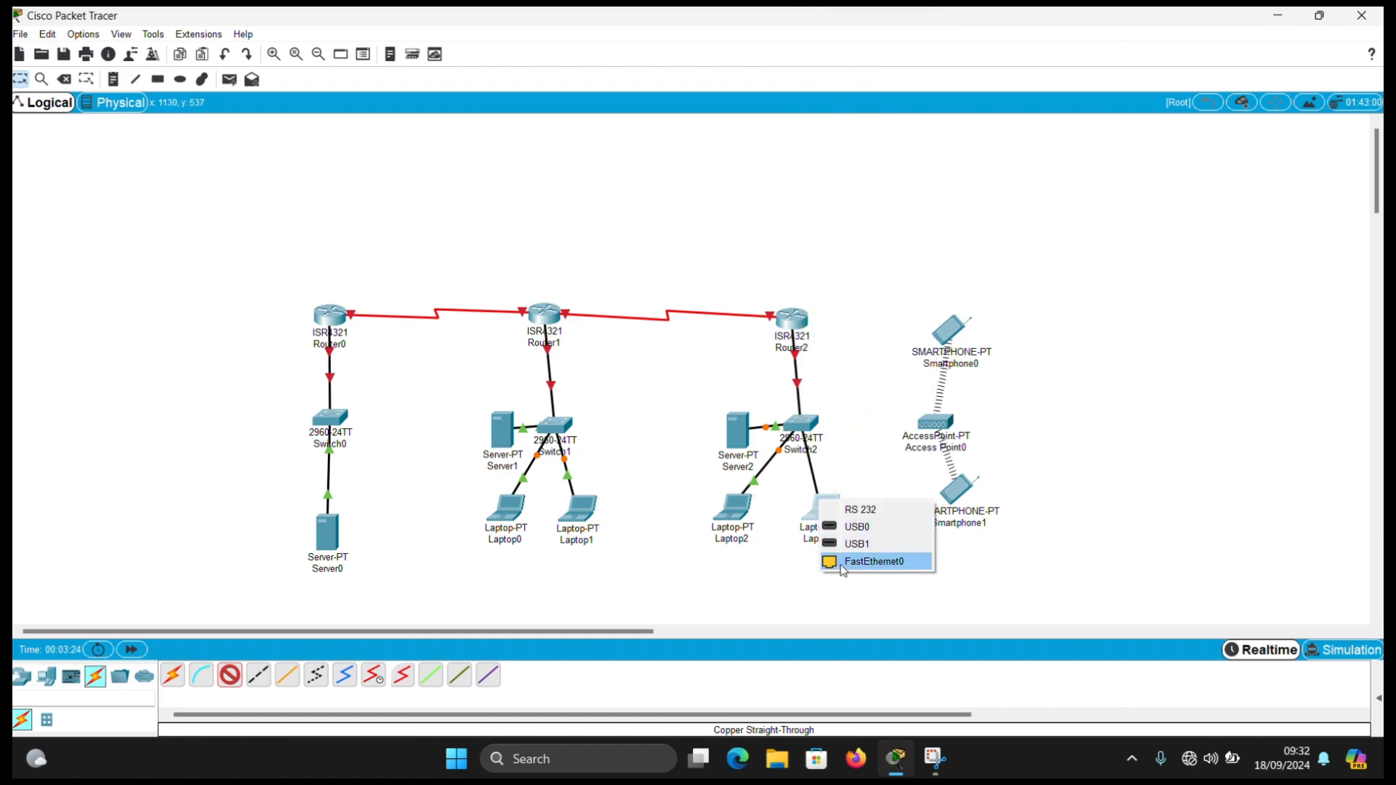
left_click(843, 563)
Connect FastEthernet0/5 on Switch2 to Access Point0 with a Copper Straight-Through cable.
left_click(797, 424)
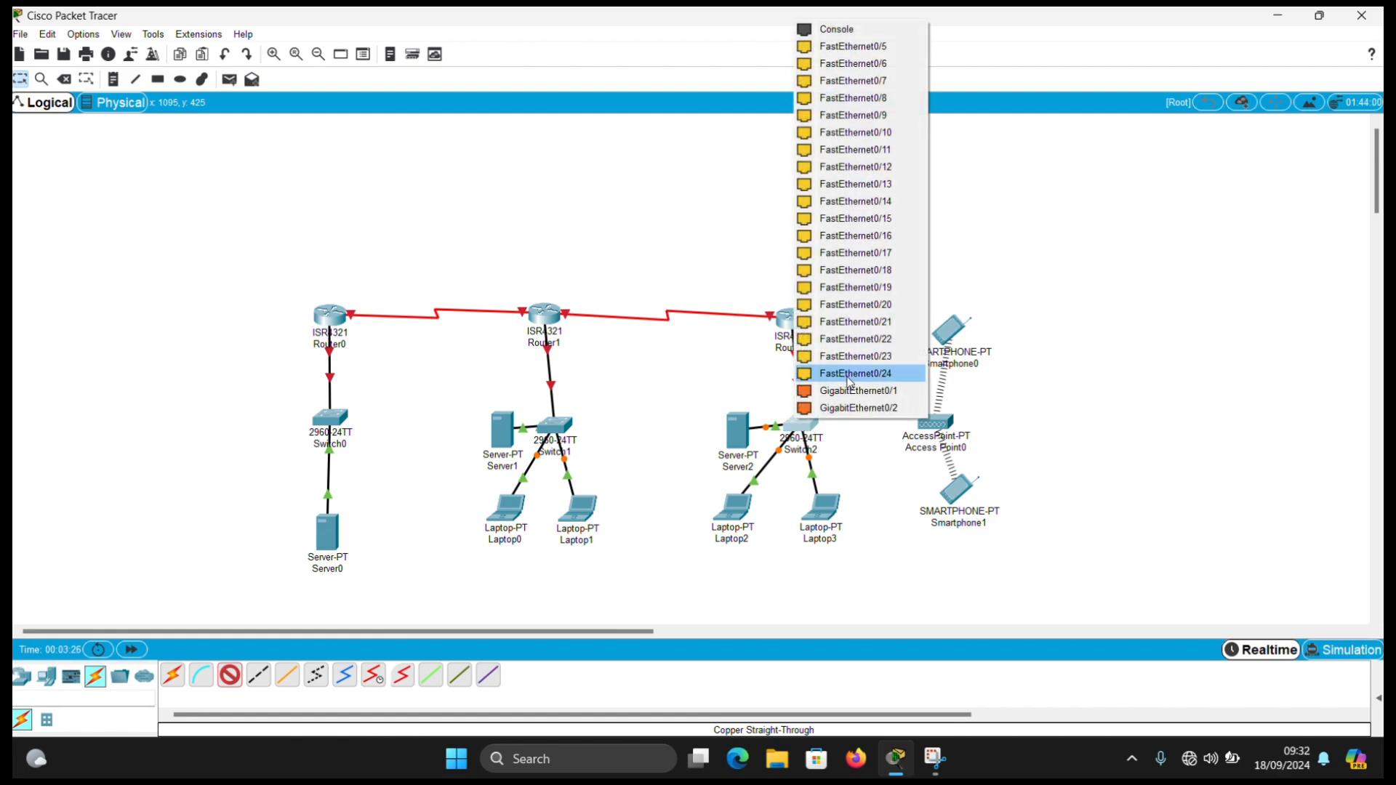
left_click(868, 45)
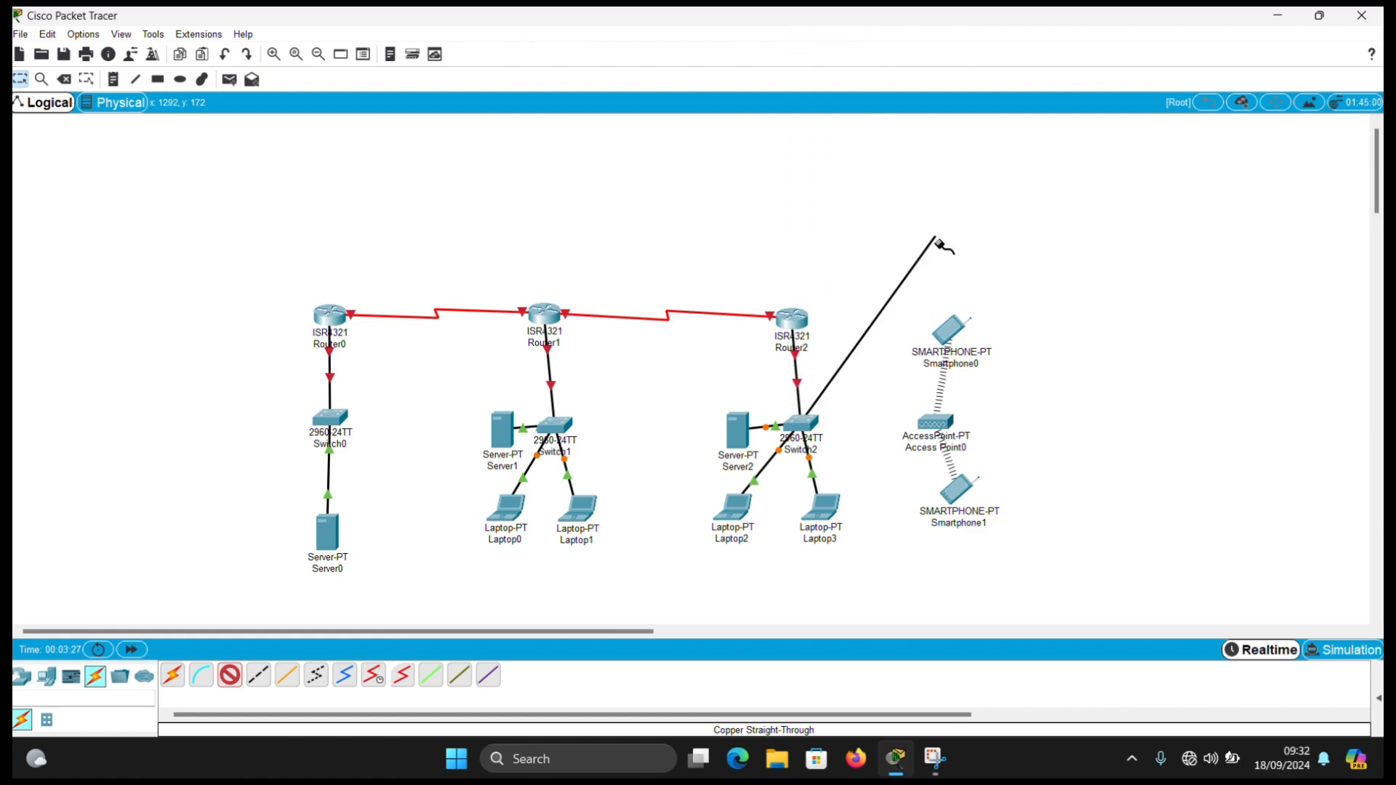
left_click(941, 423)
left_click(949, 429)
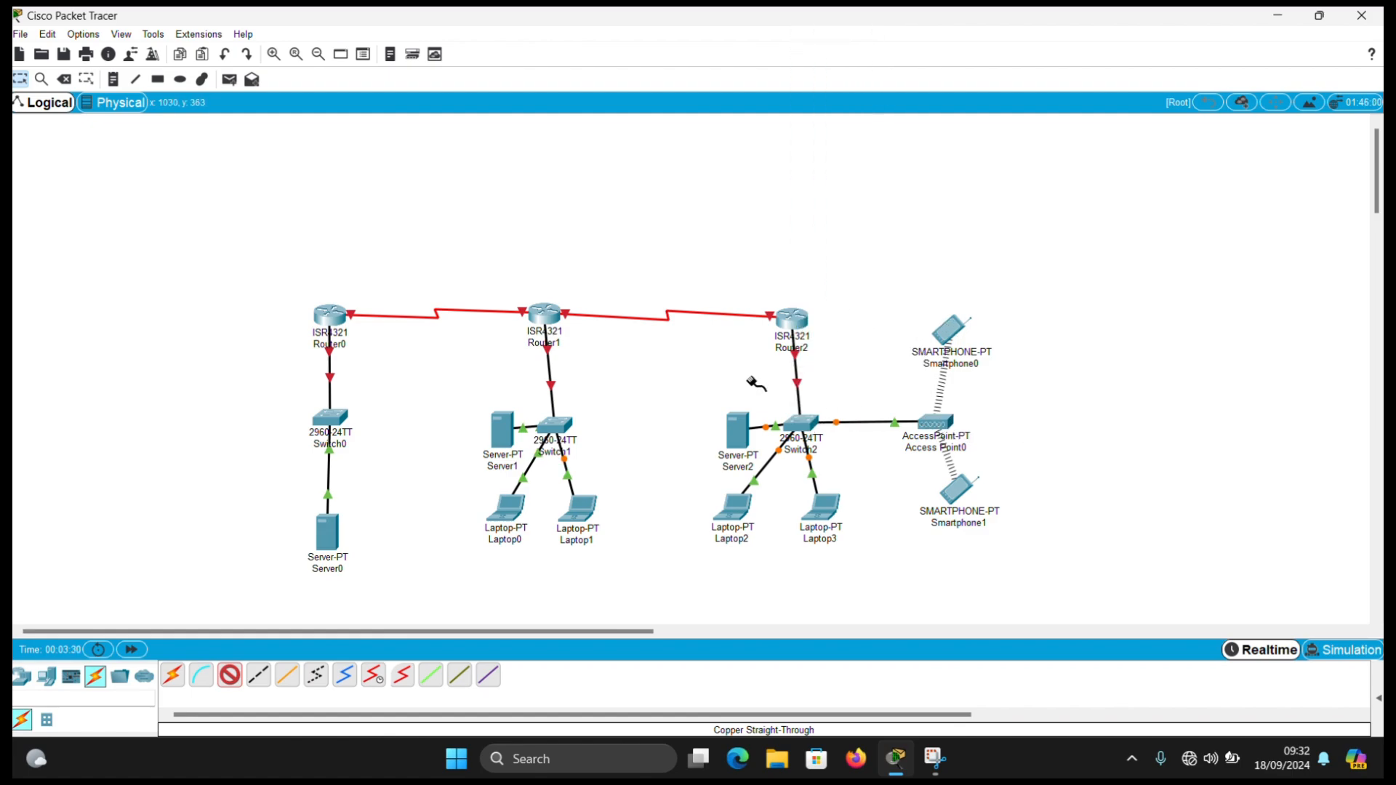
Give Router0's GigabitEthernet0/0/0 the IP address 10.10.10.1 with subnet mask 255.0.0.0 and turn the port on.
left_click(258, 675)
key("Escape")
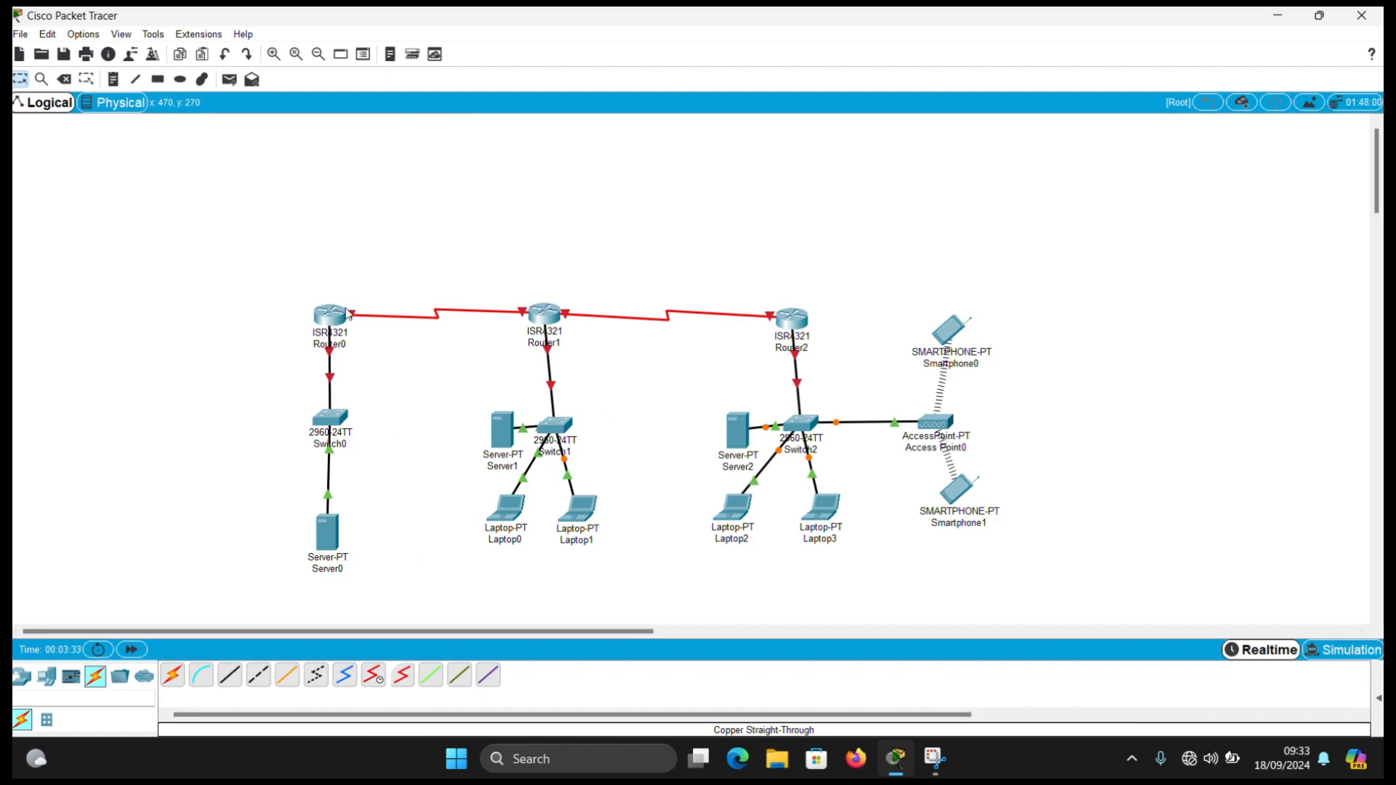
left_click(332, 320)
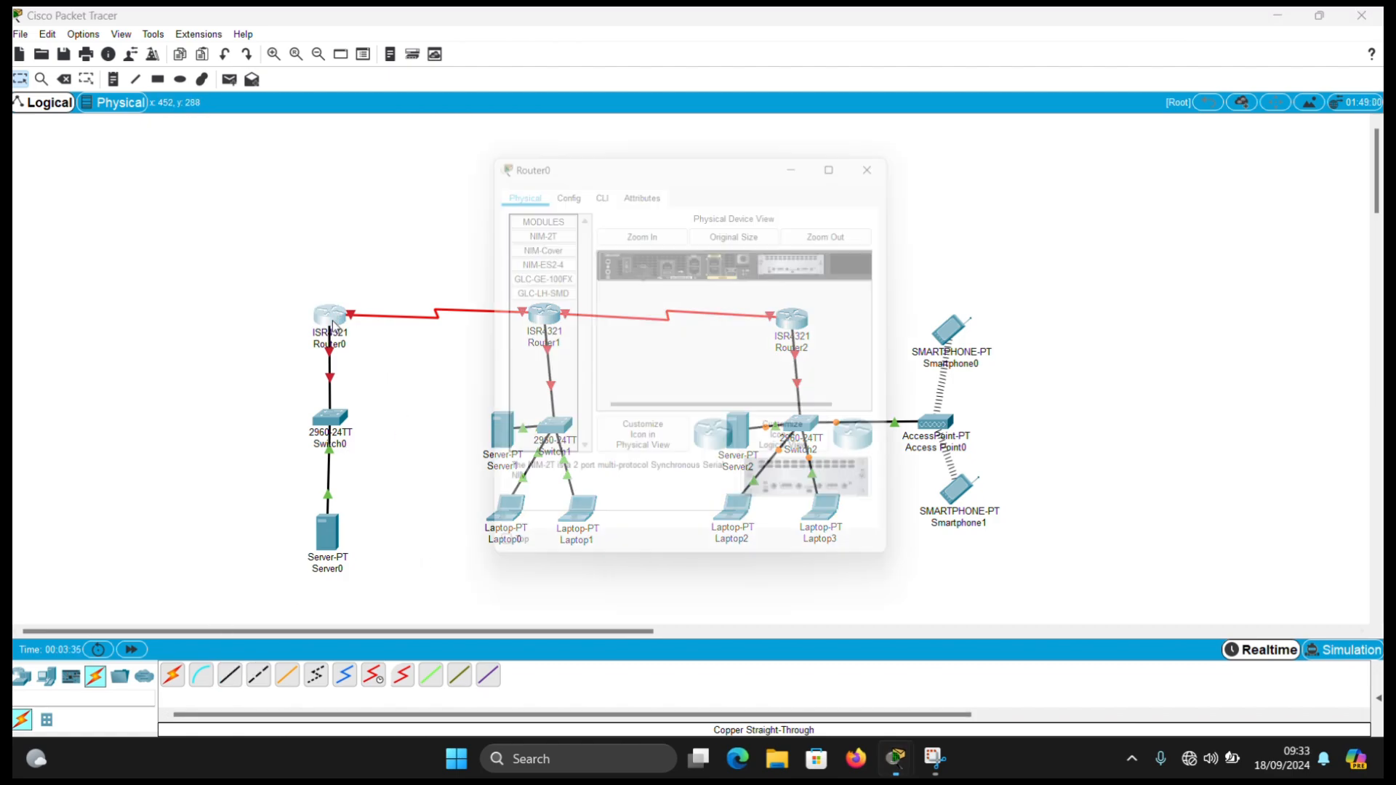
left_click(562, 185)
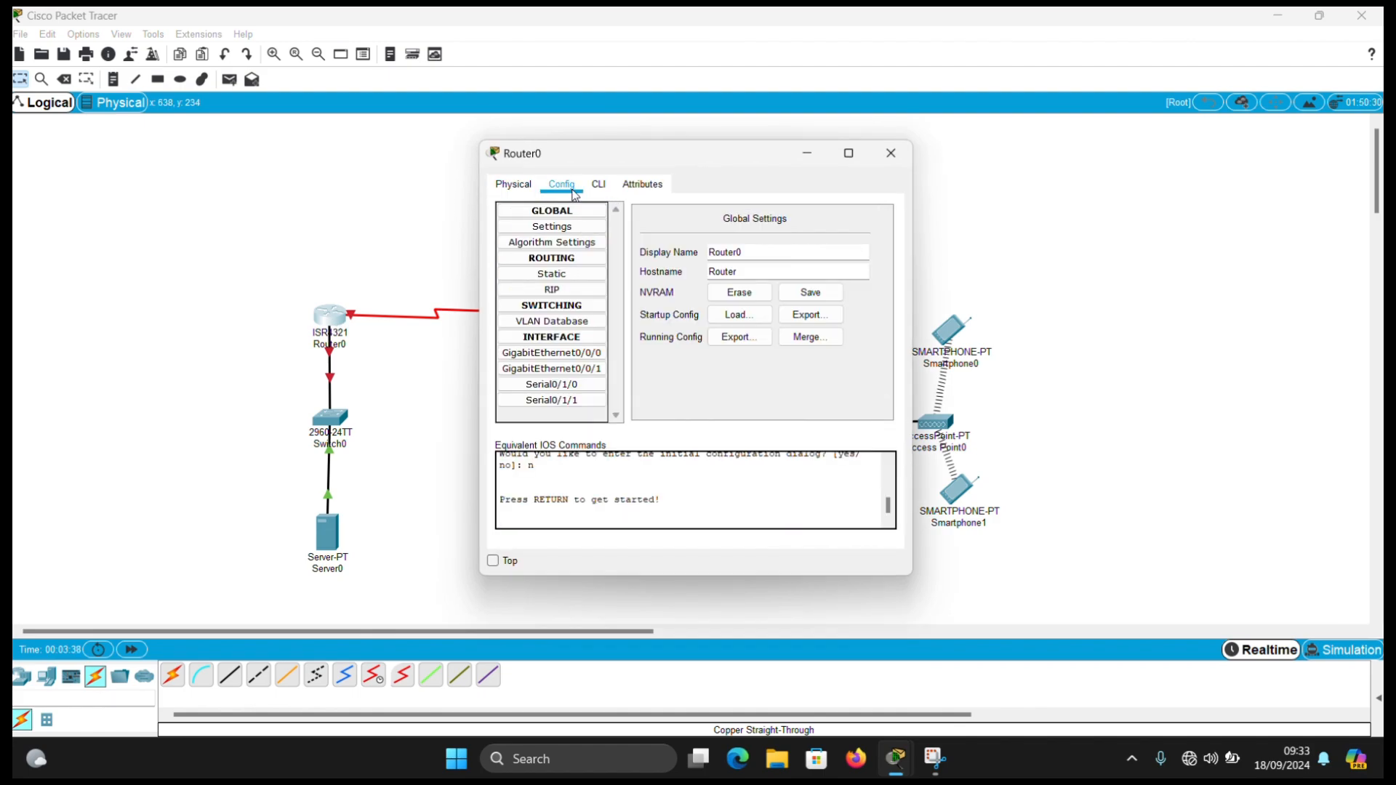
left_click(554, 362)
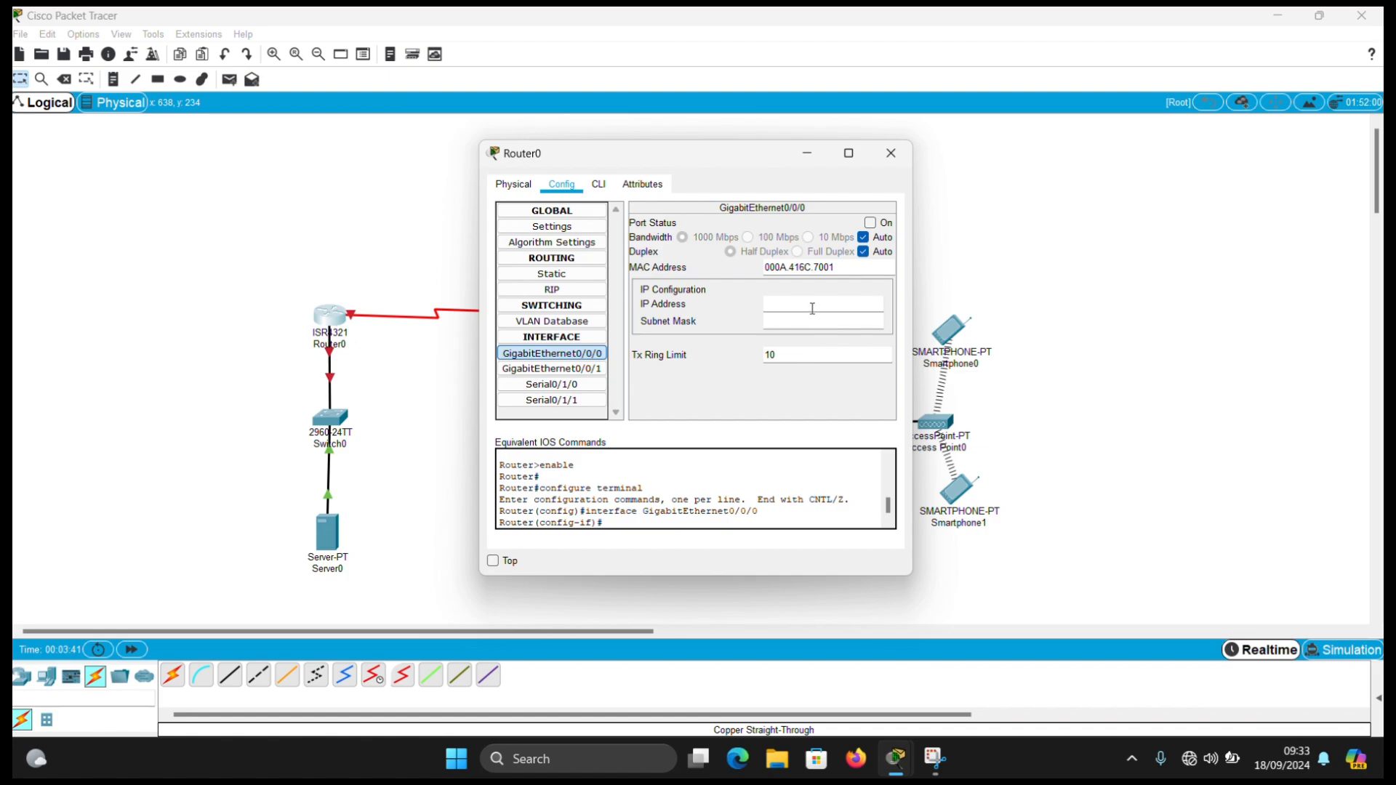
left_click(812, 307)
type("10.10.10.1")
key("Return")
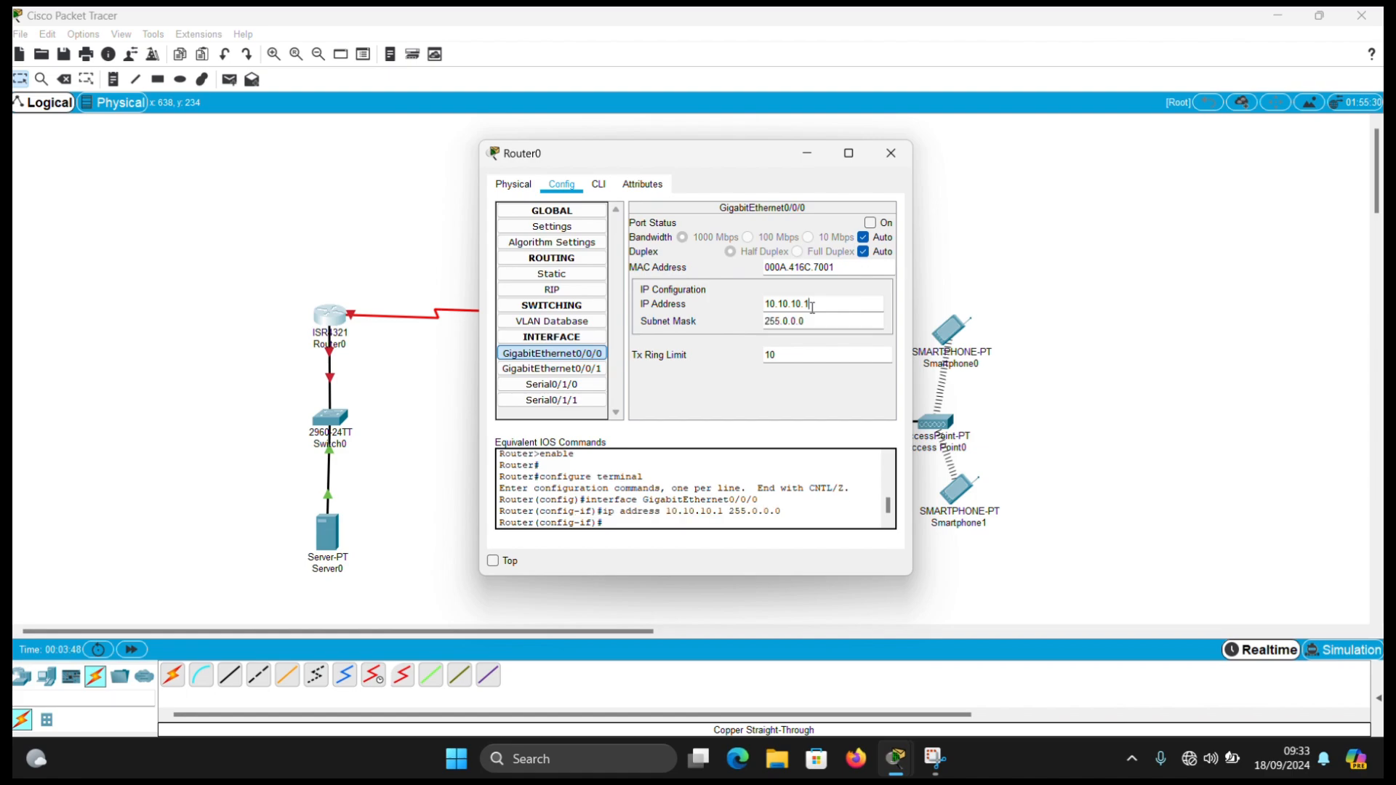
left_click(878, 228)
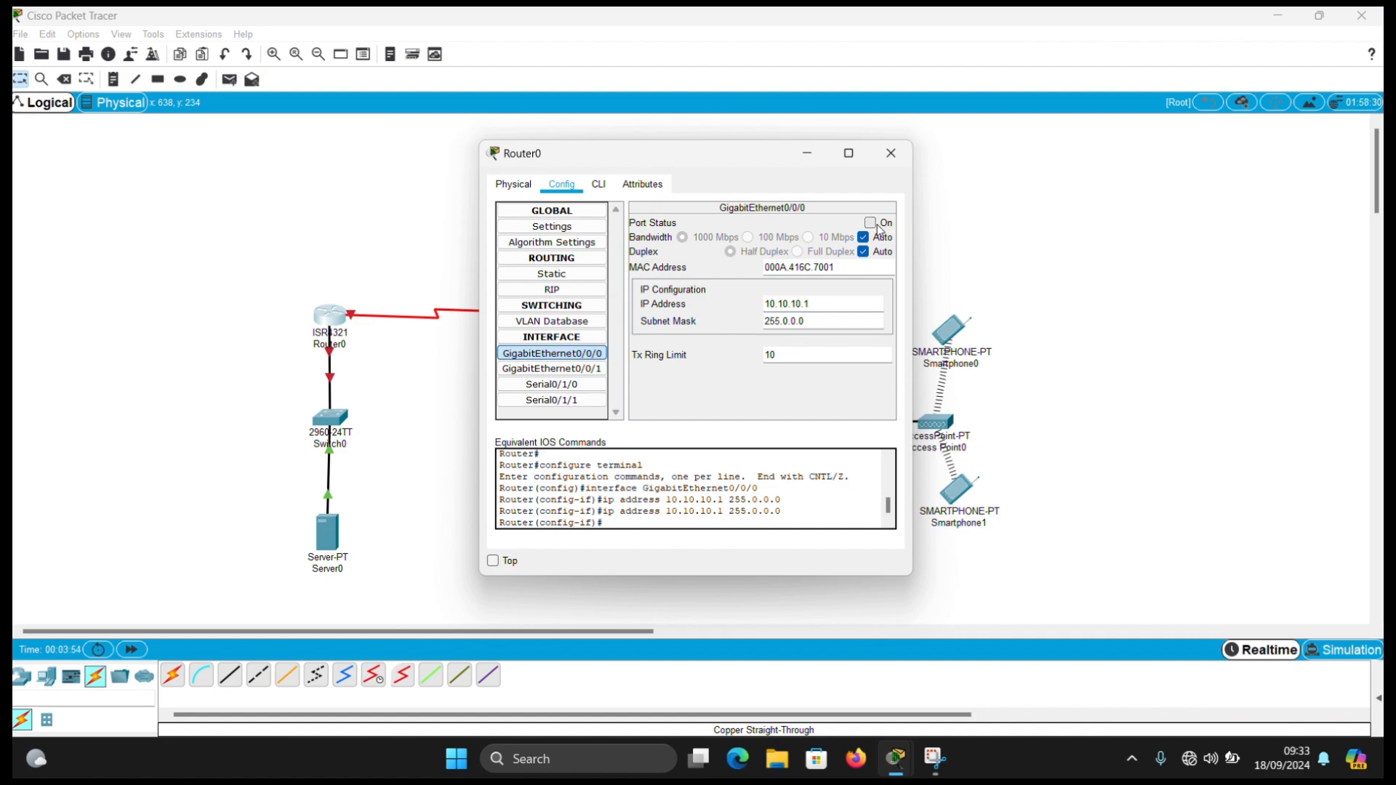
Give Router0's Serial0/1/0 the IP address 172.10.0.1 with subnet mask 255.255.0.0 and turn the port on.
left_click(551, 386)
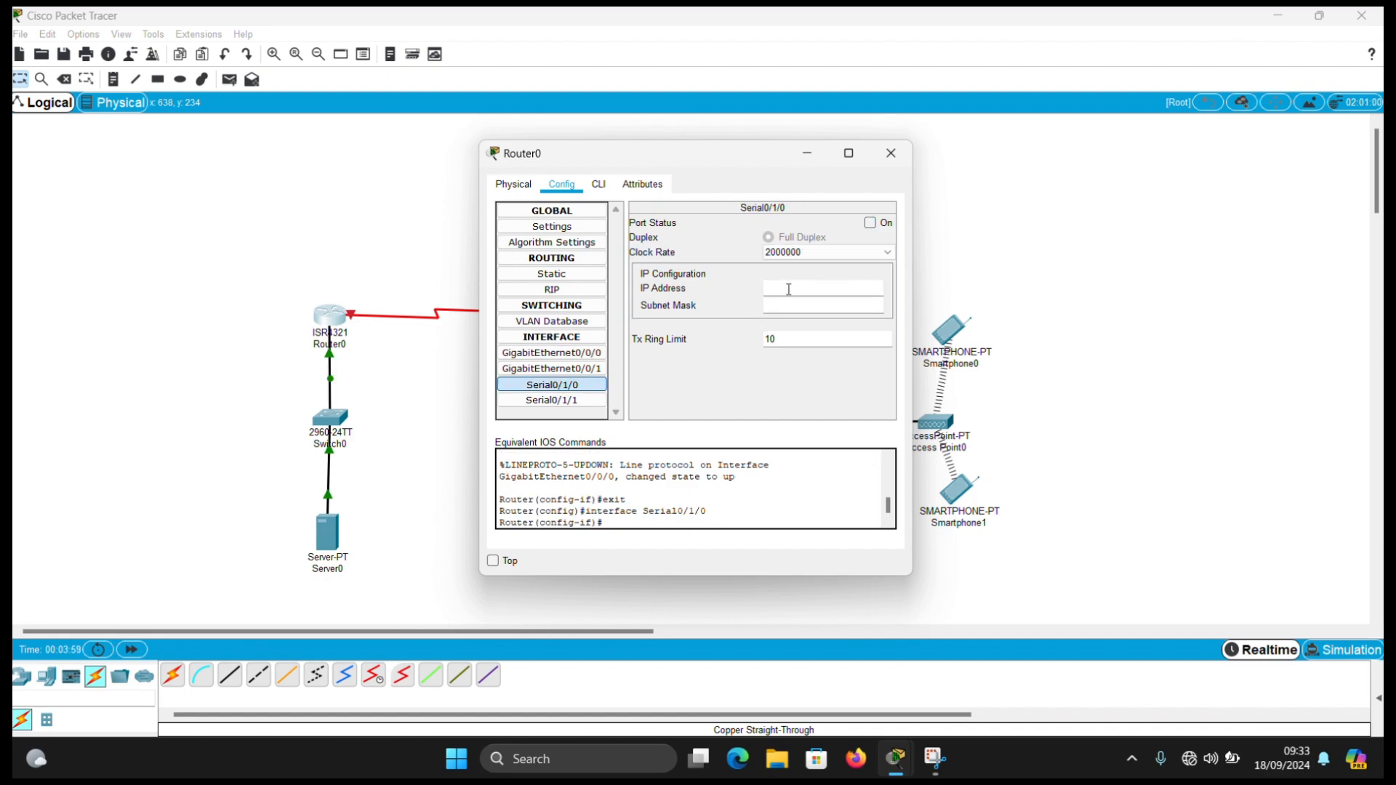
type("172")
type(".16")
type(".0")
type(".1")
key("Return")
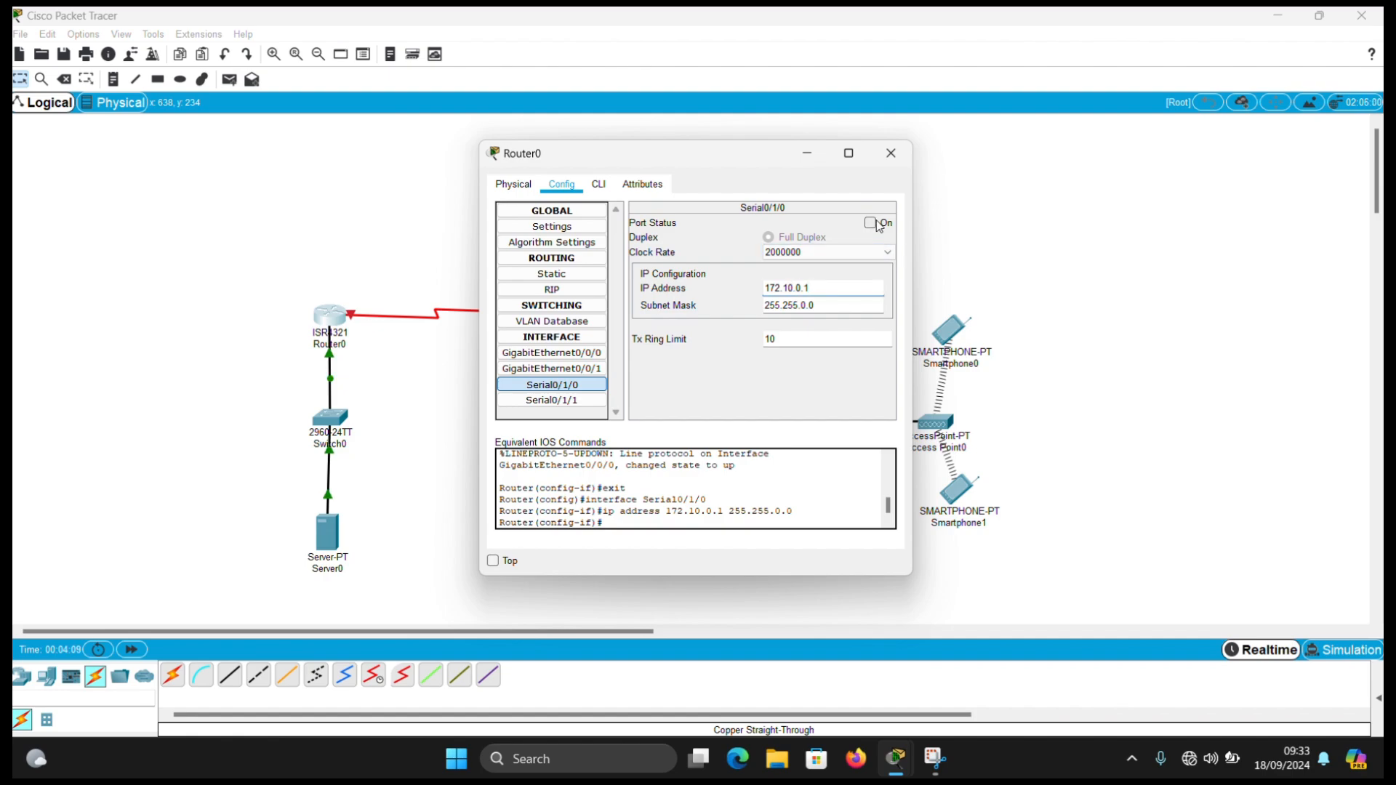
left_click(879, 226)
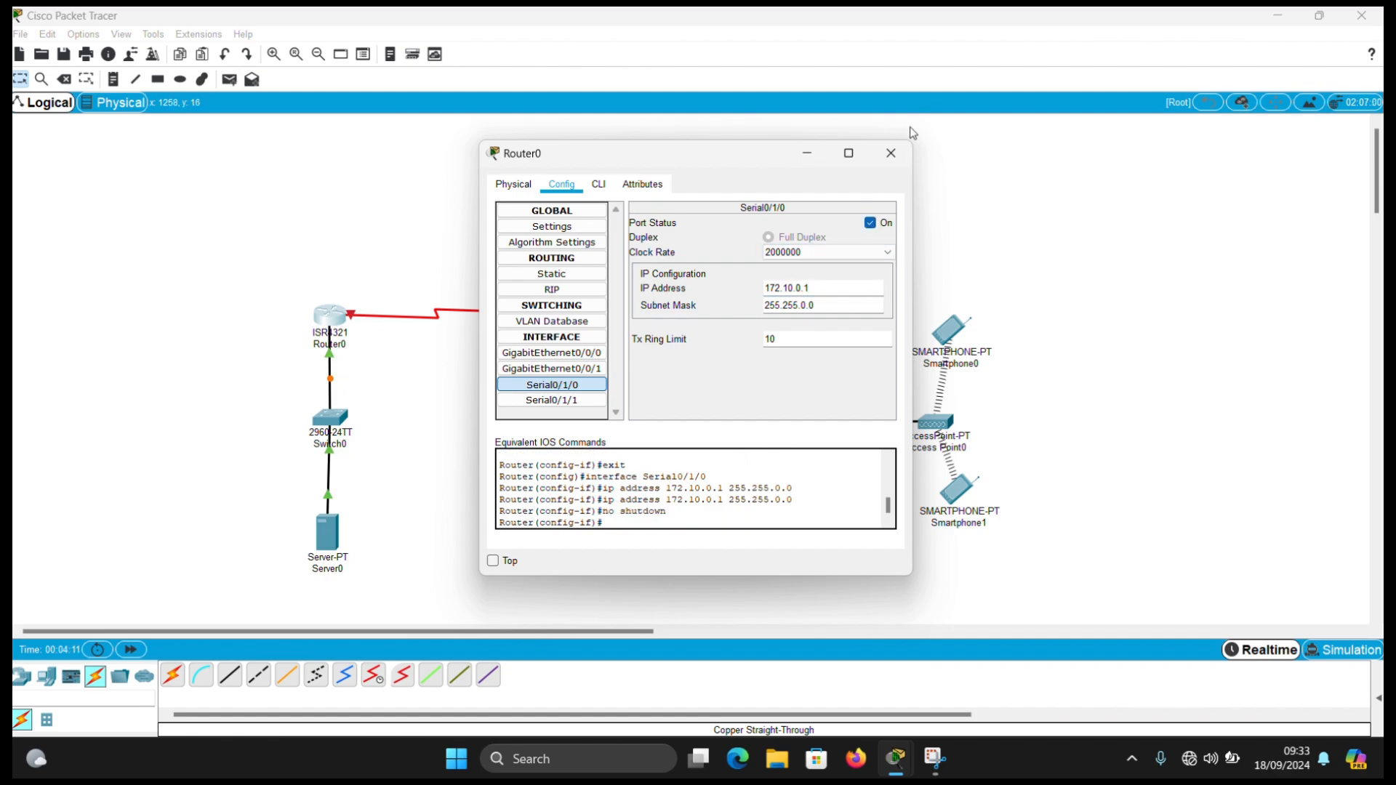
left_click(891, 152)
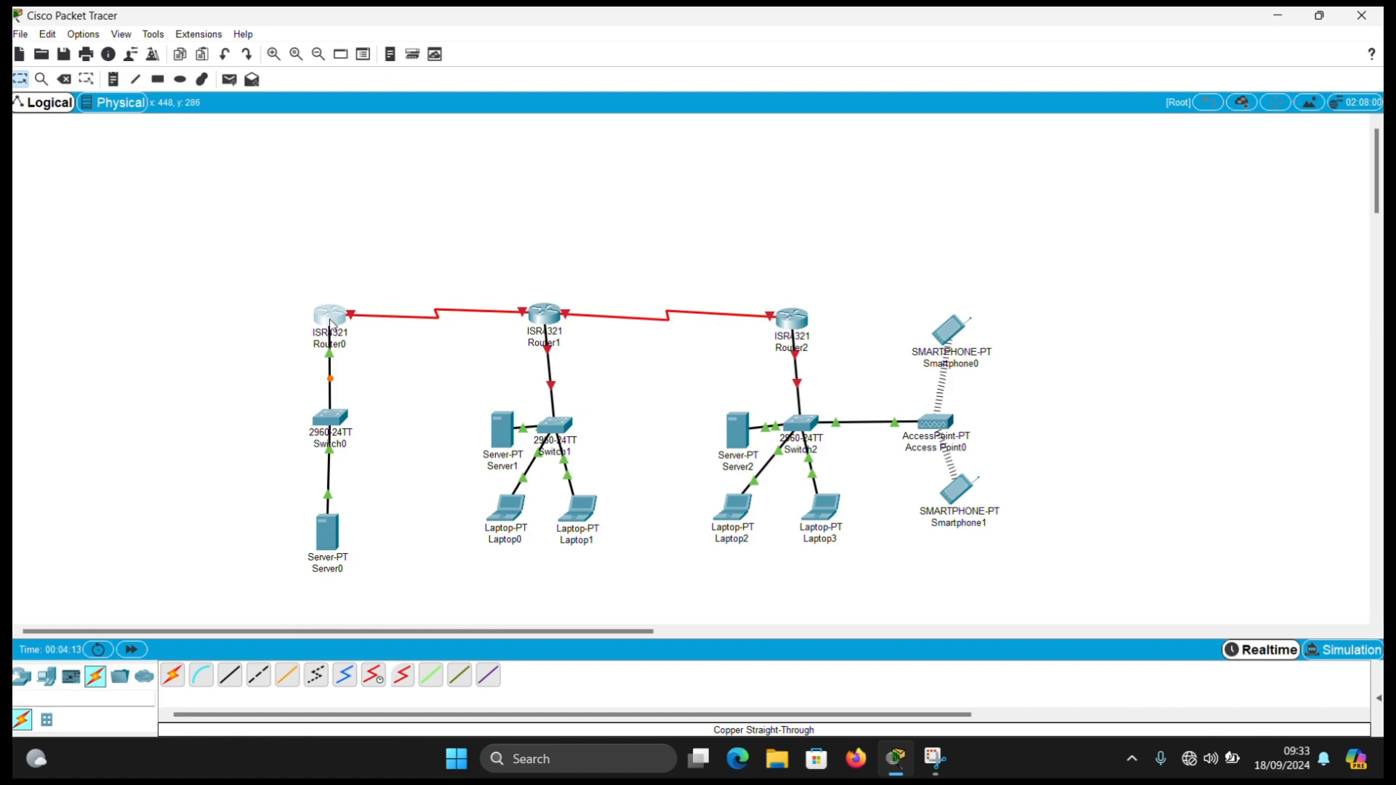
Check the port status and IP settings of Router0's GigabitEthernet0/0/0 and Serial0/1/0 interfaces.
left_click(331, 321)
left_click(551, 352)
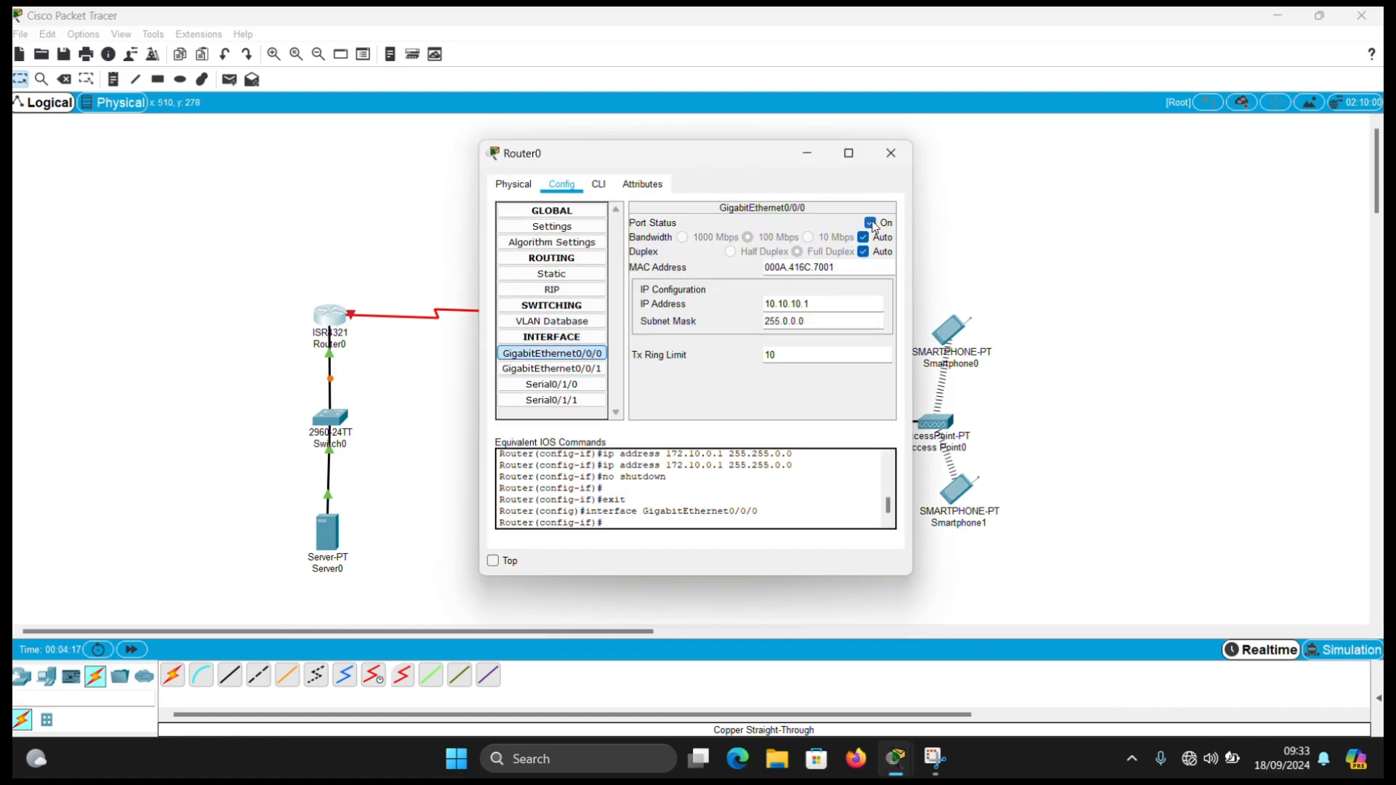
left_click(607, 386)
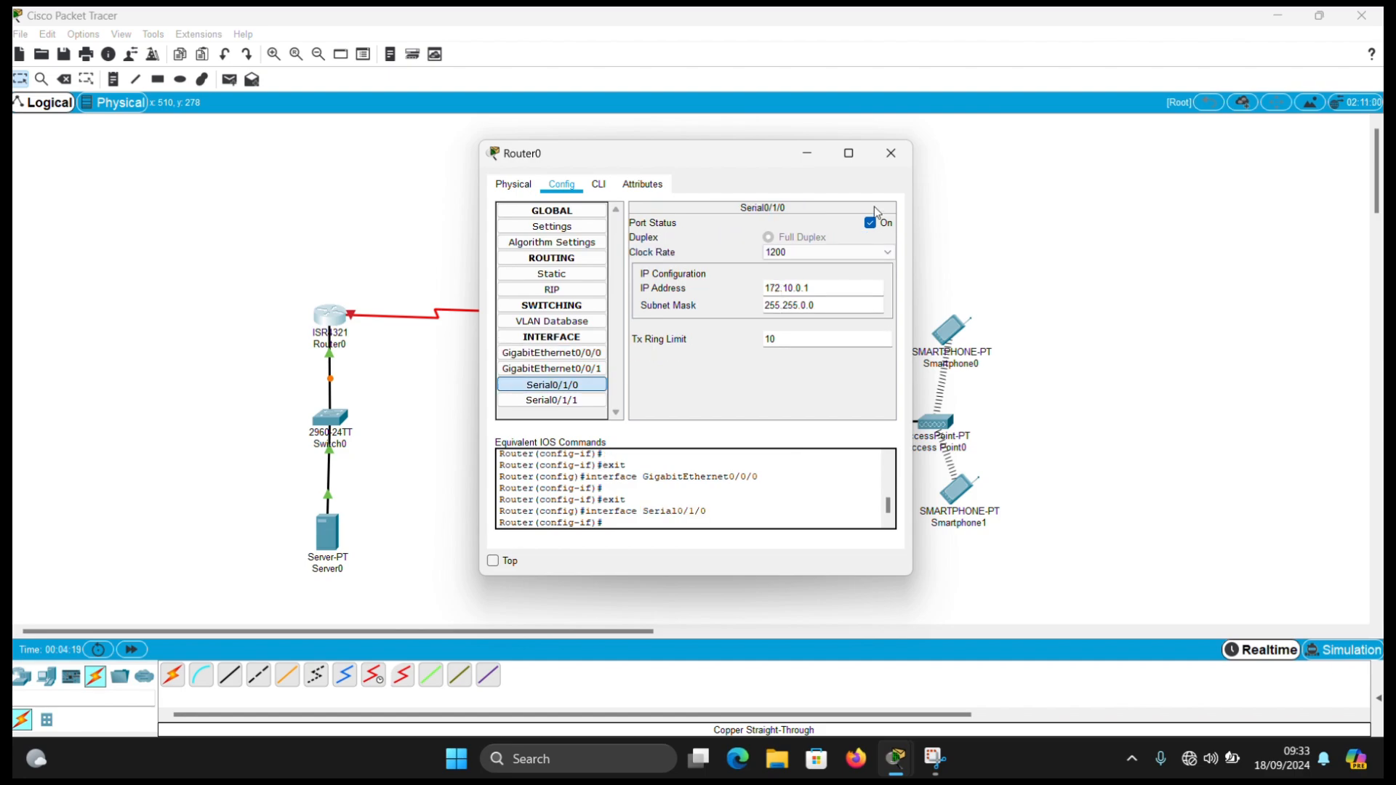
left_click(890, 156)
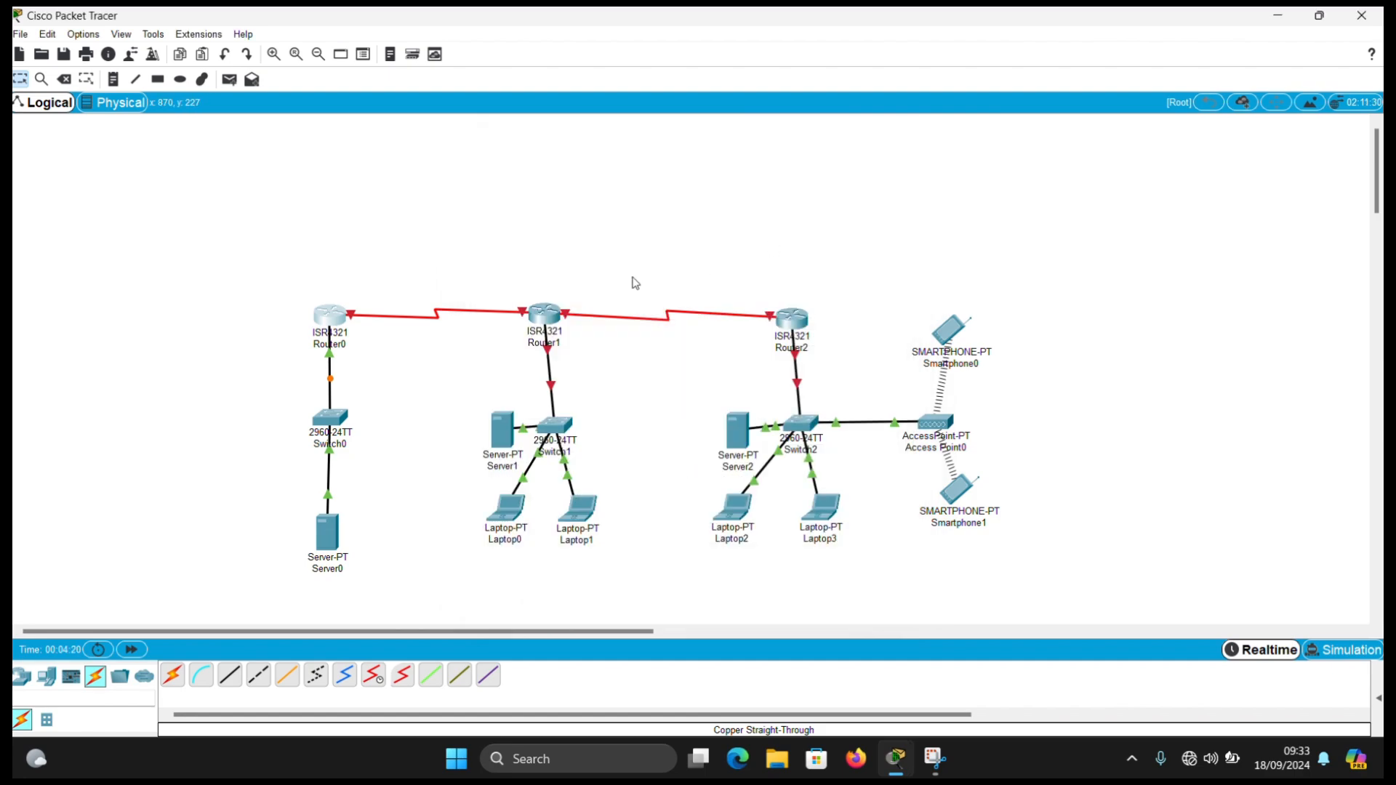
Power on Router1 so that its interfaces can be configured.
left_click(549, 312)
left_click(561, 184)
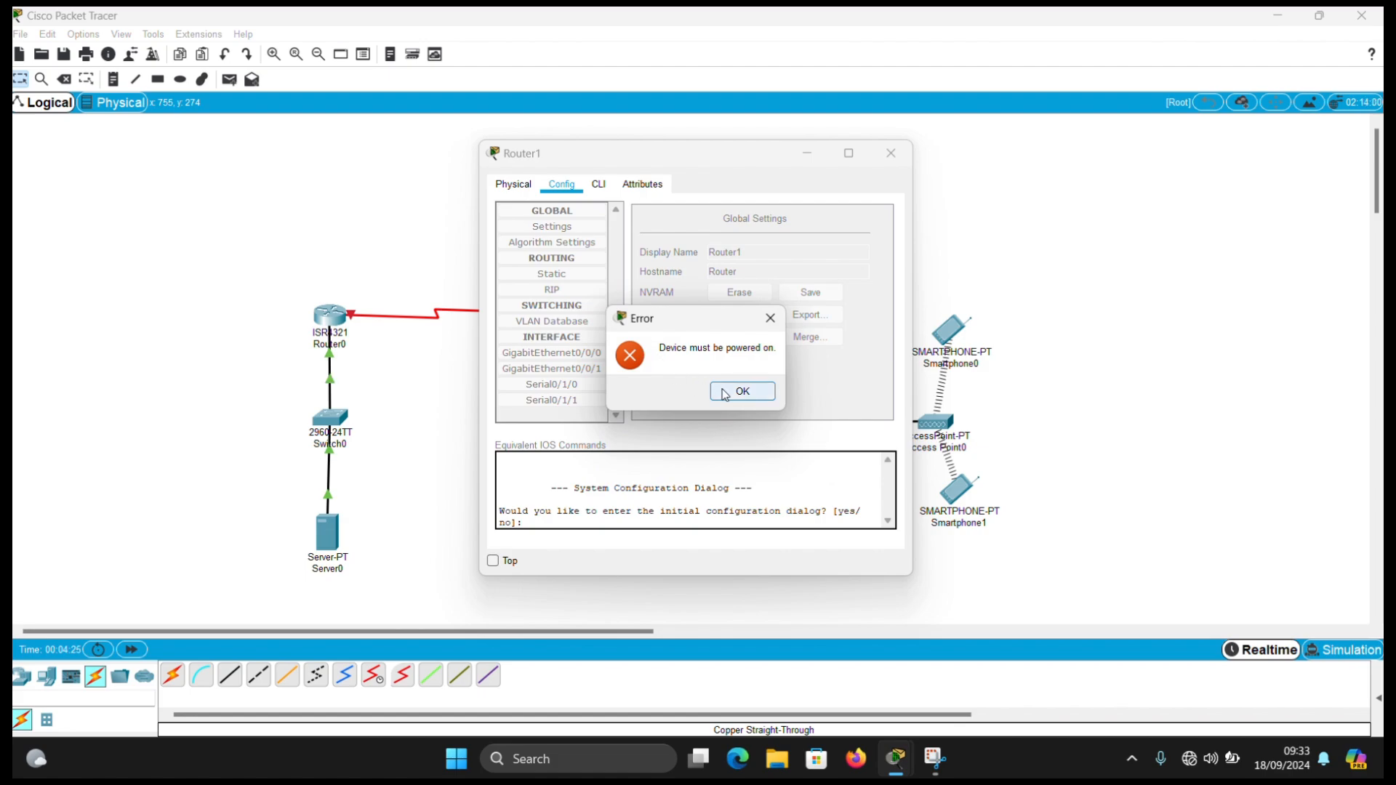
left_click(725, 393)
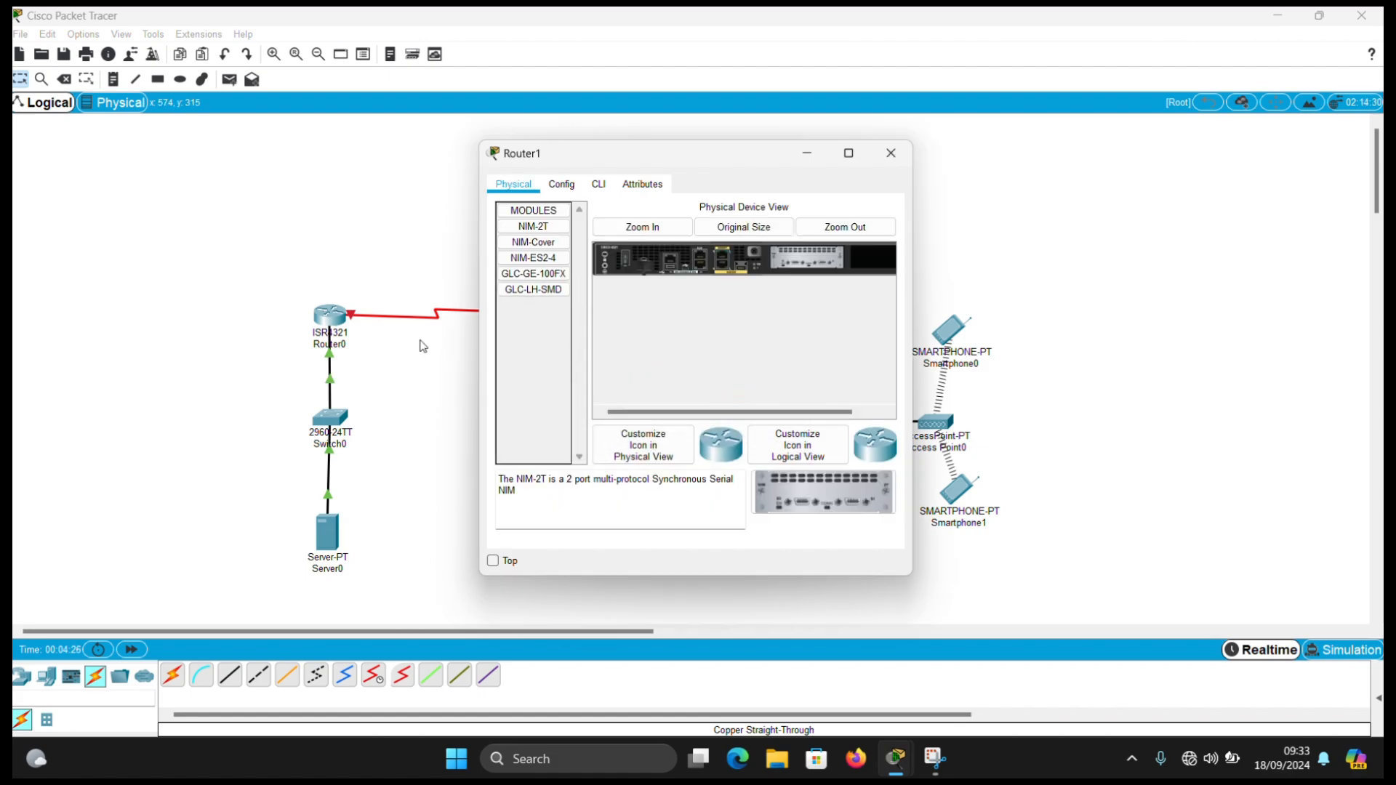
left_click(438, 258)
left_click(542, 319)
left_click(469, 173)
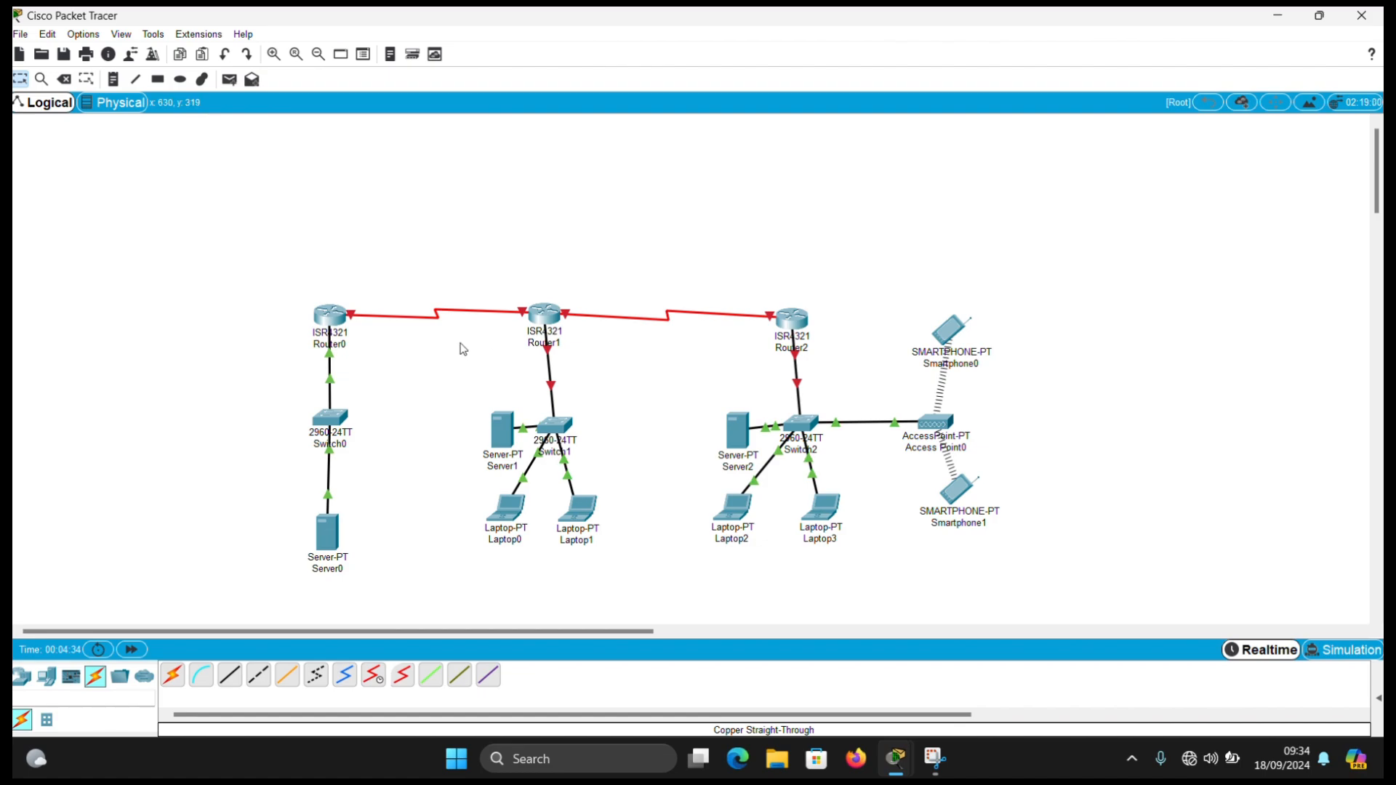
Try to open Router1's configuration settings.
left_click(545, 314)
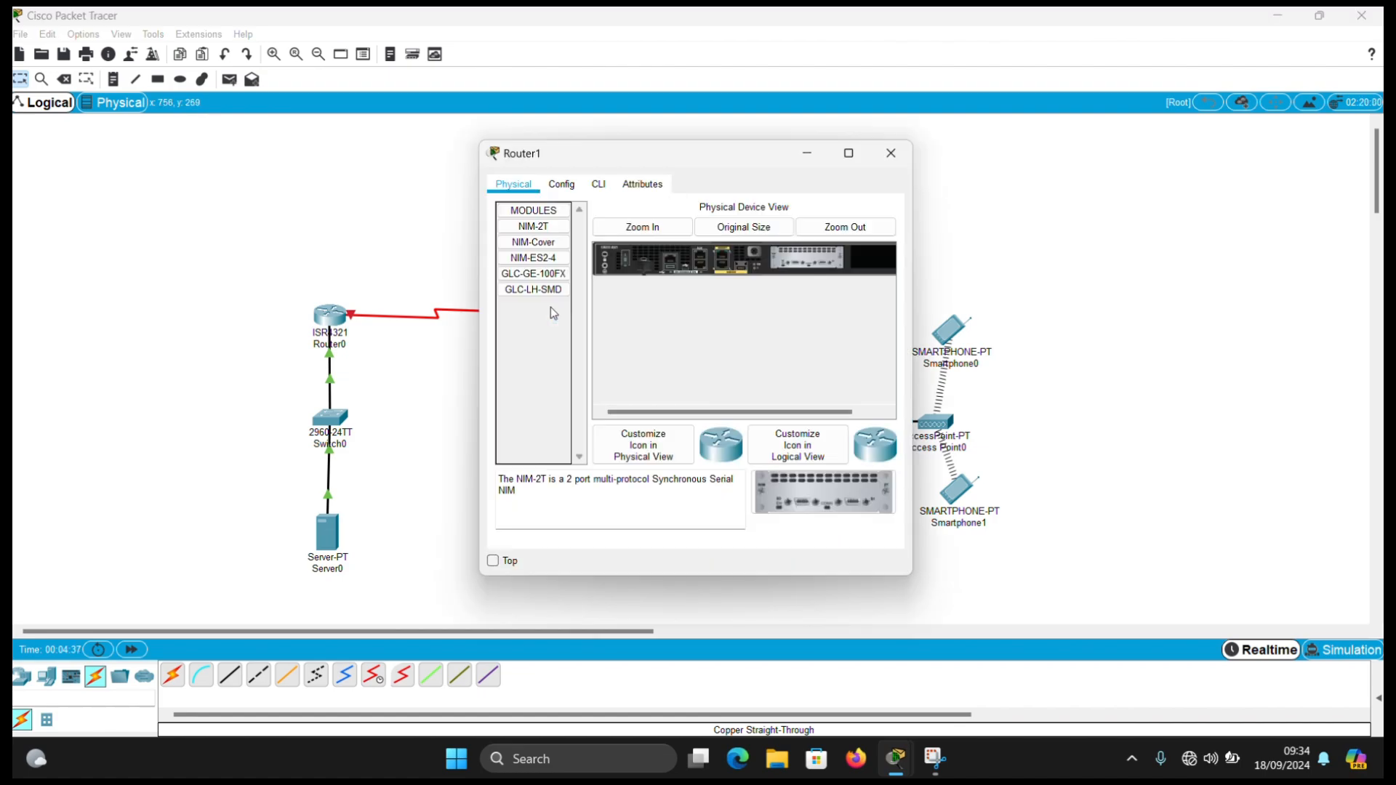
left_click(562, 184)
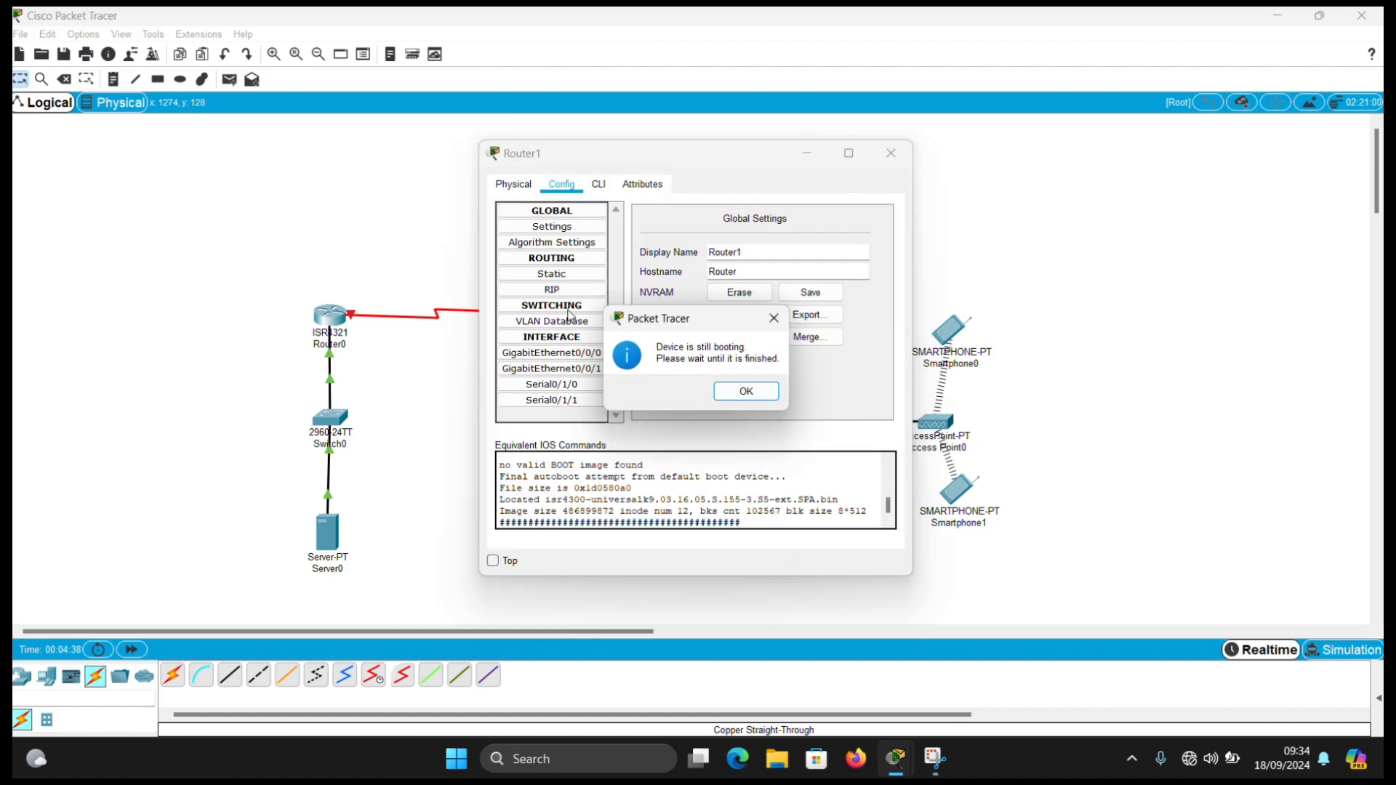
left_click(736, 393)
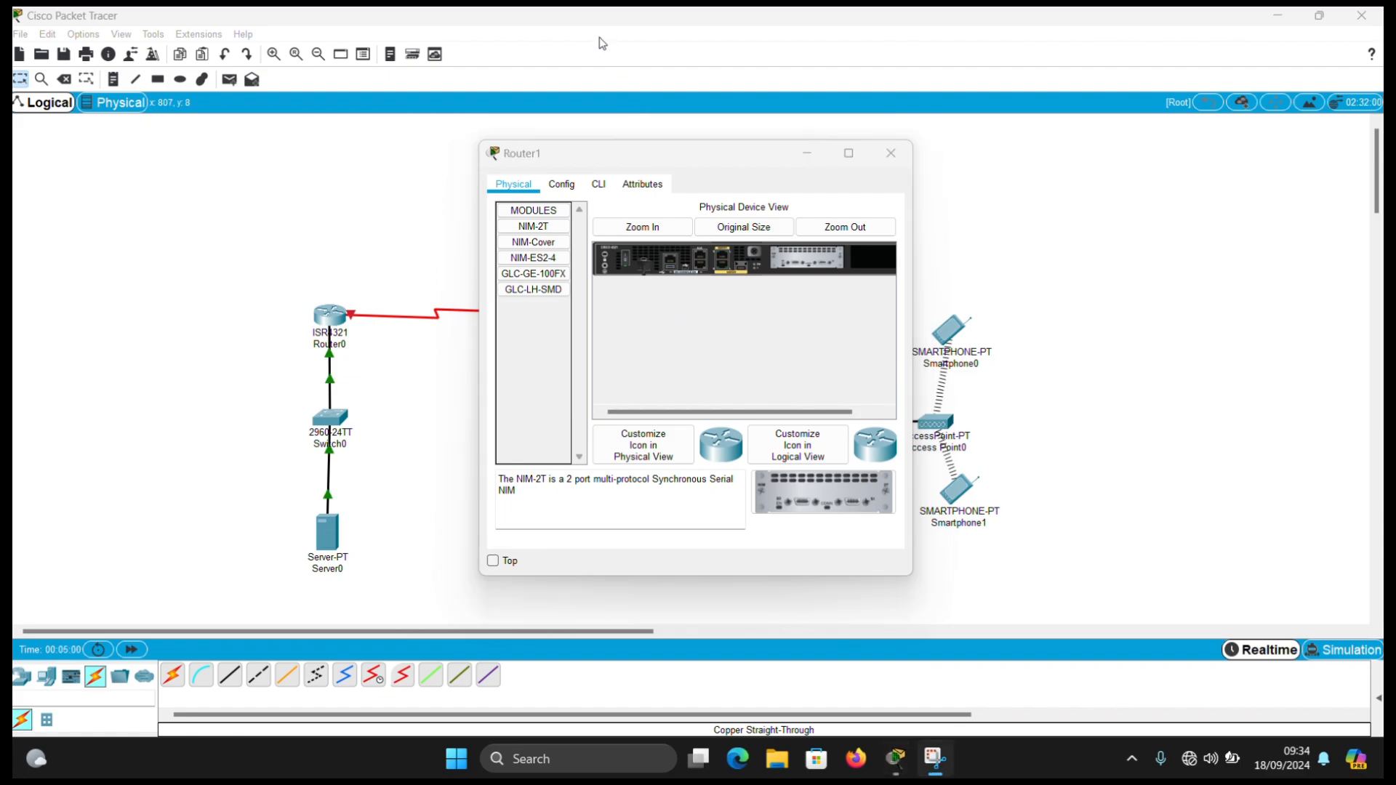
Give Router1's GigabitEthernet0/0/0 the IP address 192.168.1.1 with subnet mask 255.255.255.0 and turn the port on.
left_click(578, 200)
left_click(561, 185)
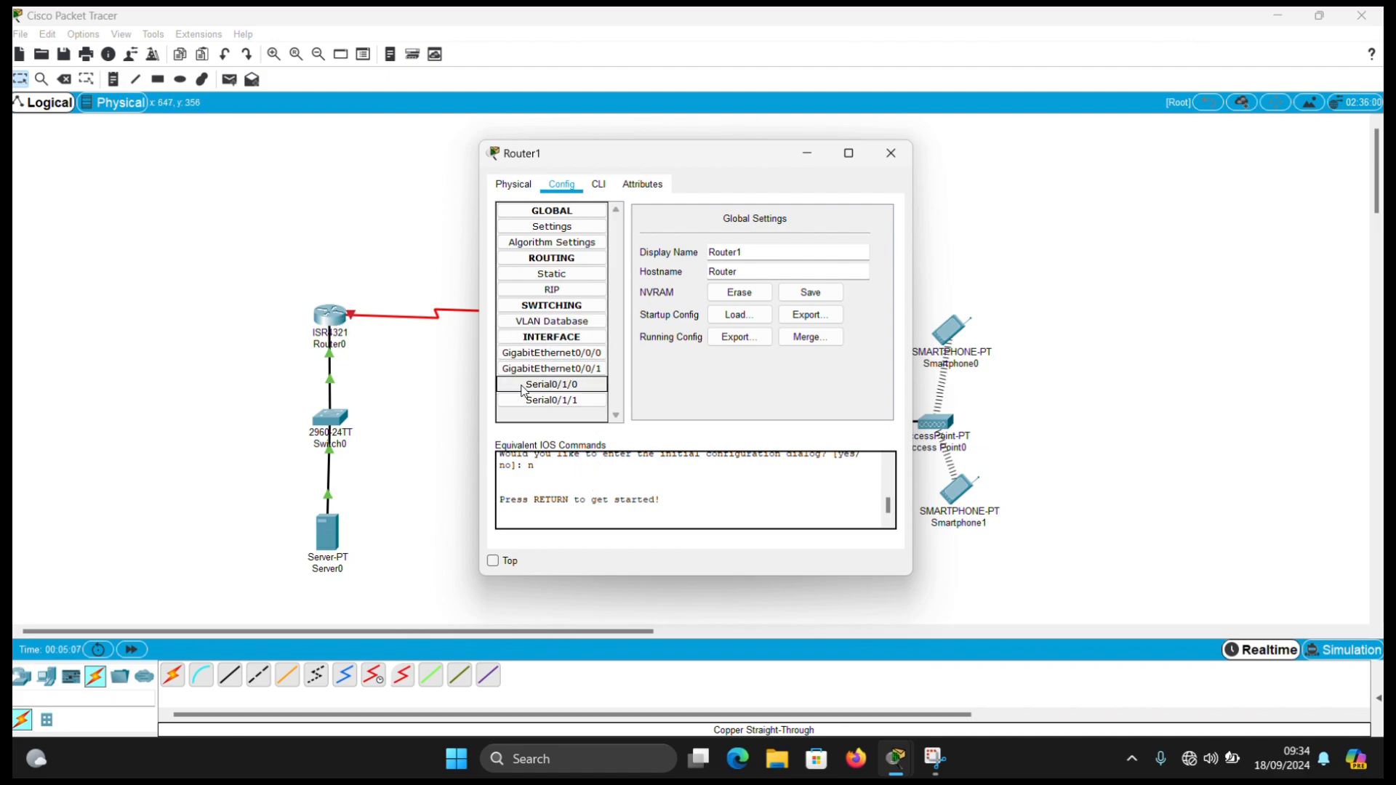
left_click(543, 355)
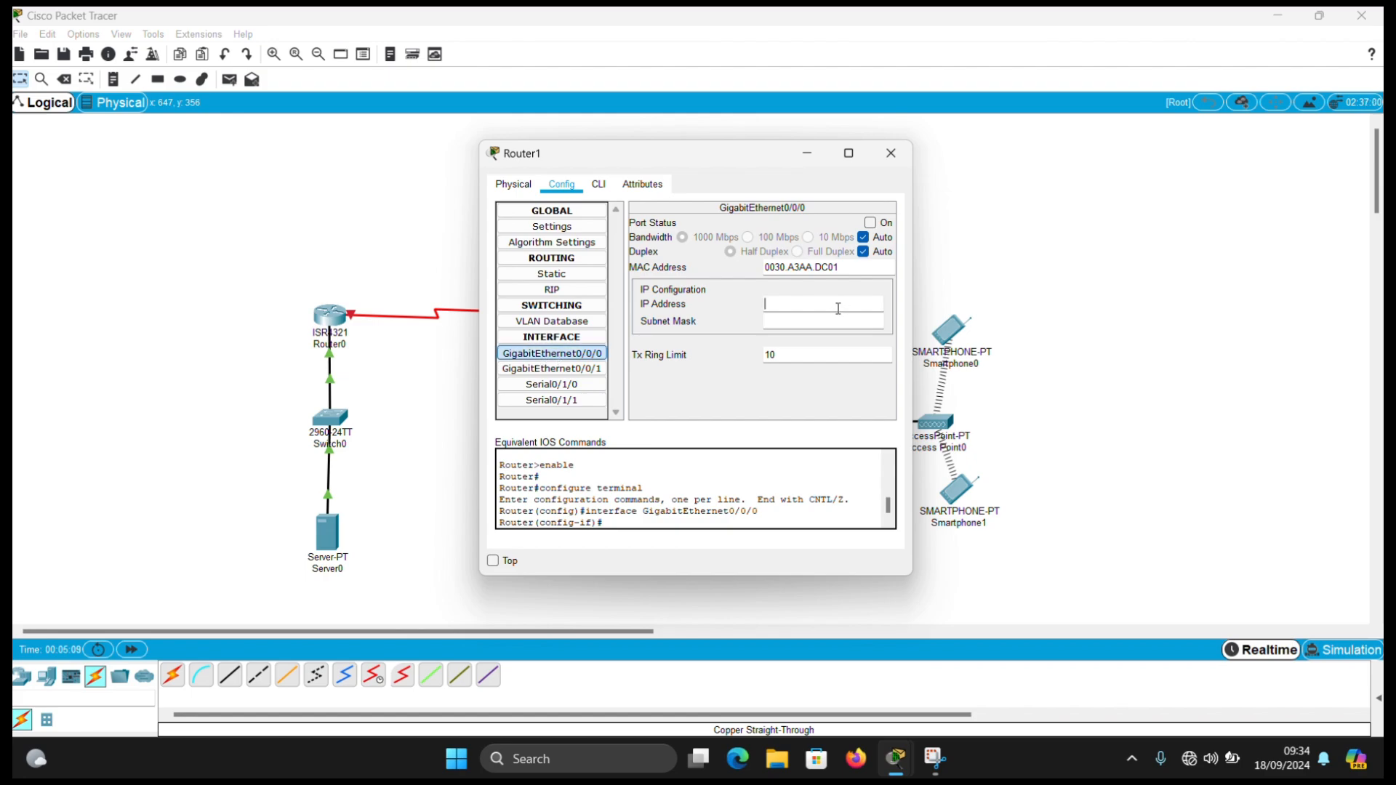
left_click(838, 309)
type("192.168.1.0")
key("BackSpace")
type("1")
key("Return")
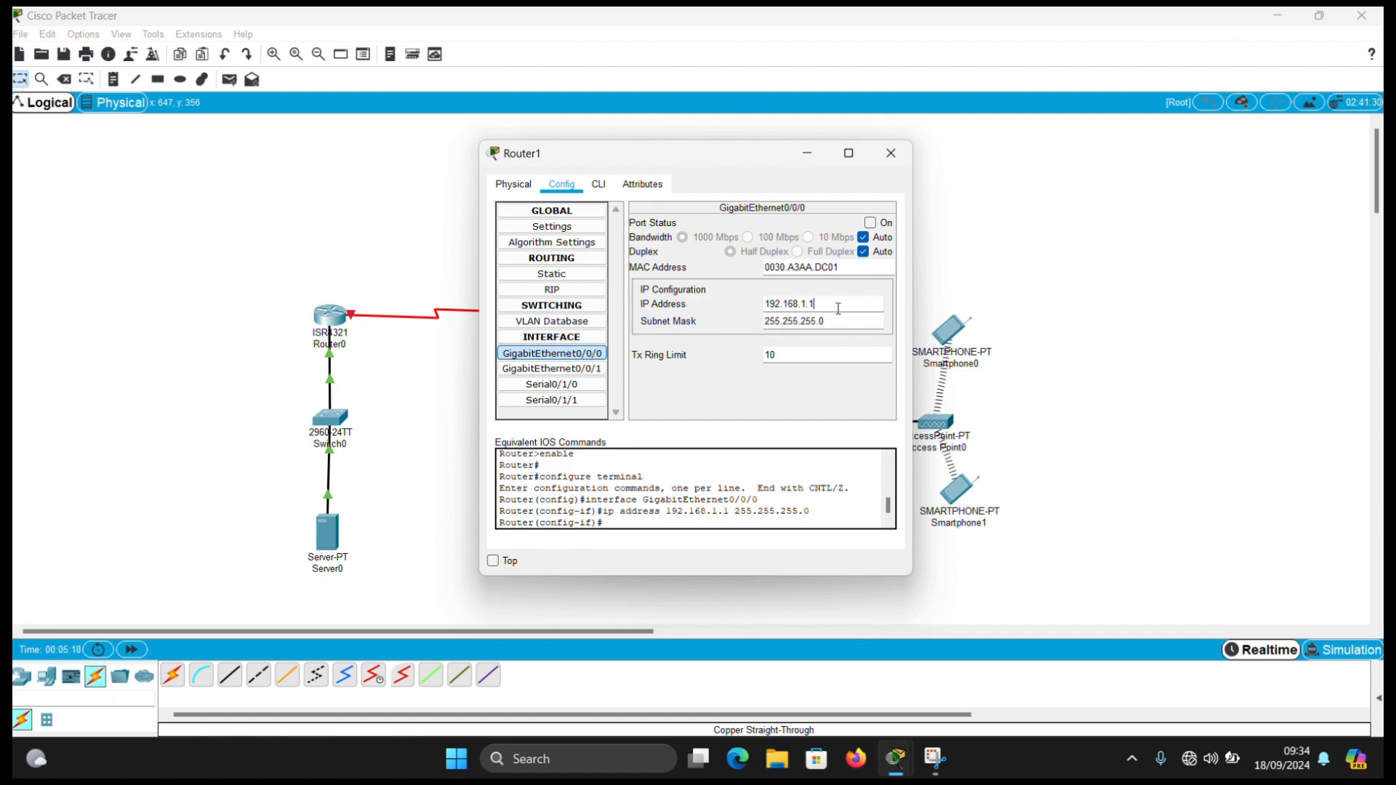
left_click(870, 224)
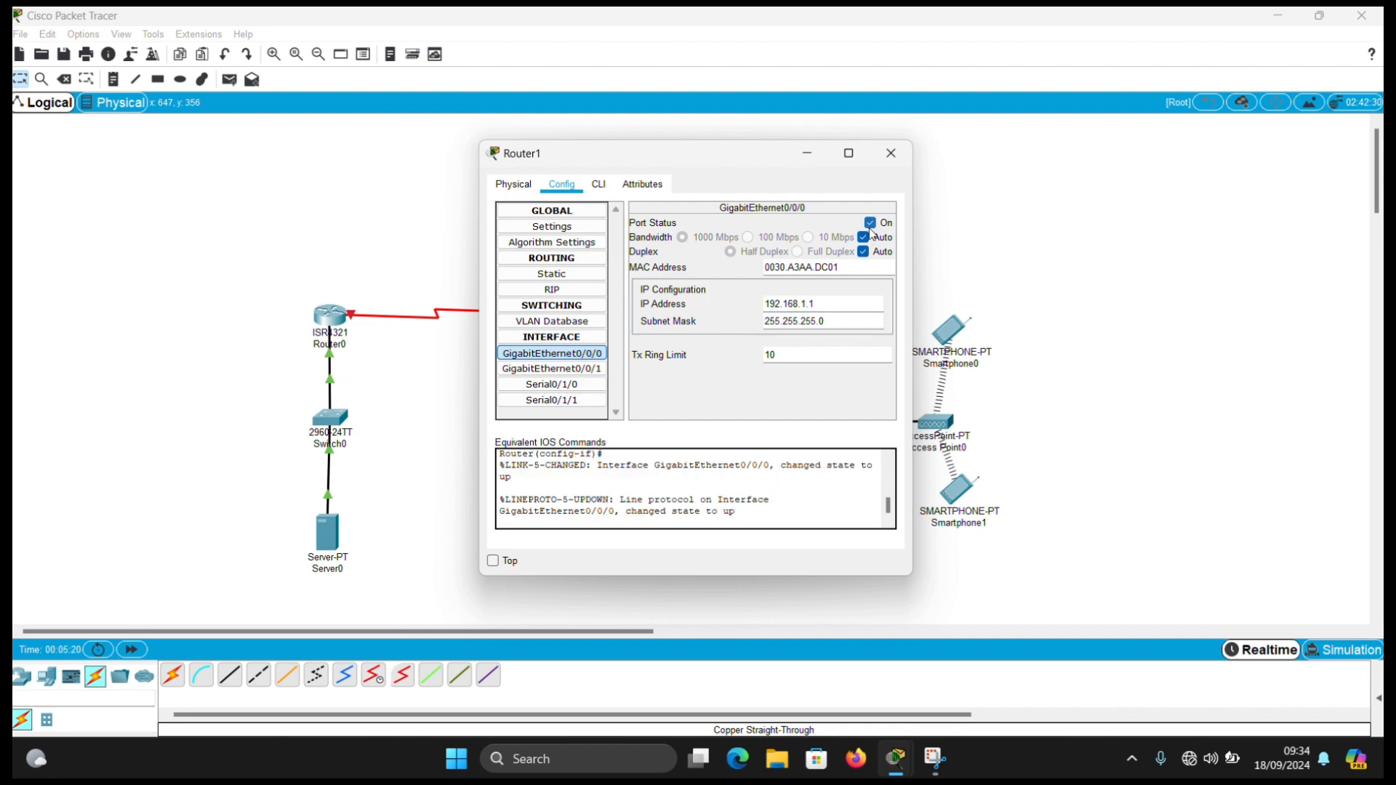
Give Router1's Serial0/1/0 the IP address 172.10.0.2 with subnet mask 255.255.0.0 and turn the port on.
left_click(586, 388)
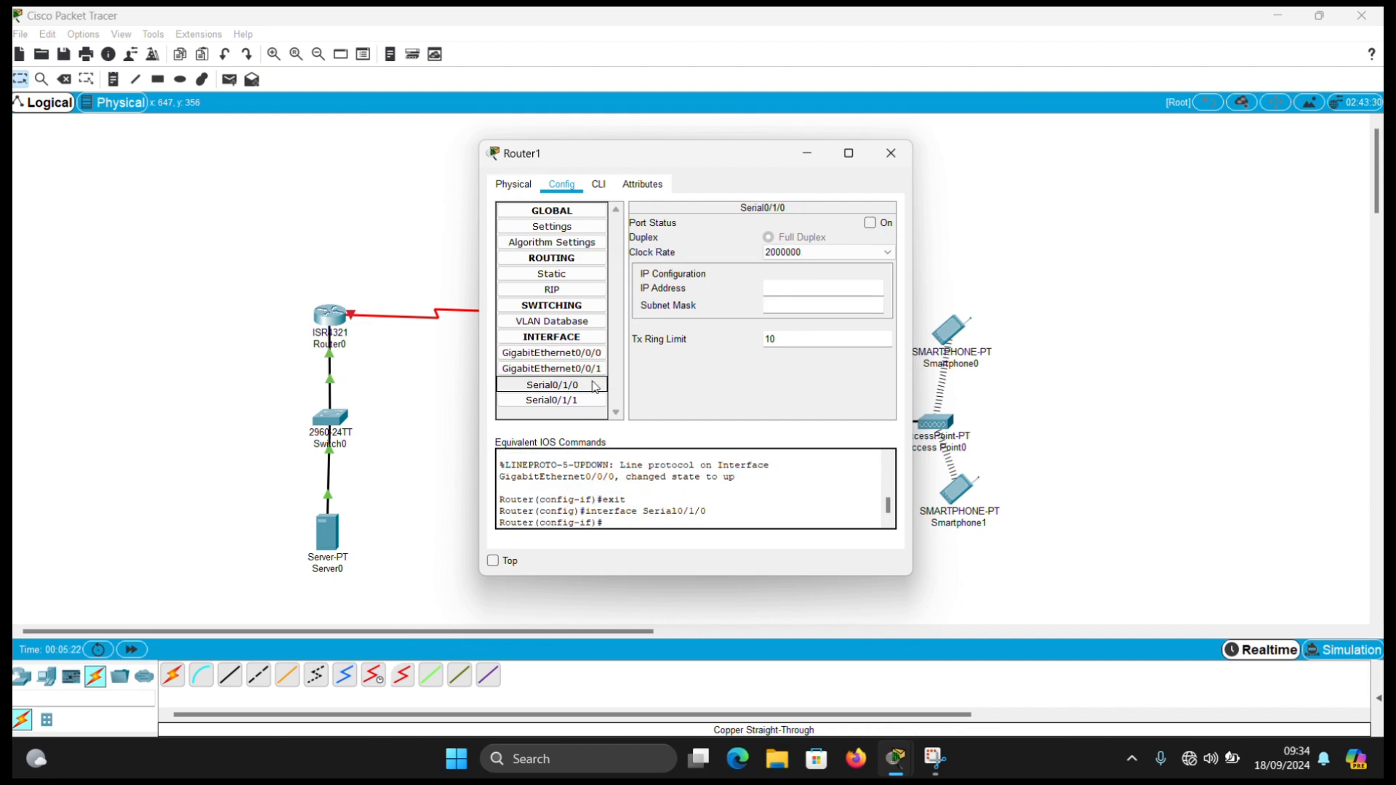
left_click(785, 286)
type("172")
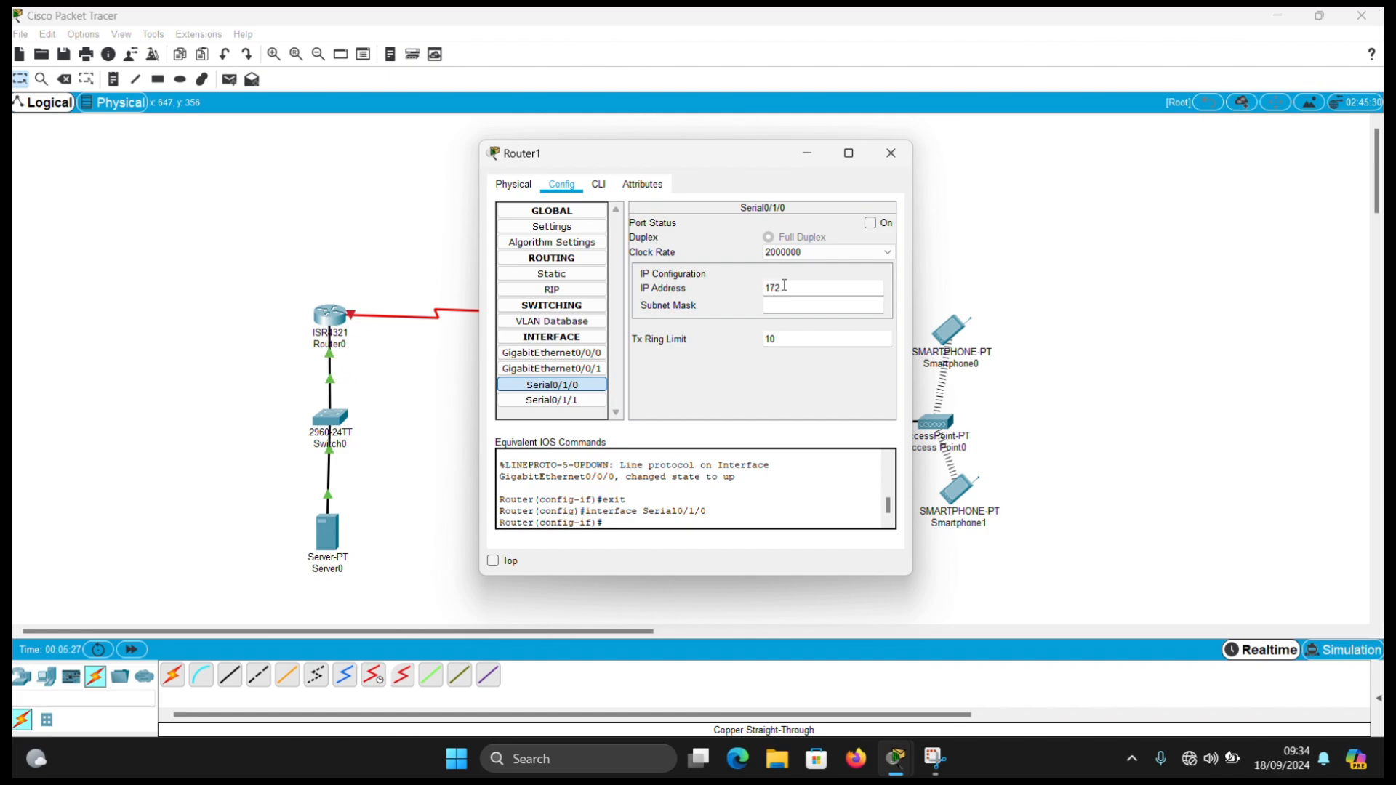
type(".1")
type("0.0.2")
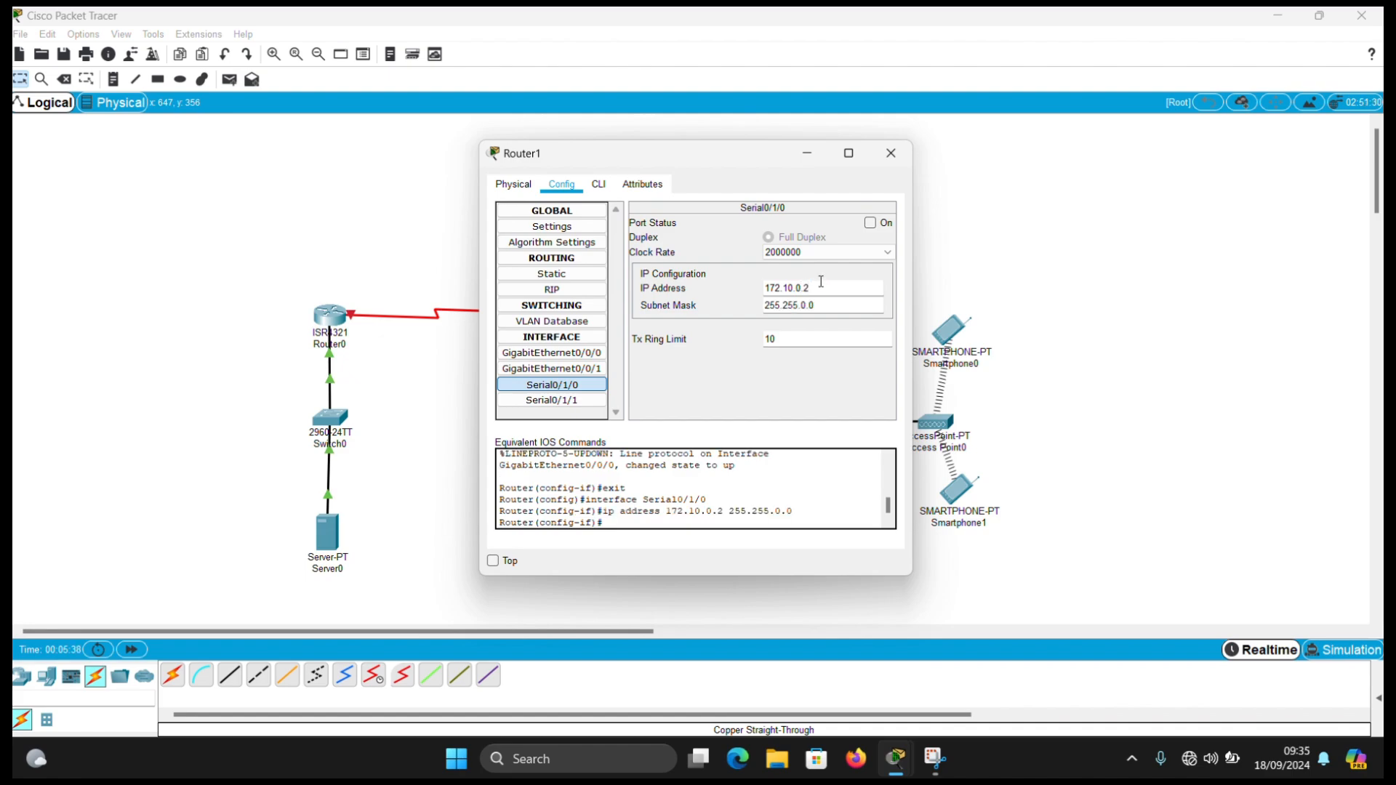
key("Return")
left_click(871, 223)
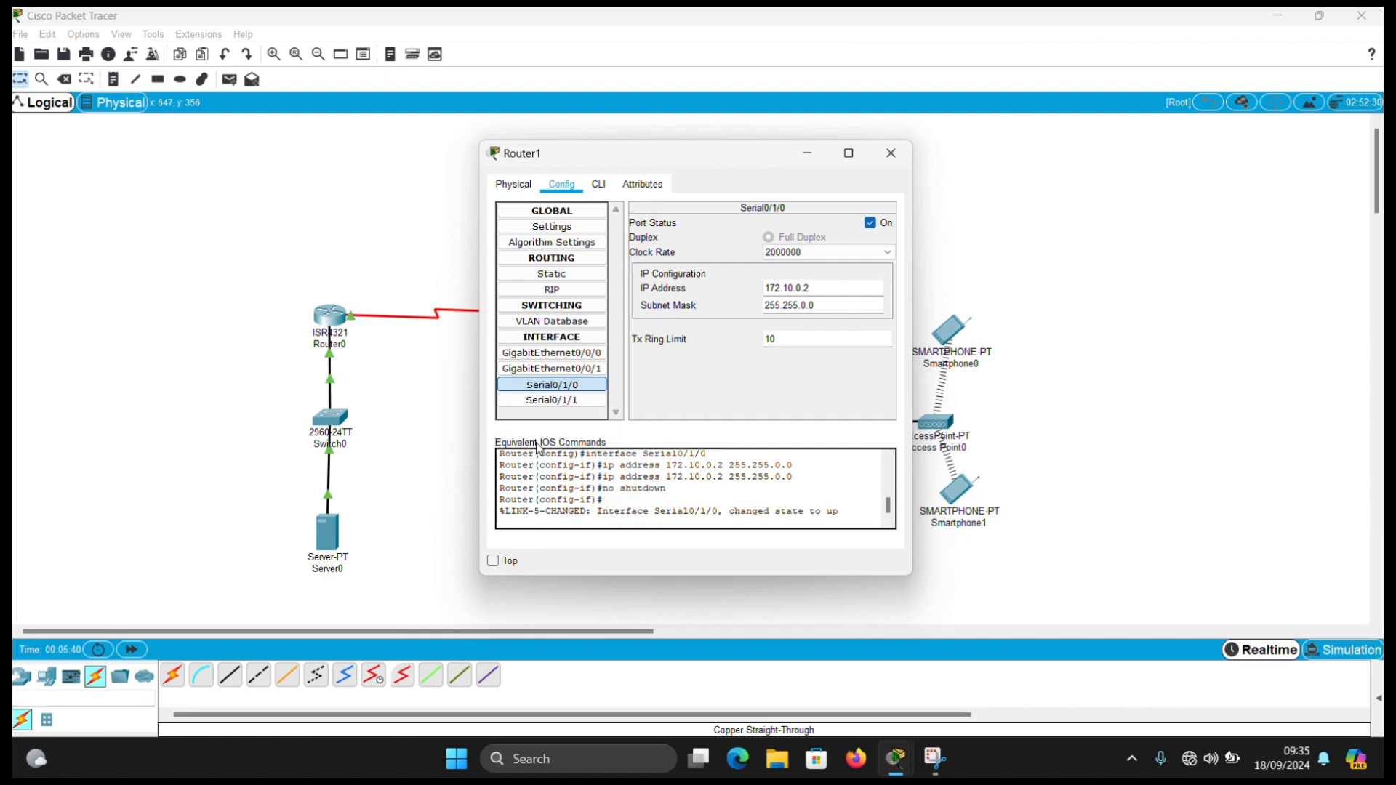
Give Router1's Serial0/1/1 the IP address 172.11.0.1 with subnet mask 255.255.0.0 and turn the port on.
left_click(552, 401)
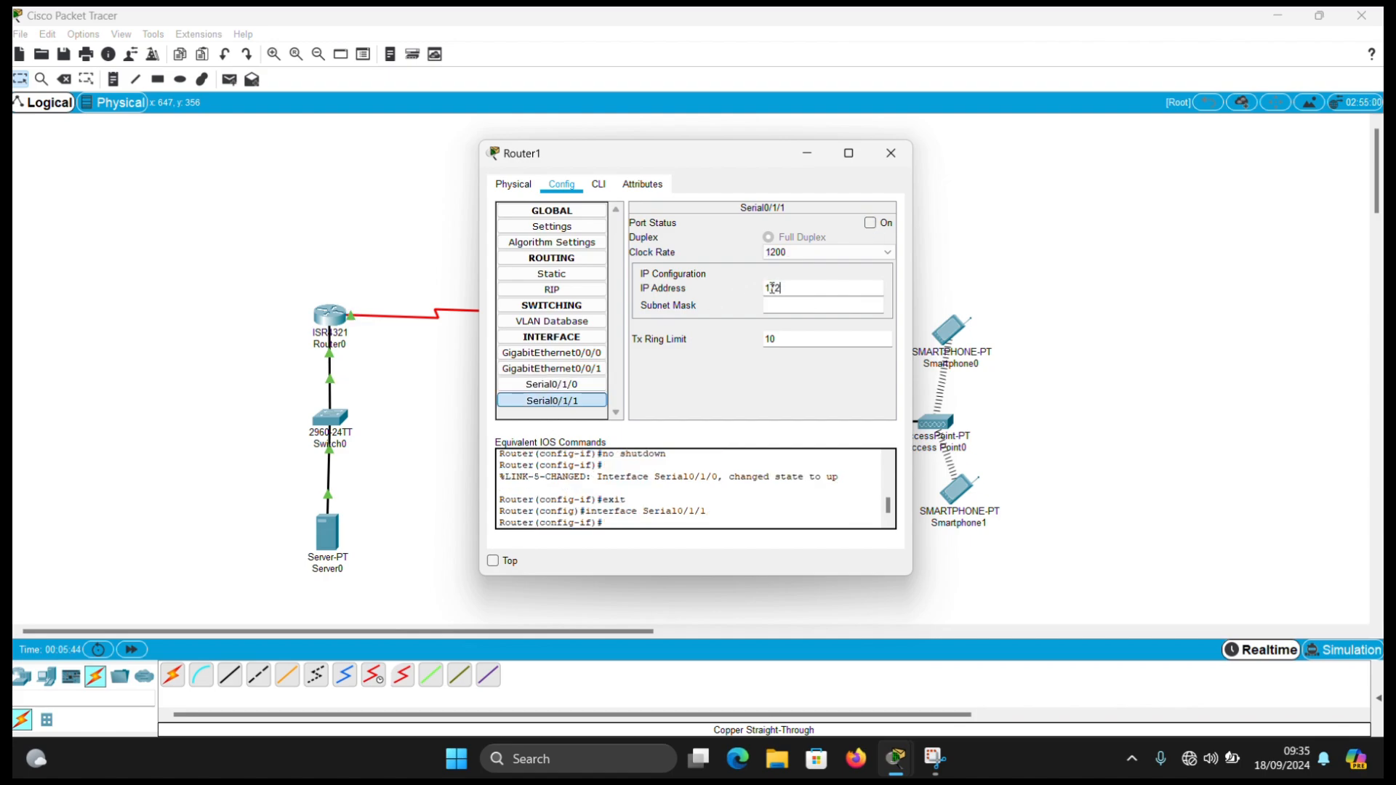
left_click(773, 288)
type("172.11.0")
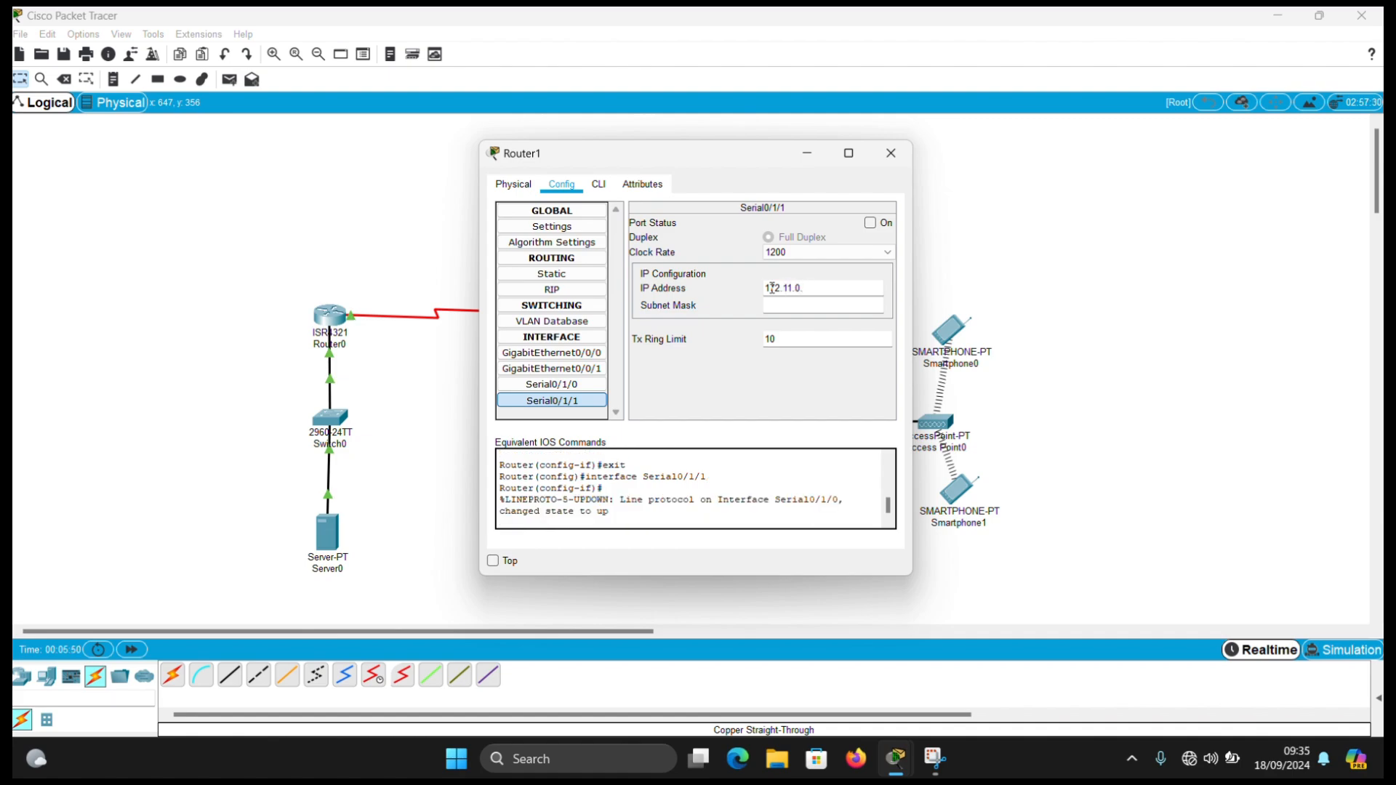
type(".2")
key("BackSpace")
type("1")
key("Return")
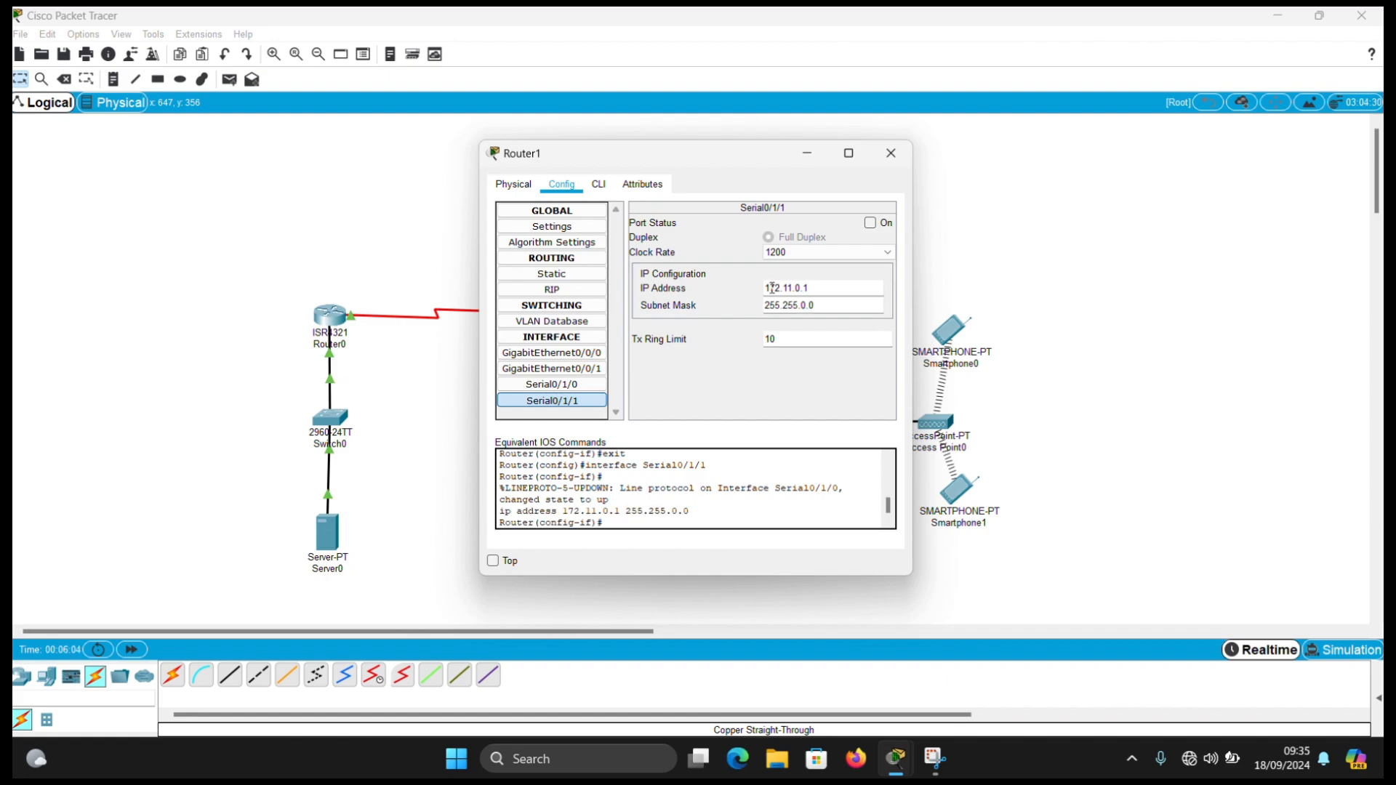
left_click(870, 223)
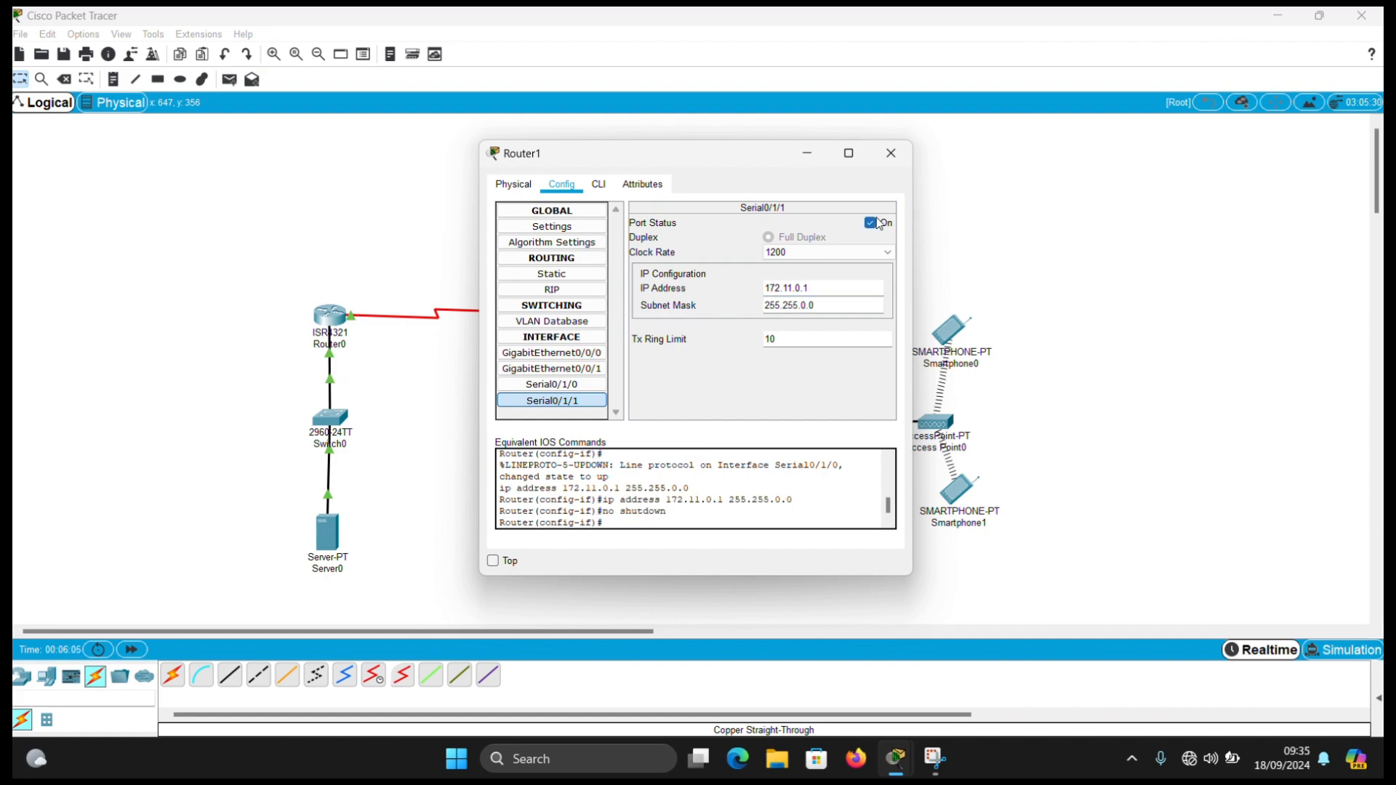
left_click(890, 153)
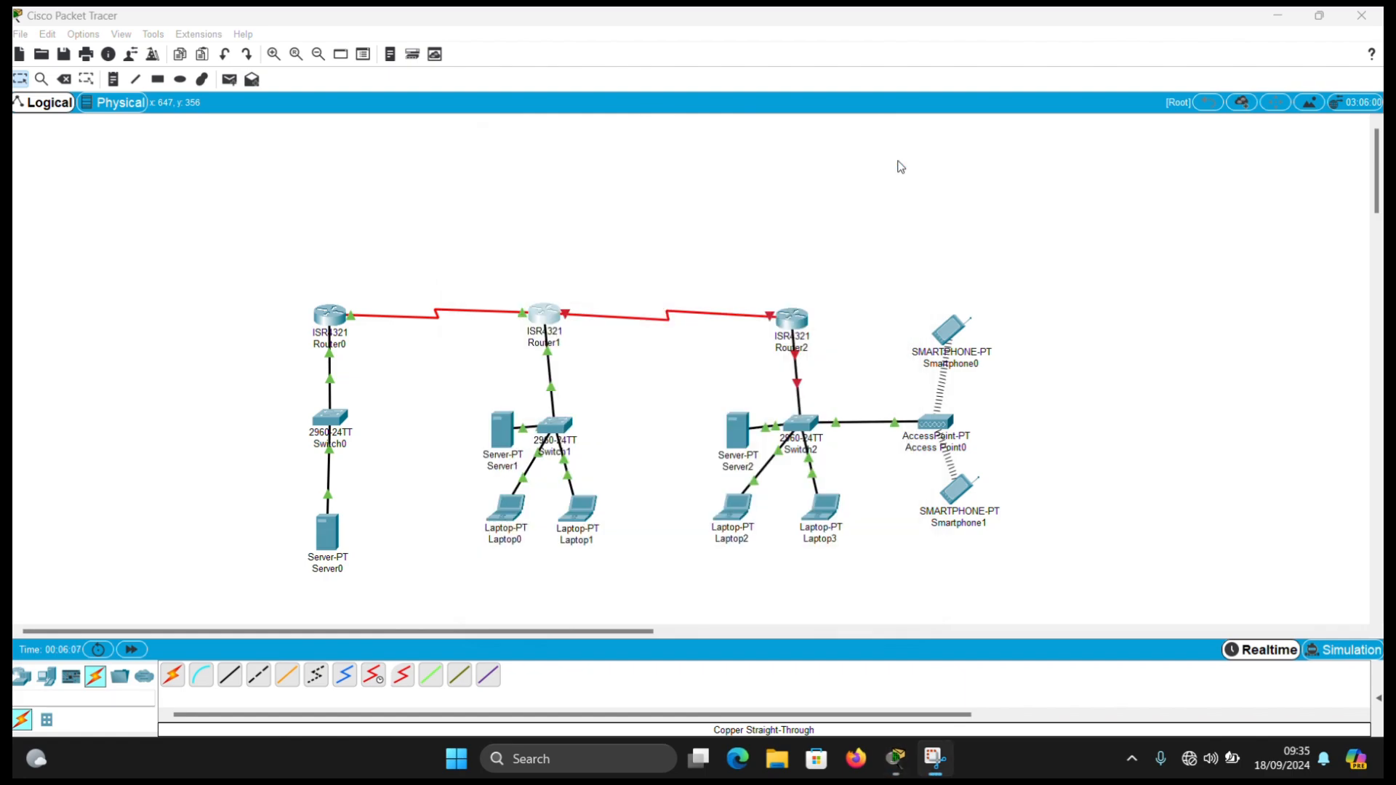
Give Router2's GigabitEthernet0/0/0 the IP address 22.13.0.13 with subnet mask 255.0.0.0 and turn the port on.
left_click(797, 318)
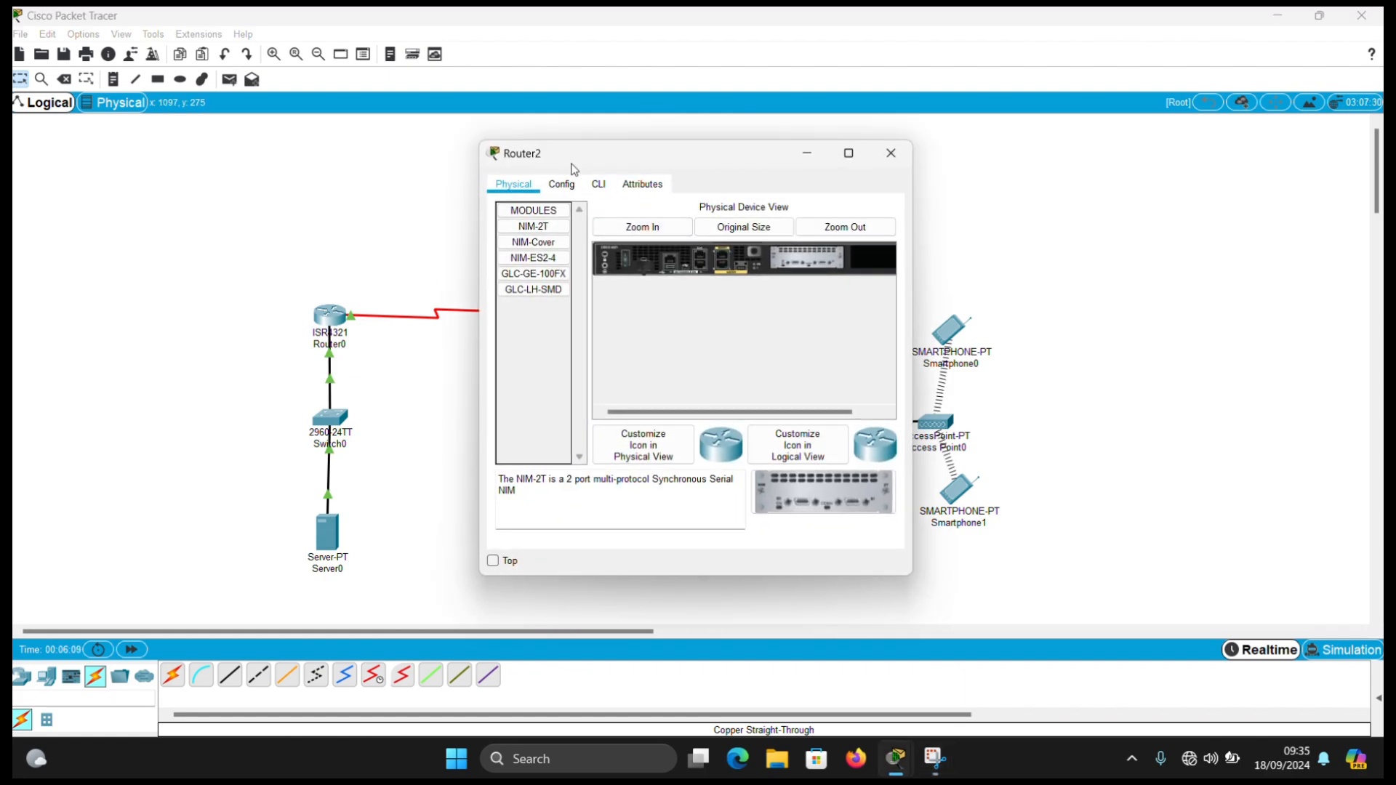
left_click(561, 184)
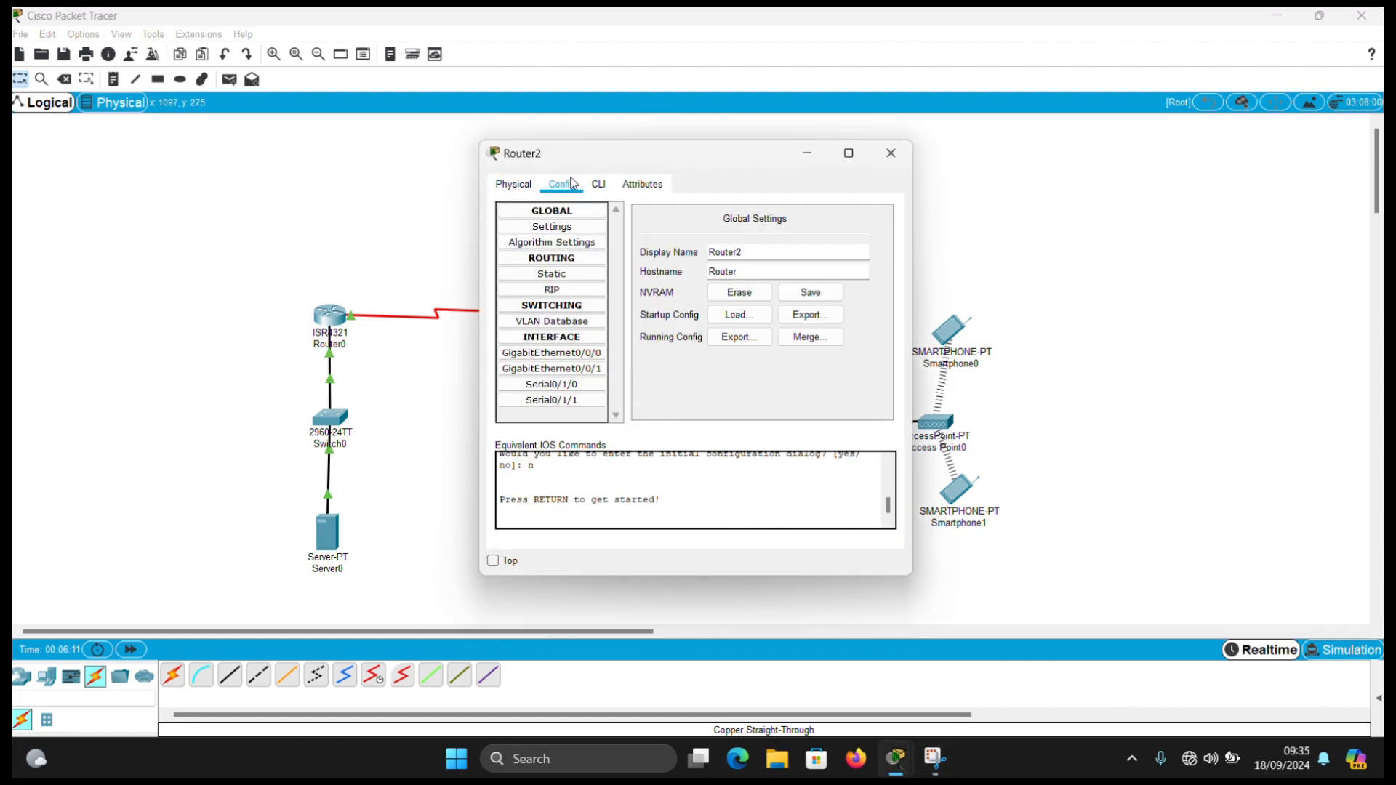
left_click(550, 354)
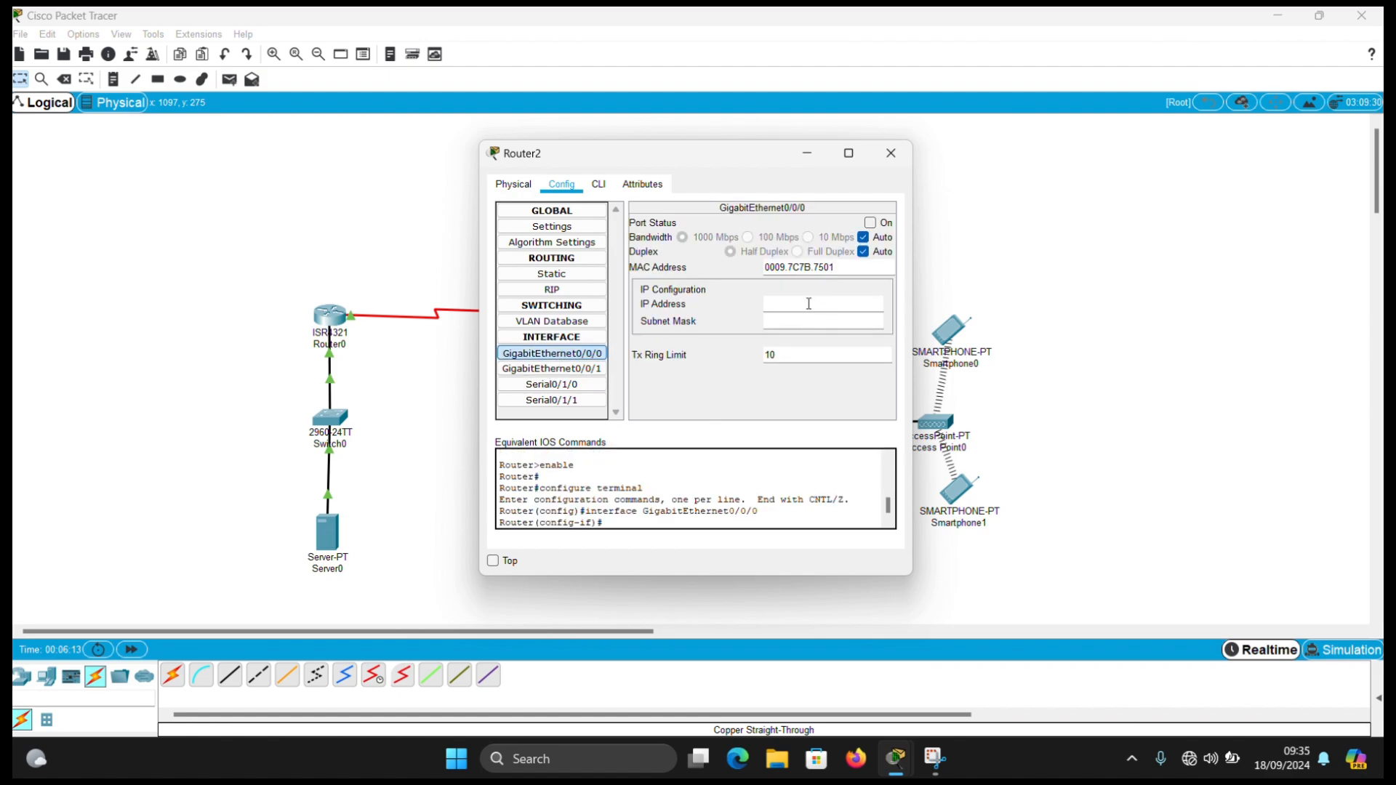
left_click(809, 304)
type("22.13.0.13")
key("Tab")
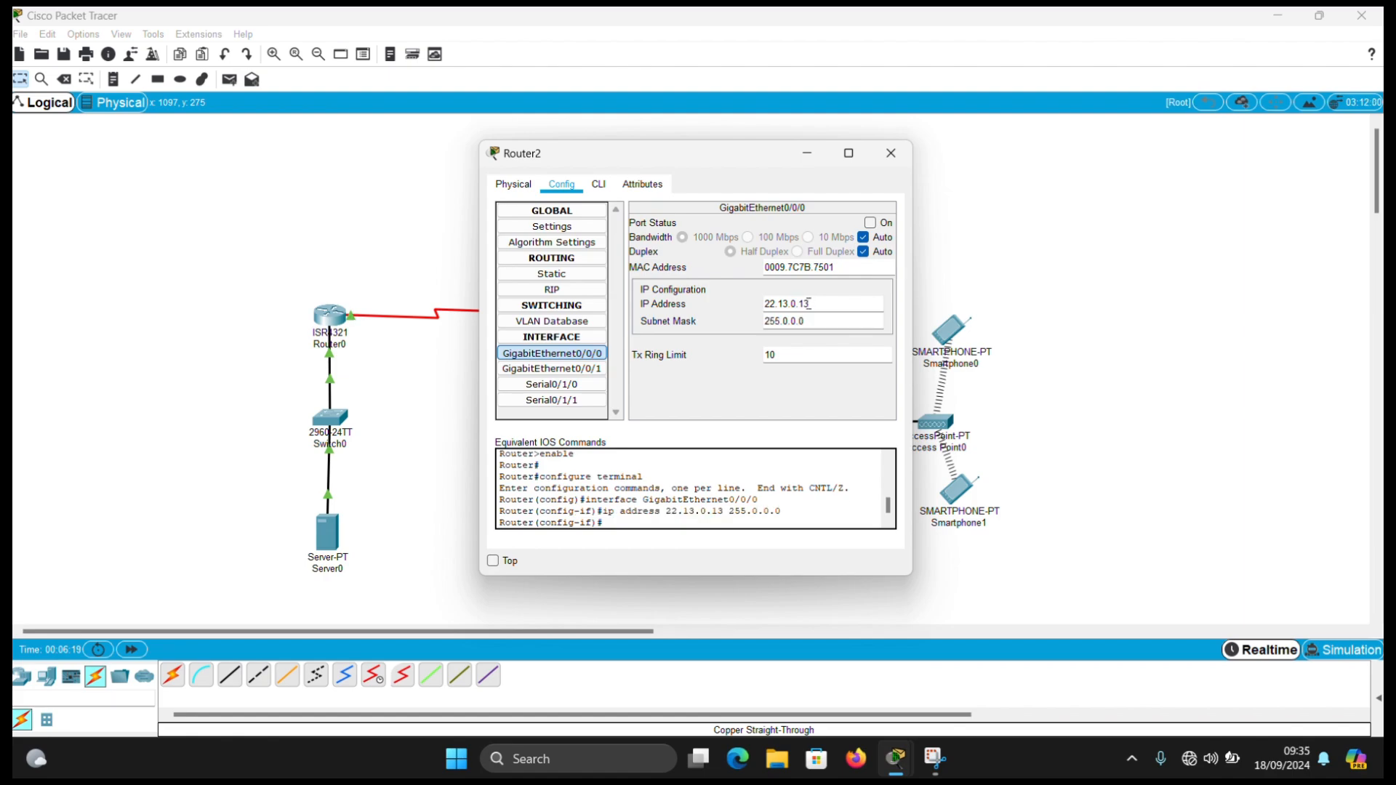
left_click(871, 223)
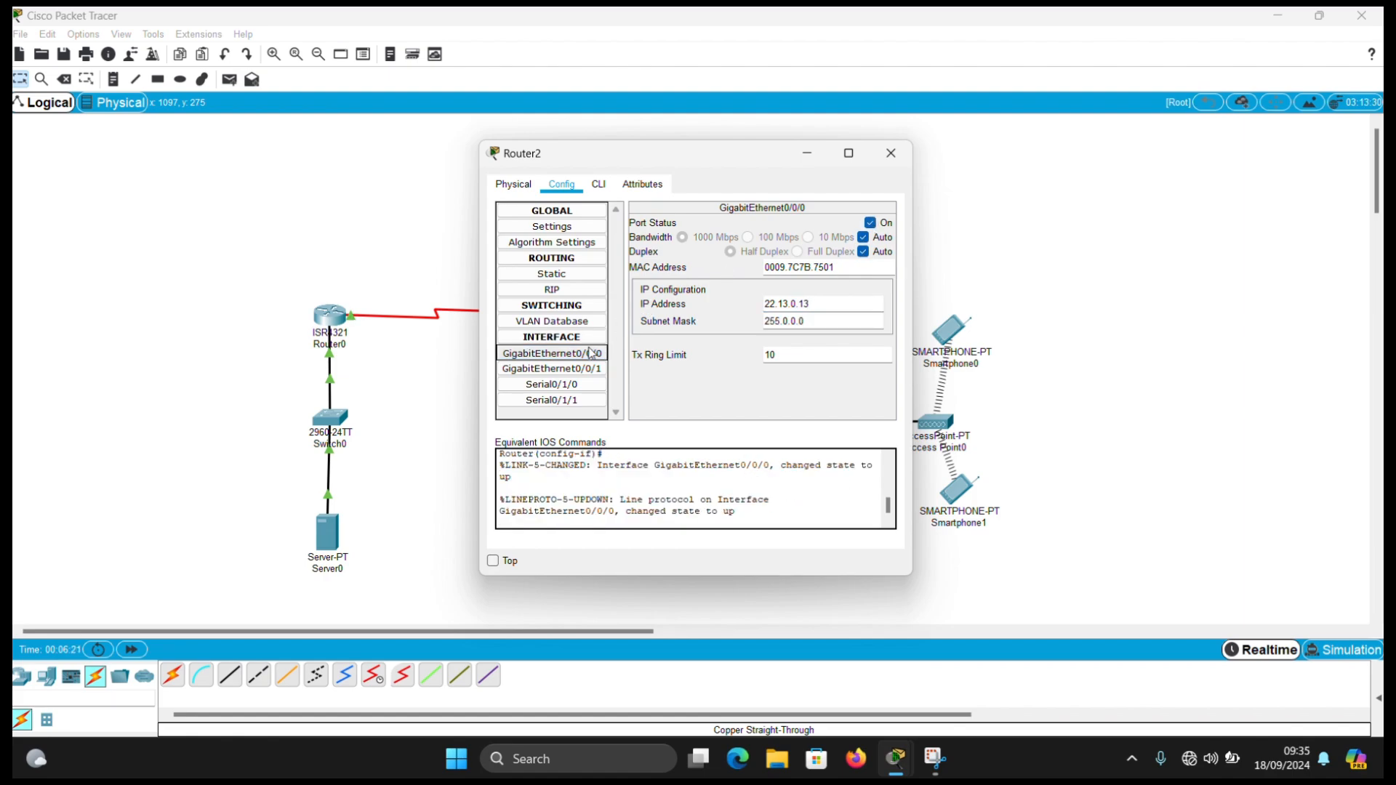
Give Router2's Serial0/1/0 the IP address 172.11.0.2 with subnet mask 255.255.0.0 and turn the port on.
left_click(578, 384)
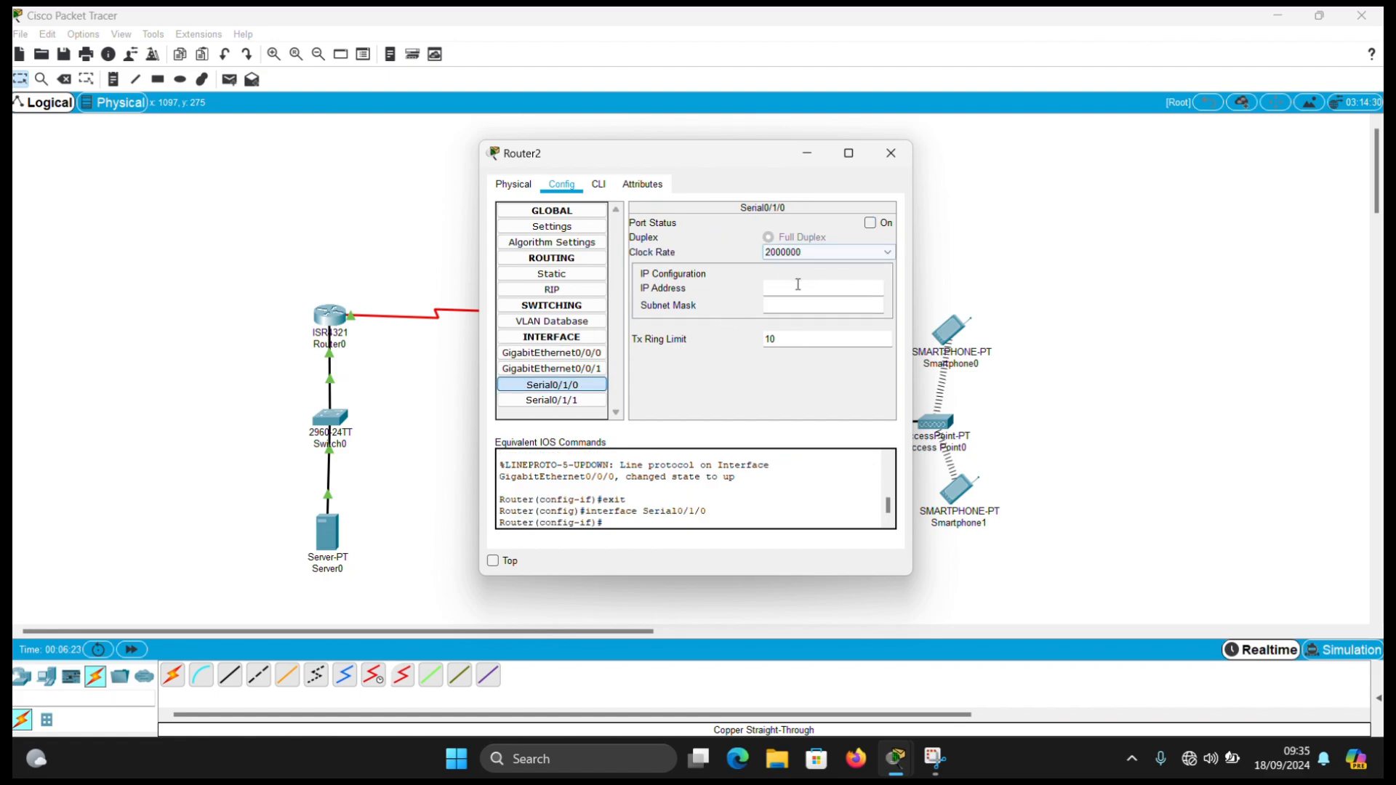
left_click(797, 286)
type("172.11.0.2")
key("Return")
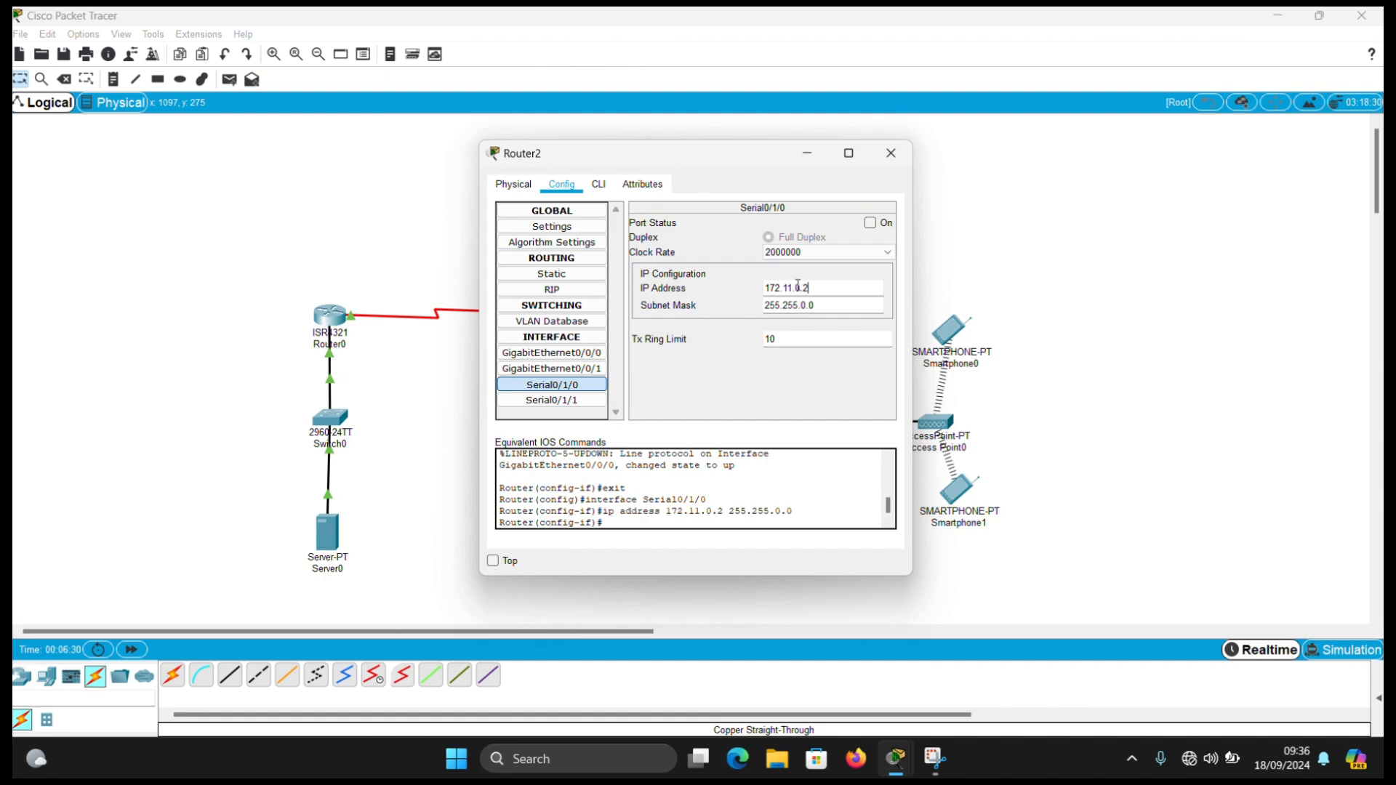
left_click(870, 224)
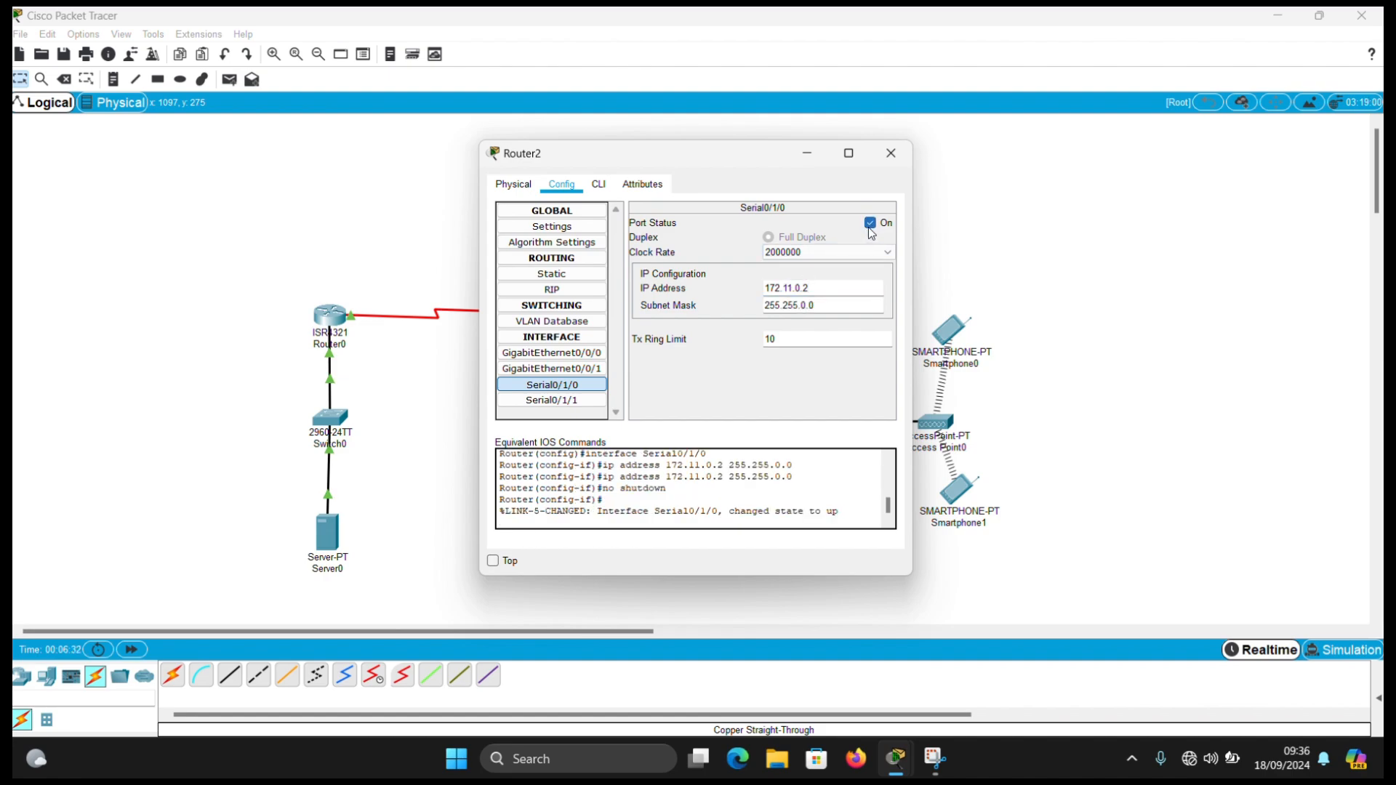
left_click(890, 155)
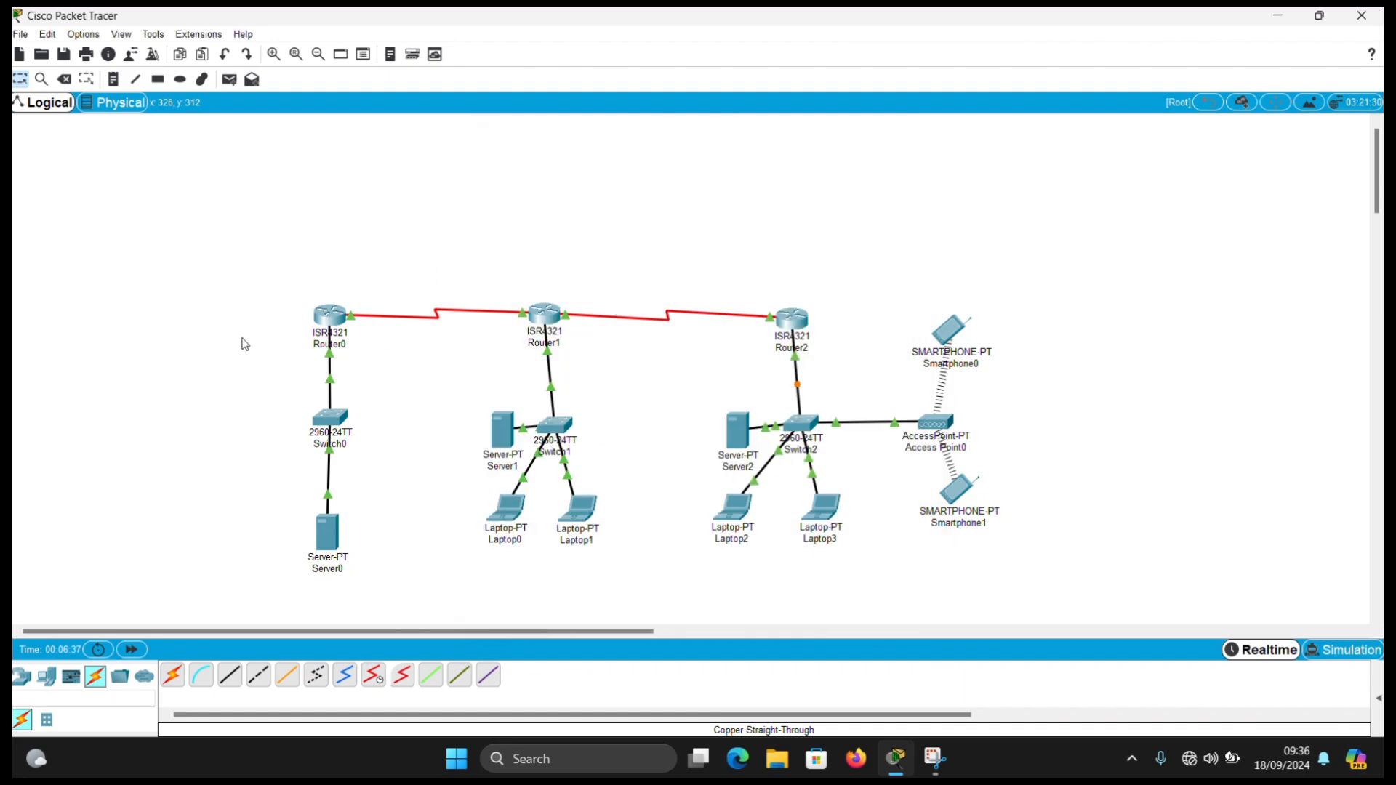
Add the network 192.168.1.0 to Router0's RIP routing.
left_click(329, 331)
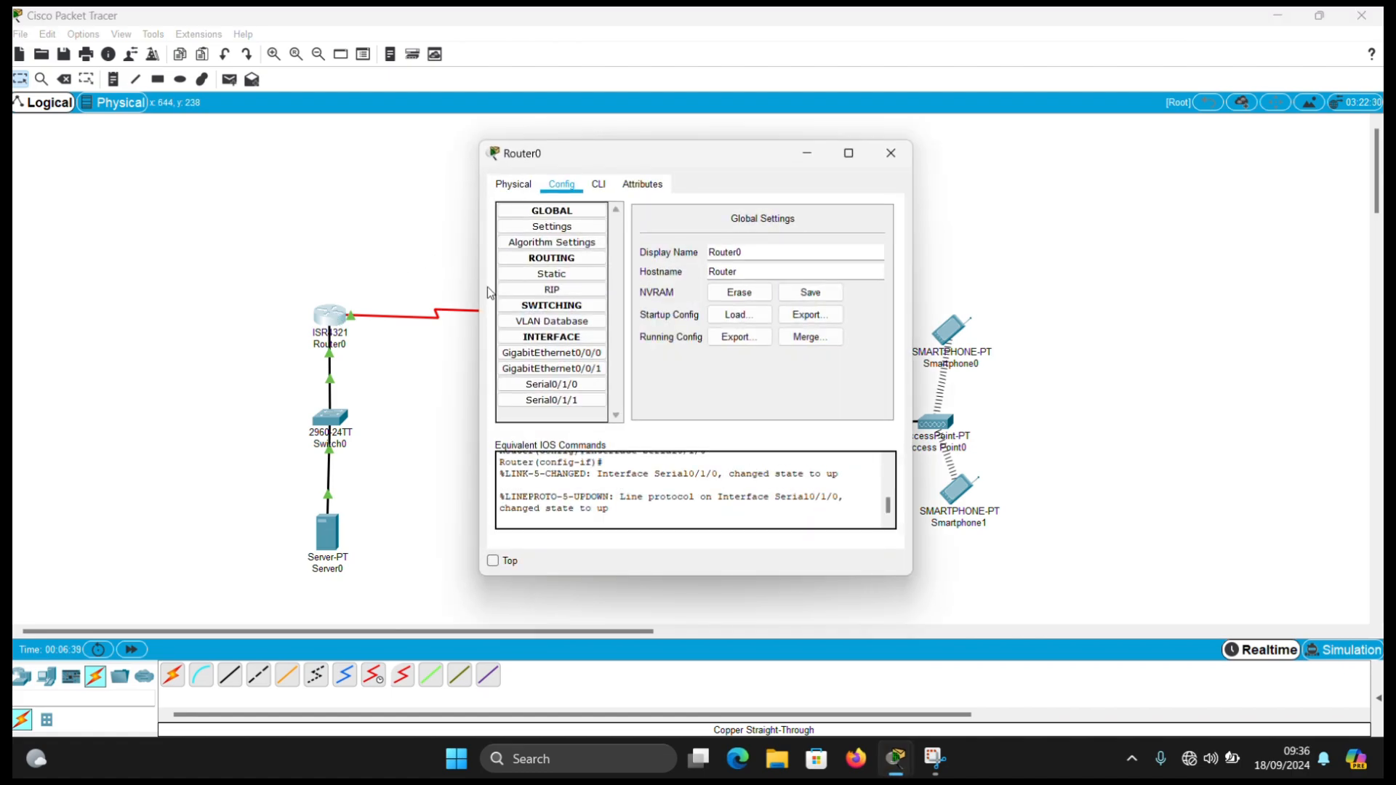
left_click(526, 291)
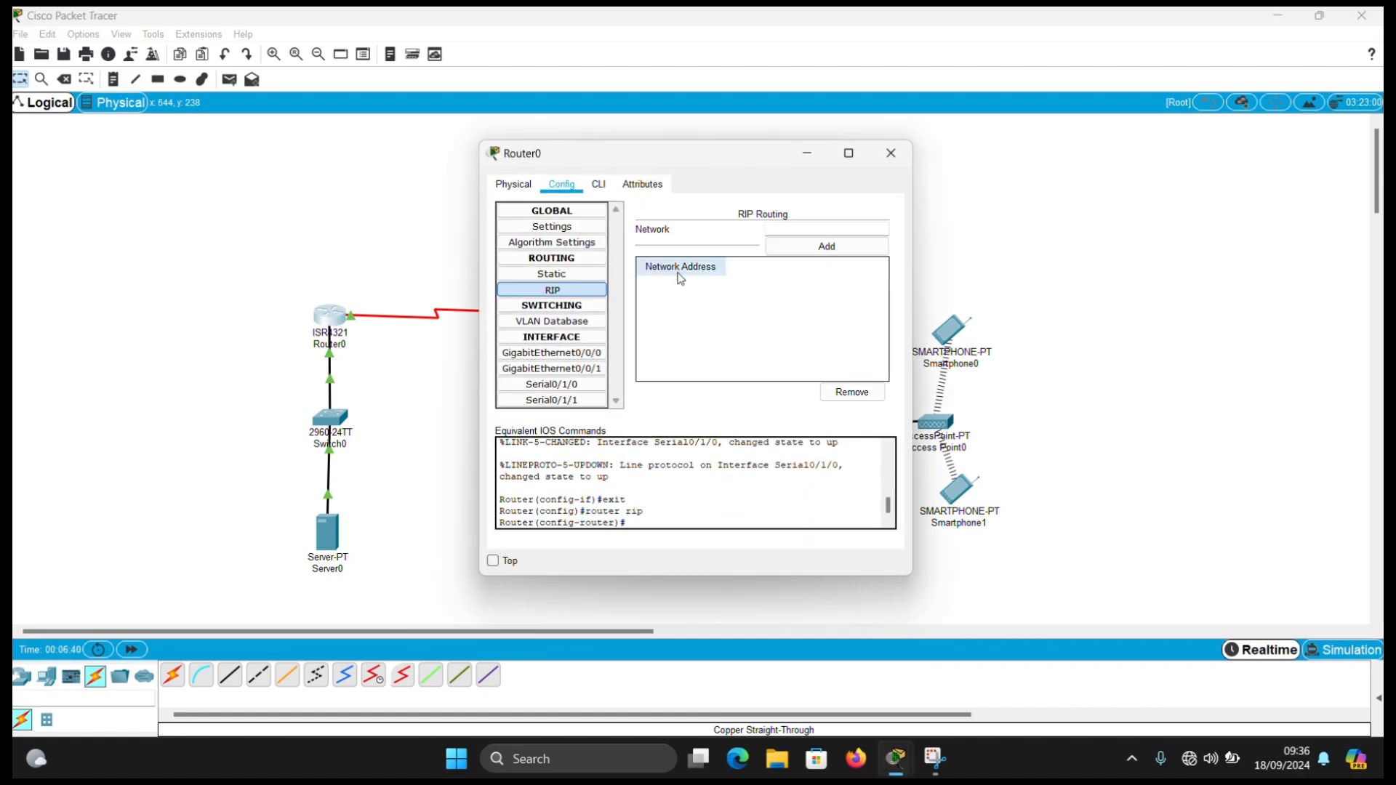
left_click(787, 230)
type("192.168")
type("0")
left_click(797, 248)
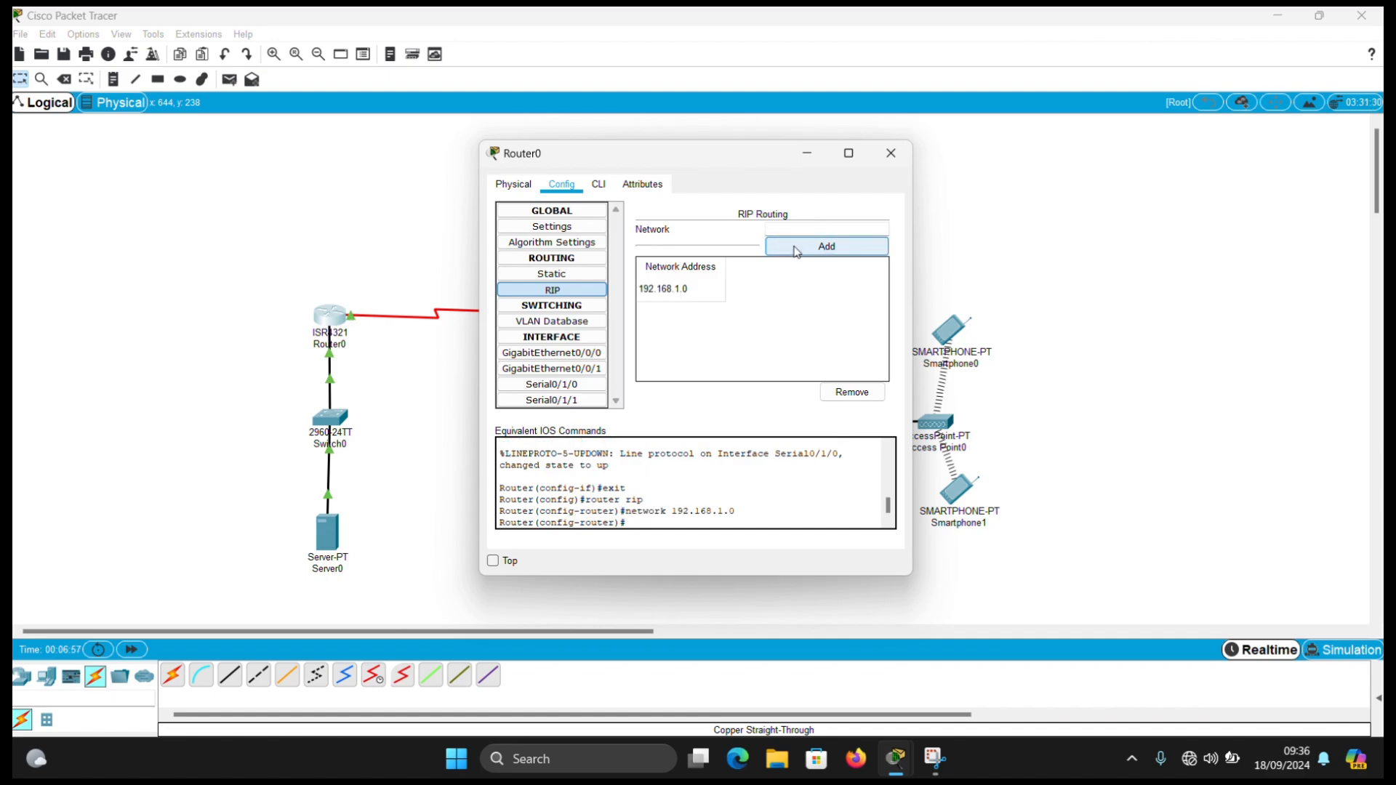
Add the serial link networks 172.10.0.0 and 172.11.0.0 to Router0's RIP routing.
left_click(799, 231)
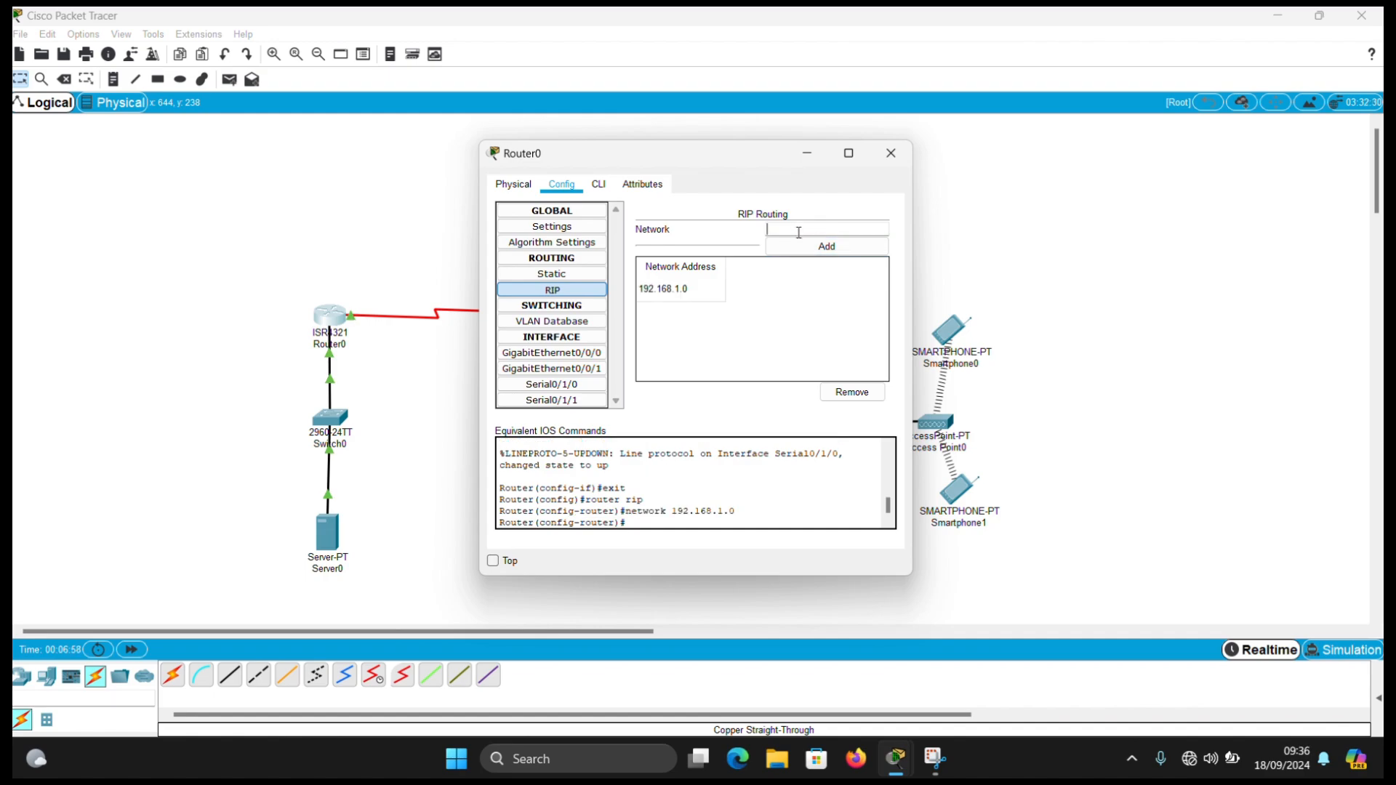
type("172.10.0.0")
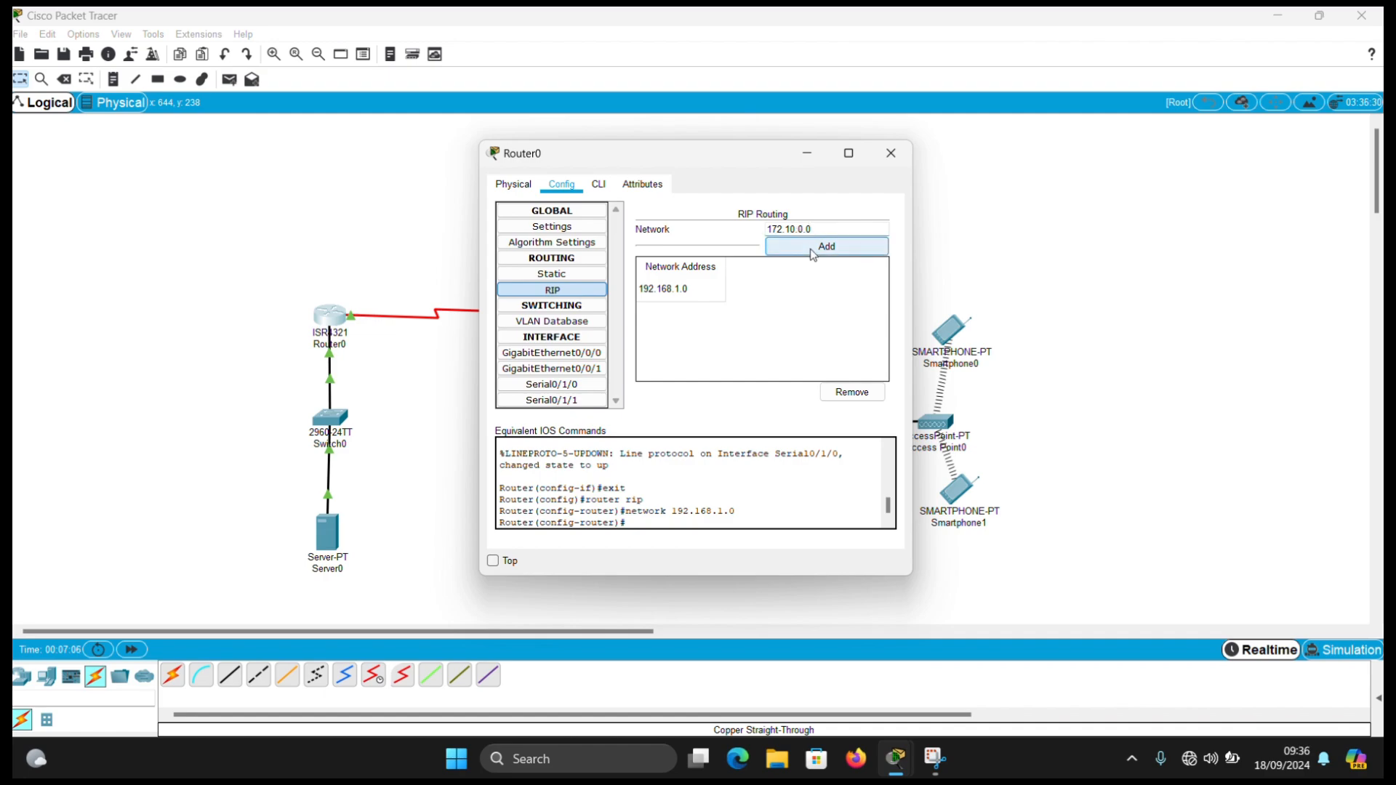
left_click(817, 248)
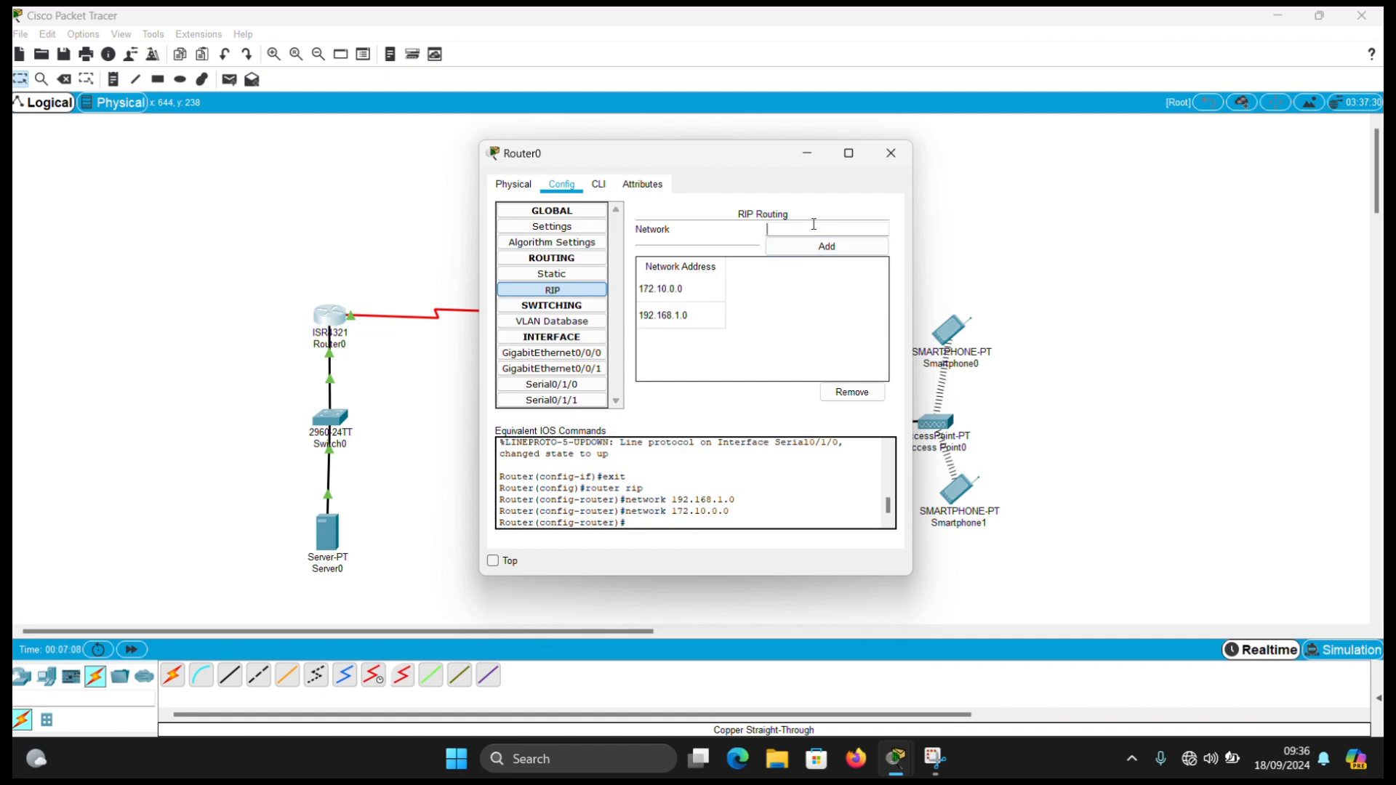
left_click(814, 224)
type("172.11.00.0")
left_click(816, 248)
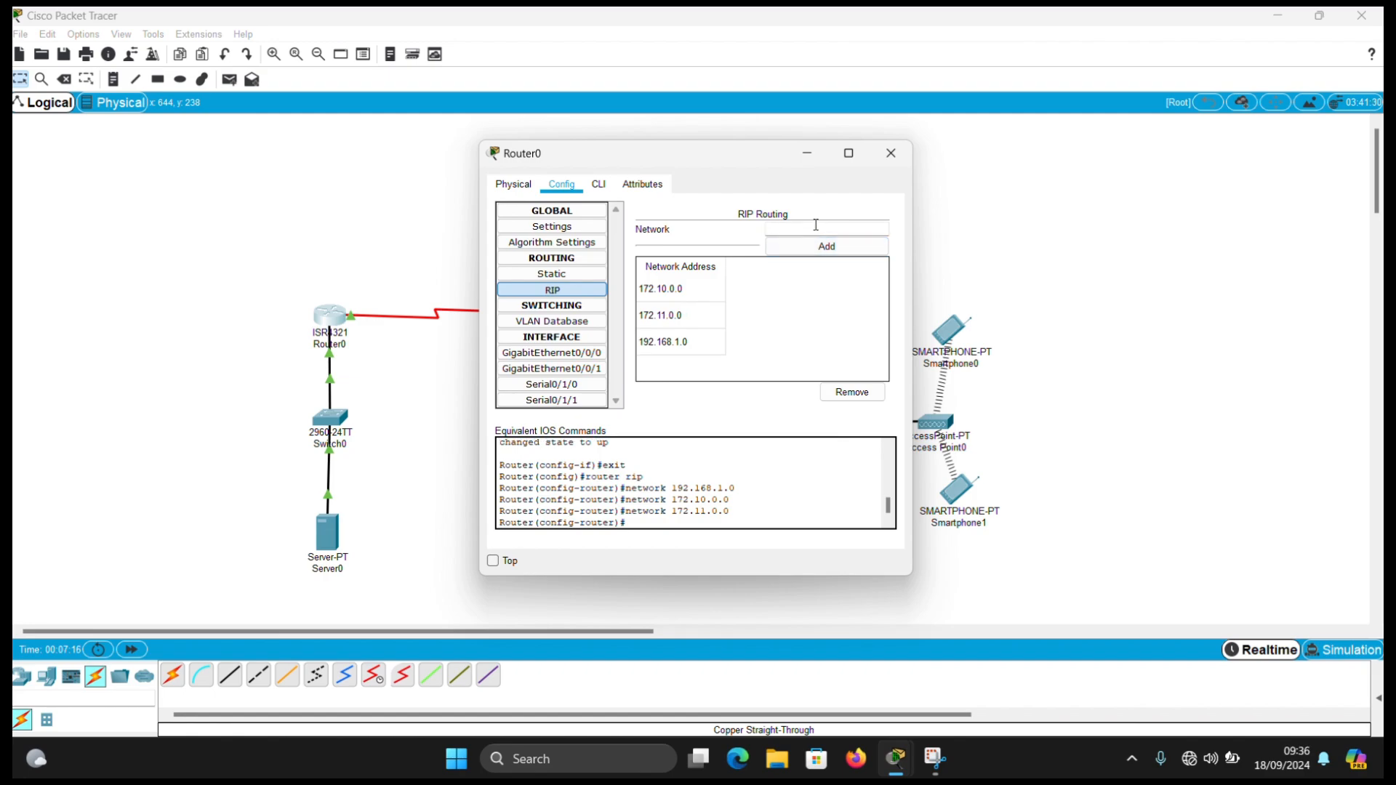
Add the networks 22.13.0.0 and 10.0.0.0 to Router0's RIP routing and close its configuration window.
left_click(816, 224)
type("22.13.0.0")
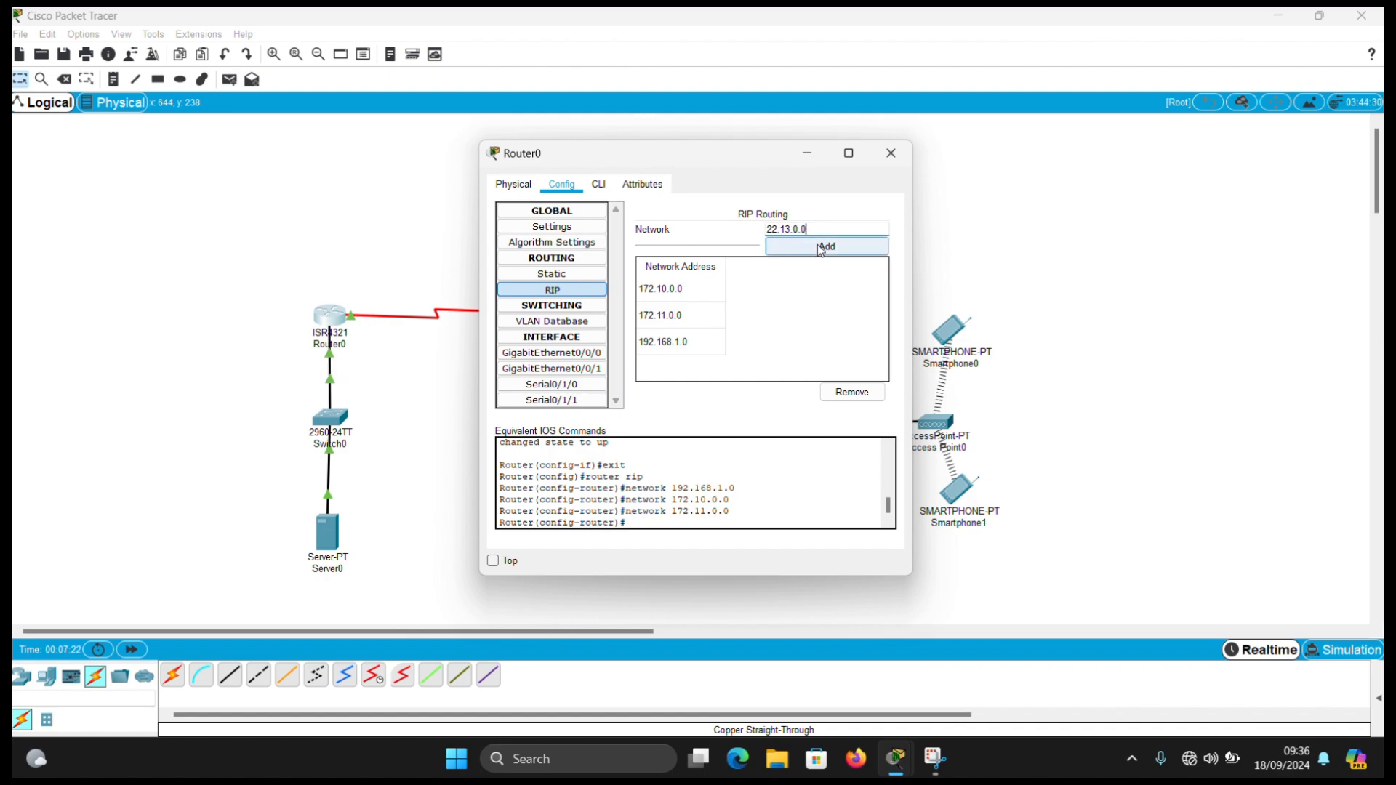
left_click(819, 244)
left_click(821, 226)
type("10.0.0.0")
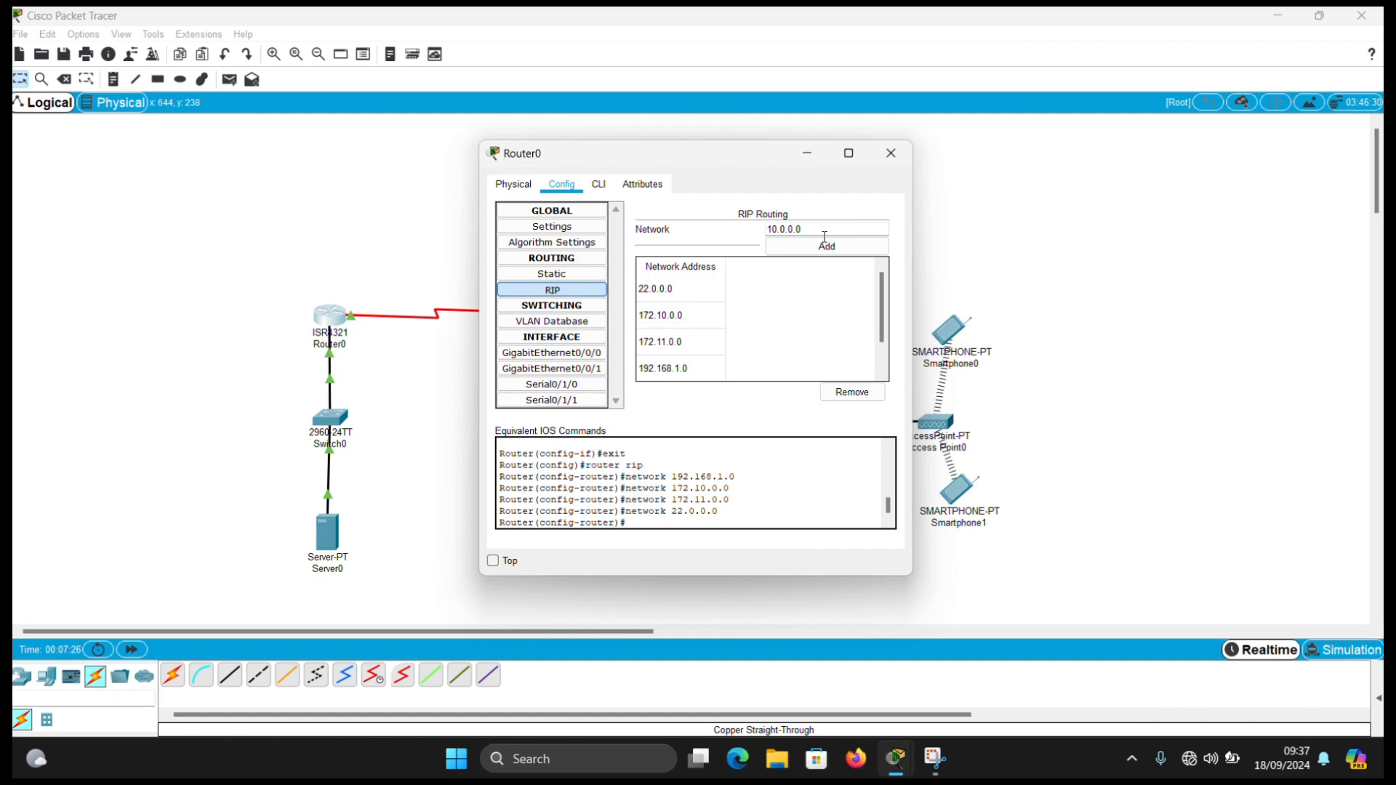
left_click(826, 247)
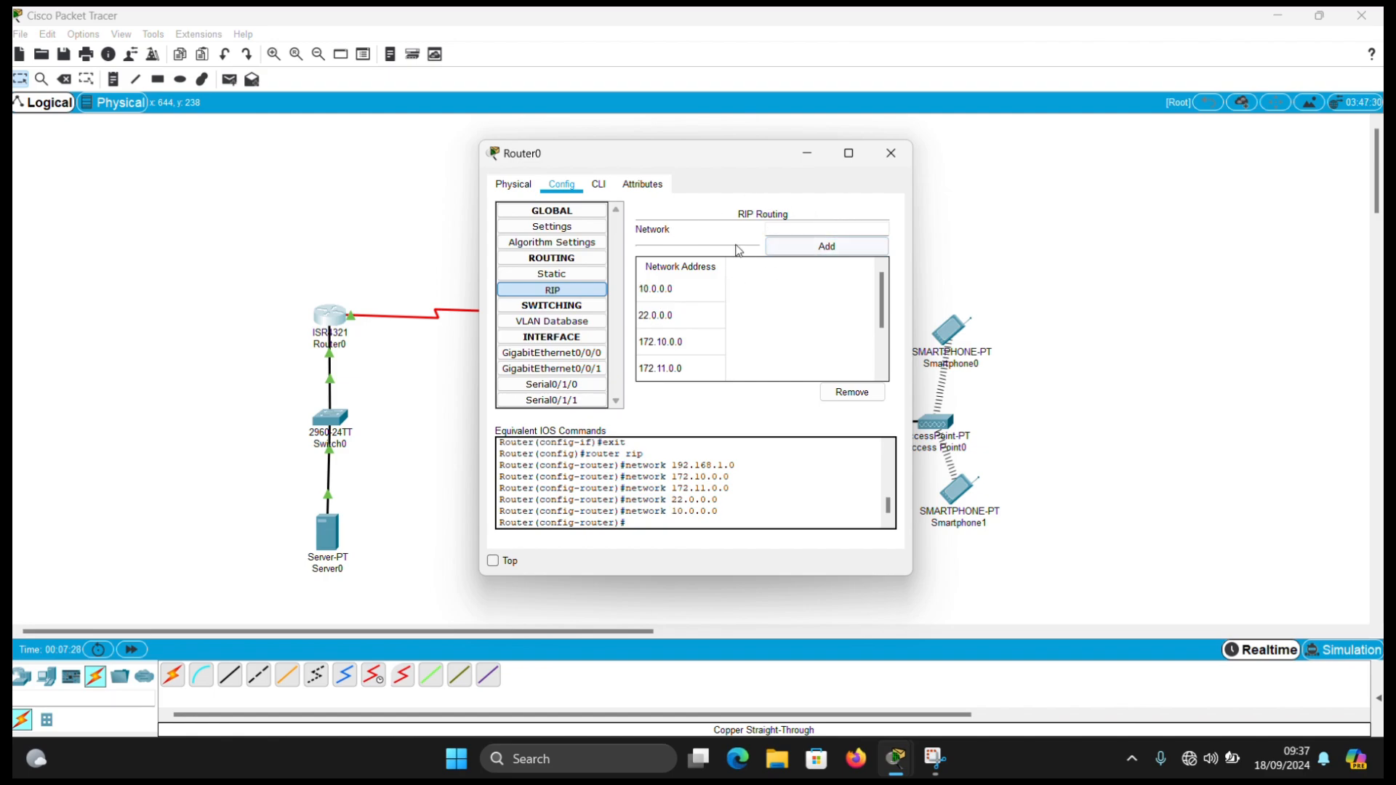
scroll(769, 341, "down", 1)
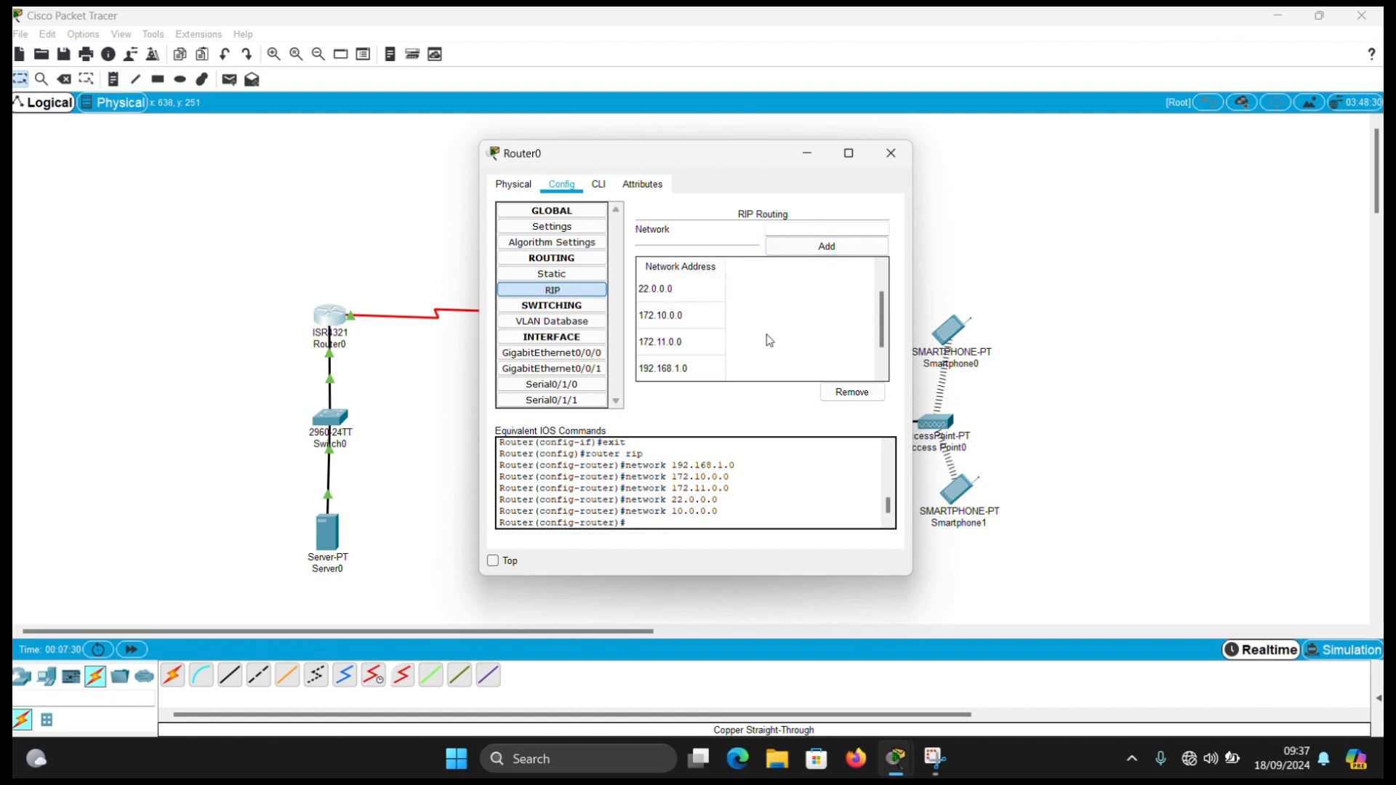
scroll(769, 340, "up", 1)
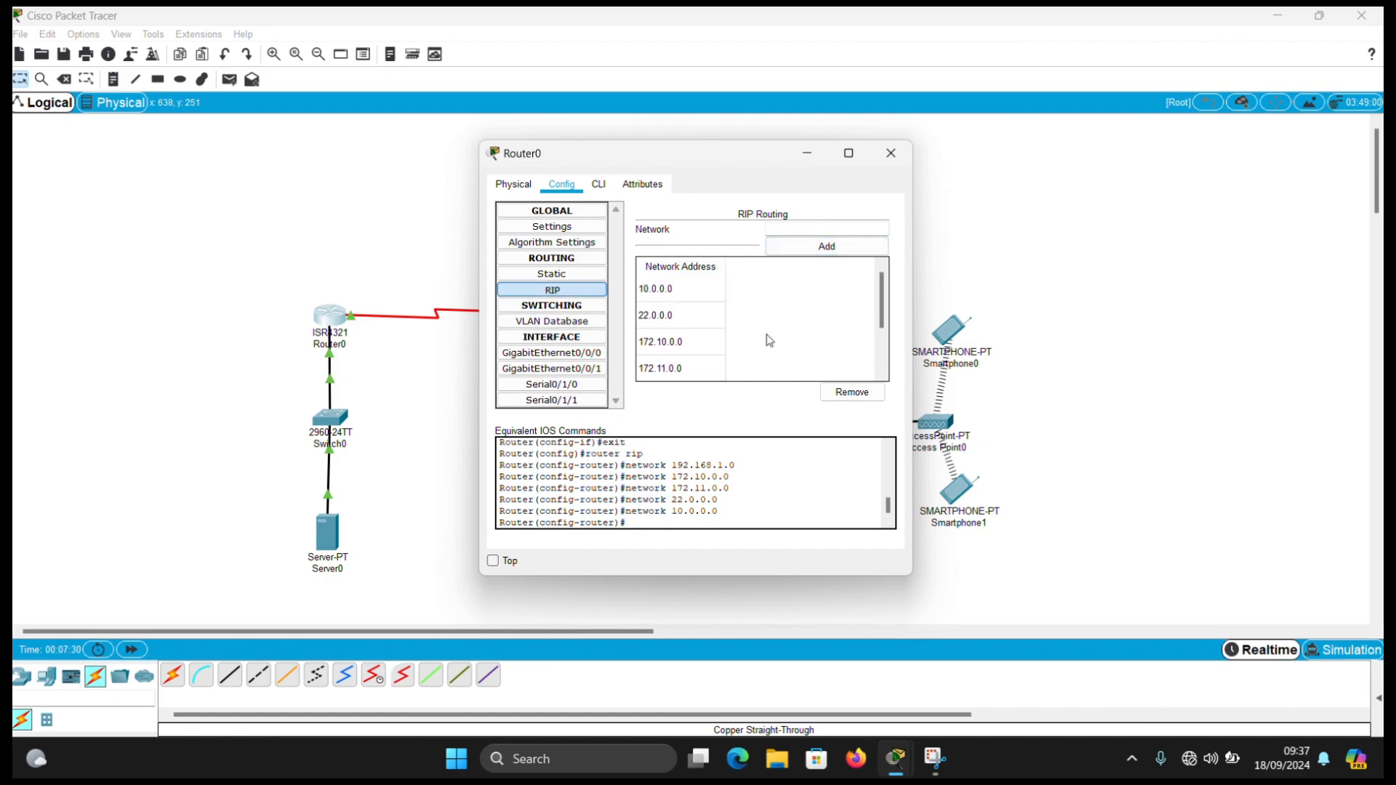
left_click(891, 153)
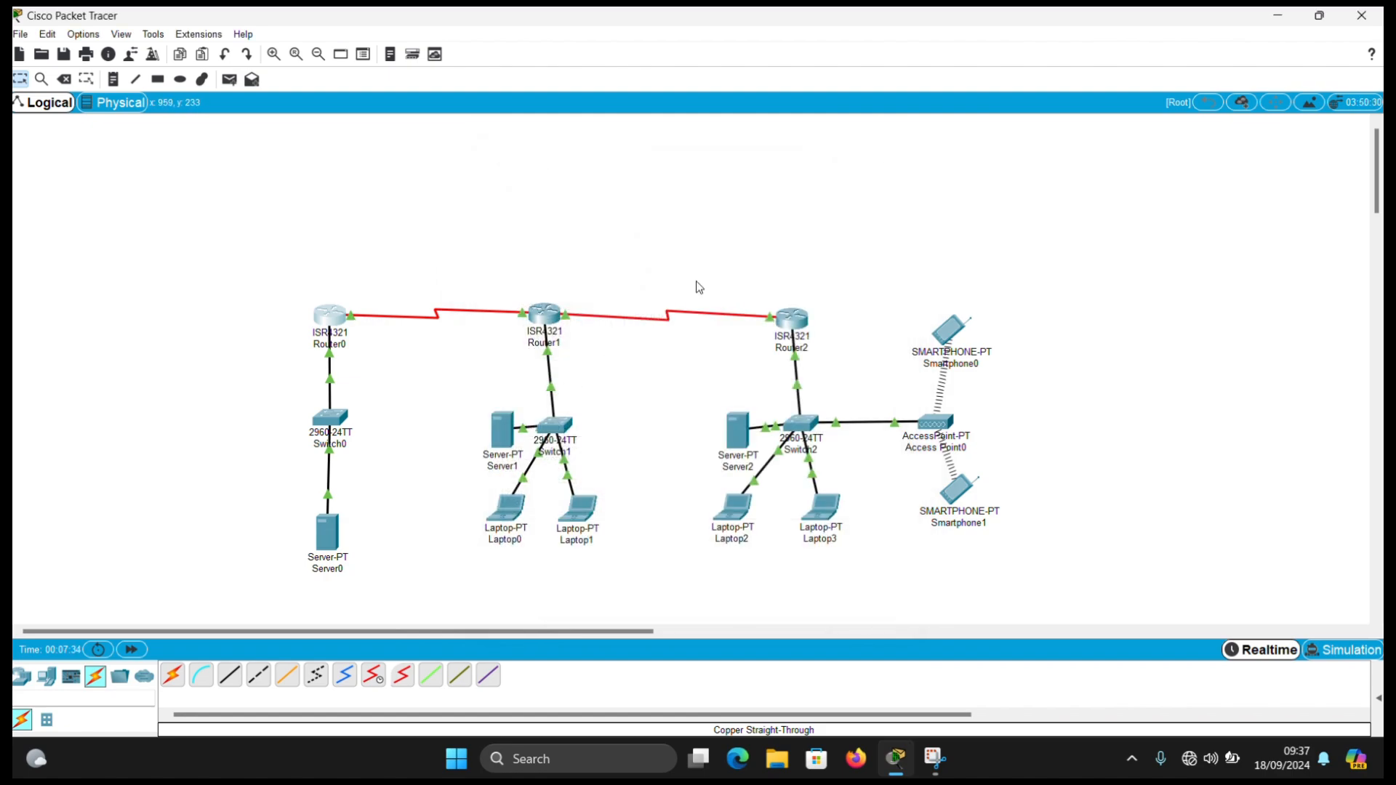
Add the network 192.168.1.0 to Router1's RIP routing.
left_click(551, 320)
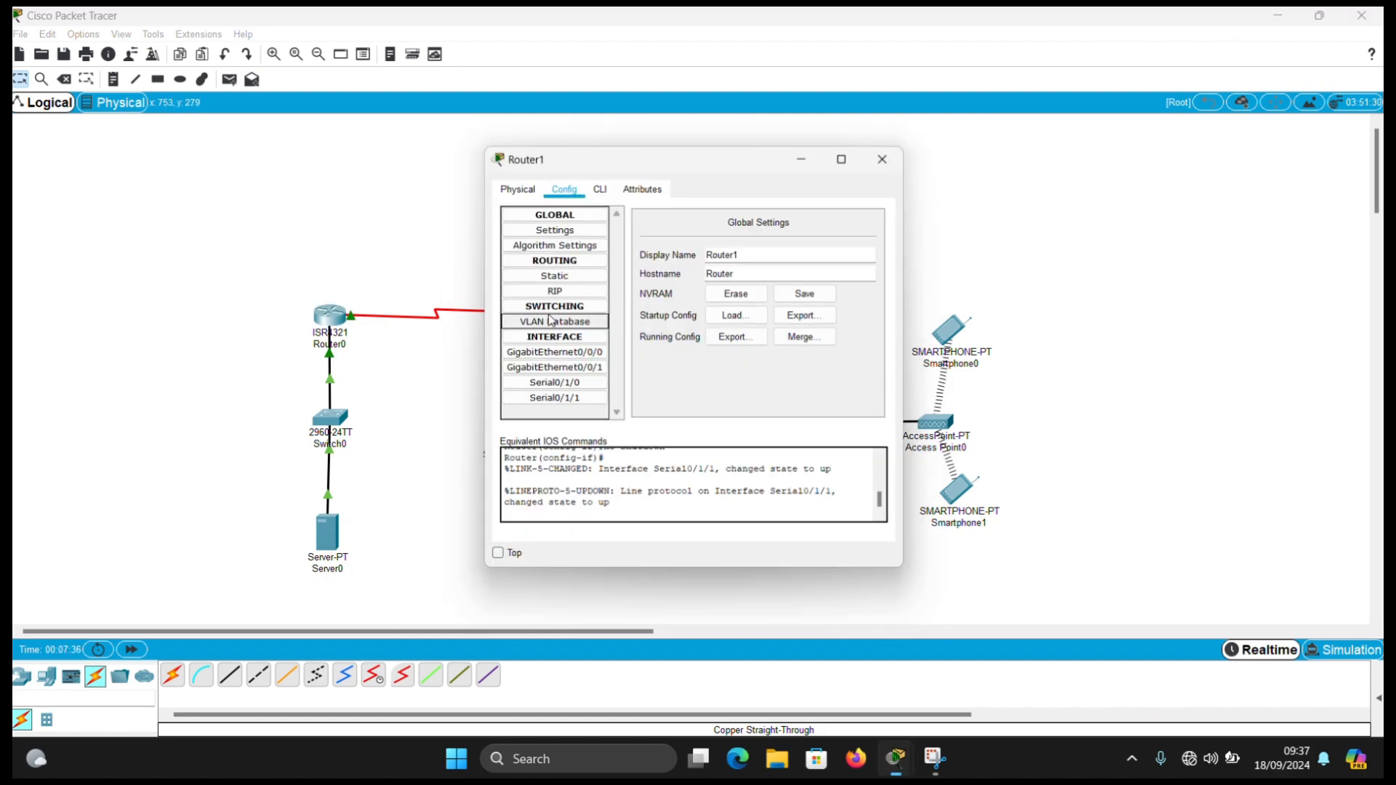
left_click(573, 293)
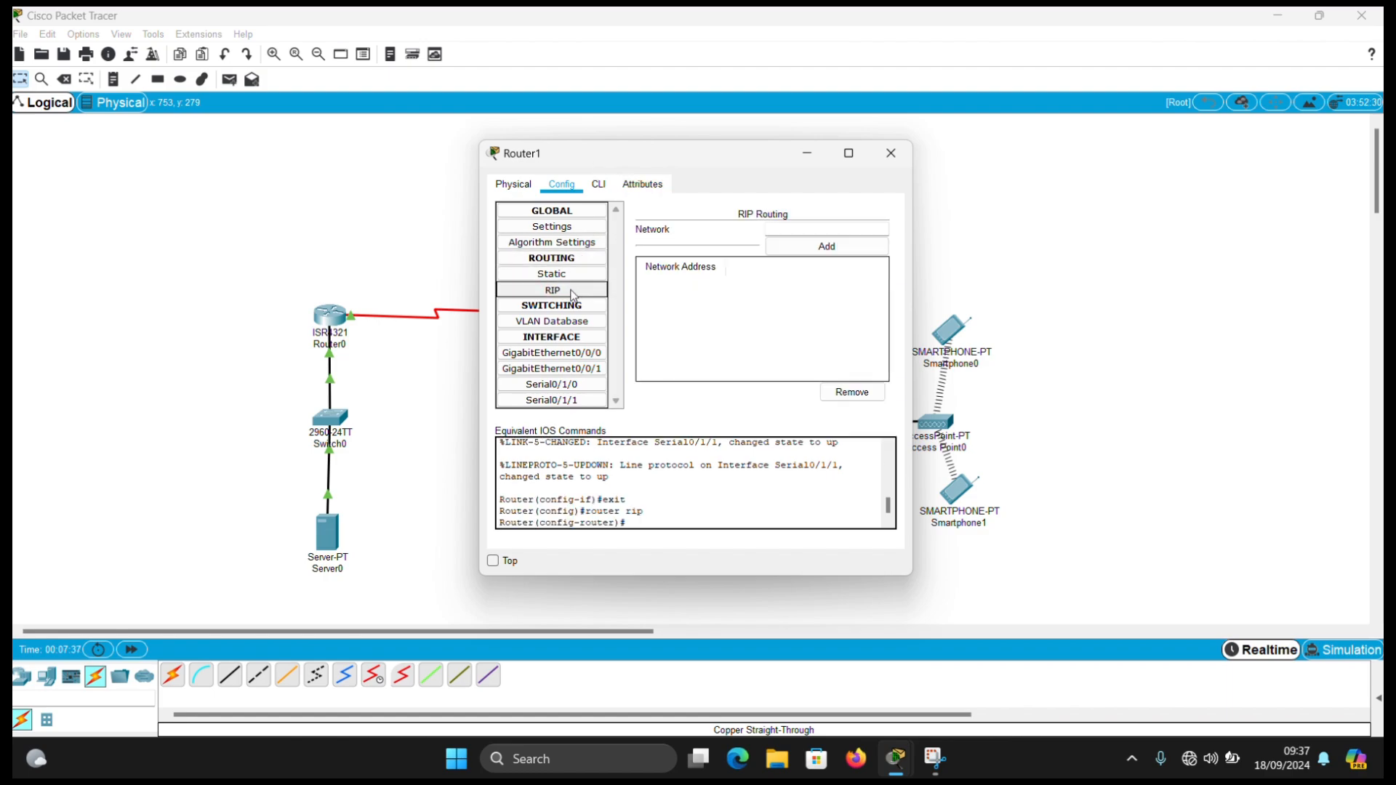
left_click(778, 232)
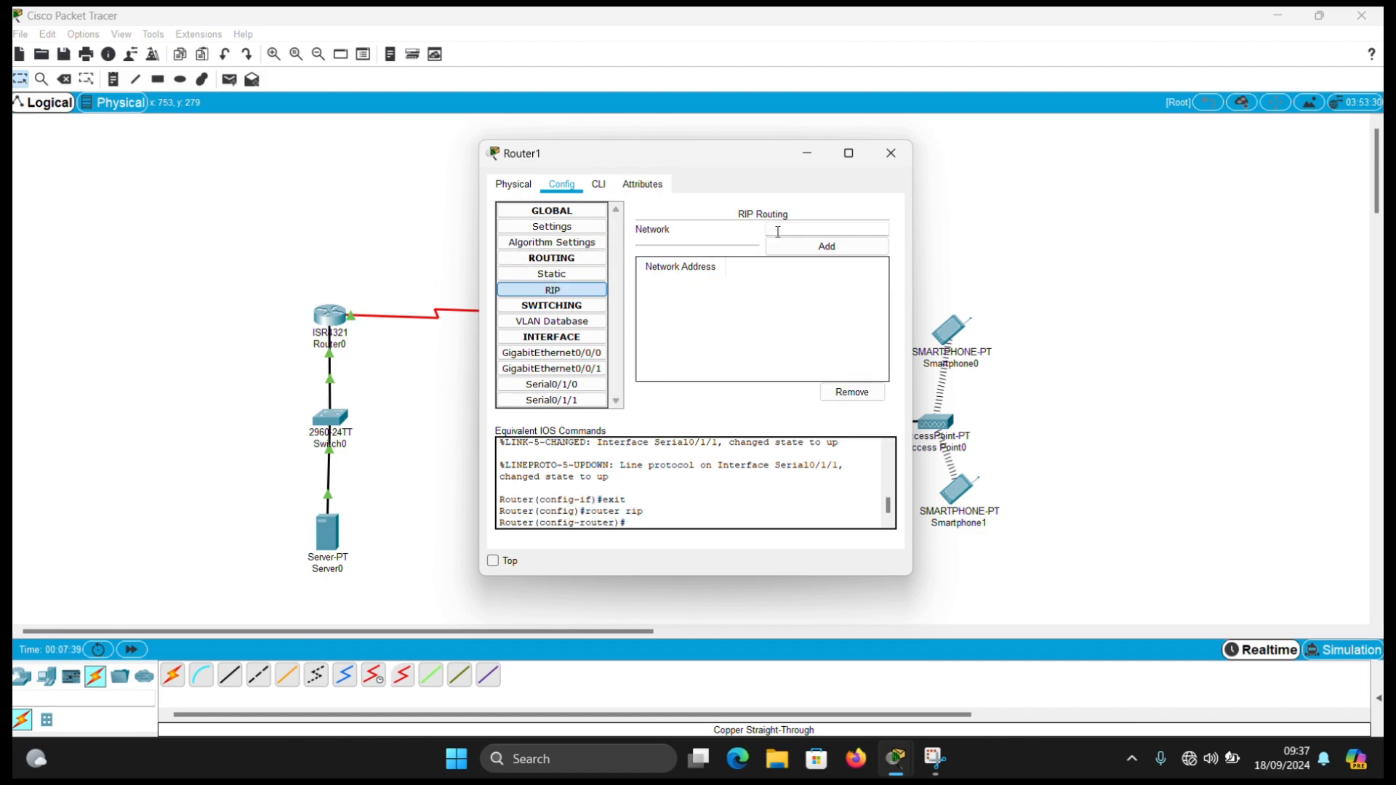
type("192.168.0.0")
key("BackSpace")
key("BackSpace")
type("1.0")
left_click(792, 248)
Add the serial link networks 172.10.0.0 and 172.11.0.0 to Router1's RIP routing.
left_click(799, 227)
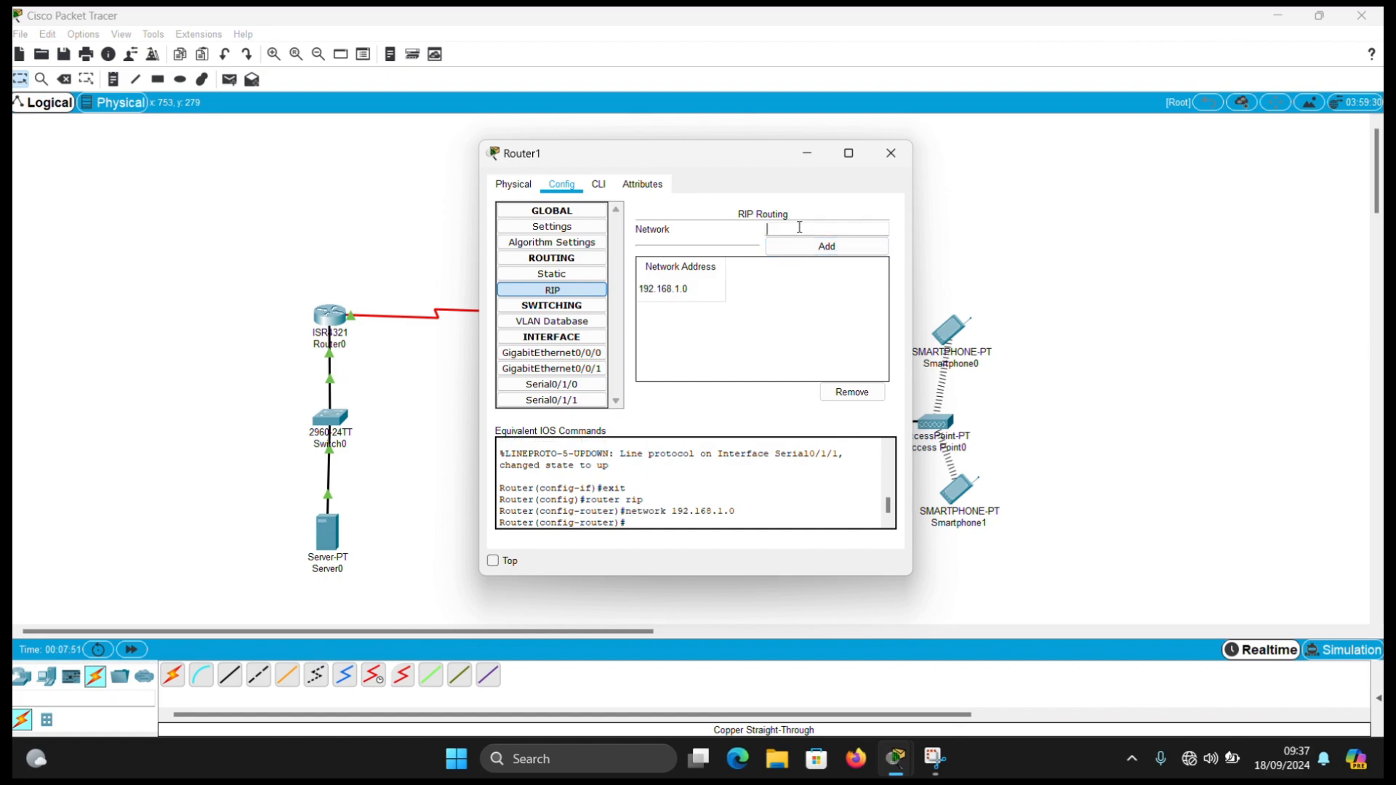
type("172.10.0.0")
left_click(807, 245)
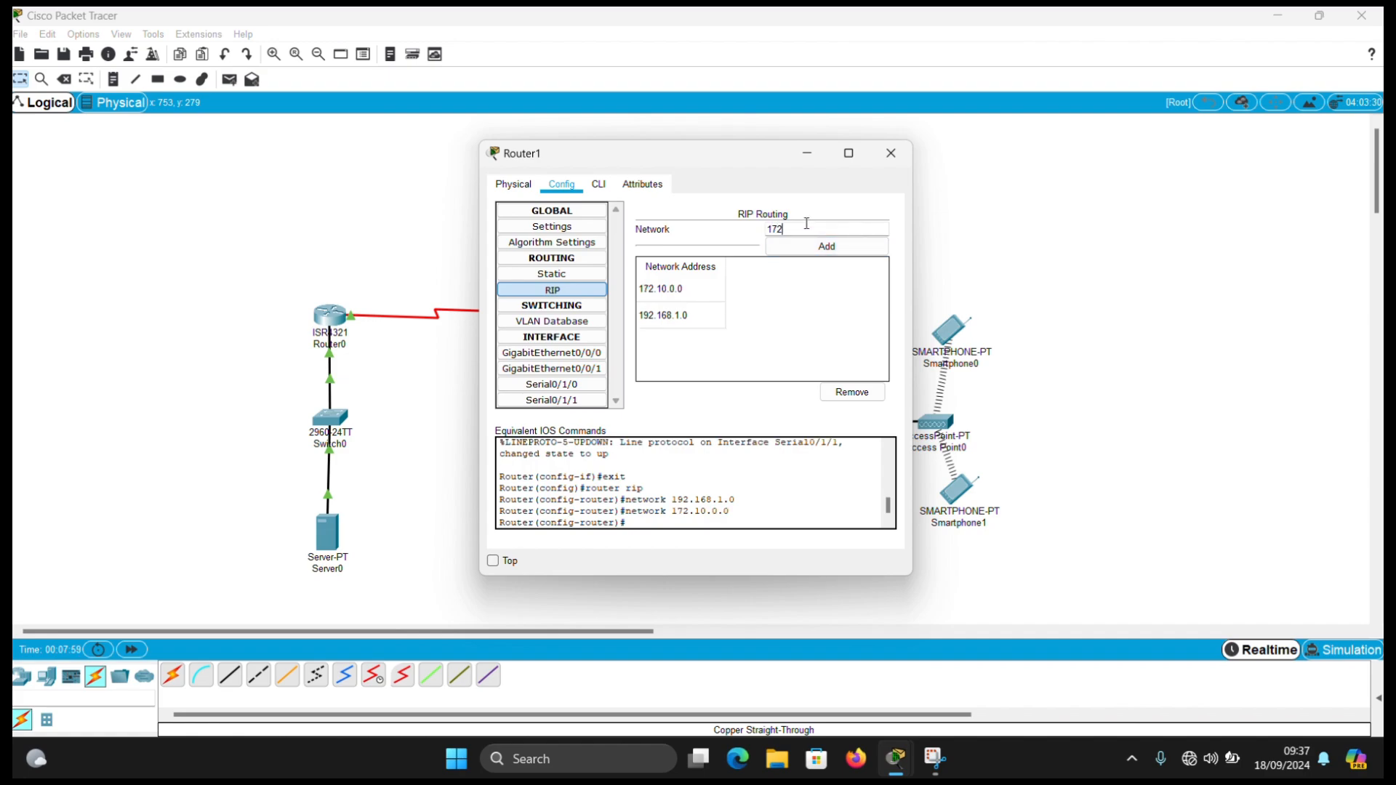
type("172.11.0.0")
left_click(811, 246)
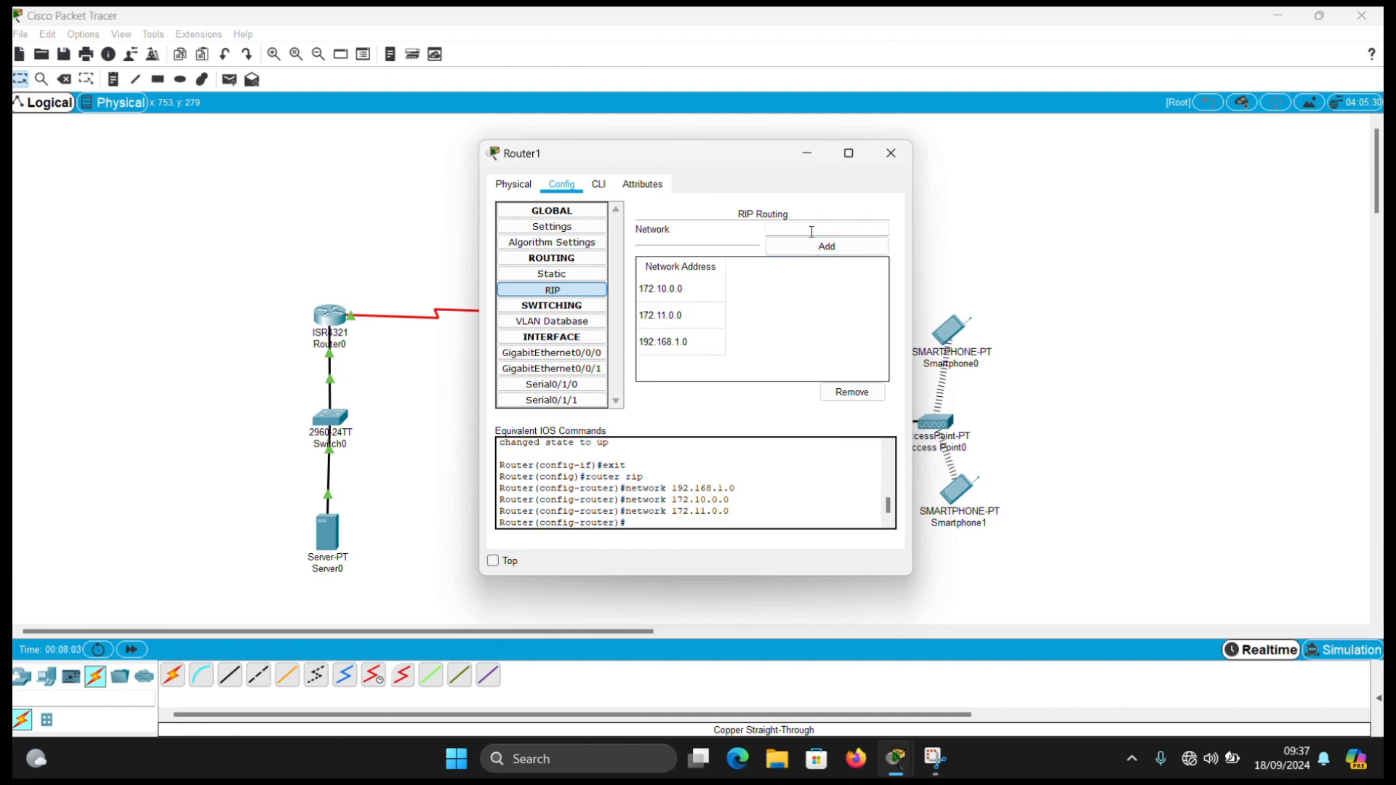
Add the network 22.0.0.0 to Router1's RIP routing.
left_click(812, 229)
type("22.13")
key("BackSpace")
left_click(794, 231)
type("10")
left_click(800, 247)
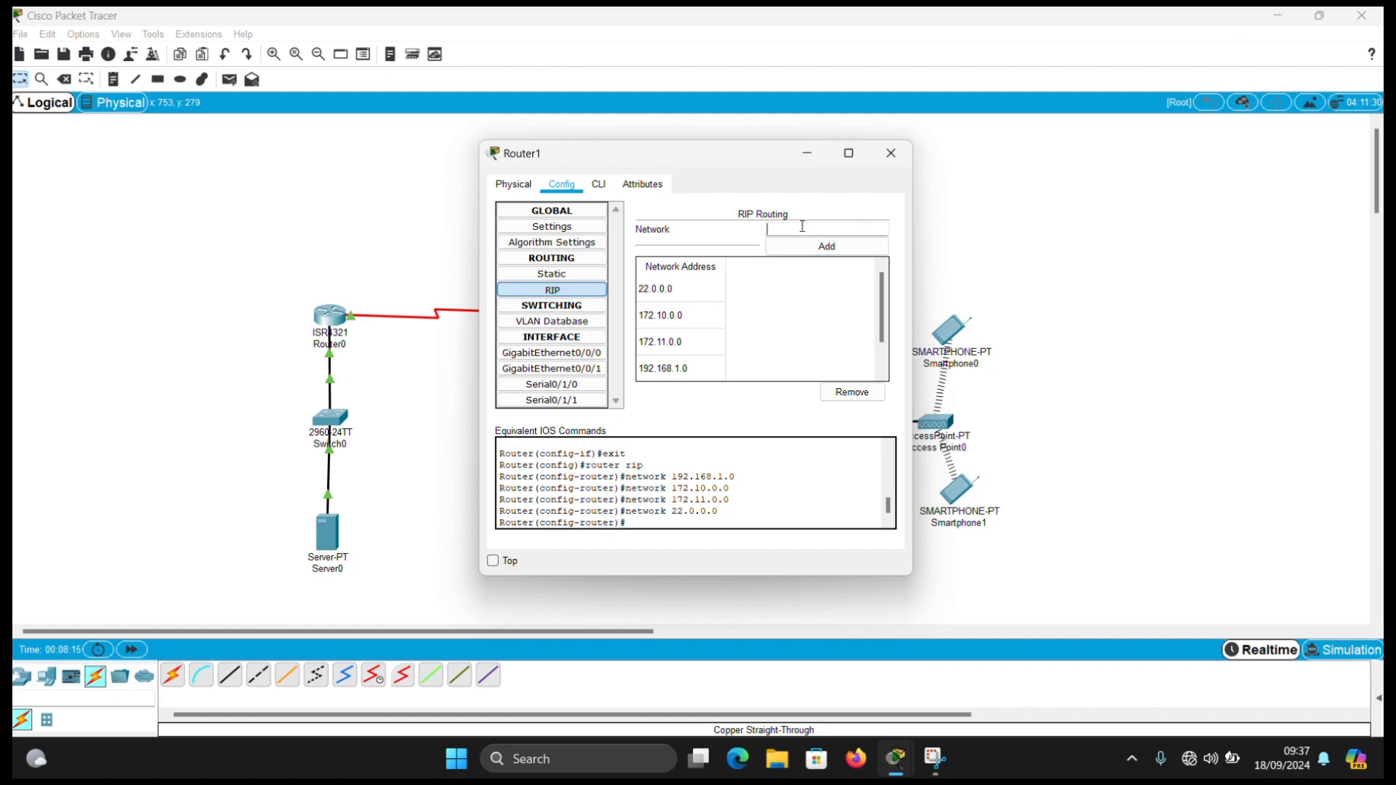
Add the network 10.0.0.0 to Router1's RIP routing and close its configuration window.
type("10")
key("BackSpace")
key("BackSpace")
type("0.0.0")
left_click(807, 253)
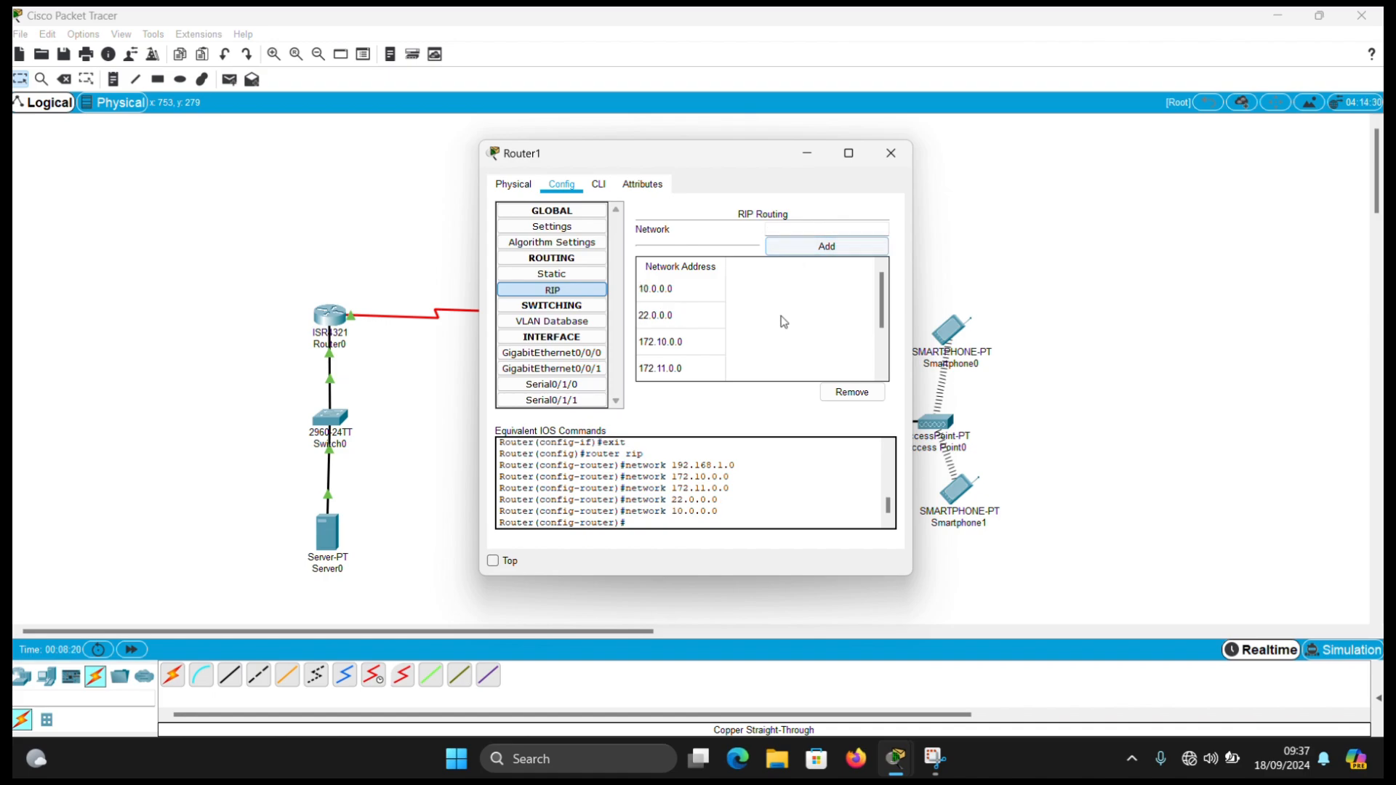
scroll(783, 322, "up", 1)
left_click(890, 153)
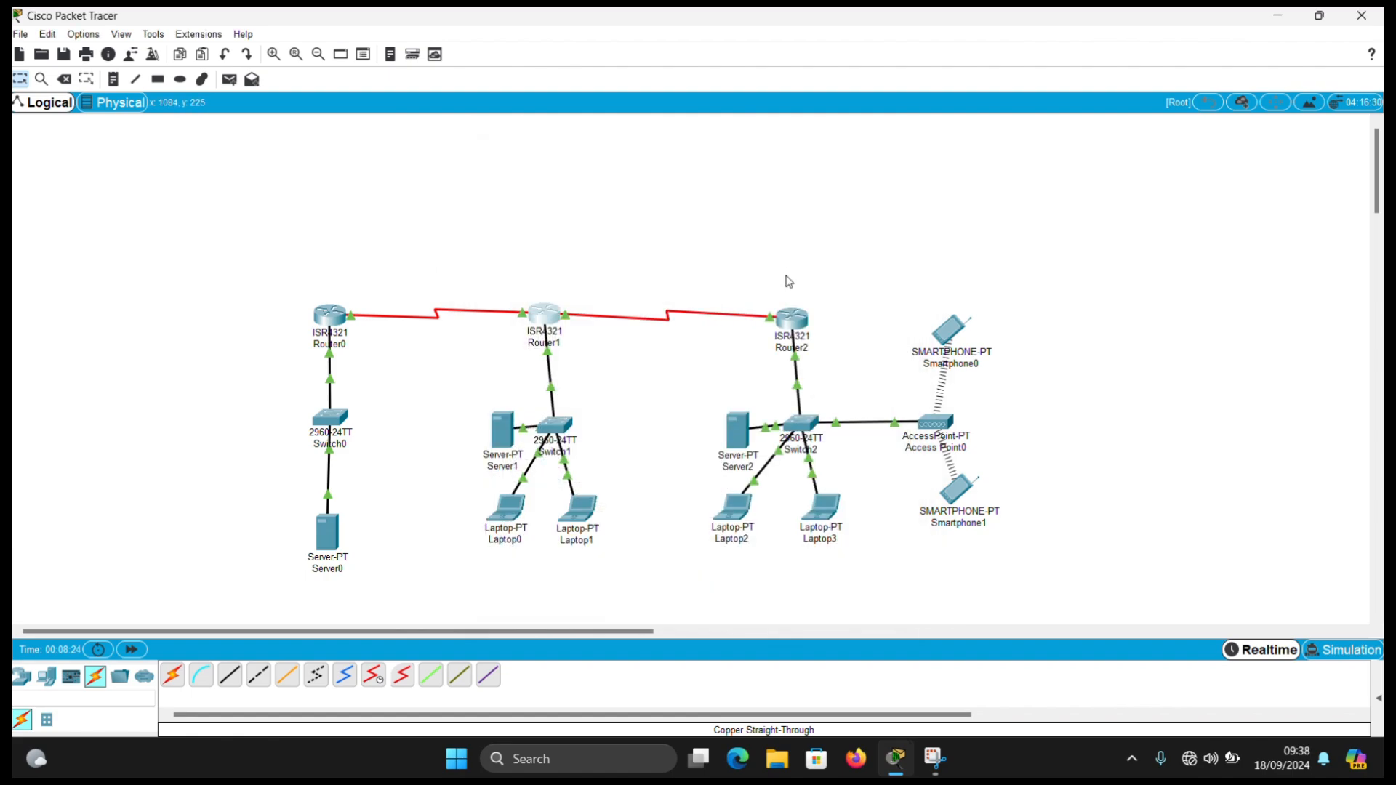
Add the network 192.168.1.0 to Router2's RIP routing.
left_click(789, 322)
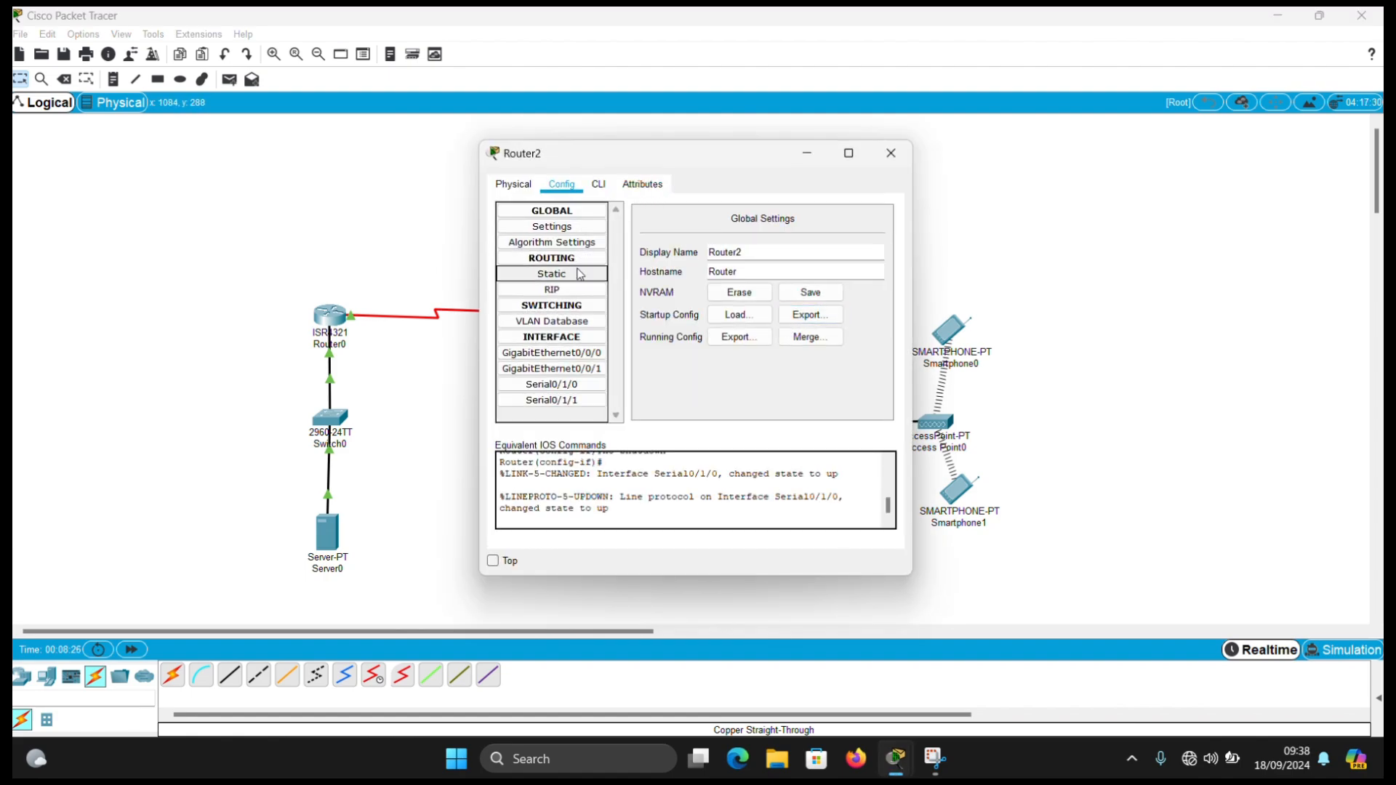
left_click(589, 290)
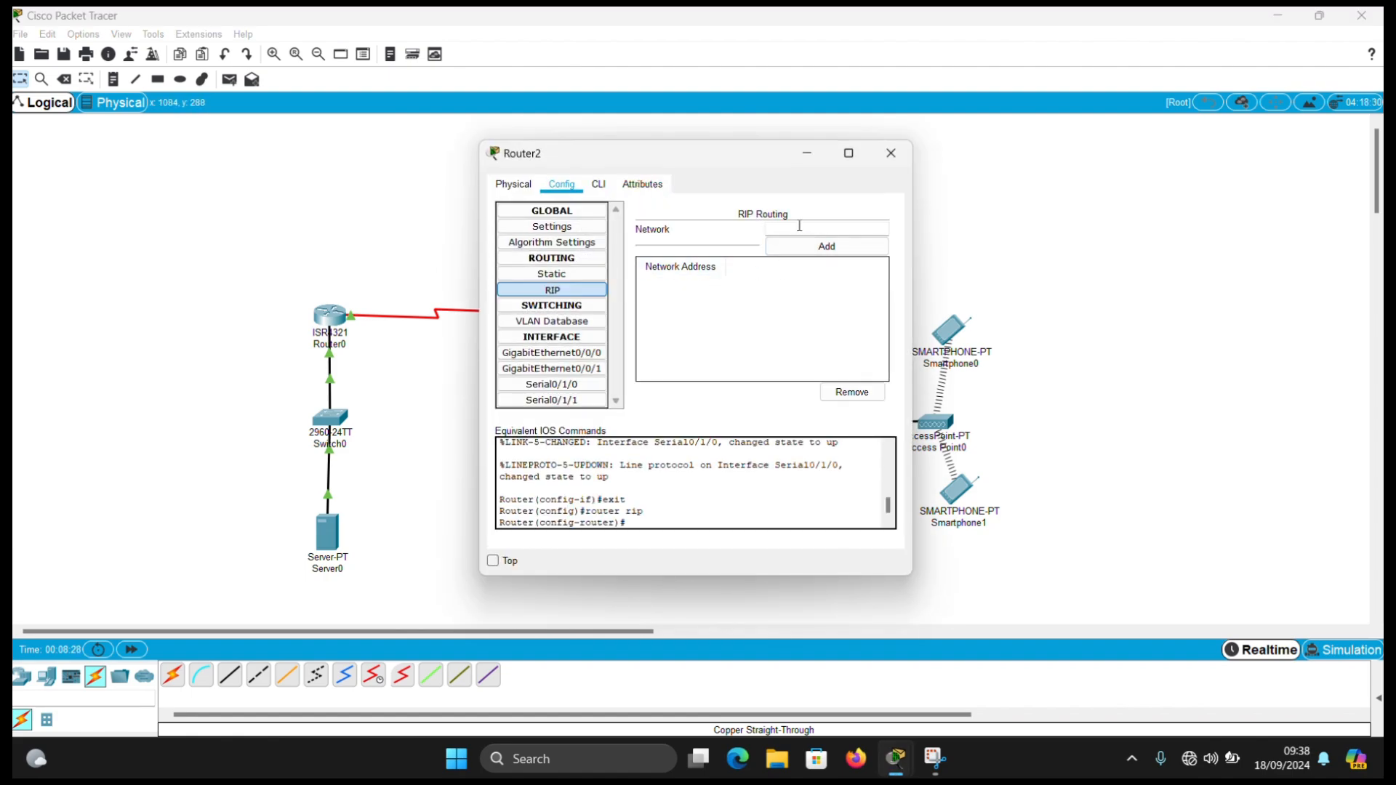
left_click(604, 38)
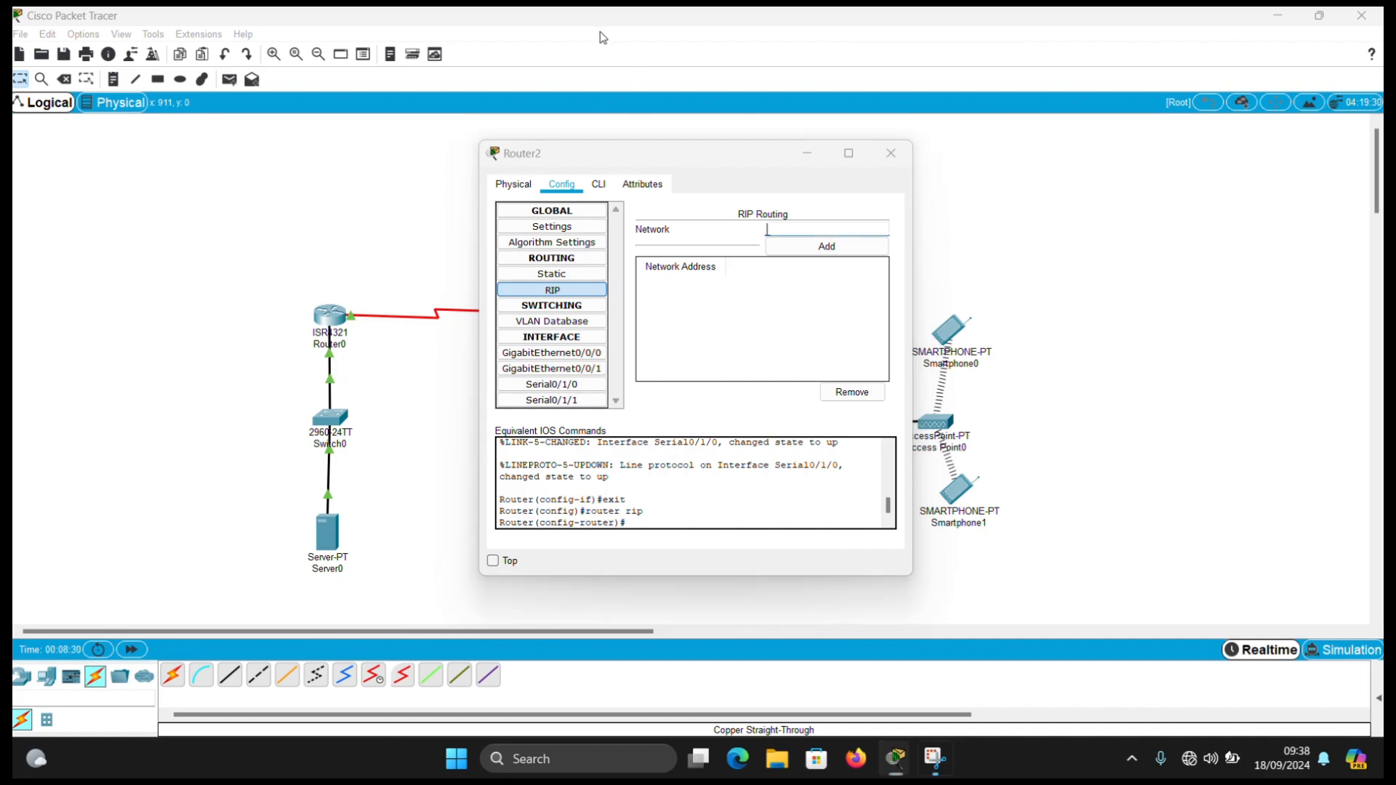
left_click(843, 229)
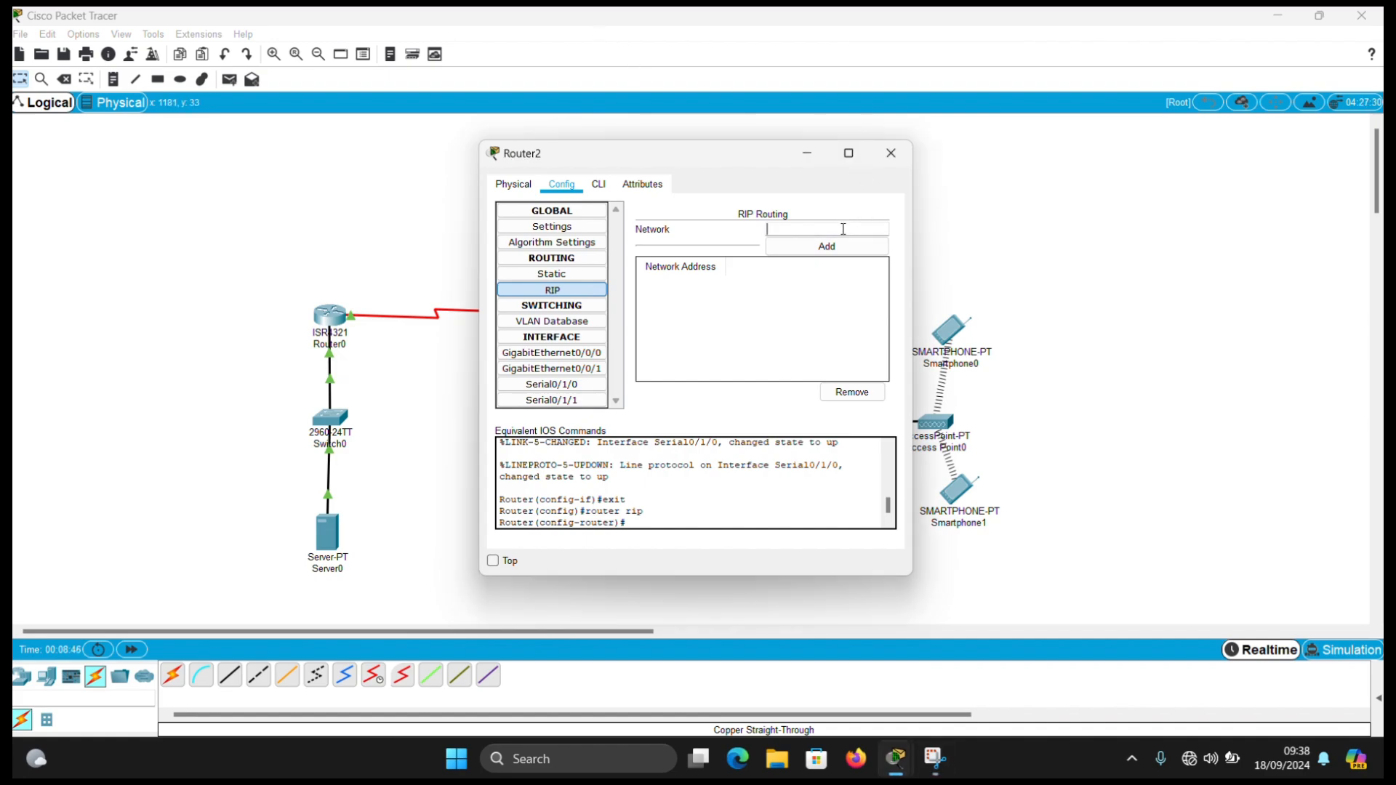
type("192.168.1.0")
left_click(846, 252)
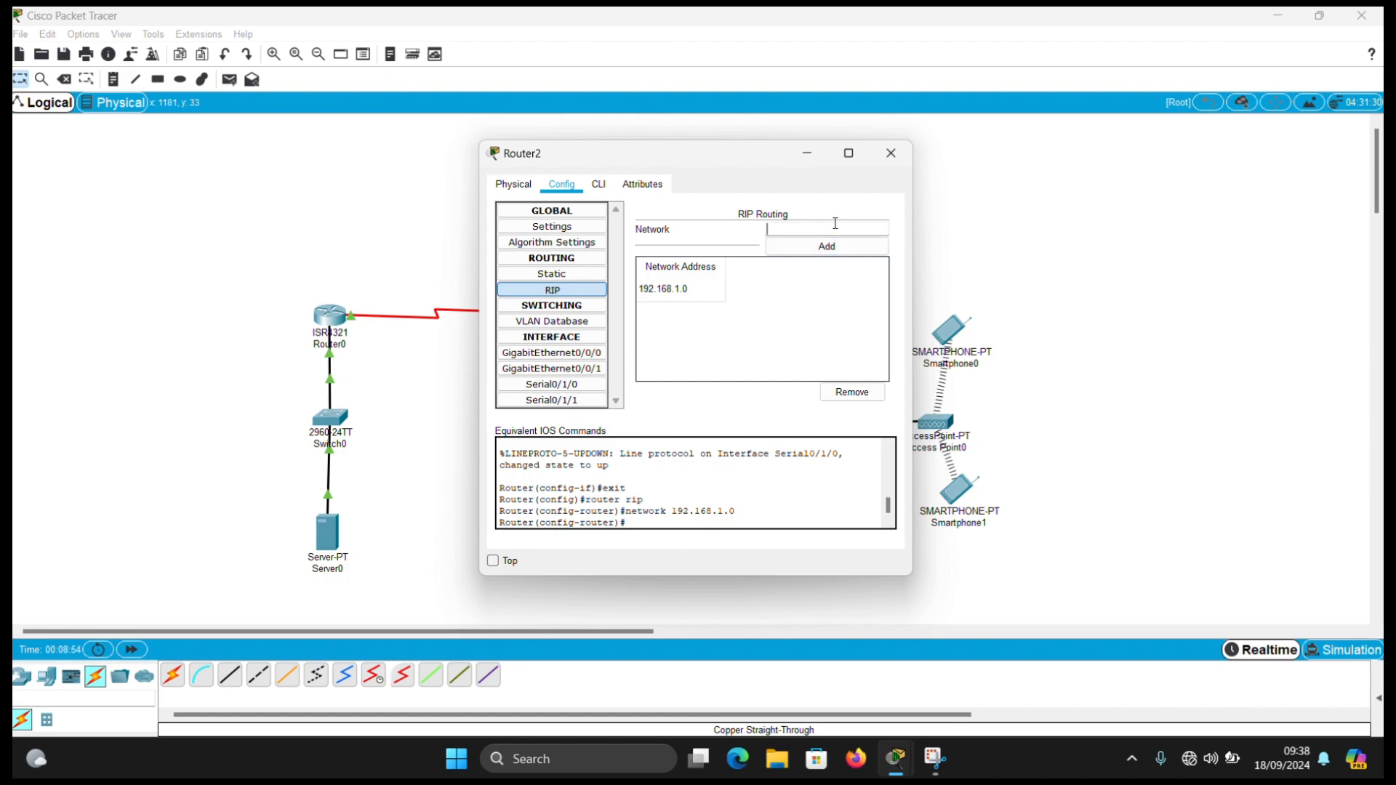
Add the serial link network 172.10.0.0 to Router2's RIP routing, copying the address for reuse.
left_click(835, 223)
type("172.10.0.0")
key("ctrl+a")
key("ctrl+c")
left_click(829, 247)
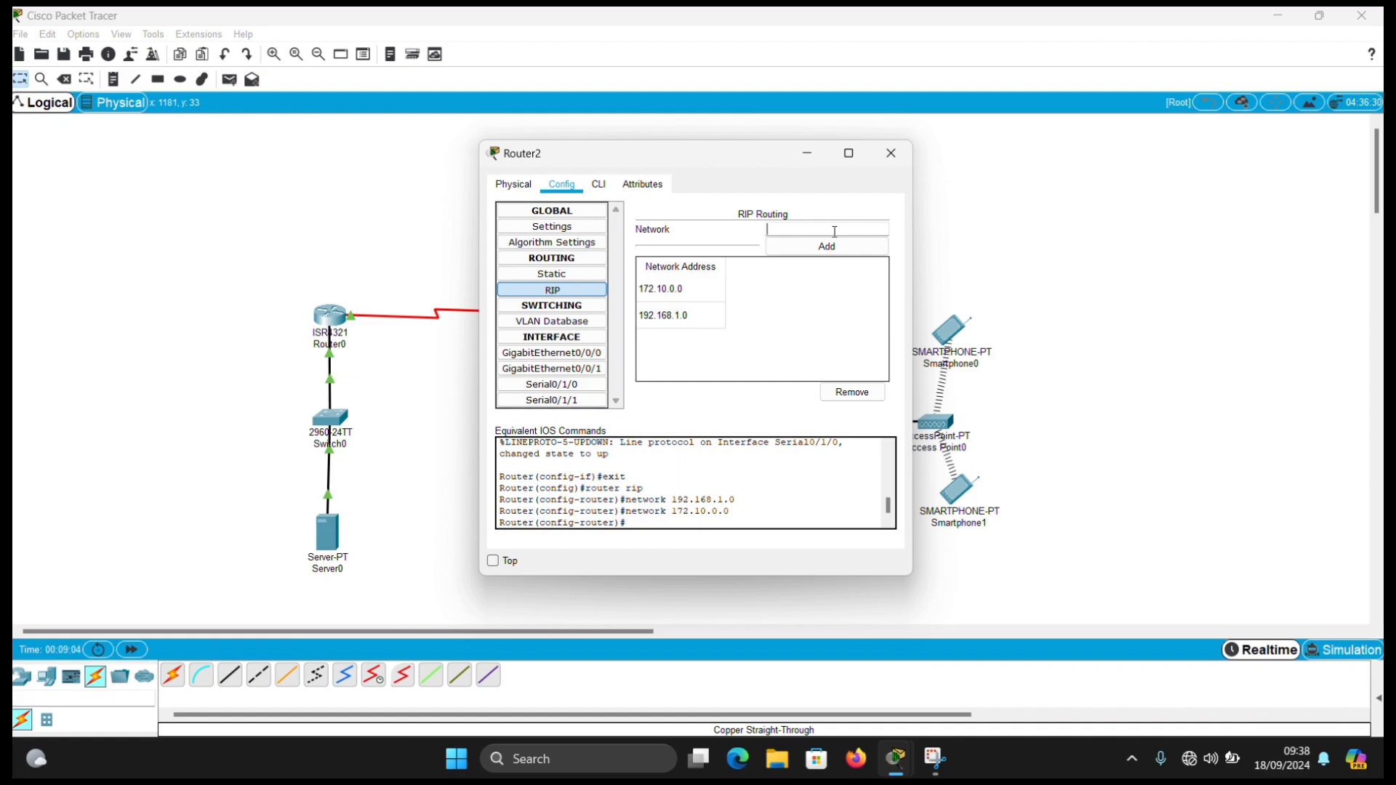
Reuse the copied address to add the network 172.11.0.0 to Router2's RIP routing.
key("ctrl+v")
key("Left")
key("Left")
key("BackSpace")
type("1")
left_click(835, 247)
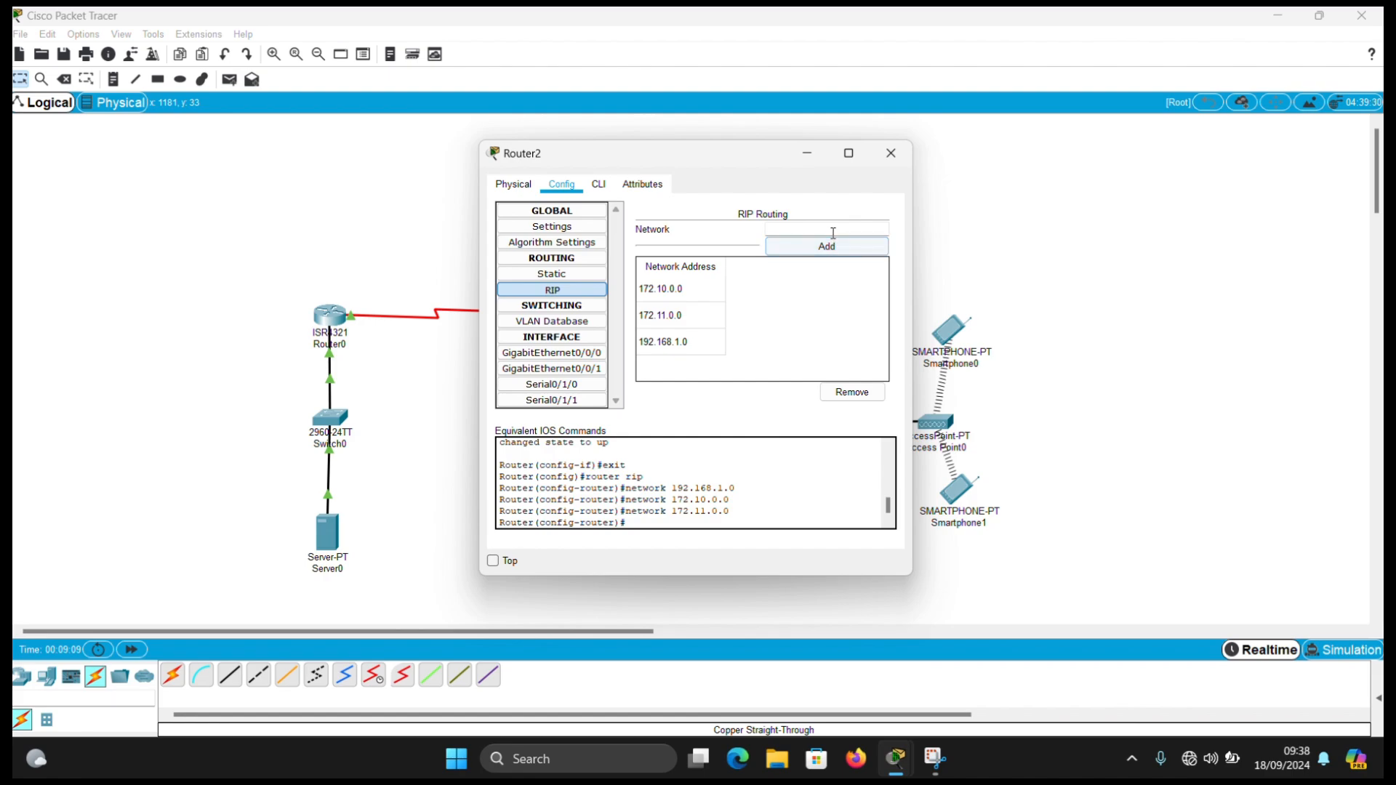
Add the networks 22.13.0.0 and 10.0.0.0 to Router2's RIP routing and close its configuration window.
left_click(833, 230)
type("22.13.0.0")
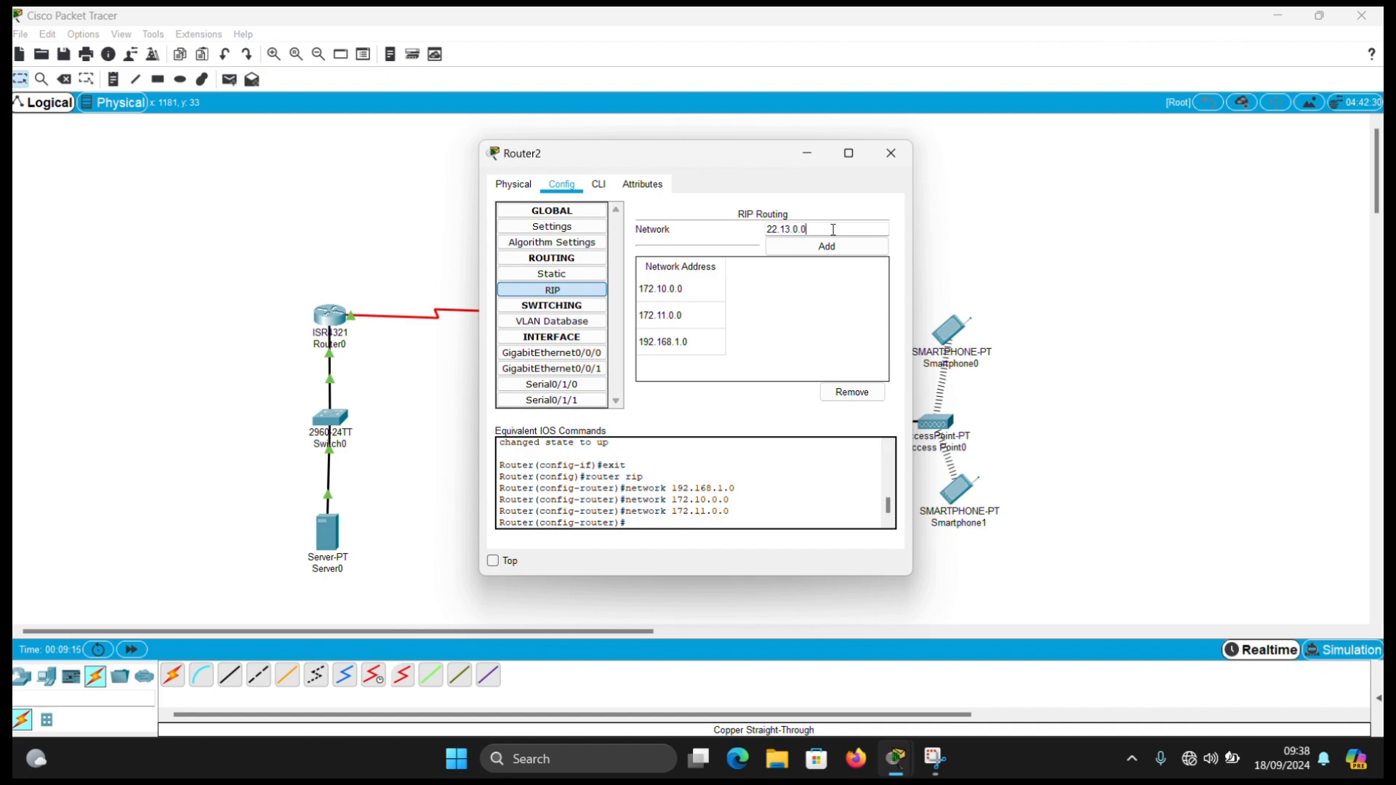
left_click(834, 247)
left_click(834, 222)
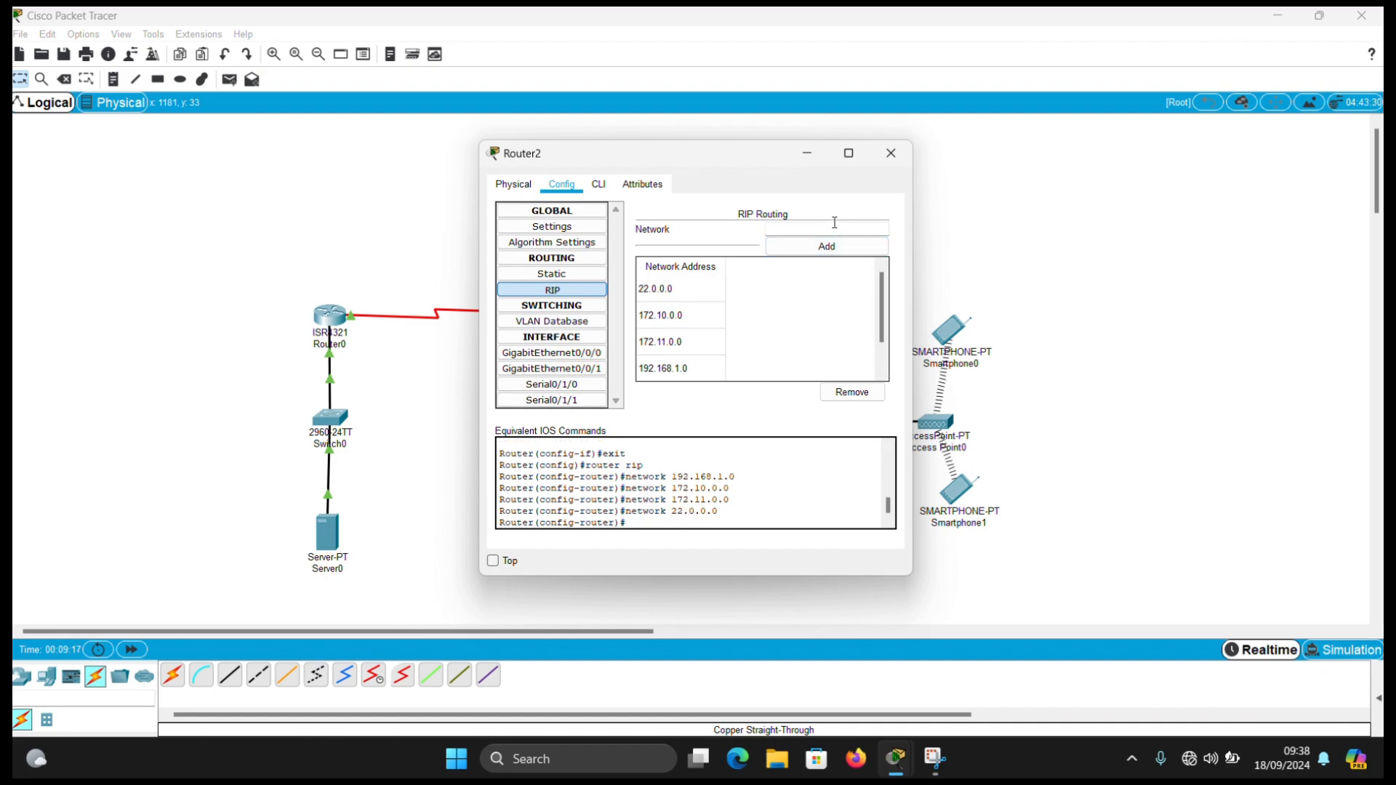
type("10.0.0.0")
left_click(836, 246)
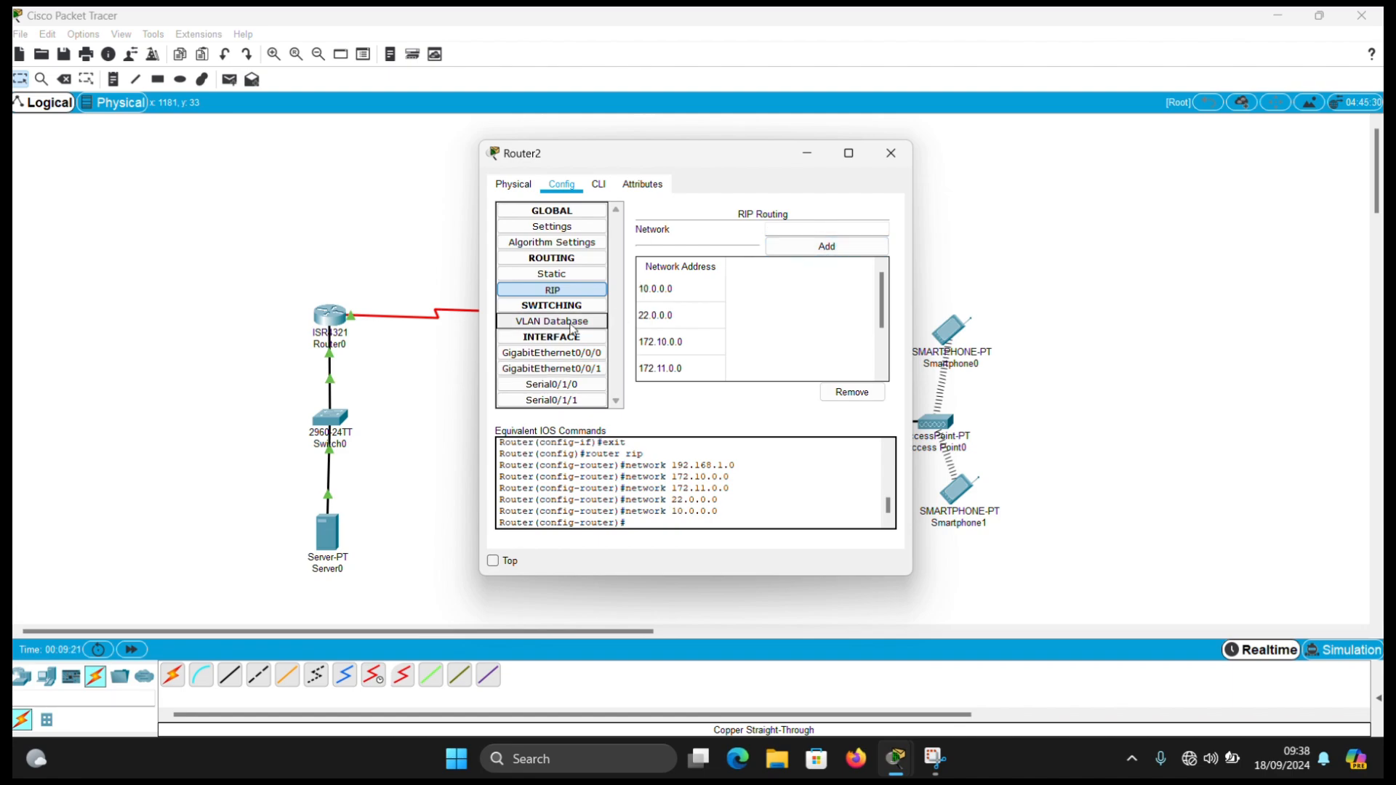
left_click(890, 153)
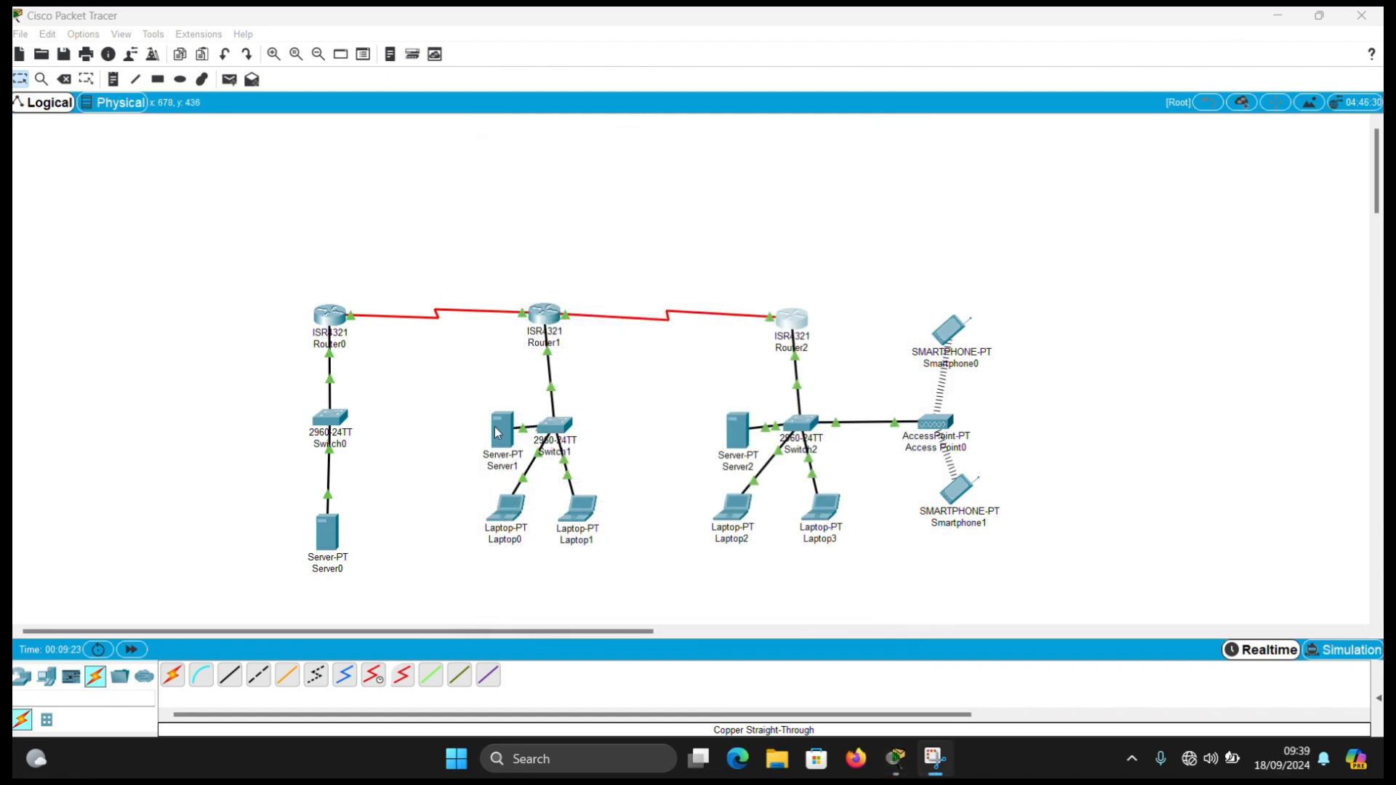
Rename Server0 as "Server DNS & WEB".
left_click(339, 568)
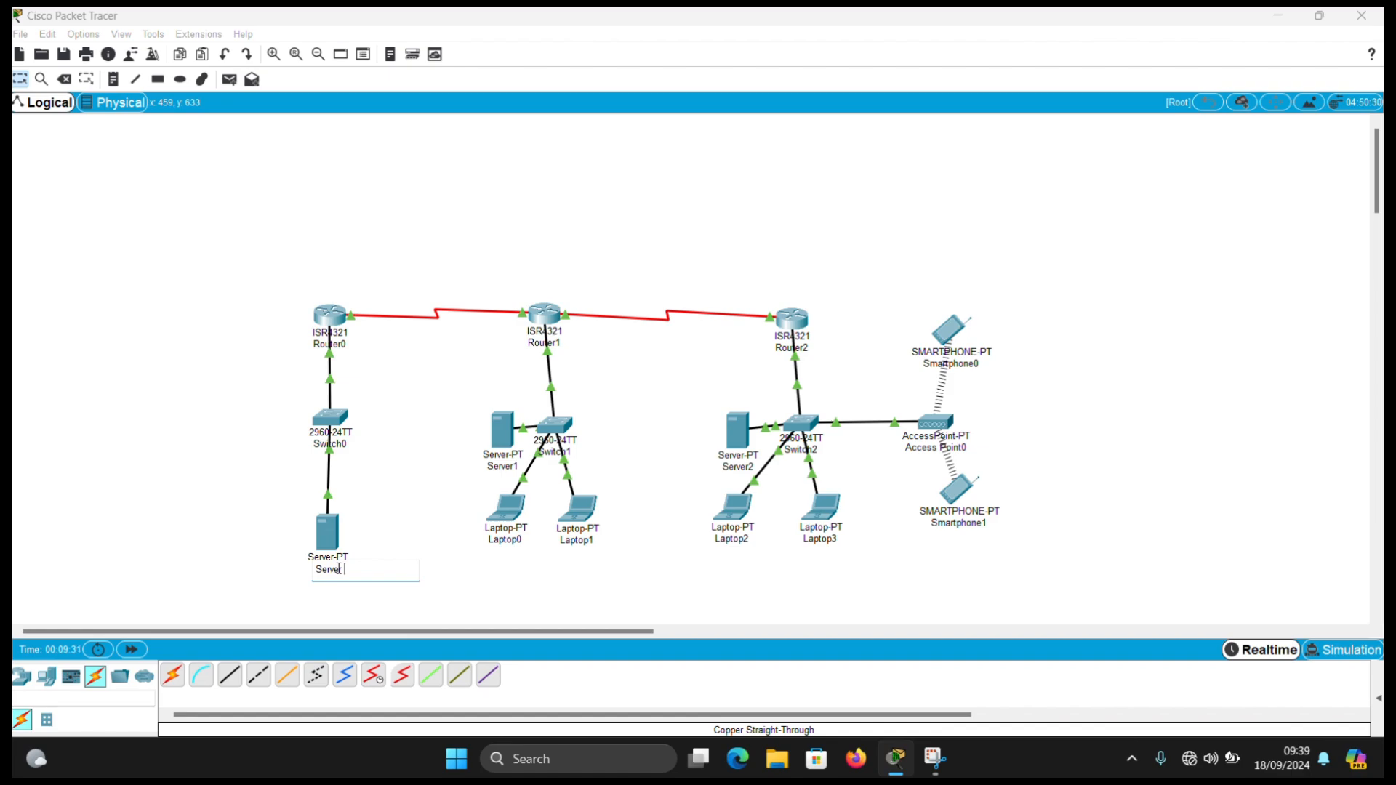
type("DNS & WEB")
left_click(402, 515)
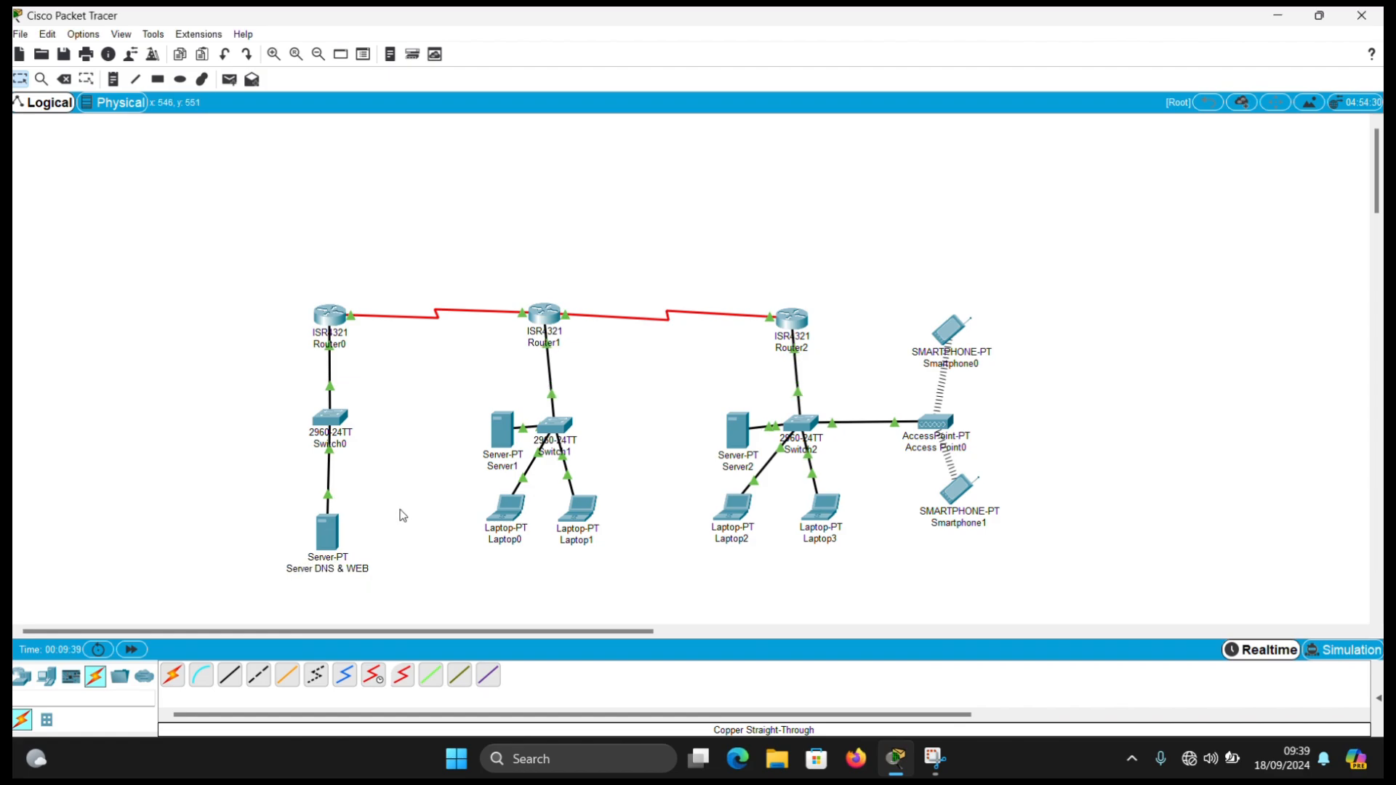
Set the static IP address of Server DNS & WEB to 10.10.10.2 with subnet mask 255.0.0.0.
left_click(344, 533)
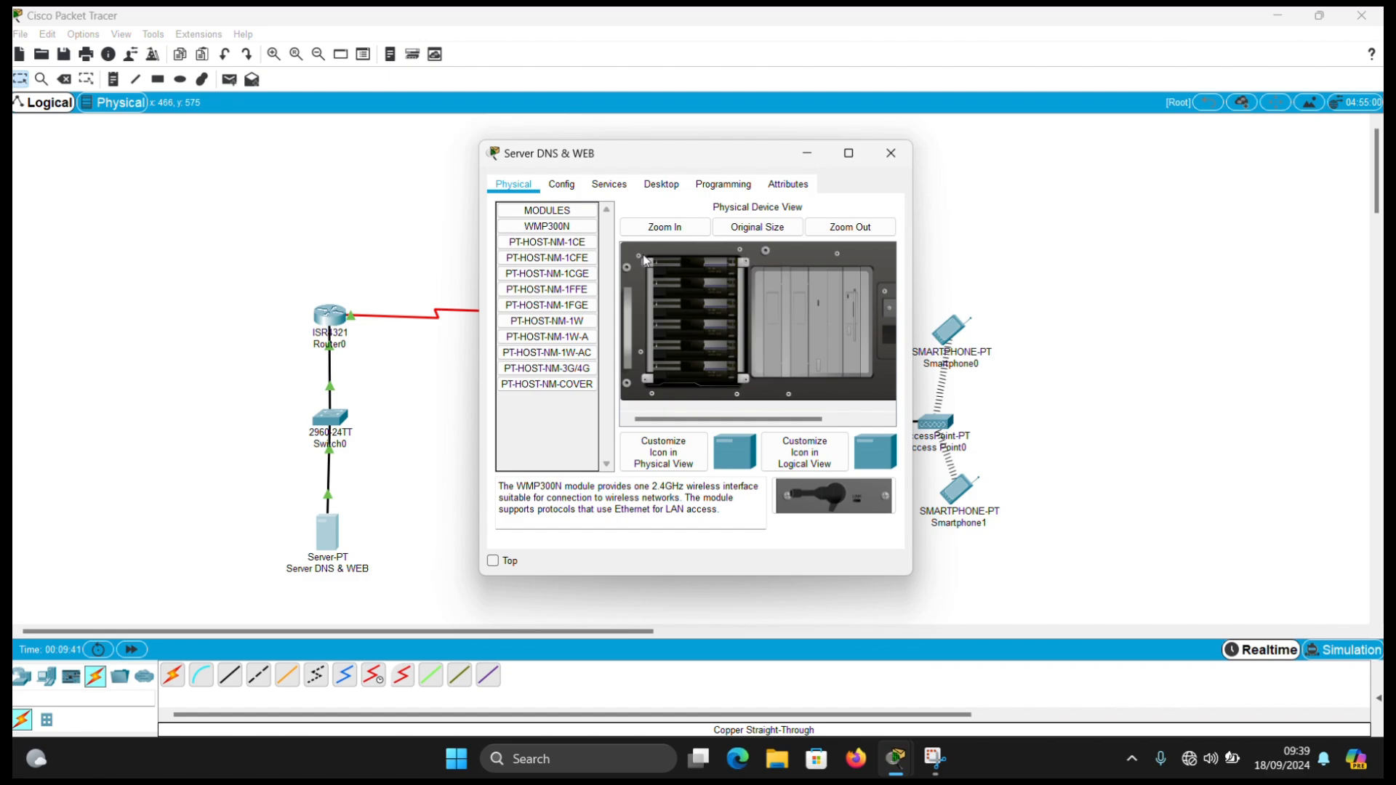
left_click(643, 186)
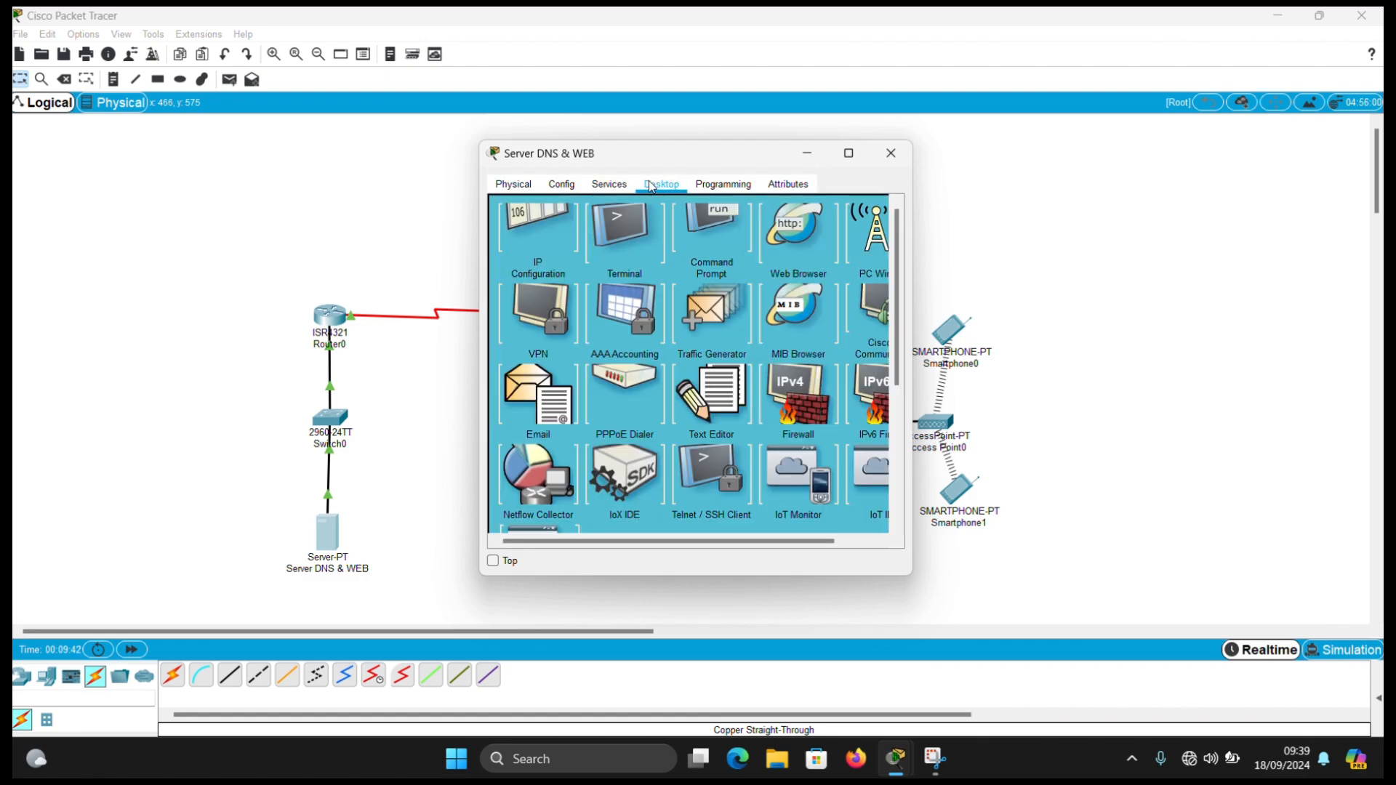
left_click(550, 251)
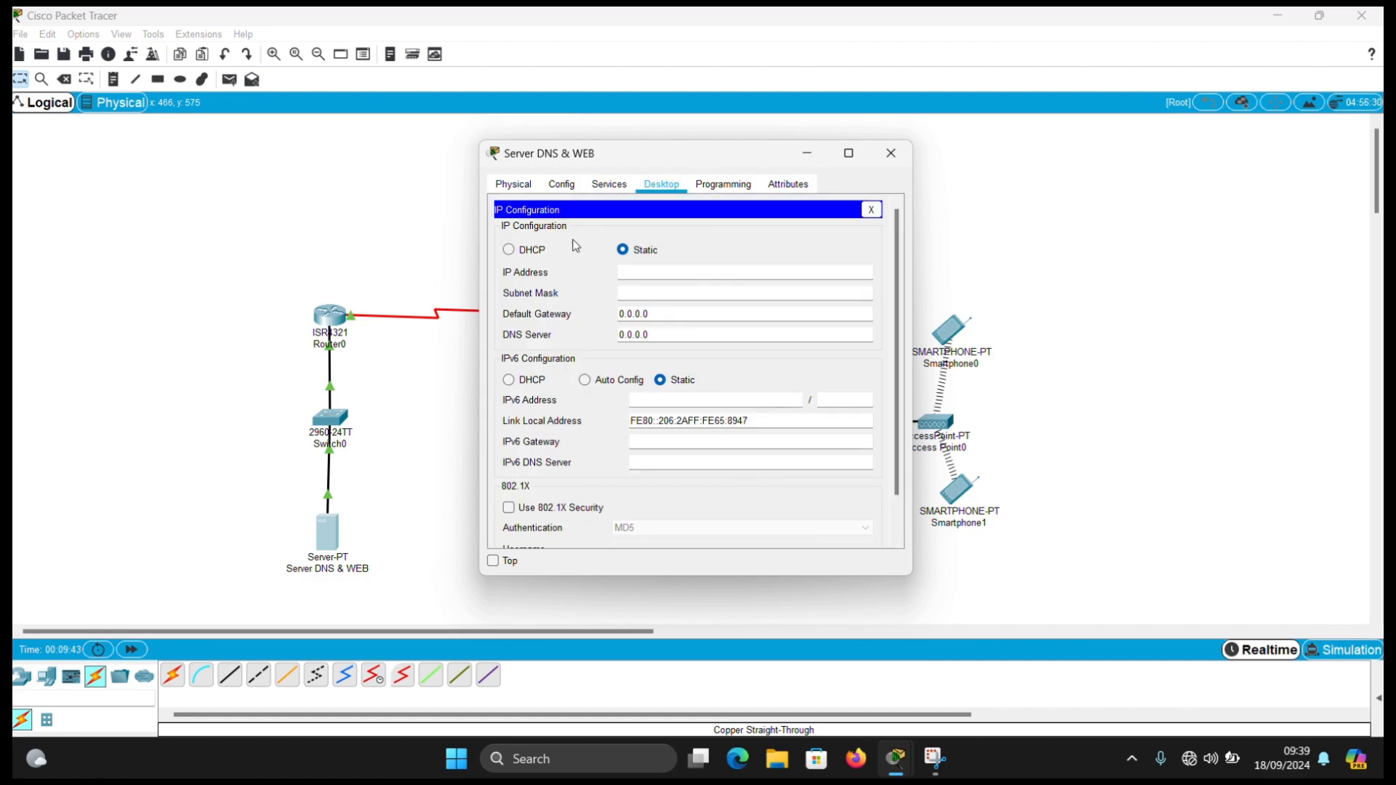
left_click(678, 272)
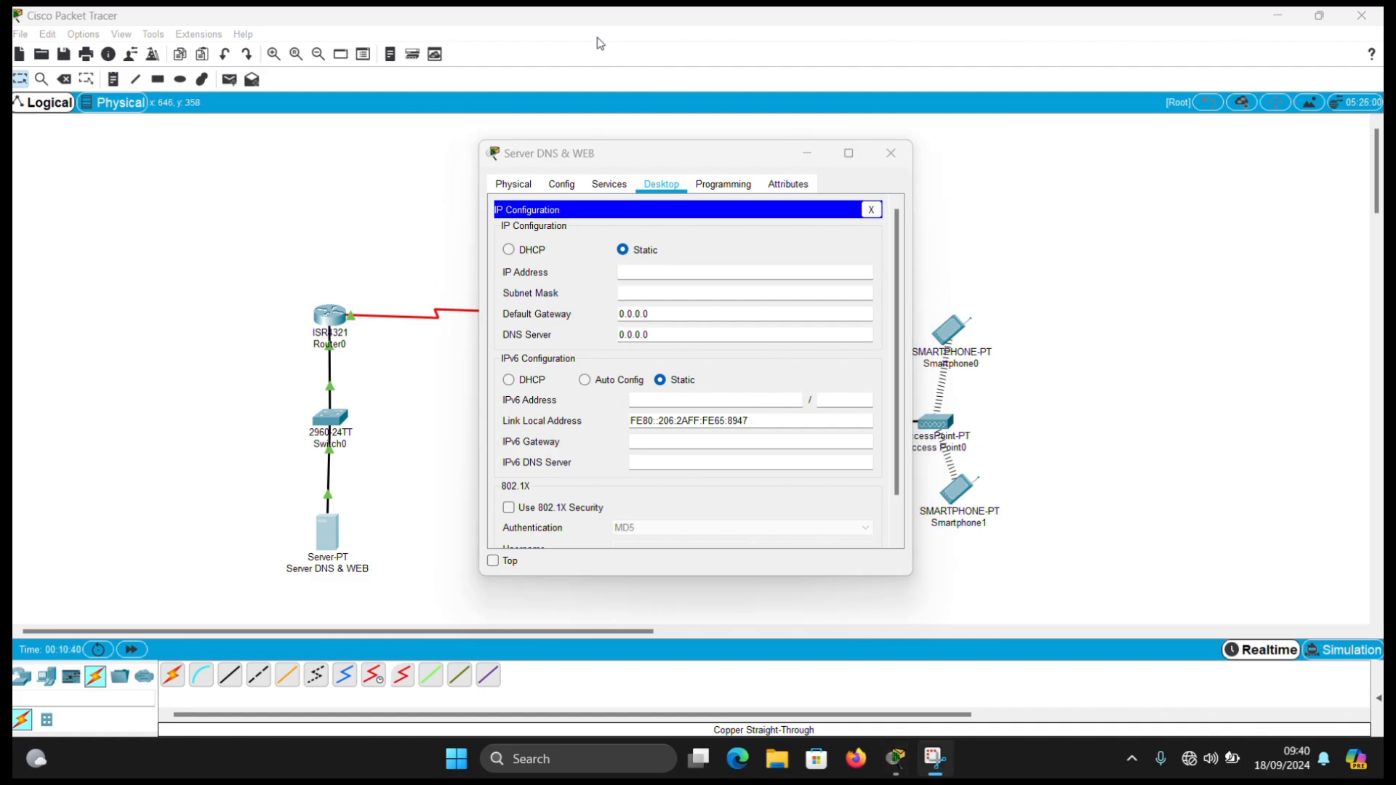
left_click(683, 273)
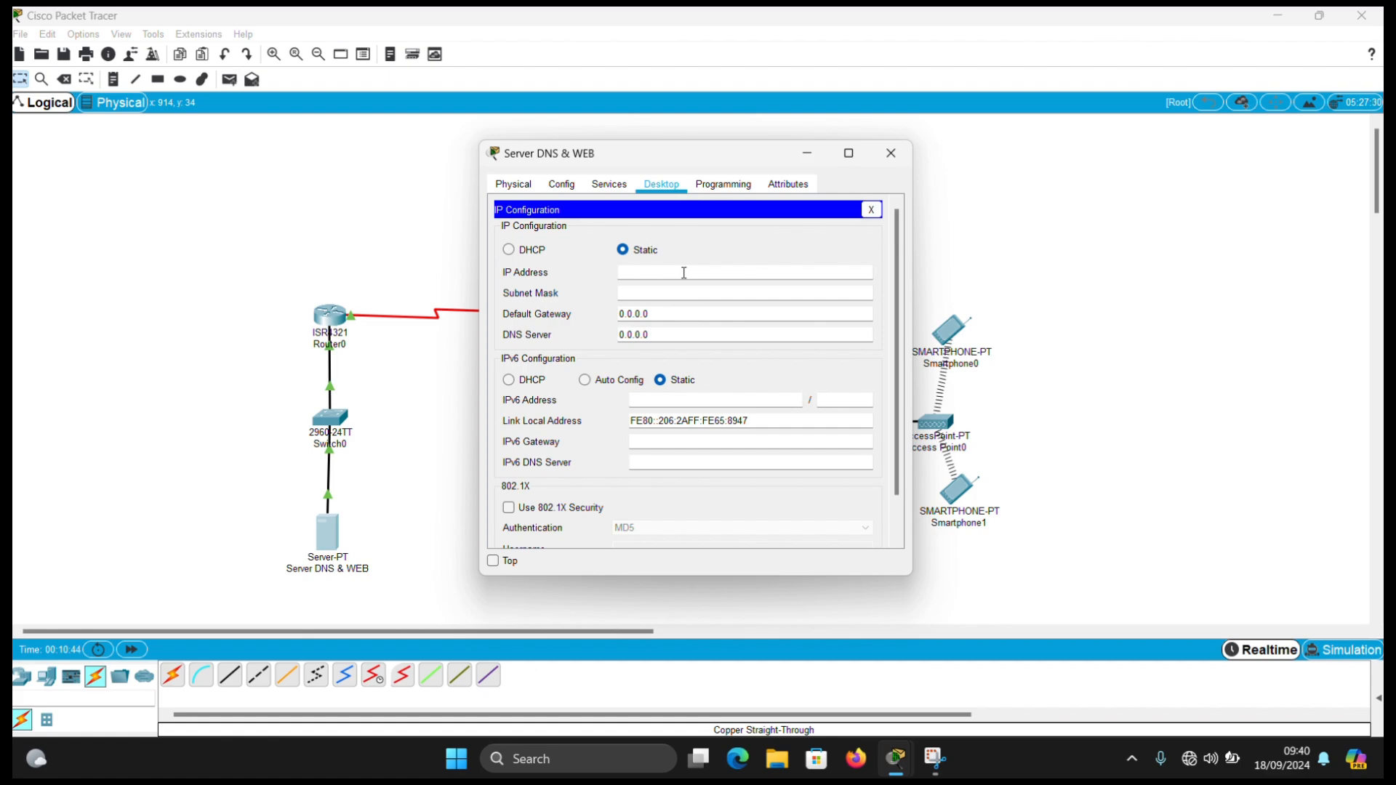
type("10.10.10.1")
key("BackSpace")
type("2")
key("Tab")
Set the default gateway of Server DNS & WEB to 10.10.10.1.
double_click(648, 313)
key("ctrl+a")
key("BackSpace")
type("10.10.10.1")
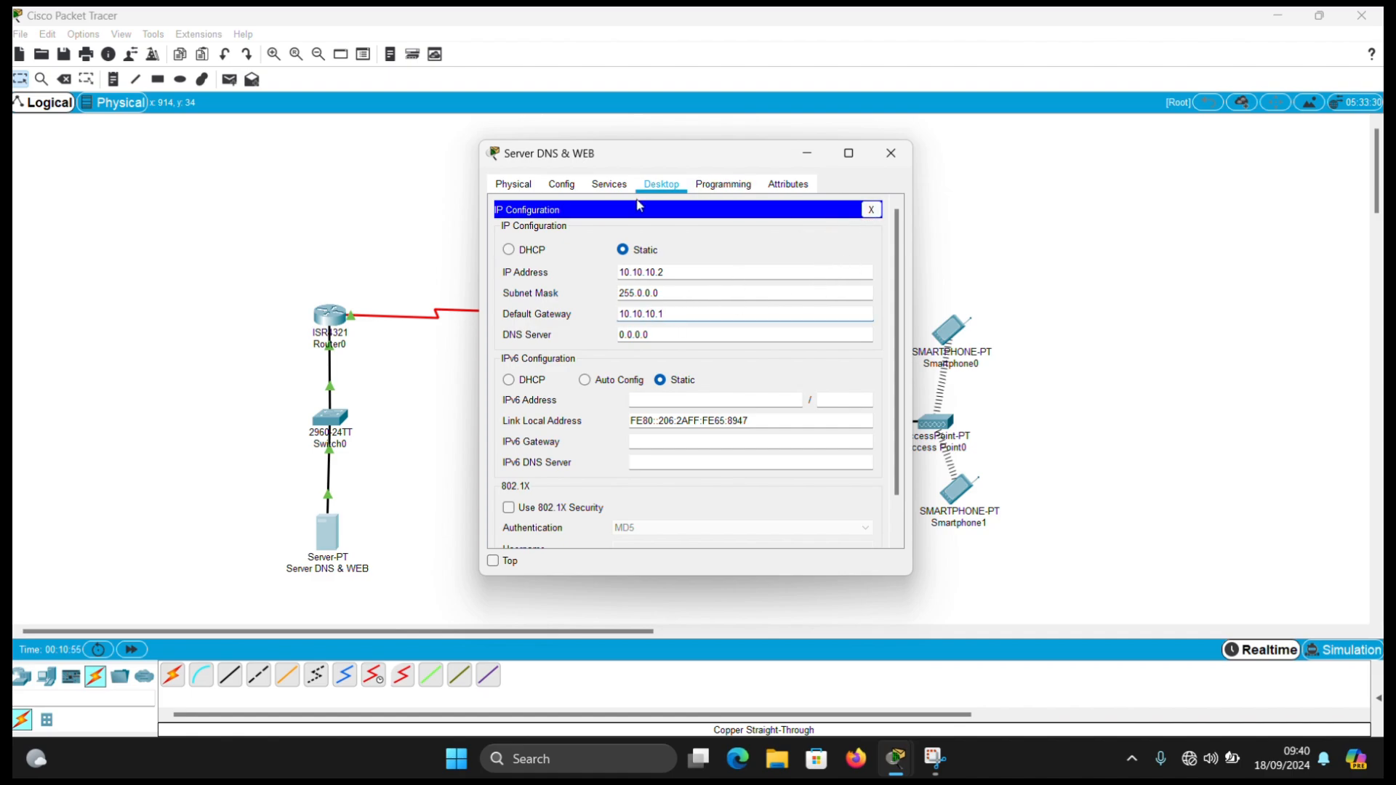
Set the DNS server address of Server DNS & WEB to 10.10.10.2.
double_click(683, 337)
key("BackSpace")
key("BackSpace")
key("BackSpace")
key("BackSpace")
key("BackSpace")
key("BackSpace")
key("BackSpace")
type("10.10.10.1")
key("BackSpace")
type("2")
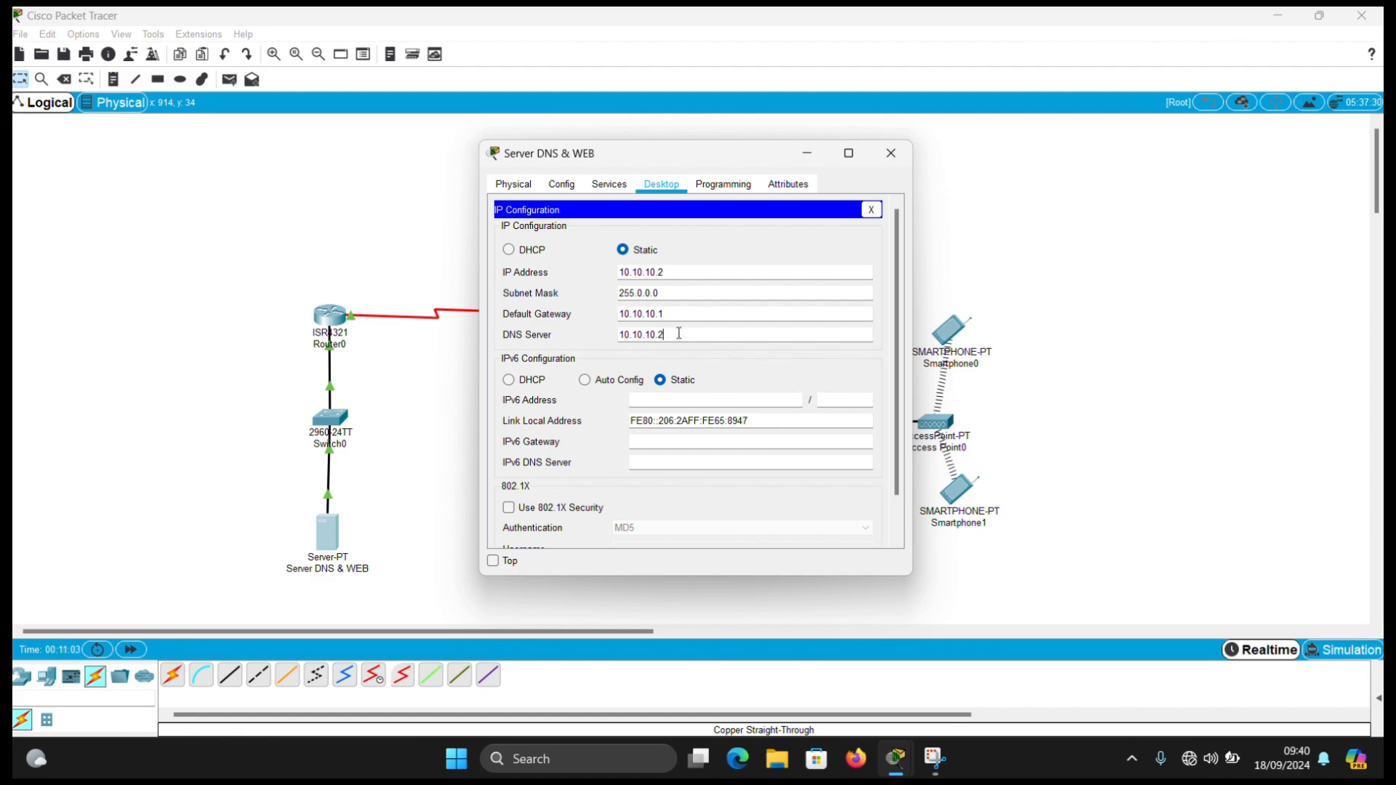
Add a DNS A record named "ilammm" for 10.10.10.2 on Server DNS & WEB and turn its DNS service on.
left_click(602, 191)
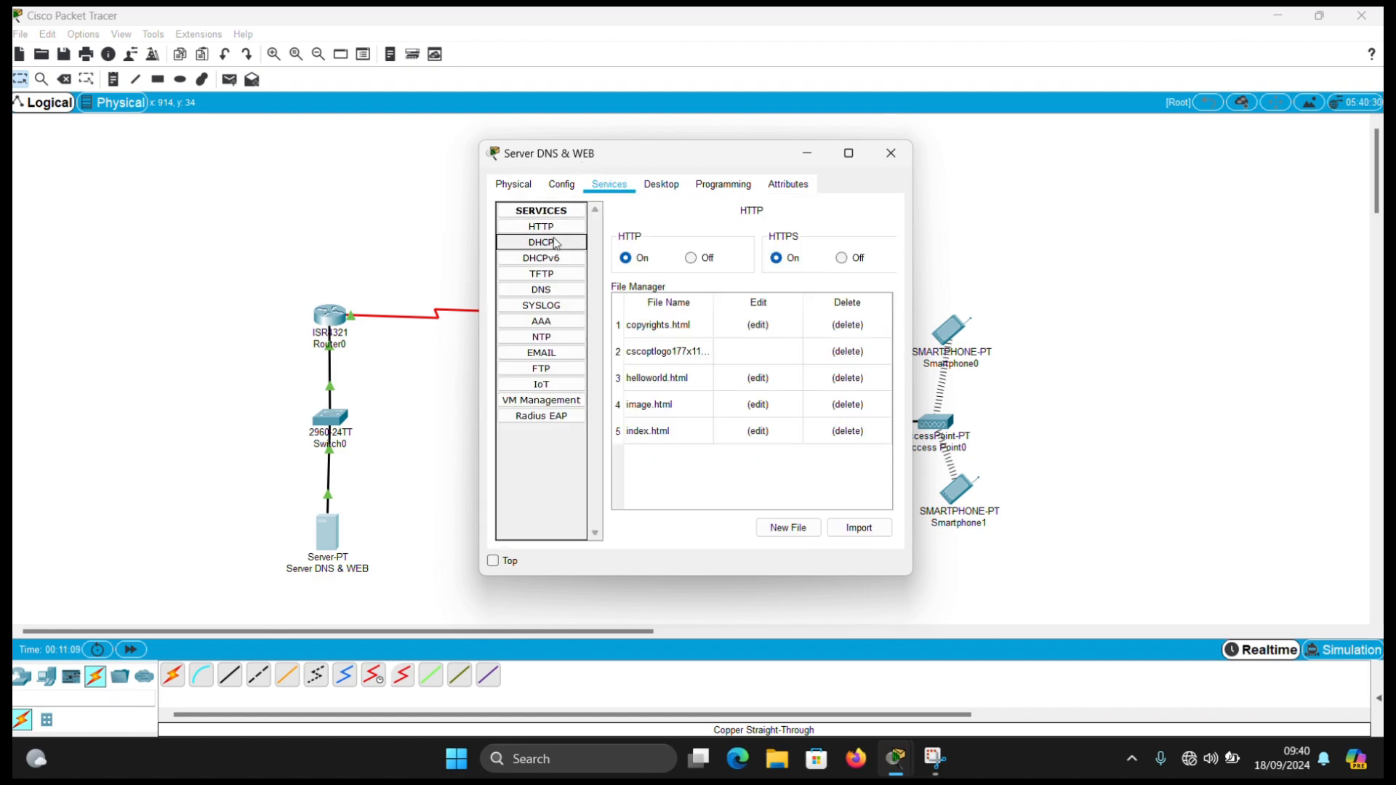
left_click(556, 294)
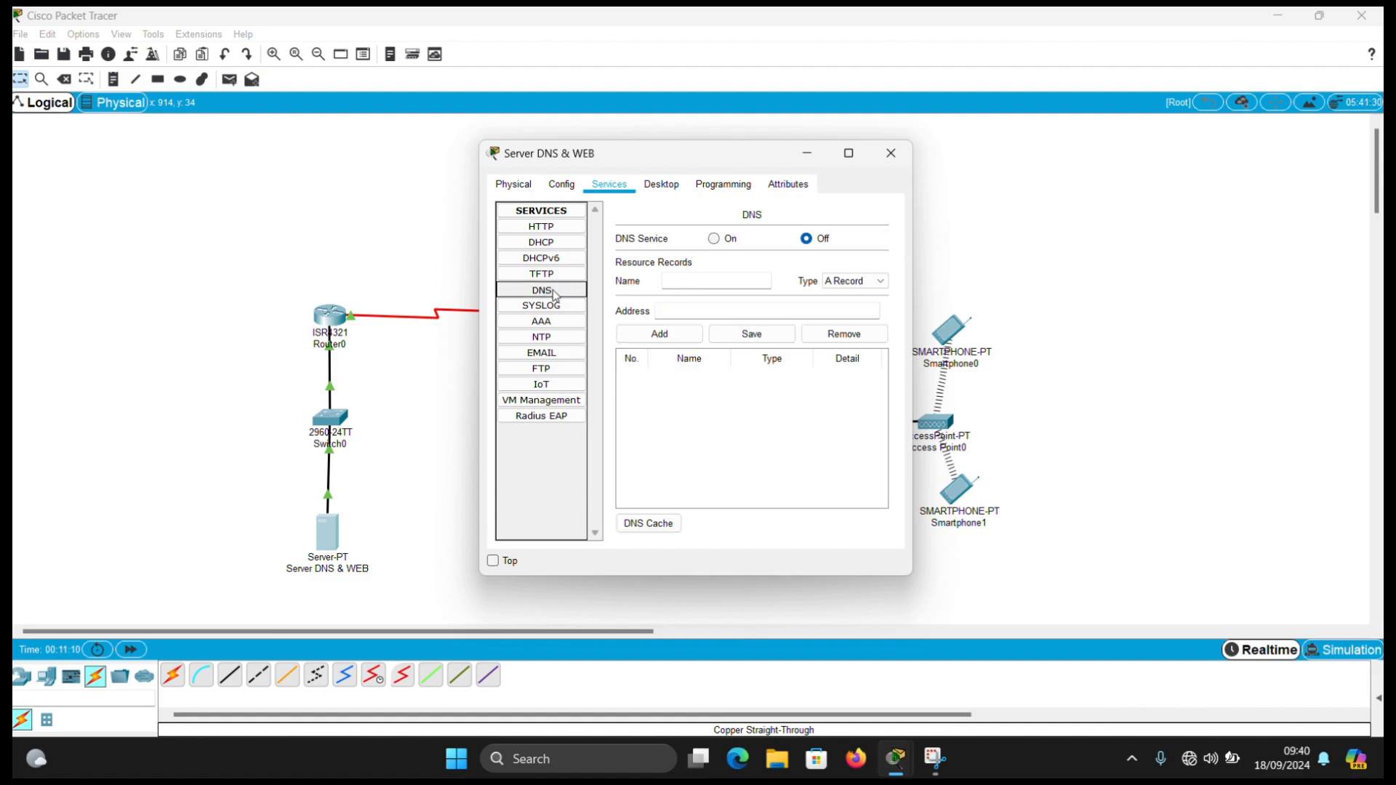
left_click(714, 280)
type("ila")
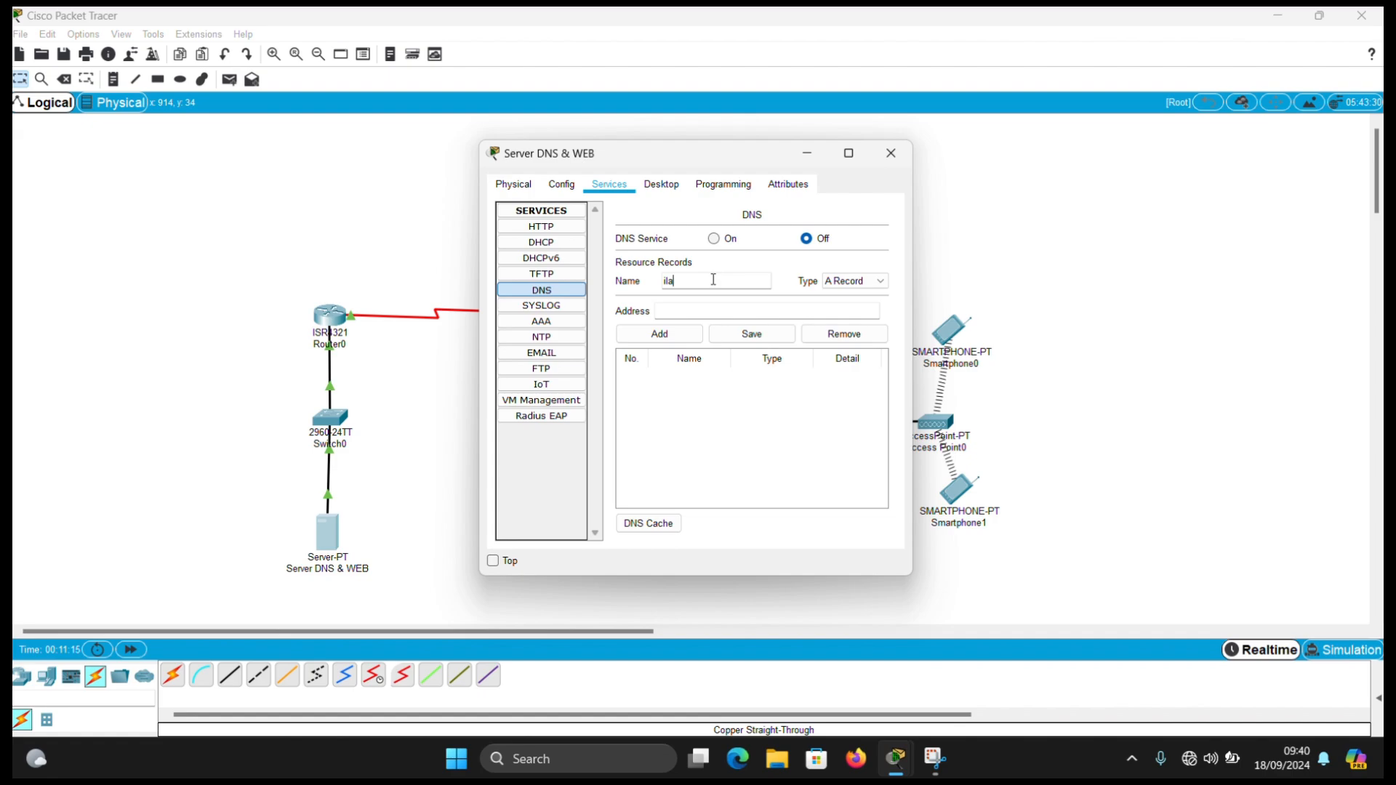
type("mmm")
left_click(716, 311)
type("10.10.10.1")
key("BackSpace")
type("2")
left_click(694, 333)
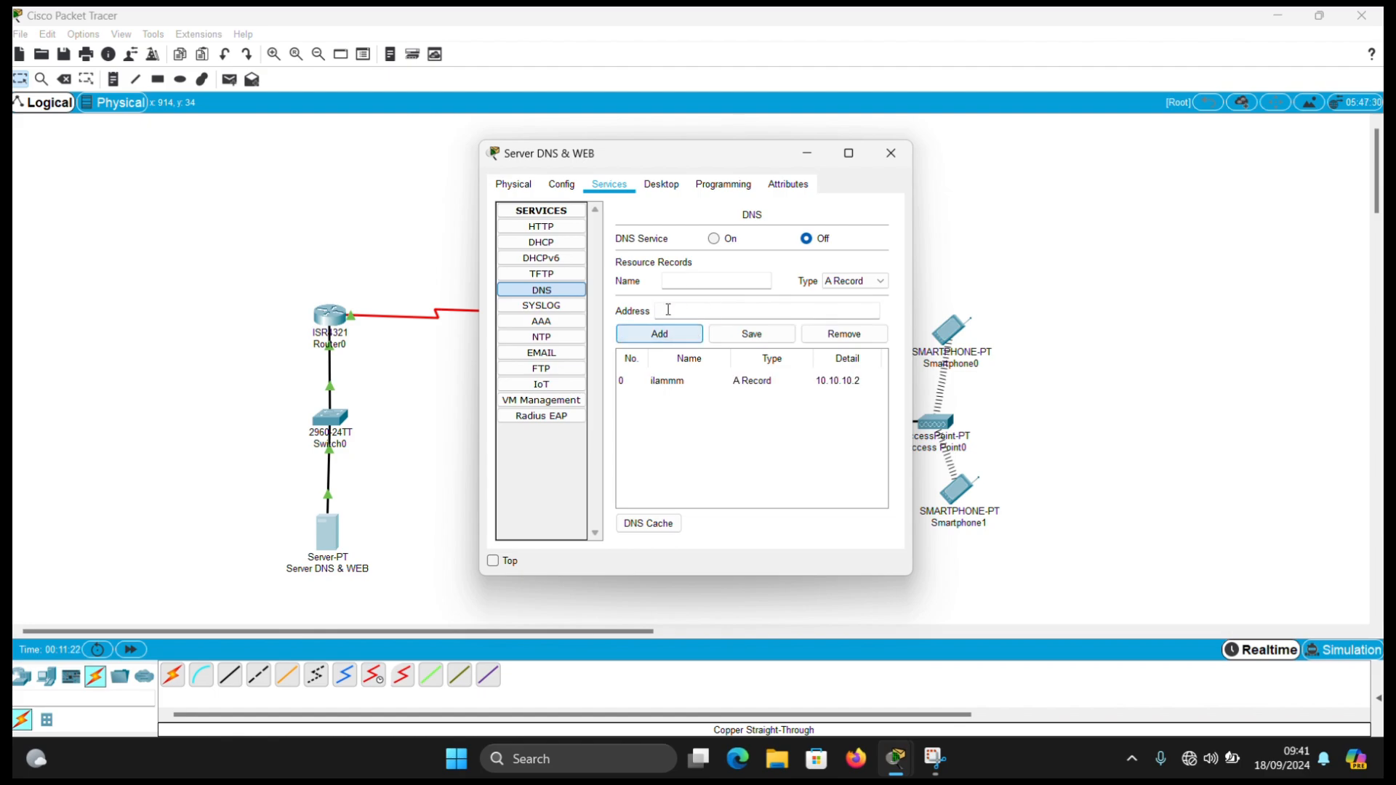
left_click(716, 240)
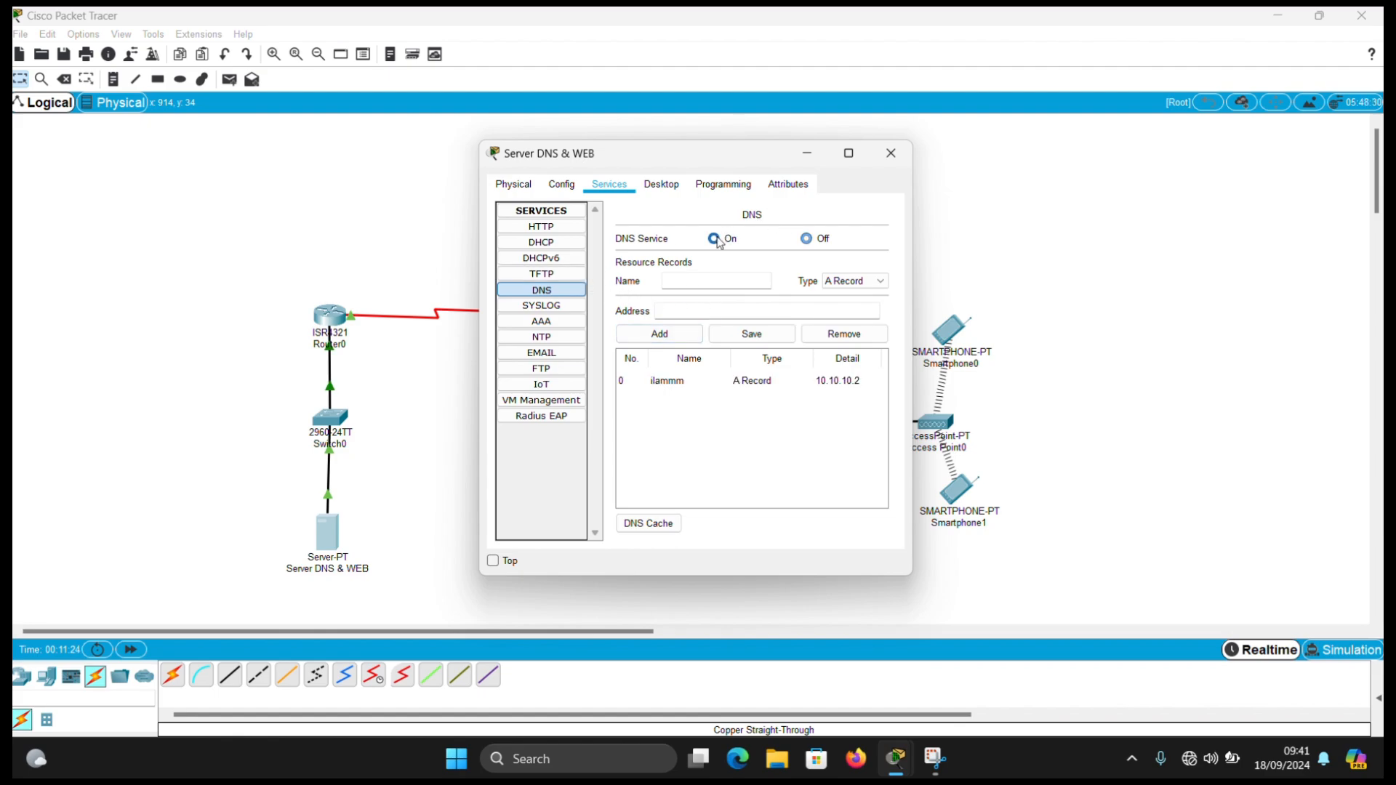
Open the server's index.html web page for editing and replace the heading "Cisco Packet Tracer" with "Sukses".
left_click(560, 230)
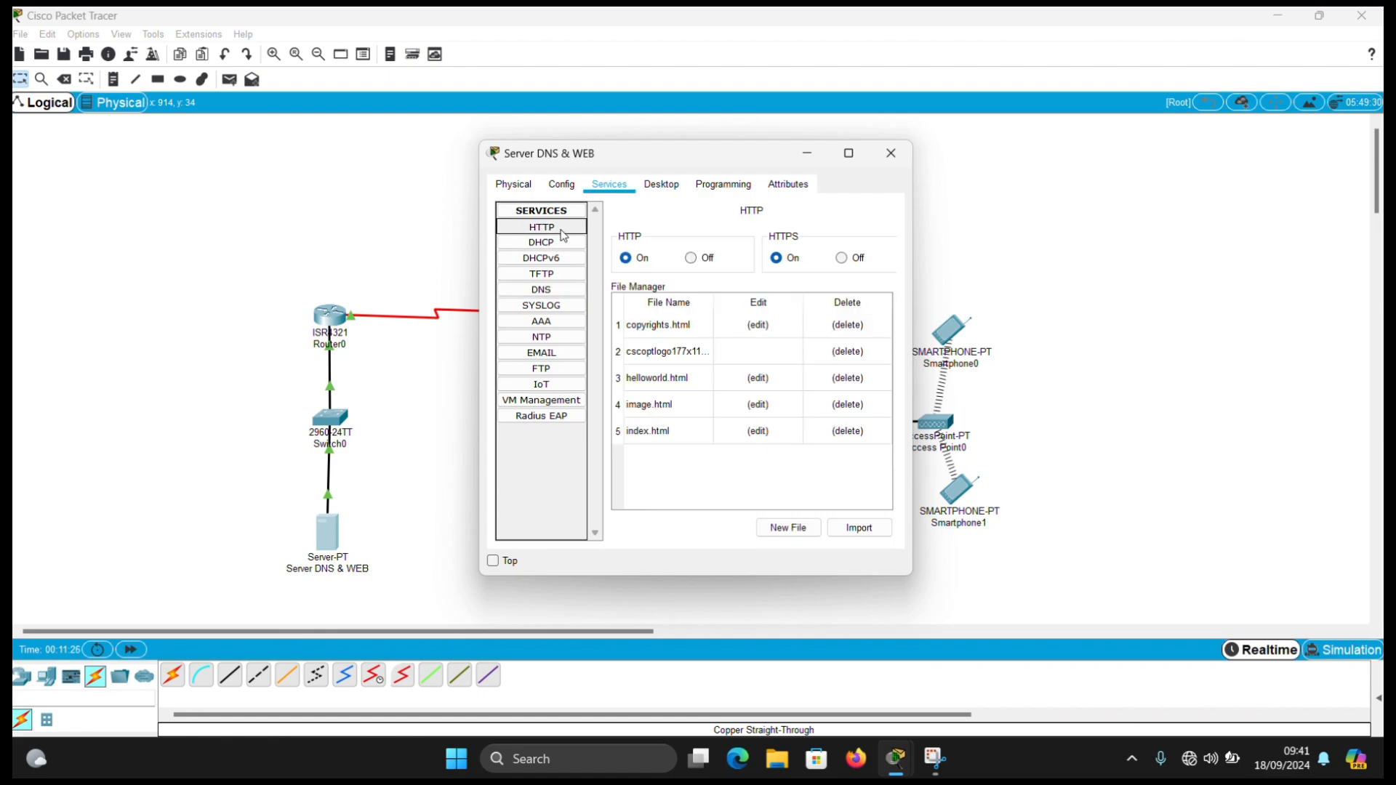
left_click(758, 433)
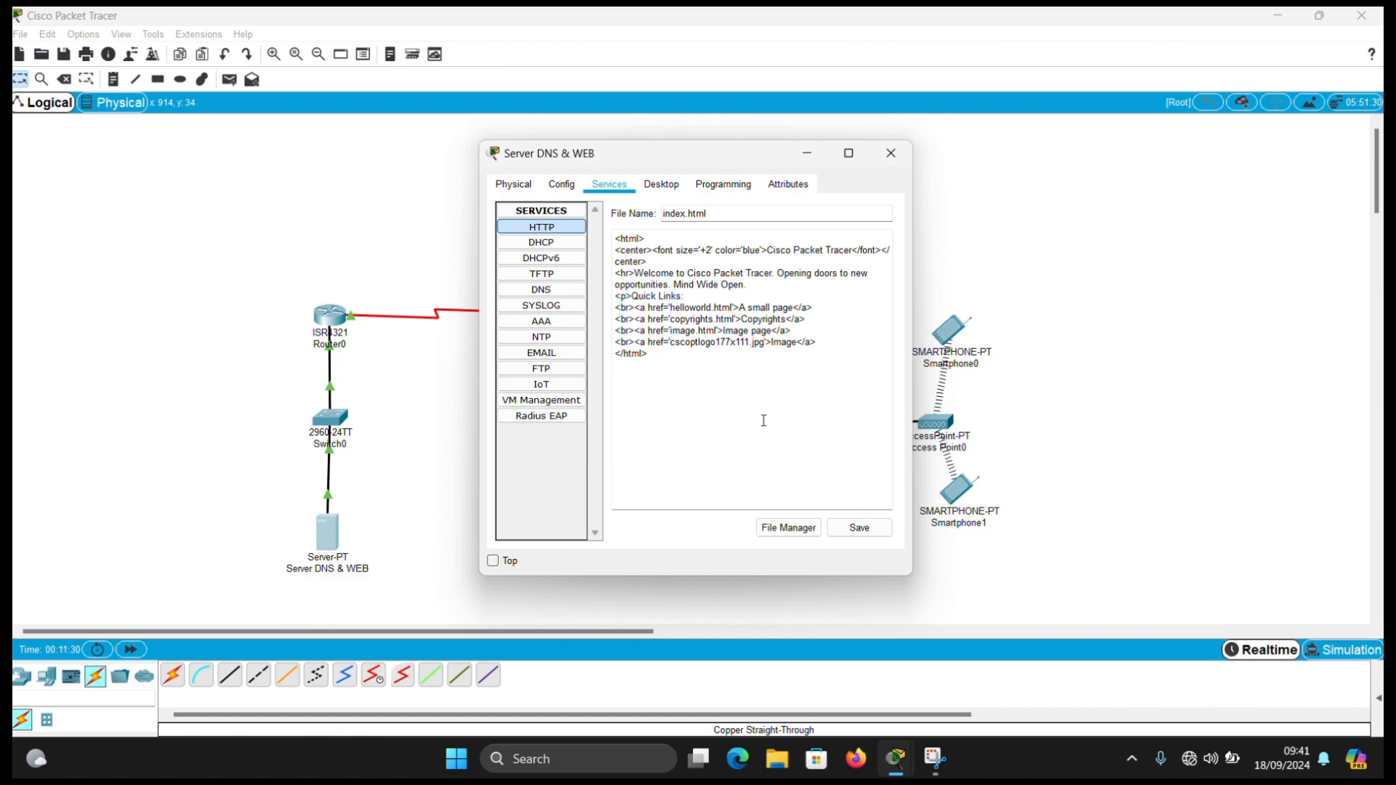
left_click_drag(767, 250, 855, 251)
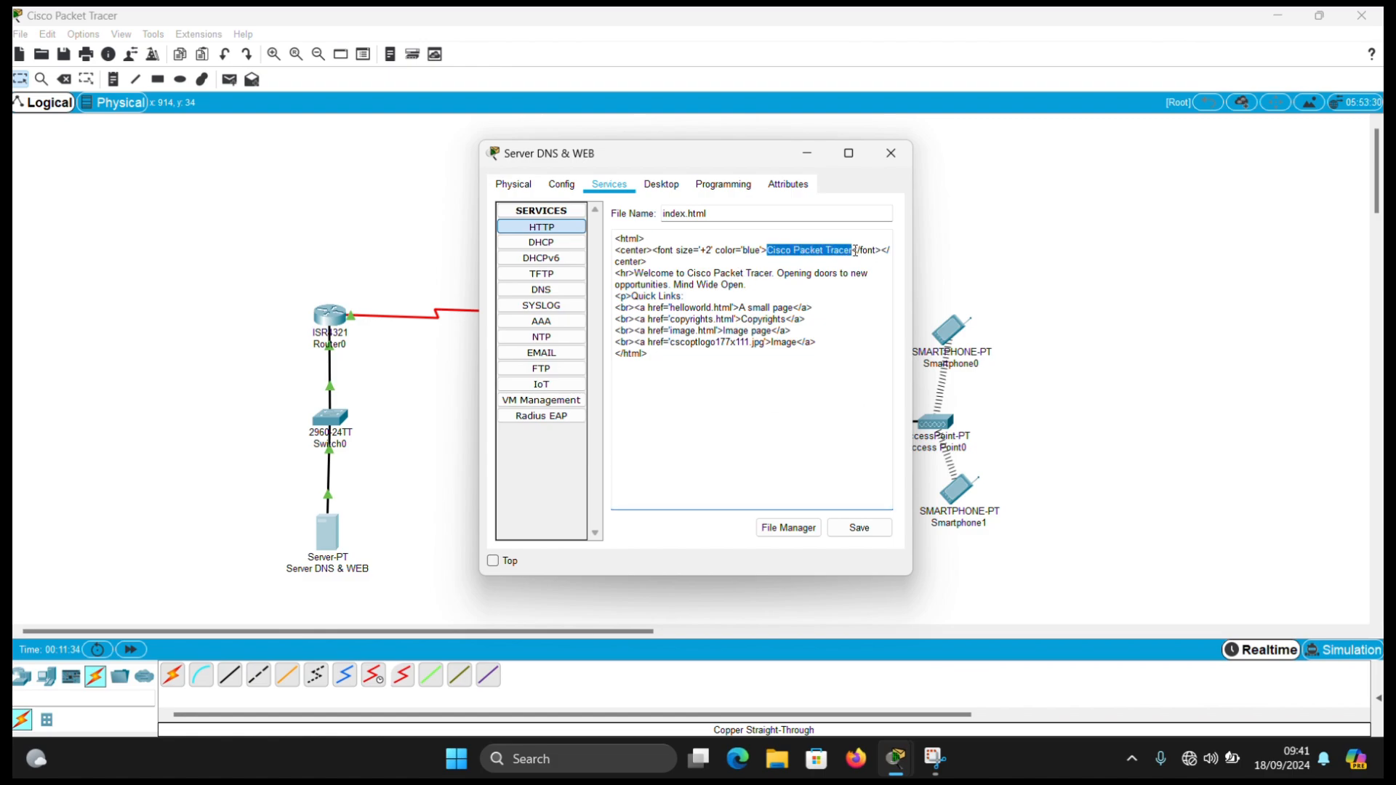
key("BackSpace")
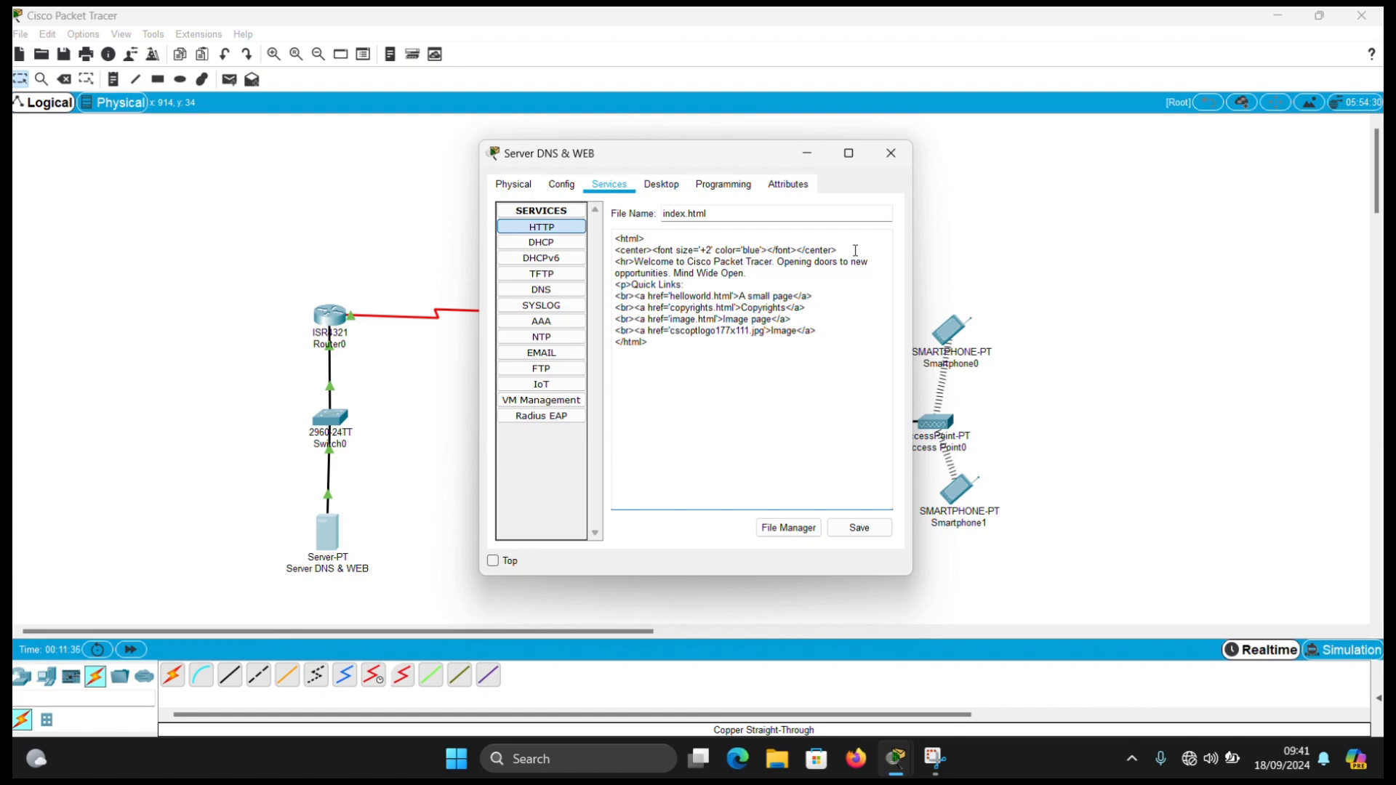
type("Sukses")
Replace the welcome text in index.html with "selamat datang di channel ilammm", save over the existing file and close the server window.
left_click_drag(645, 262, 749, 275)
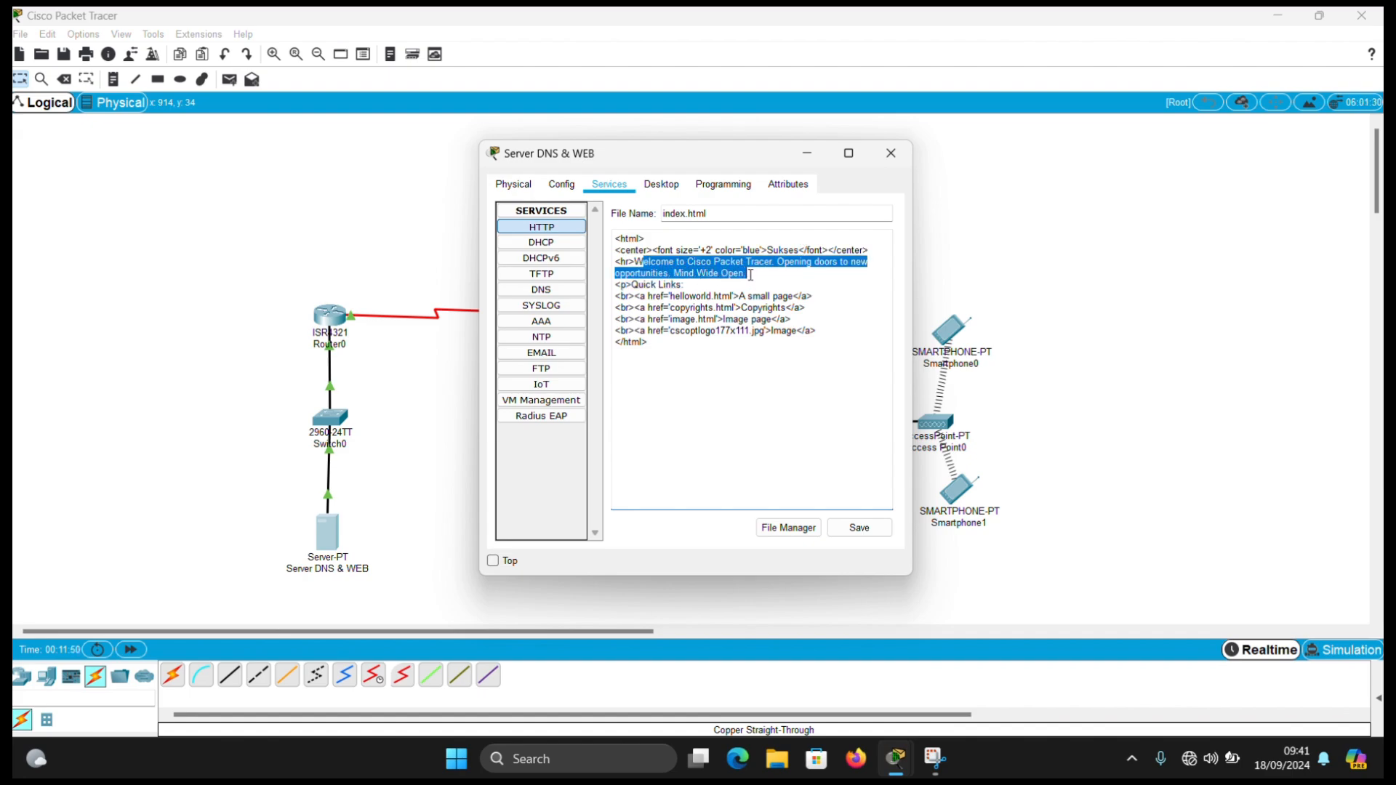
key("BackSpace")
key("BackSpace")
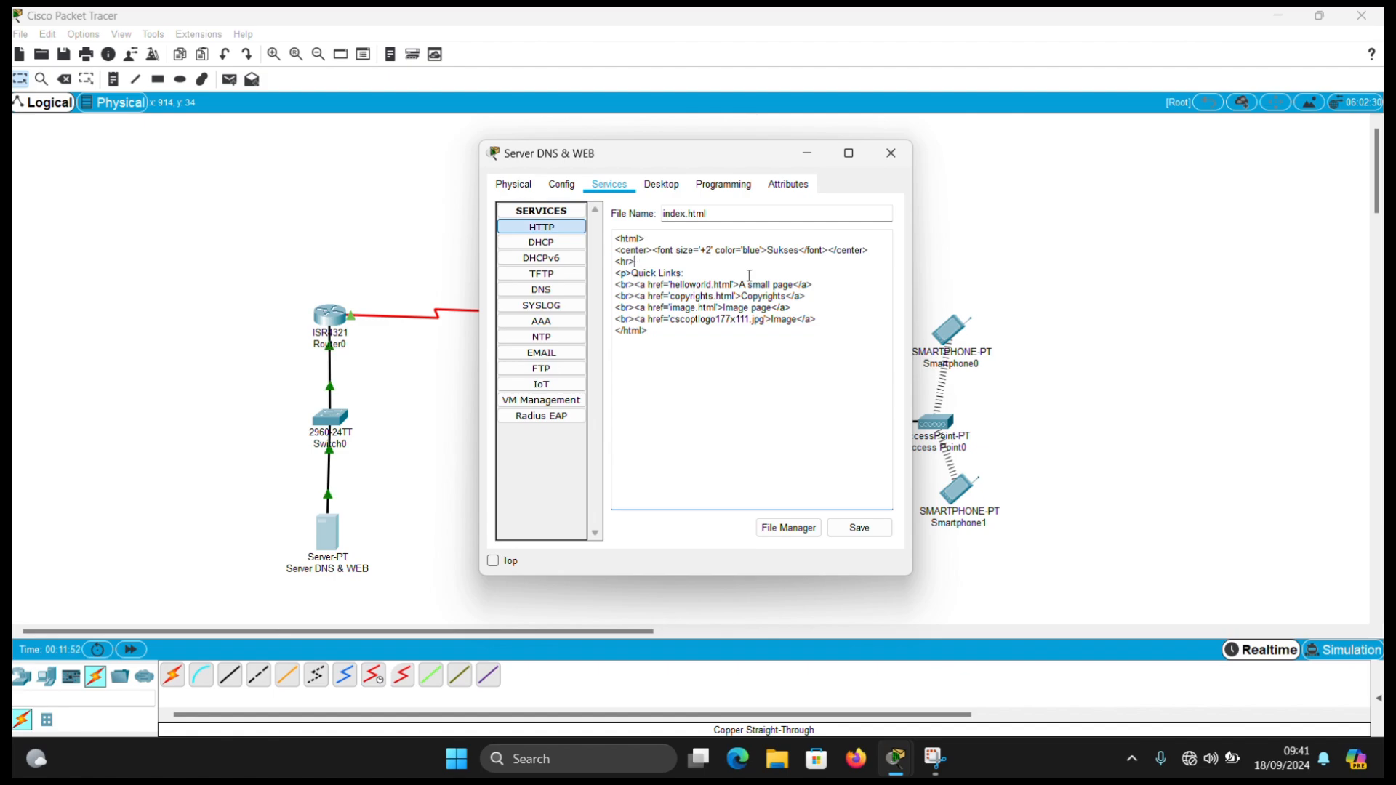
type("selamat datang di channel i")
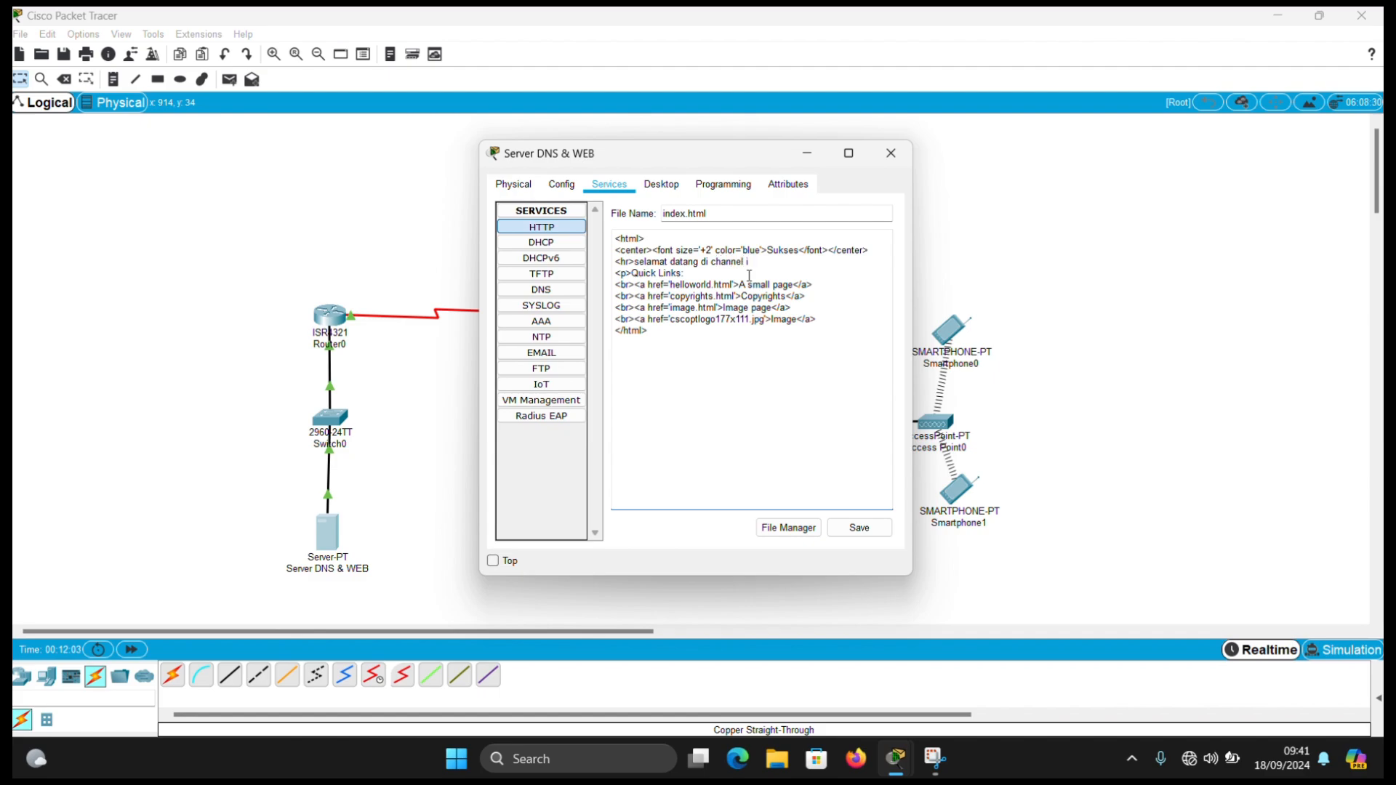
type("lammm")
left_click(876, 528)
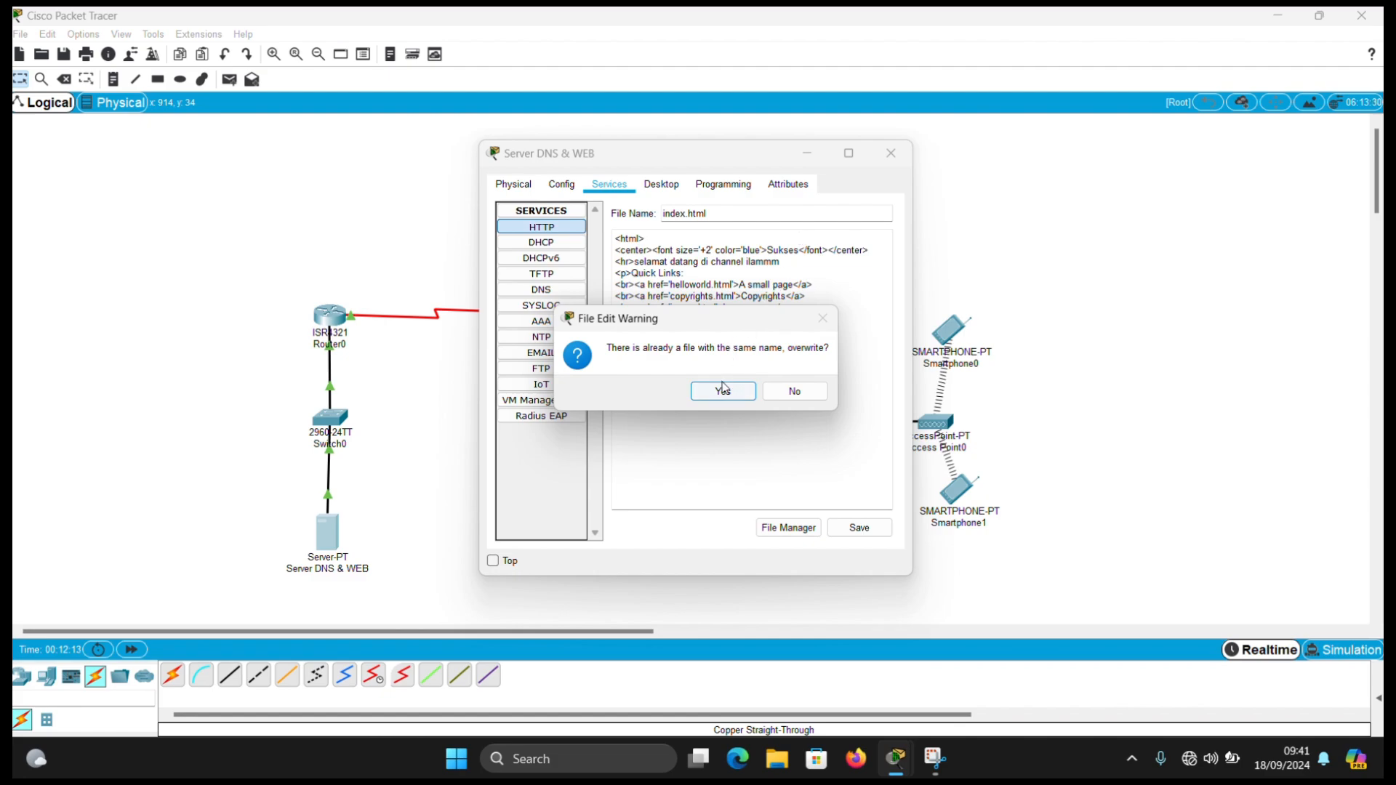
left_click(742, 392)
left_click(881, 168)
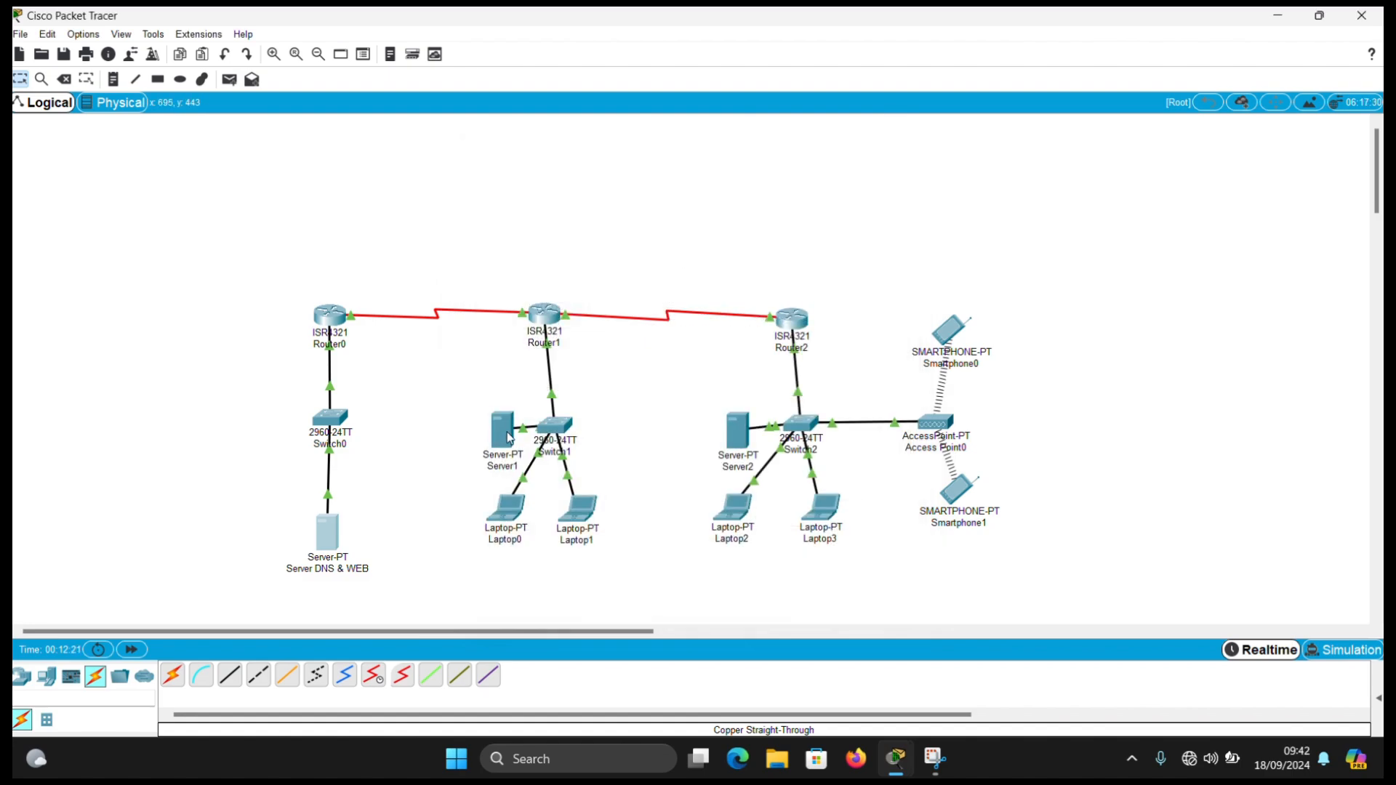
Move Server1 slightly away from Switch1 and rename it "Serve DHCP 1".
mouse_move(508, 440)
left_mouse_down()
mouse_move(478, 433)
mouse_move(487, 449)
left_mouse_up()
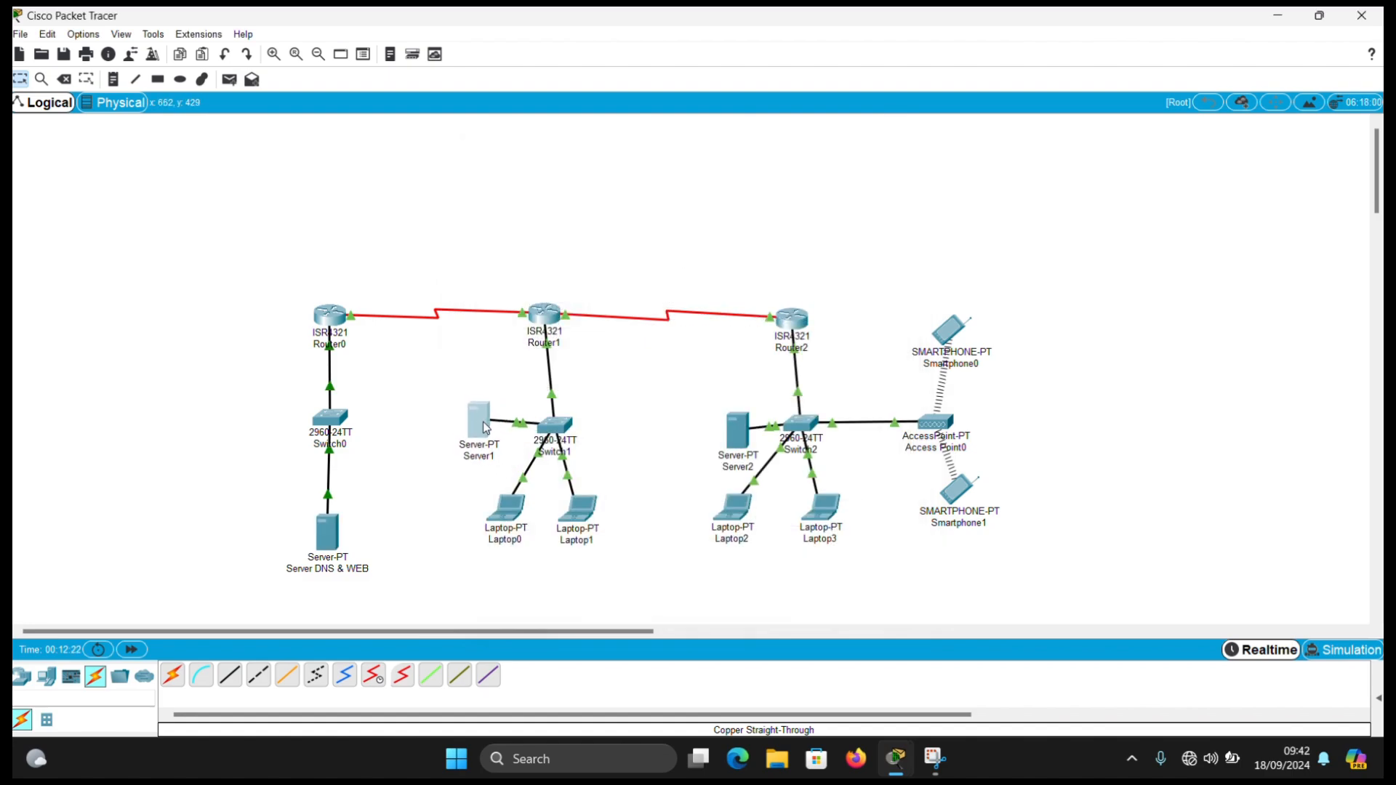
left_click(497, 460)
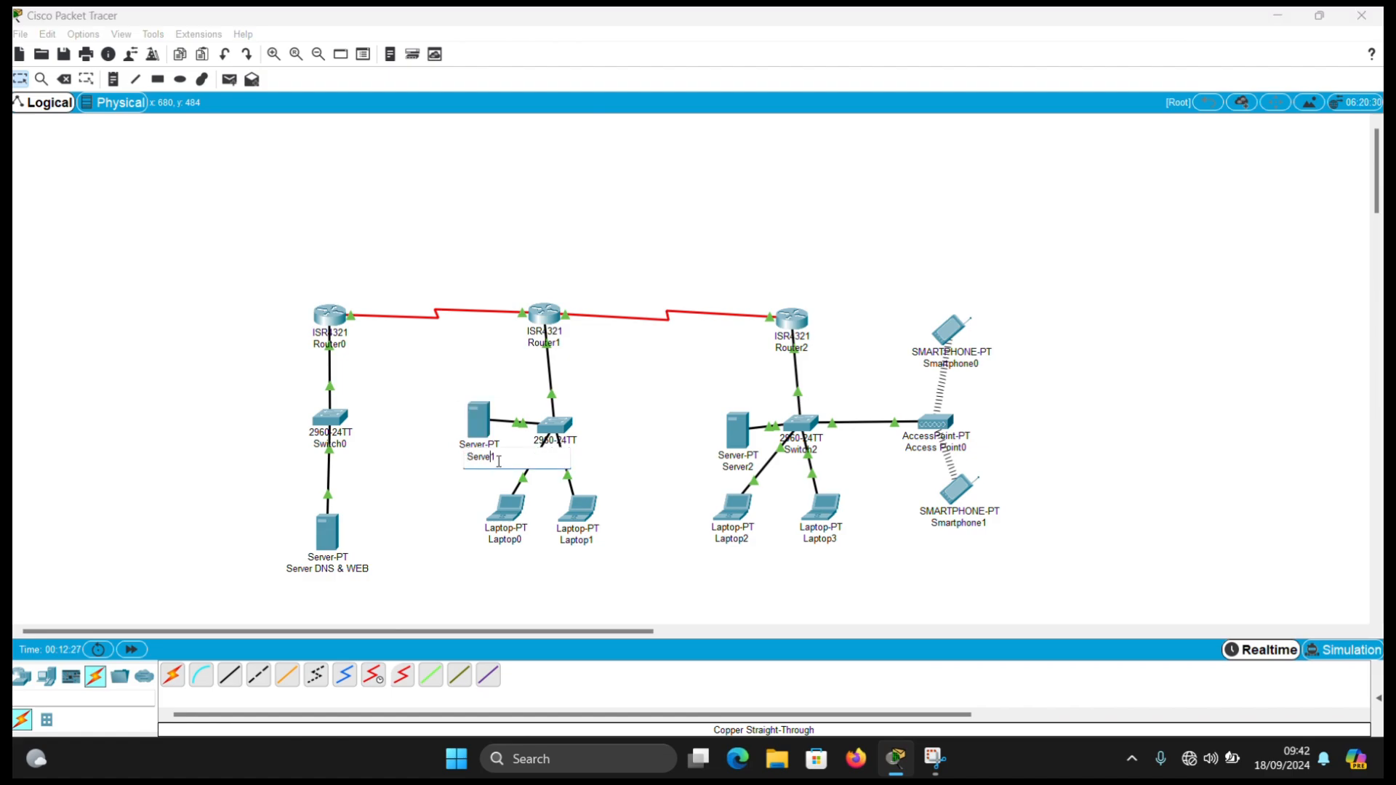
type("DHCP 11")
left_click(435, 391)
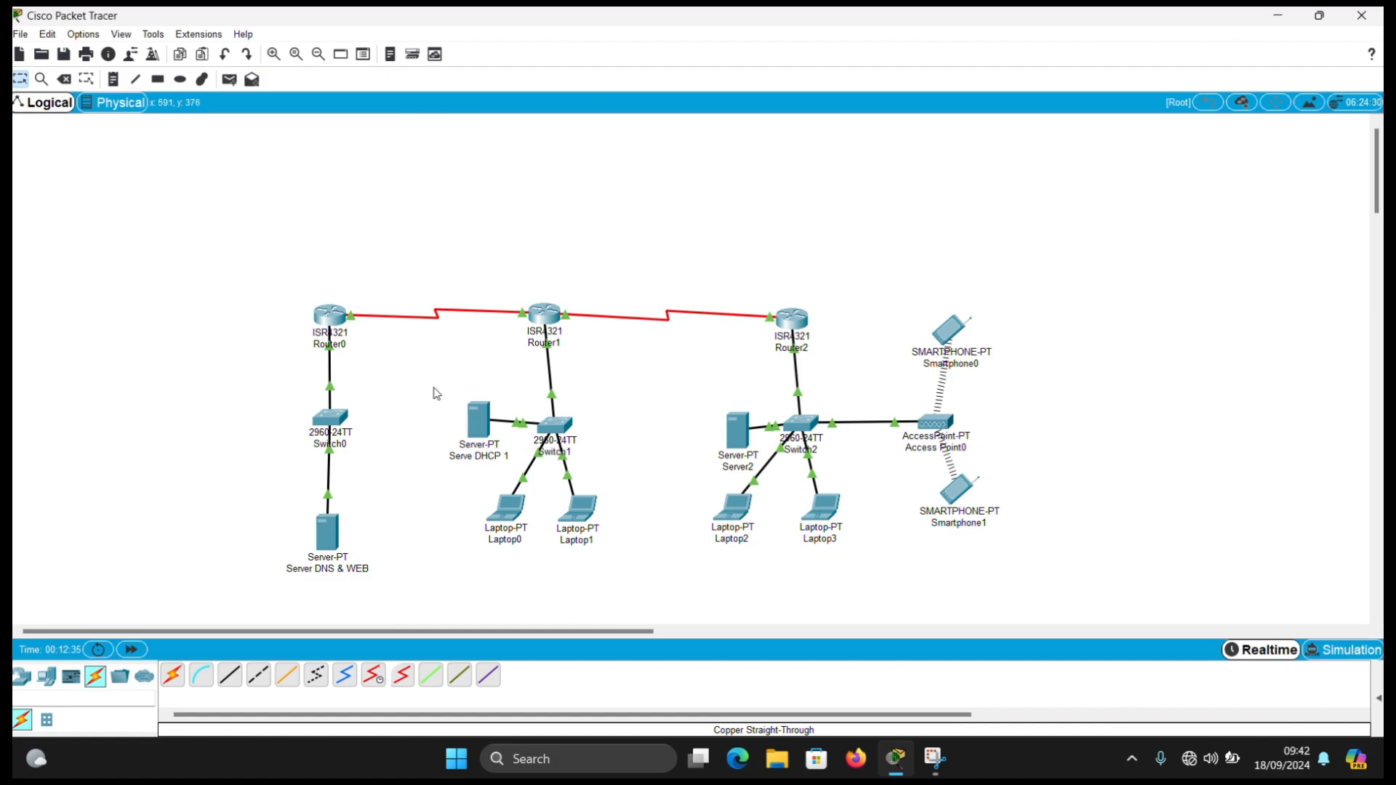
Give Serve DHCP 1 the static IP address 192.168.1.2 with subnet mask 255.255.255.0.
left_click(474, 429)
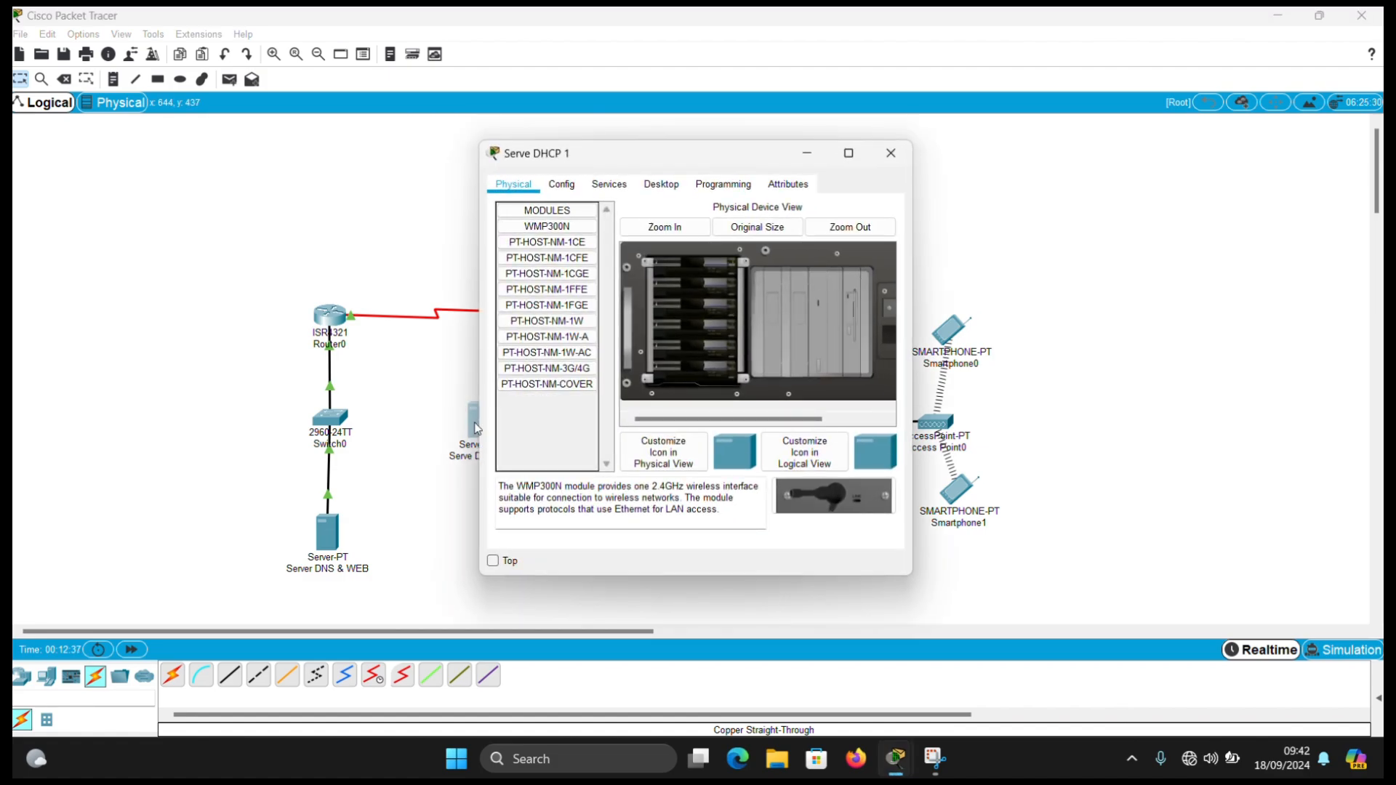
left_click(571, 185)
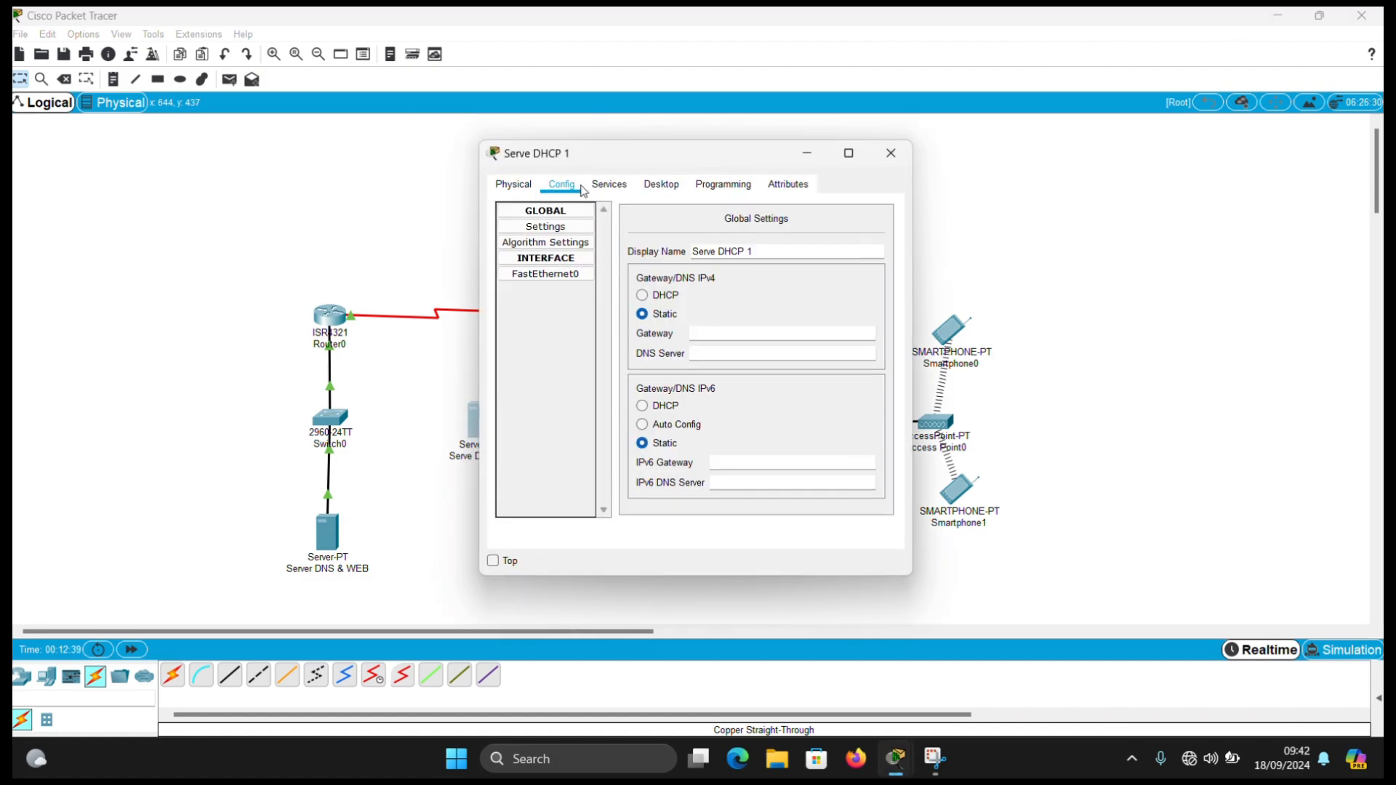
left_click(647, 184)
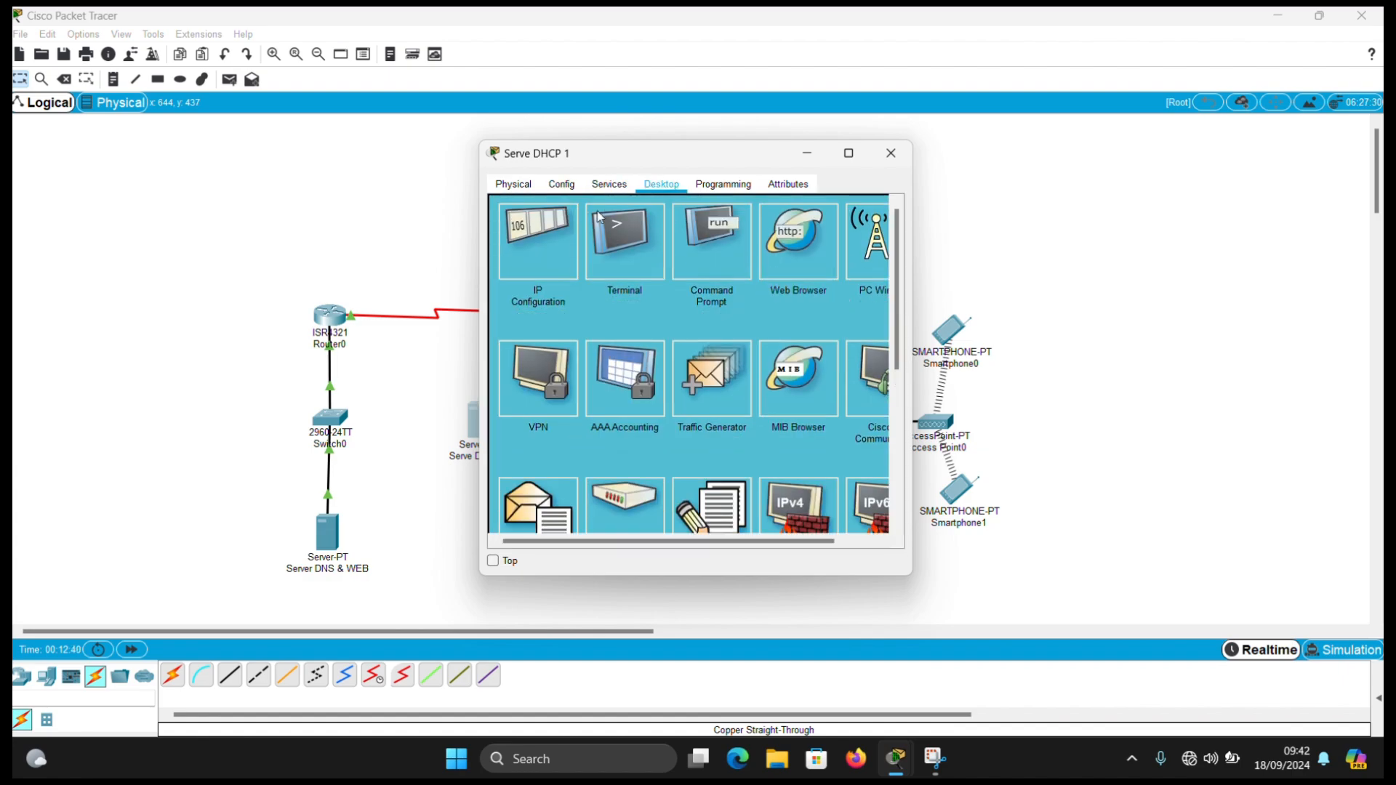
left_click(573, 233)
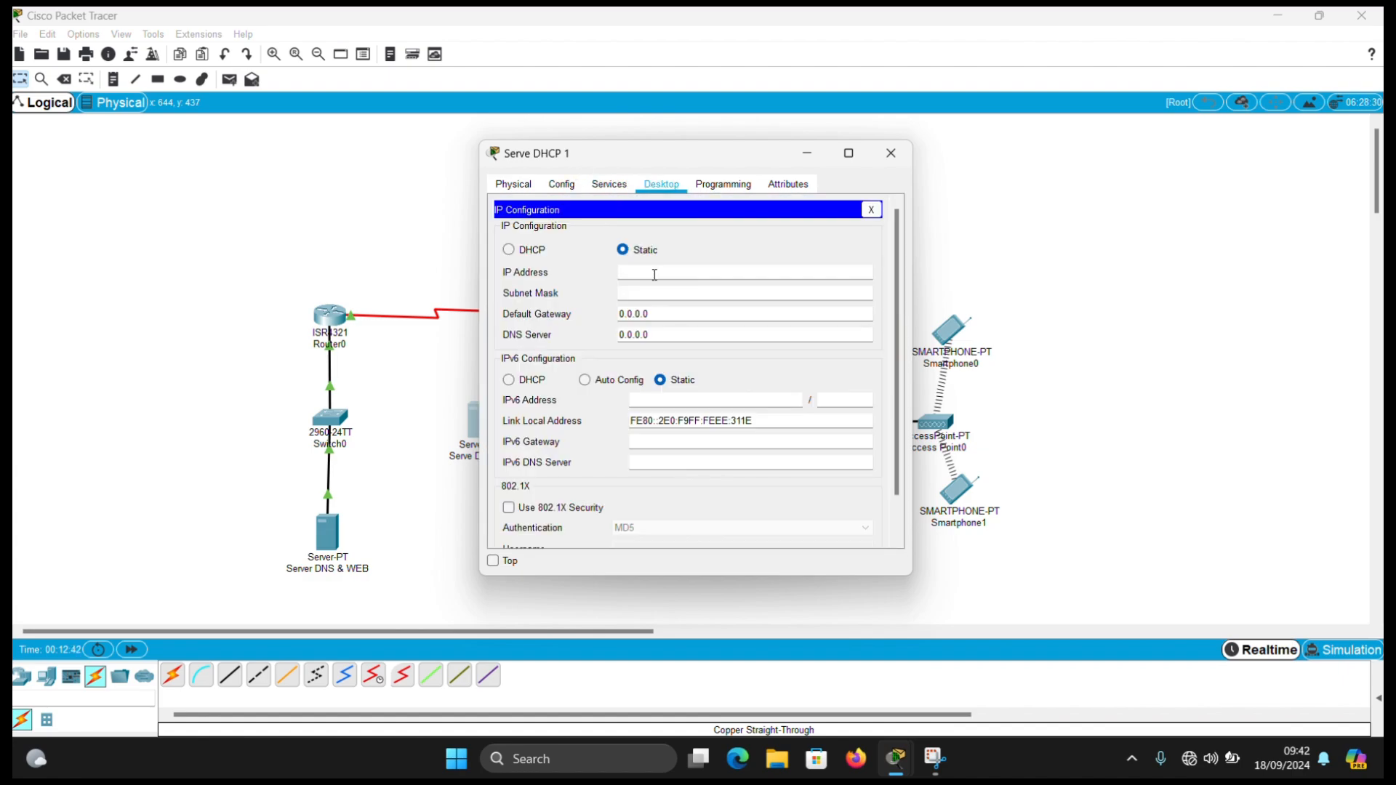
scroll(734, 218, "down", 1)
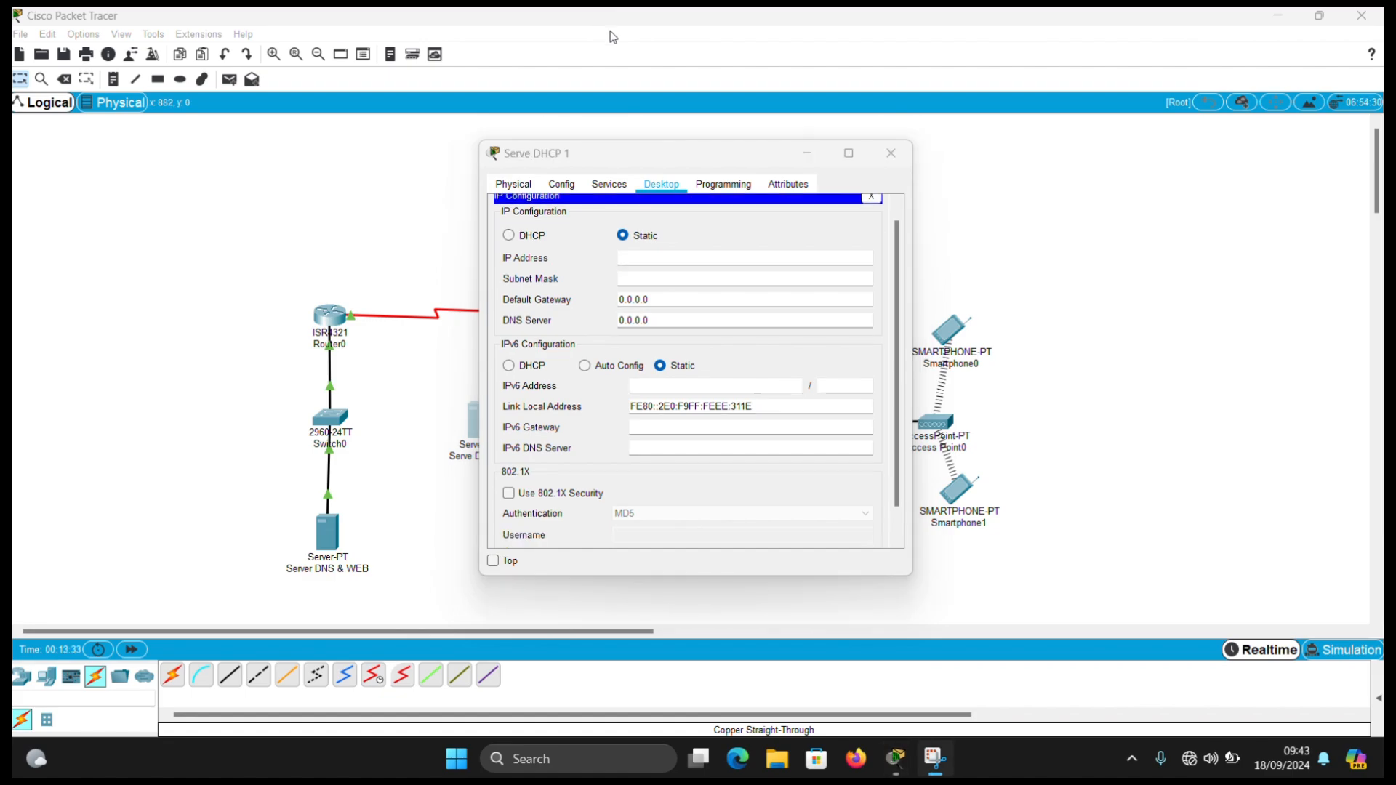
left_click(717, 256)
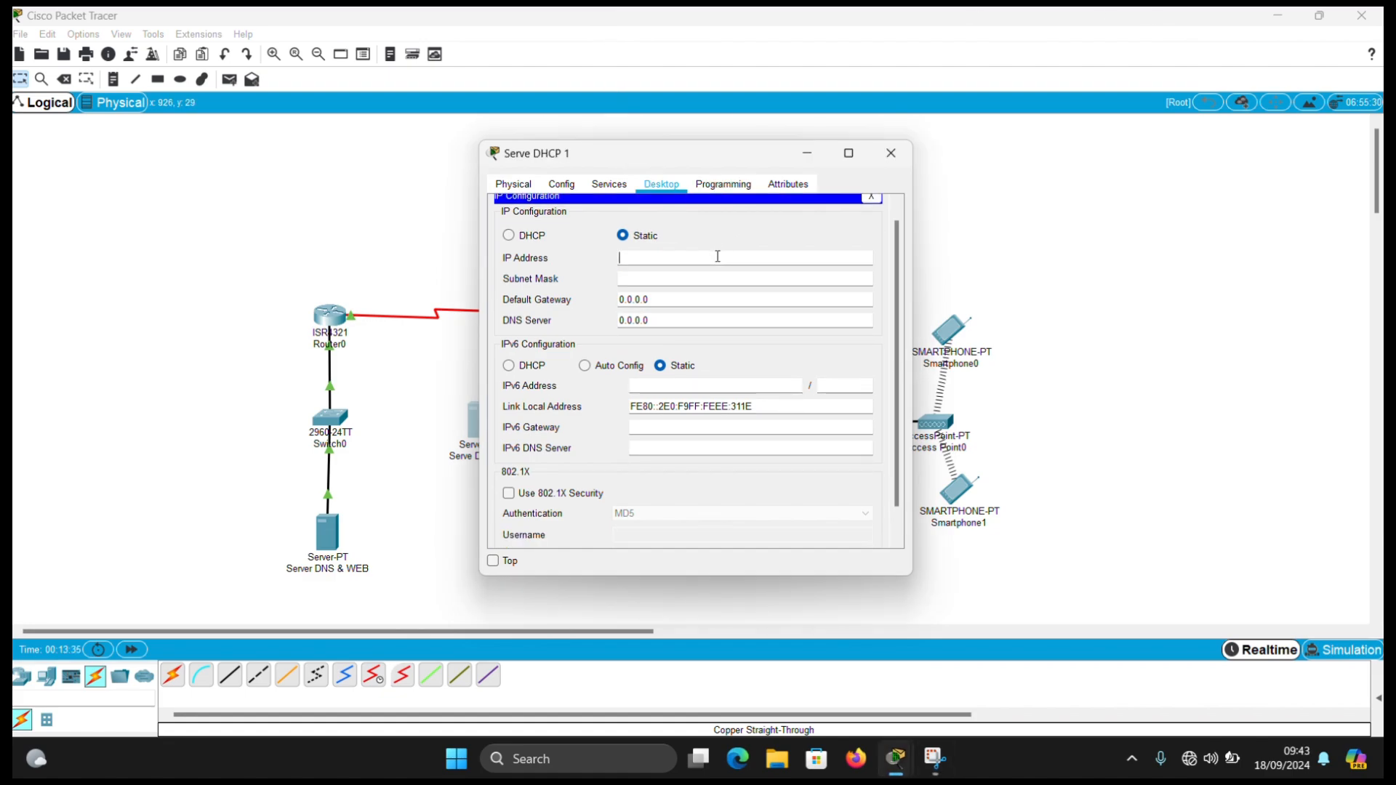
type("192.168.1.2")
key("Tab")
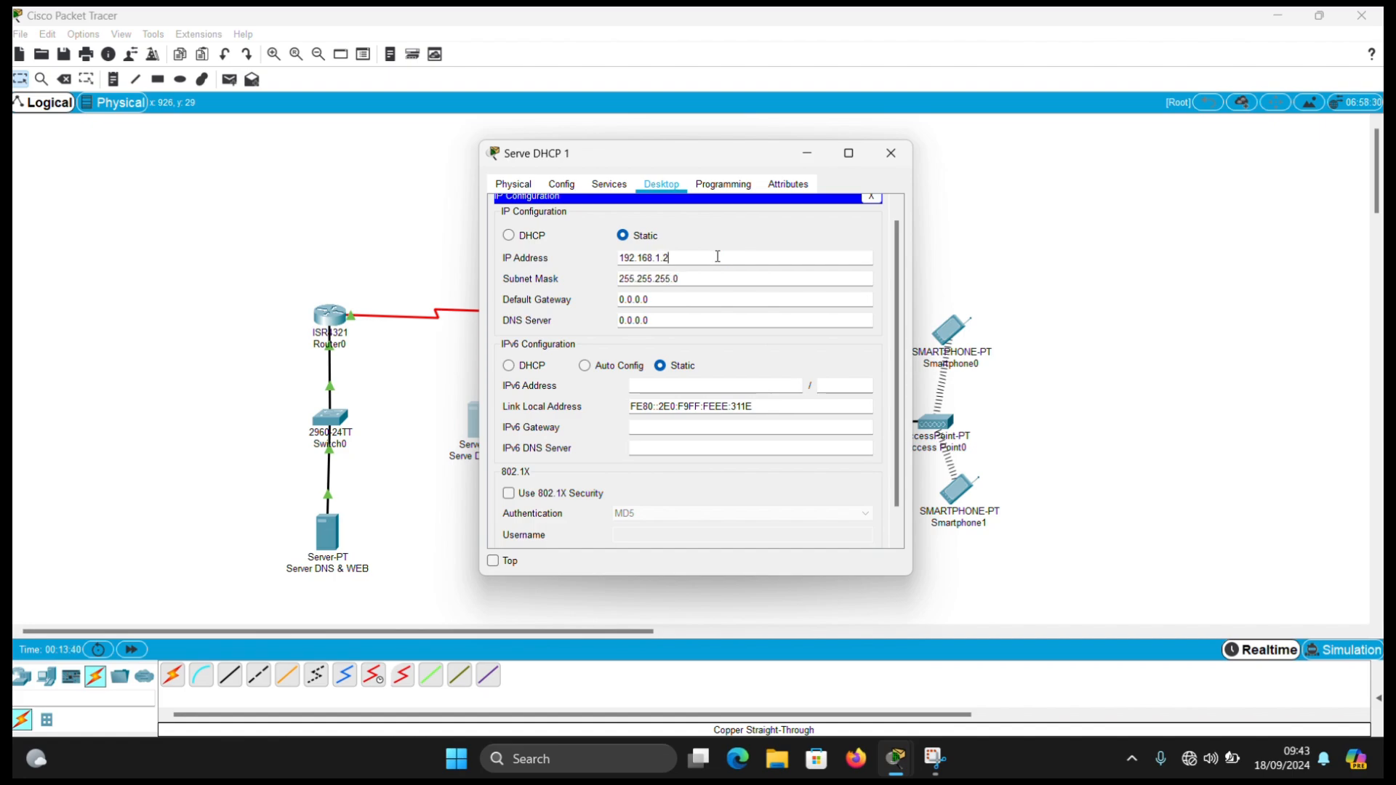
Set the default gateway of Serve DHCP 1 to 192.168.1.1 and its DNS server to 10.10.10.2.
triple_click(695, 301)
key("BackSpace")
left_click_drag(622, 258, 696, 256)
key("ctrl+c")
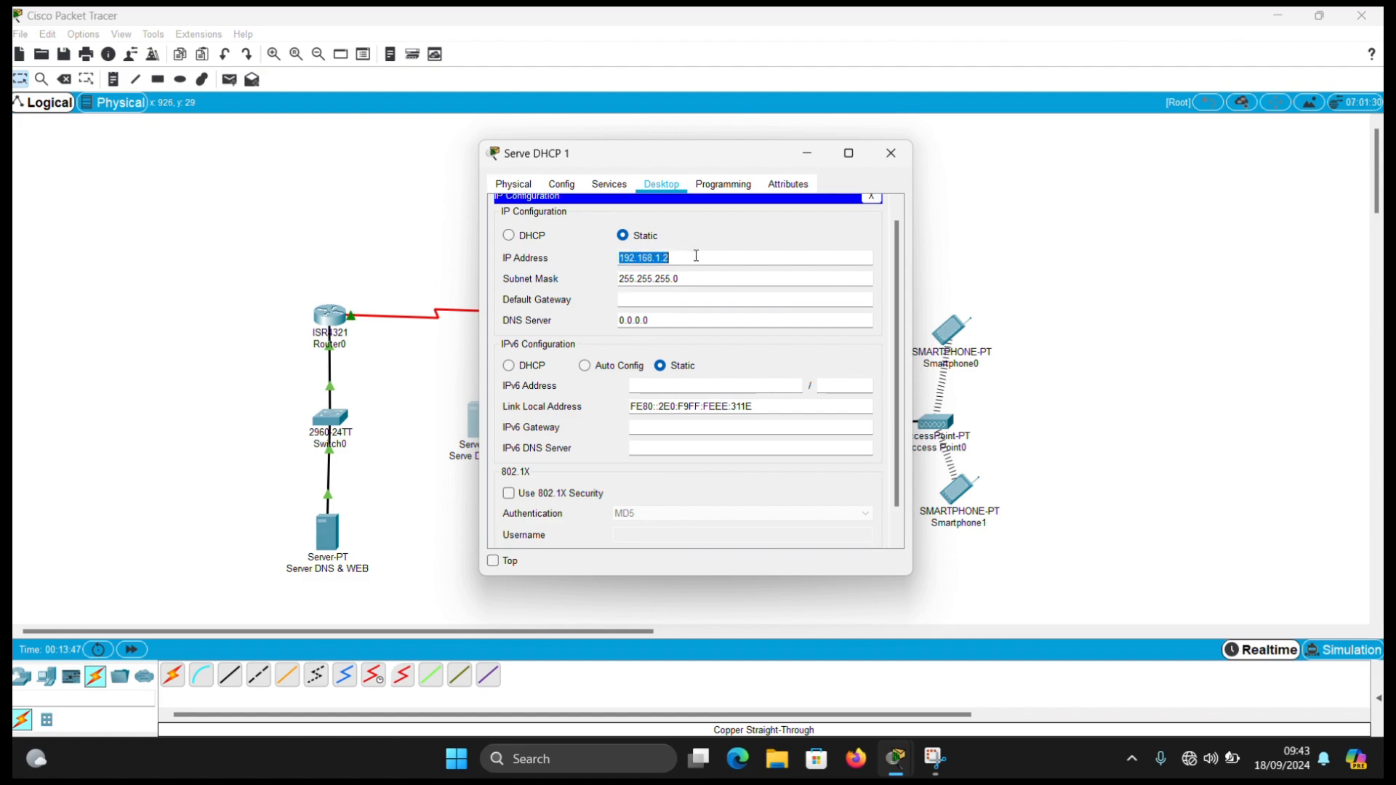
left_click(675, 301)
key("ctrl+v")
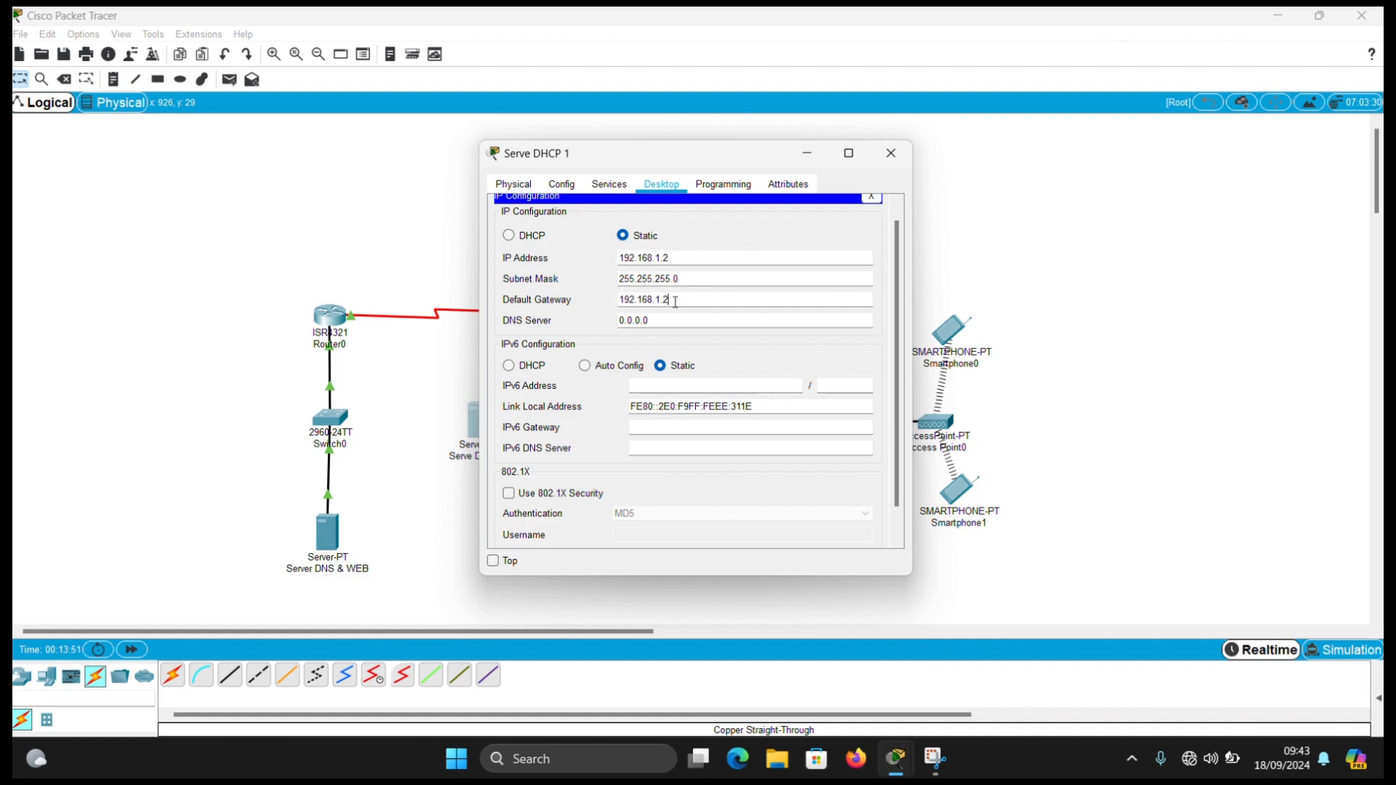
key("BackSpace")
type("1")
double_click(660, 317)
type("10.10.10.2")
Turn on the DHCP service of Serve DHCP 1 and set the pool's default gateway to 192.168.1.1.
left_click(615, 186)
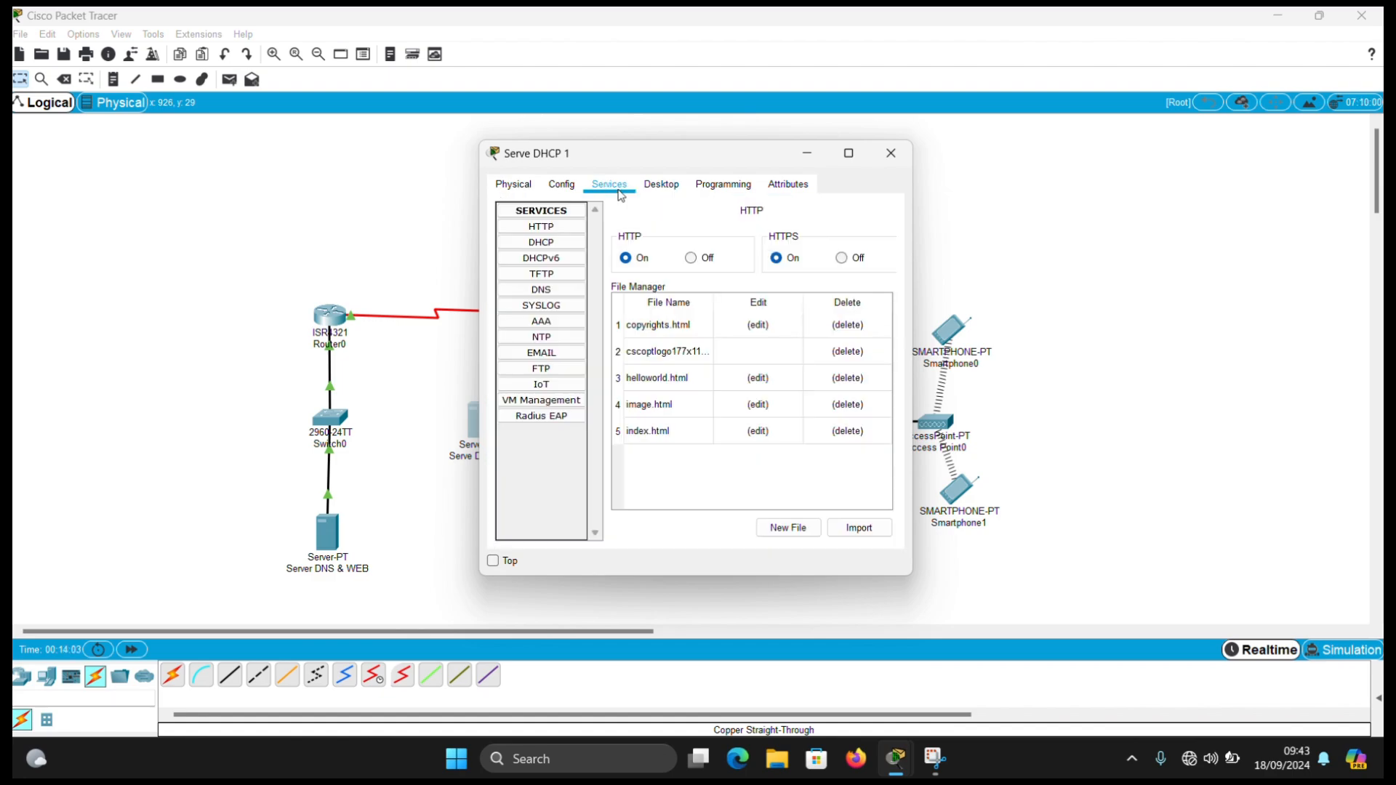
left_click(581, 242)
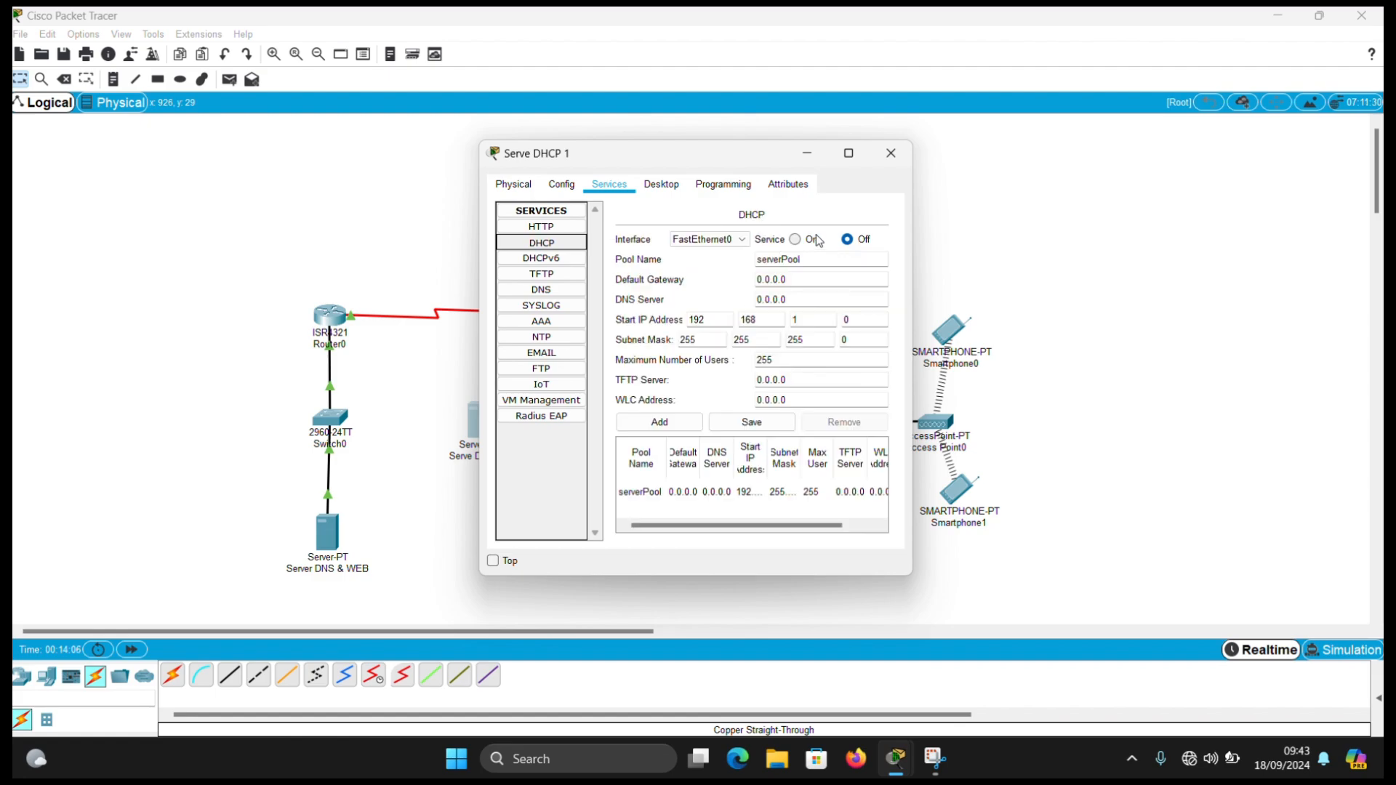
left_click(796, 239)
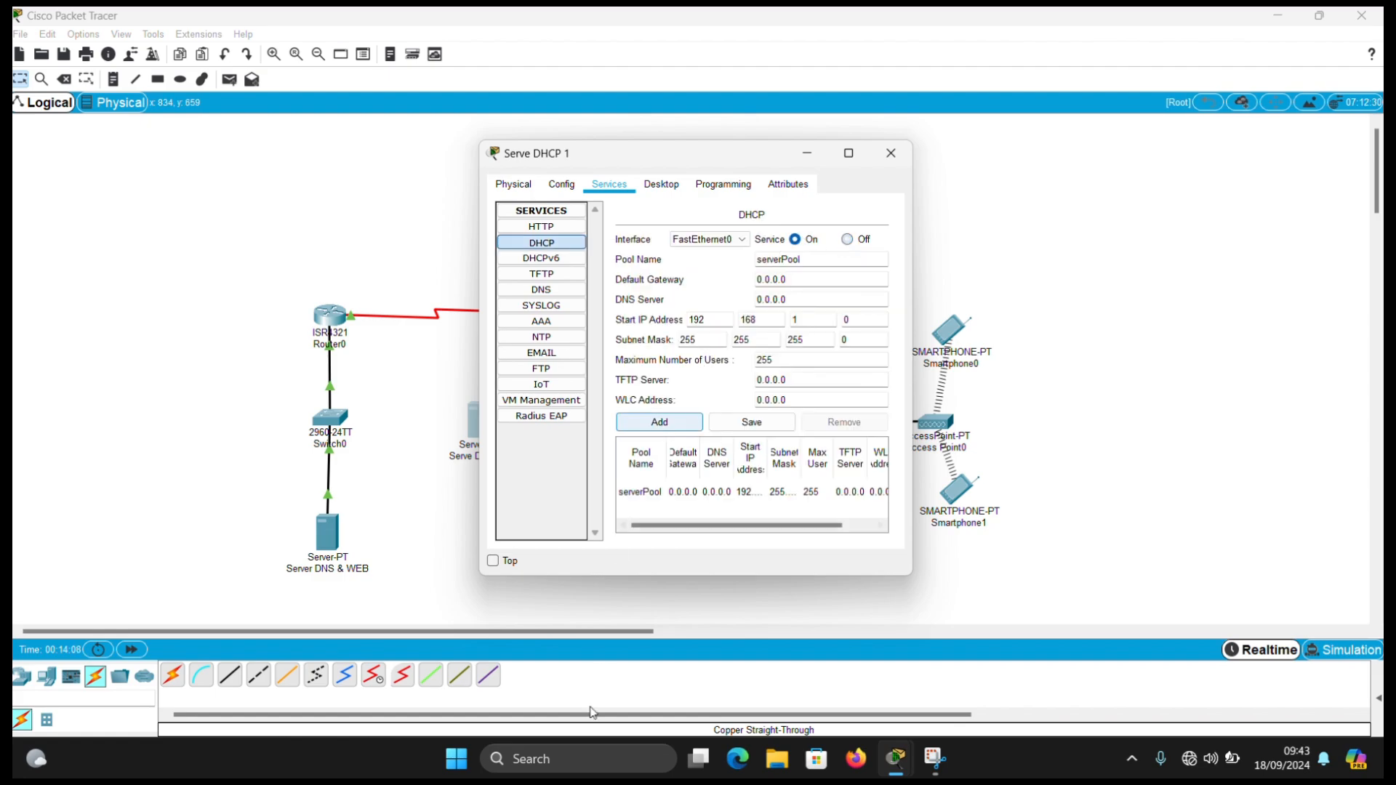
left_click(797, 275)
key("BackSpace")
key("BackSpace")
key("BackSpace")
key("BackSpace")
key("BackSpace")
key("BackSpace")
key("BackSpace")
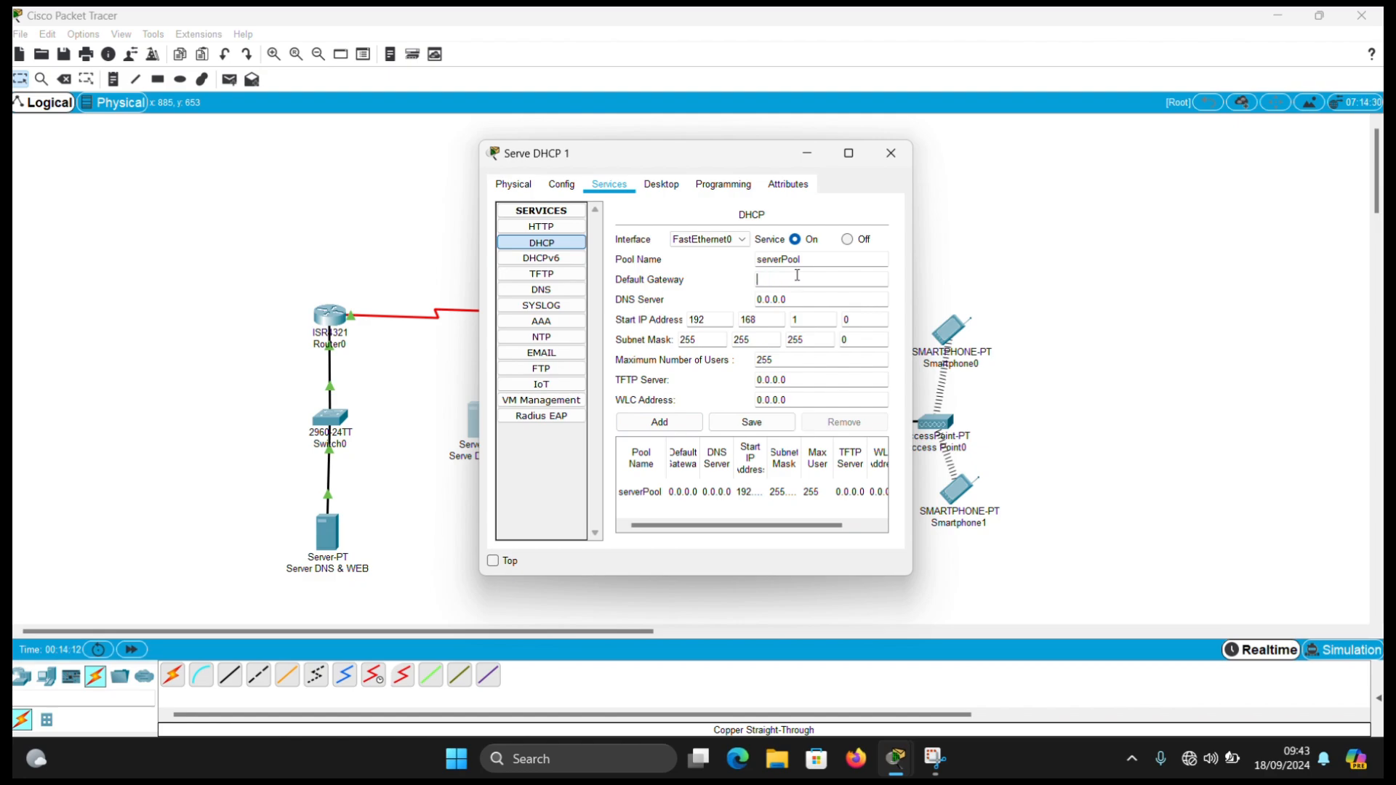
type("192.168.1.1")
Set the DNS server of the DHCP pool on Serve DHCP 1 to 10.10.10.2.
left_click(791, 302)
key("BackSpace")
key("BackSpace")
key("BackSpace")
key("BackSpace")
key("BackSpace")
key("BackSpace")
key("BackSpace")
type("10.10.0")
key("BackSpace")
type("1")
Start the DHCP pool at 192.168.1.3 with a maximum of 5 users, save serverPool and close the server window.
left_click(854, 324)
key("BackSpace")
type("3")
left_click(781, 358)
key("Left")
key("BackSpace")
key("BackSpace")
left_click(775, 421)
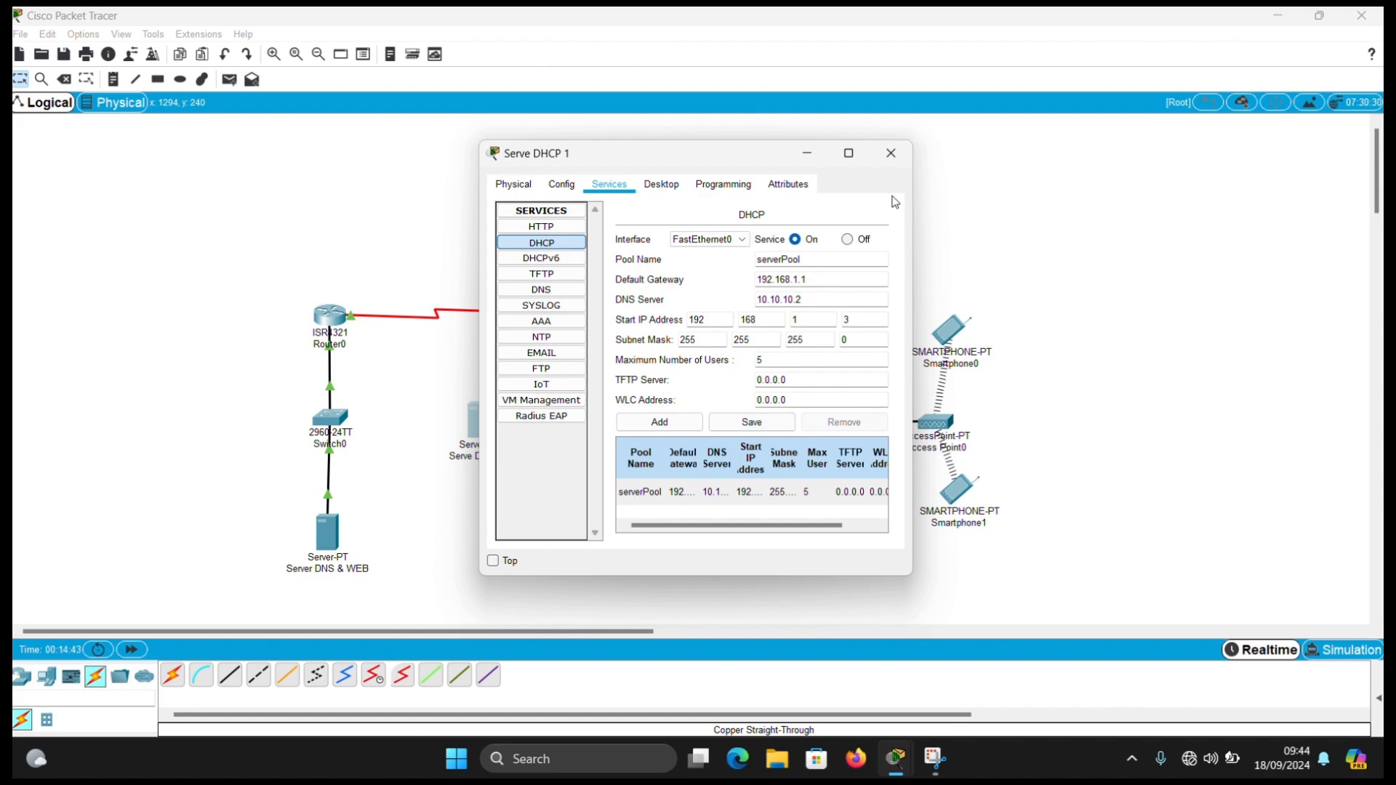
left_click(905, 159)
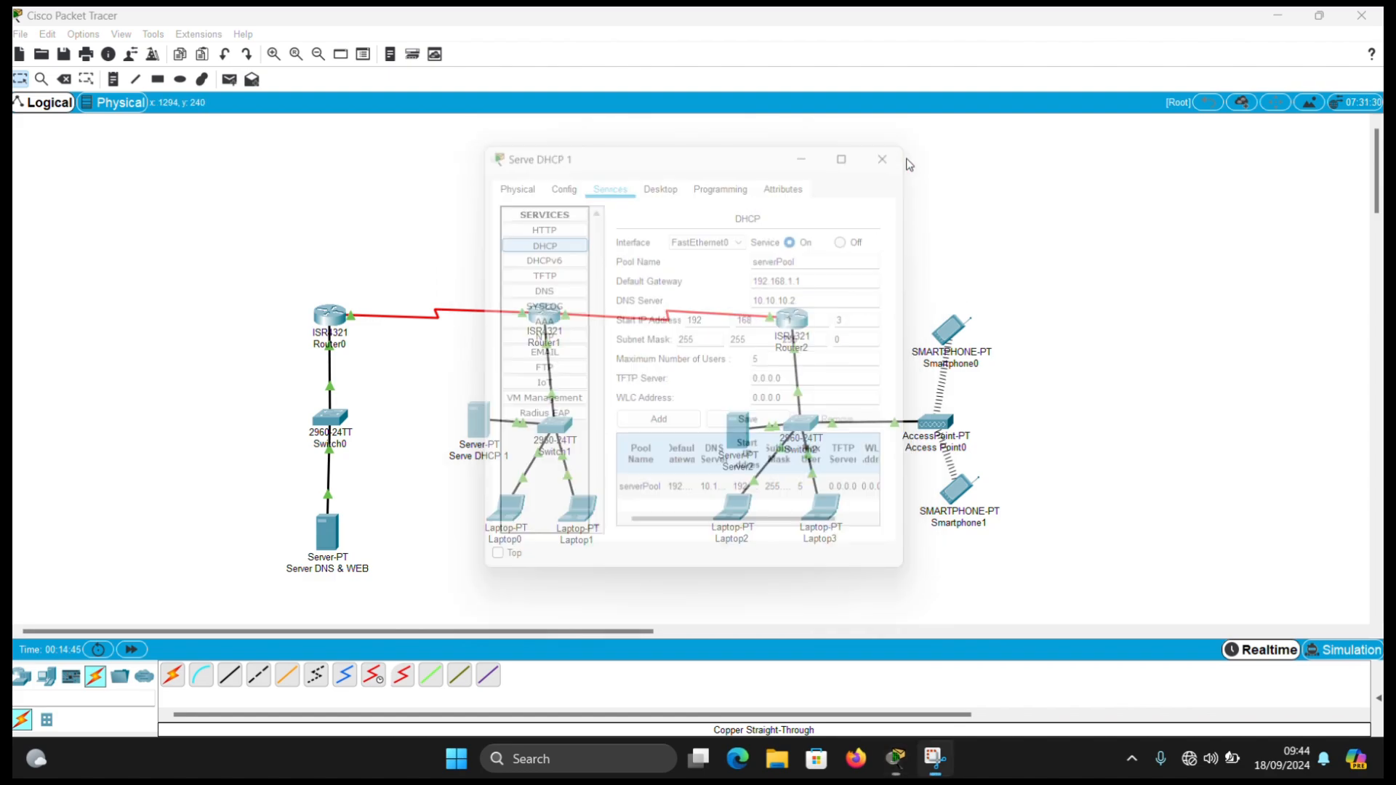
Switch Laptop0's IP configuration to DHCP and close its window.
left_click(507, 524)
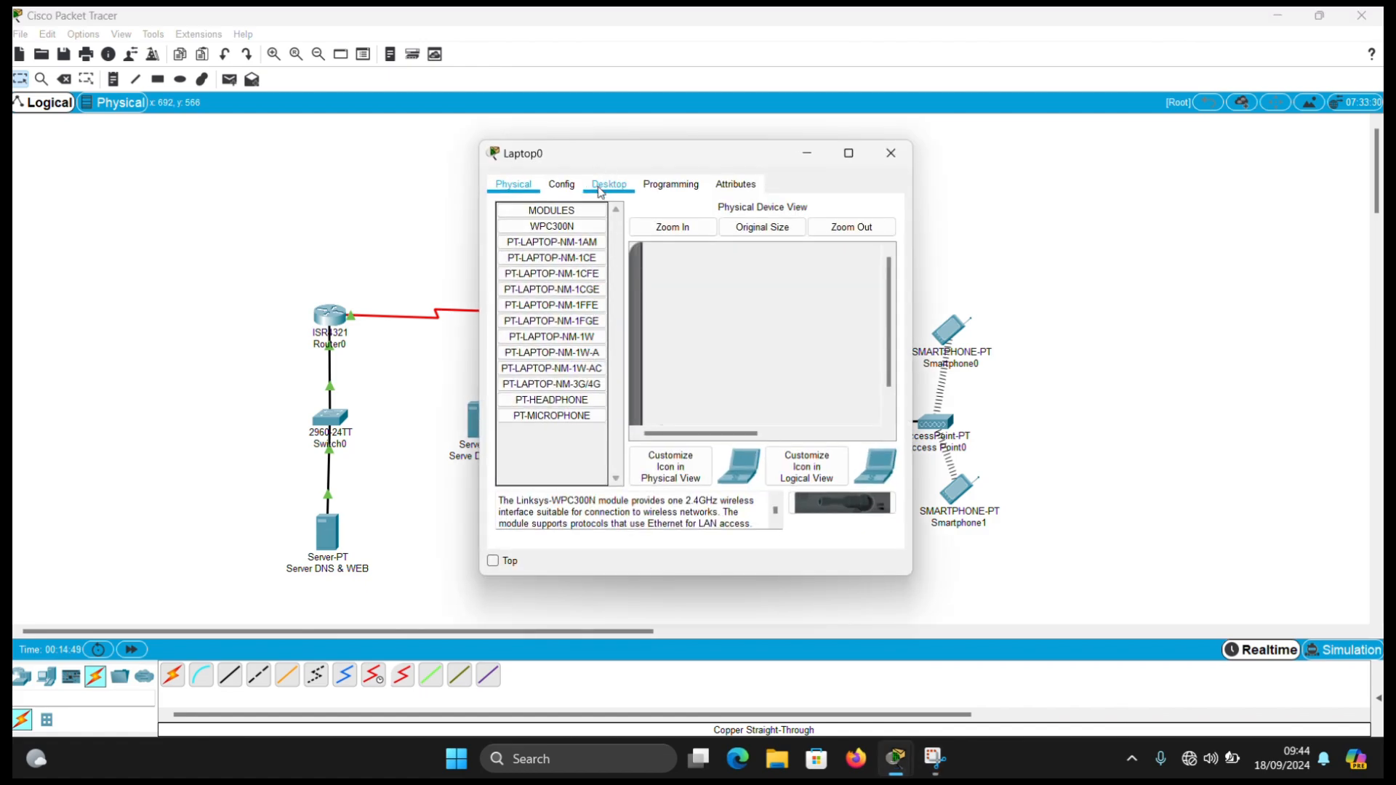
left_click(601, 191)
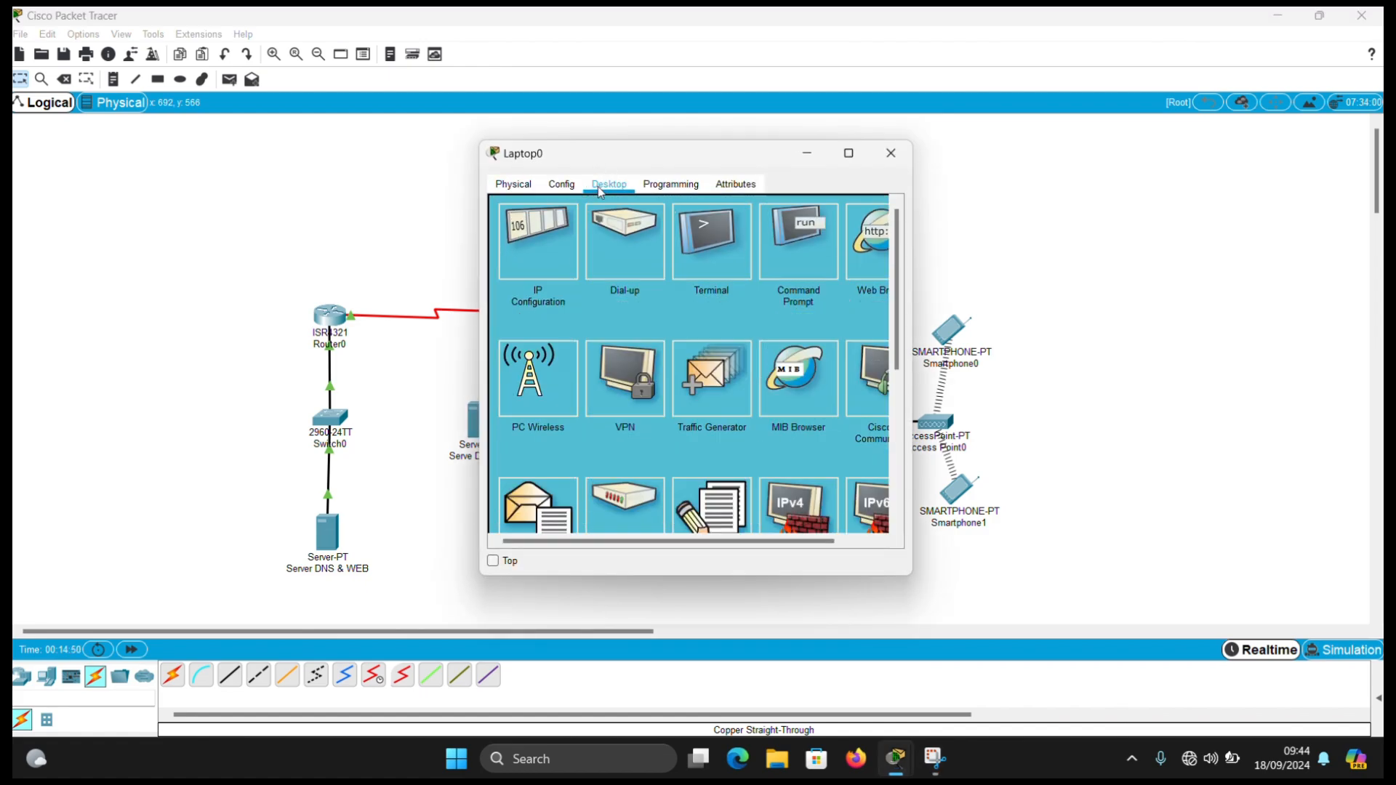
left_click(544, 233)
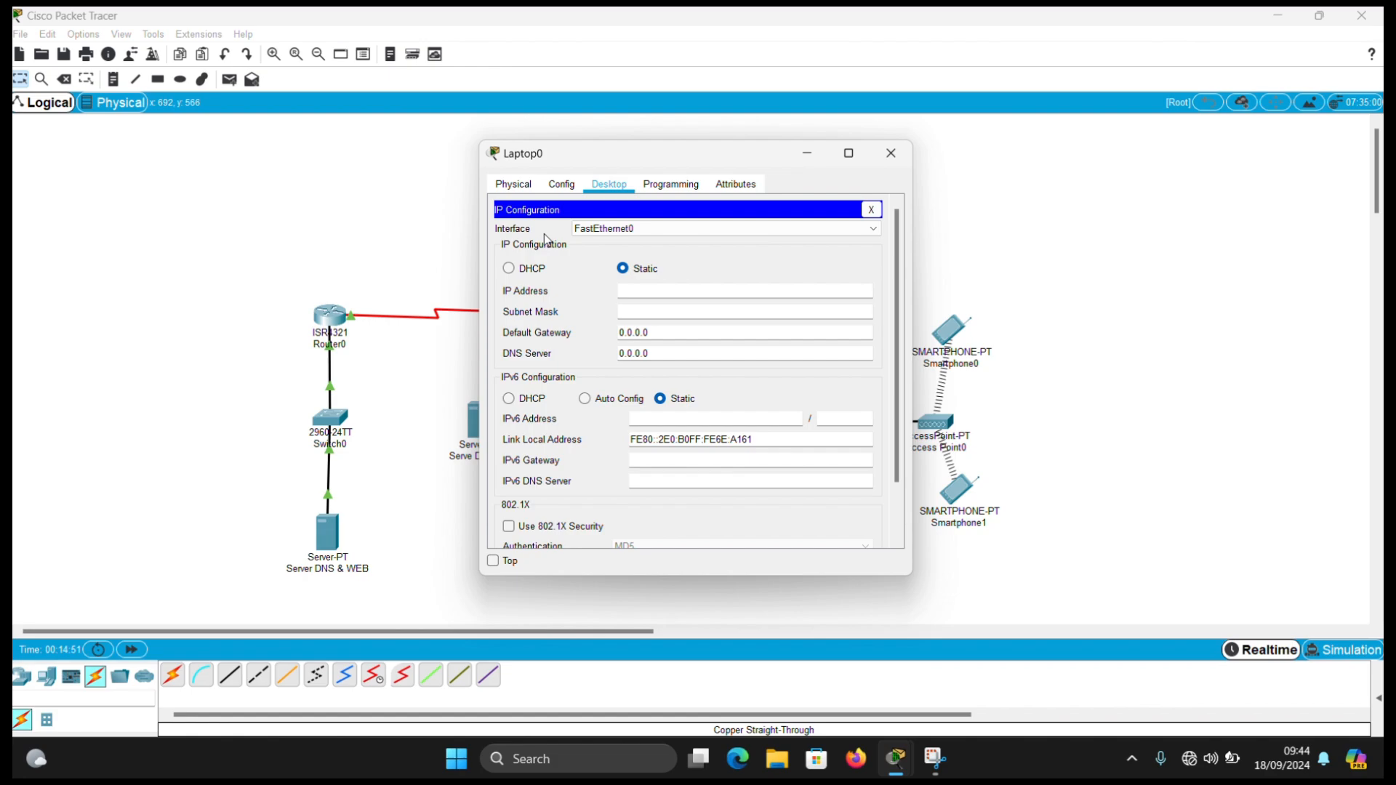
left_click(509, 269)
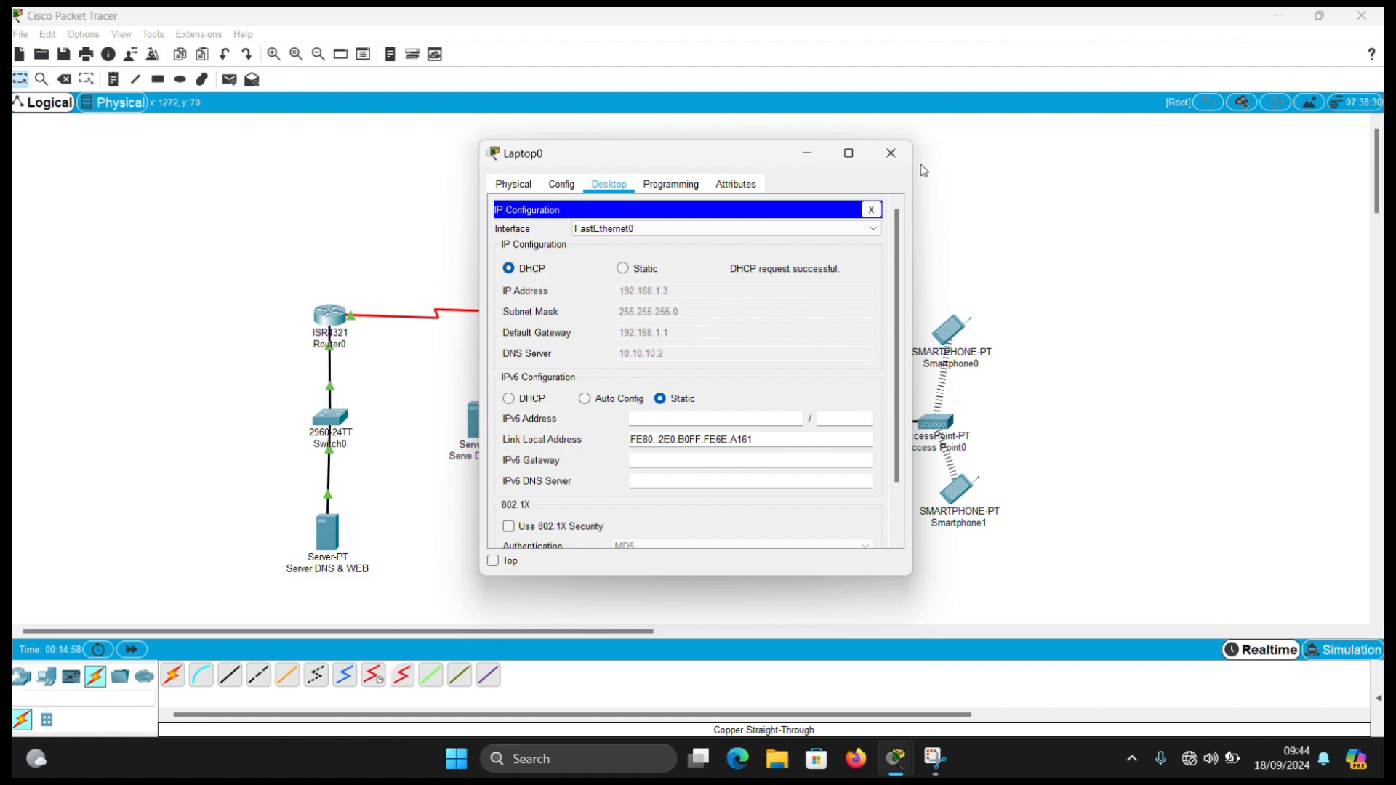
left_click(890, 153)
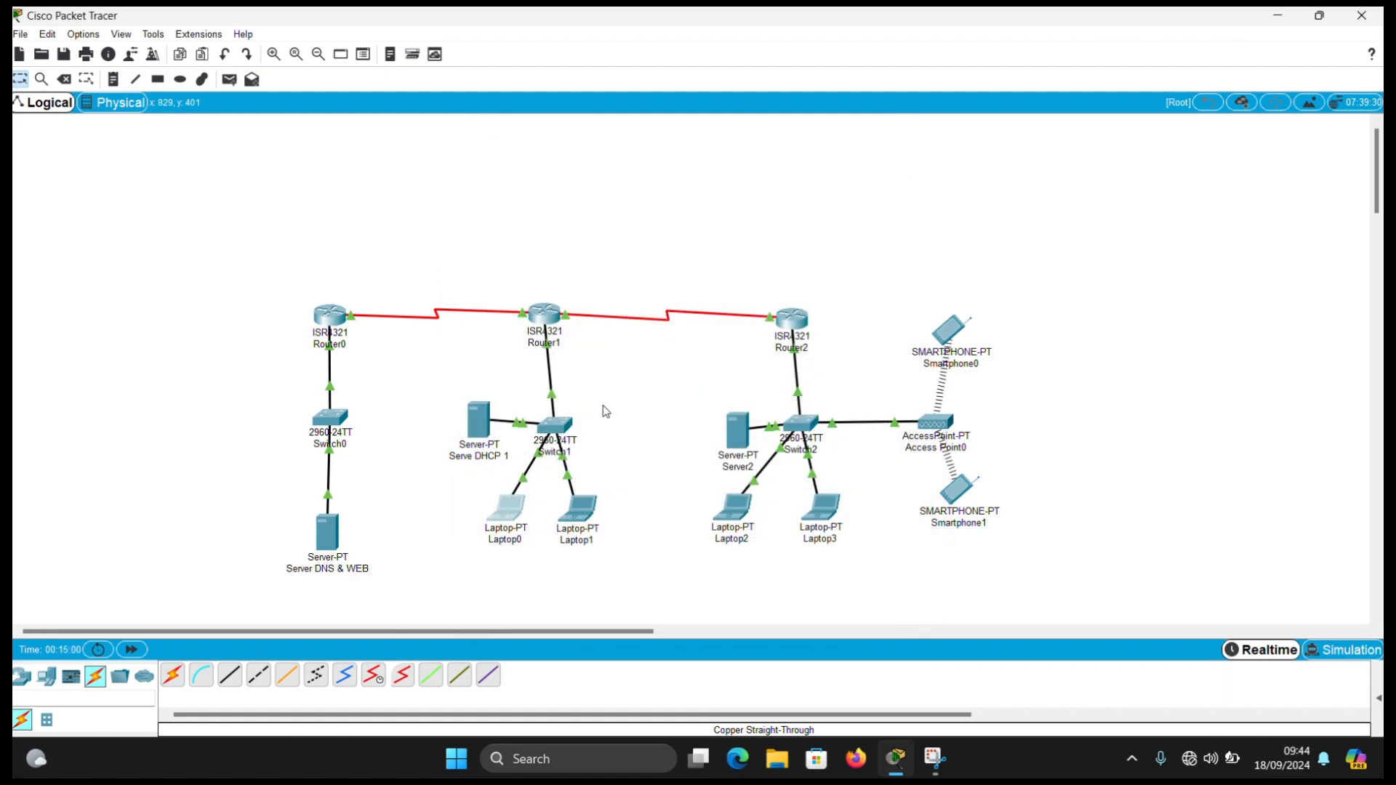
Switch Laptop1's IP configuration to DHCP and close its window.
left_click(586, 509)
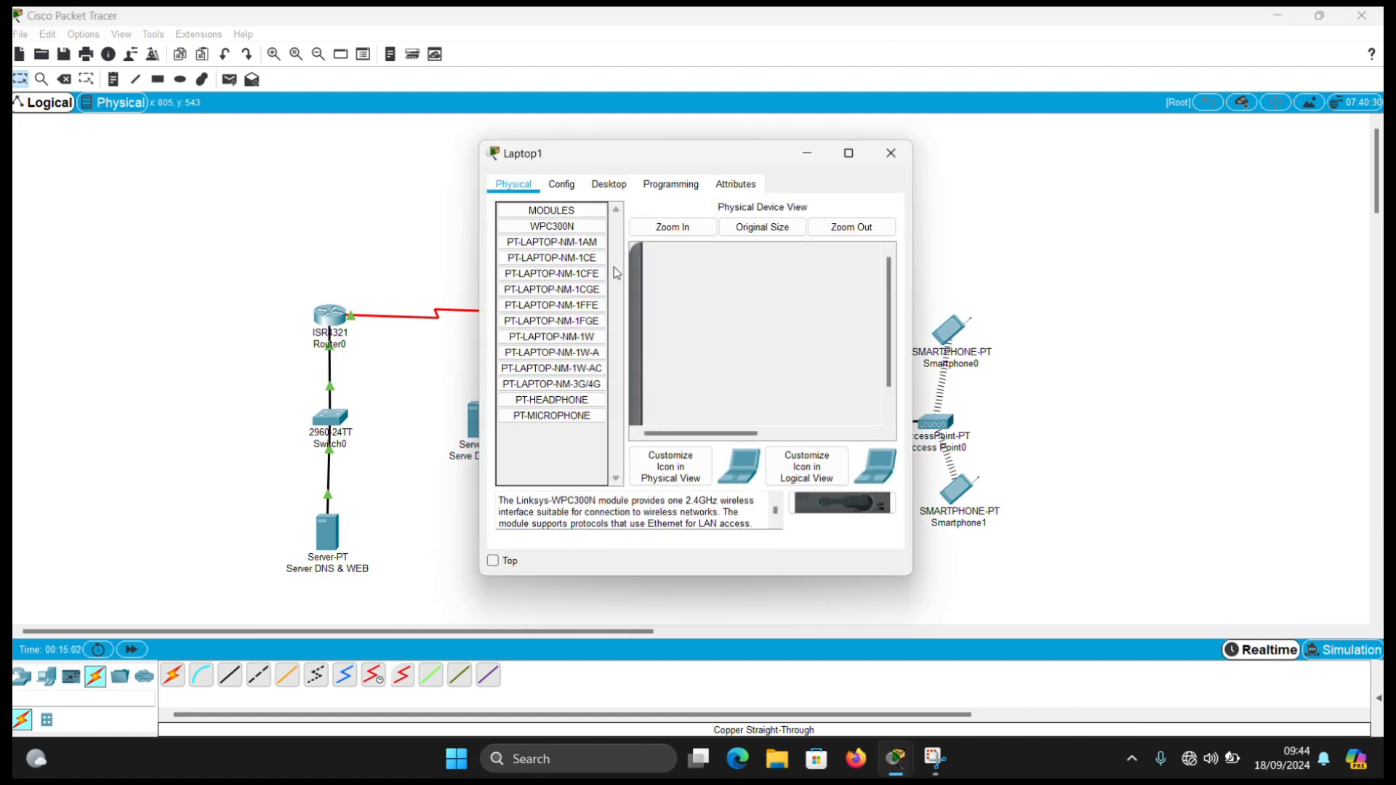
left_click(615, 188)
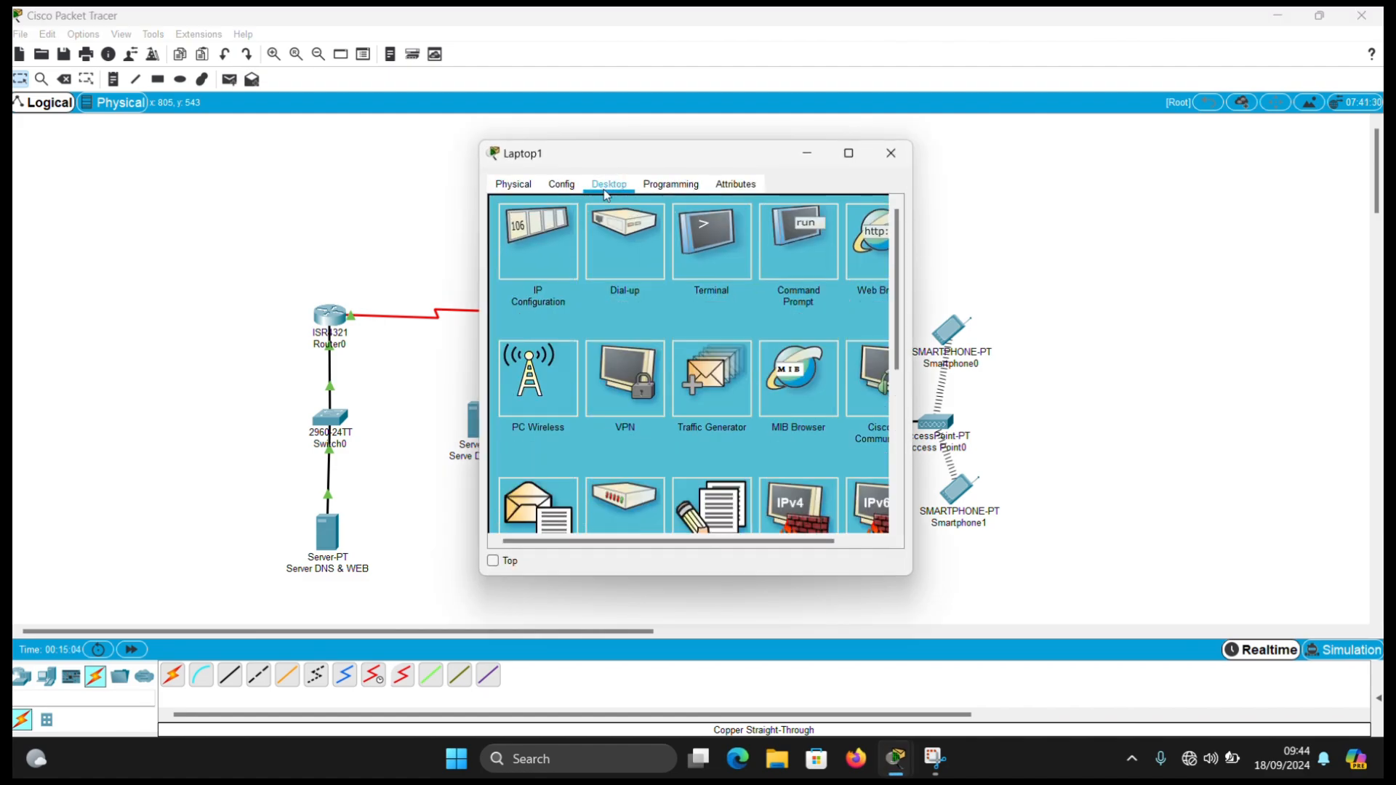
left_click(544, 242)
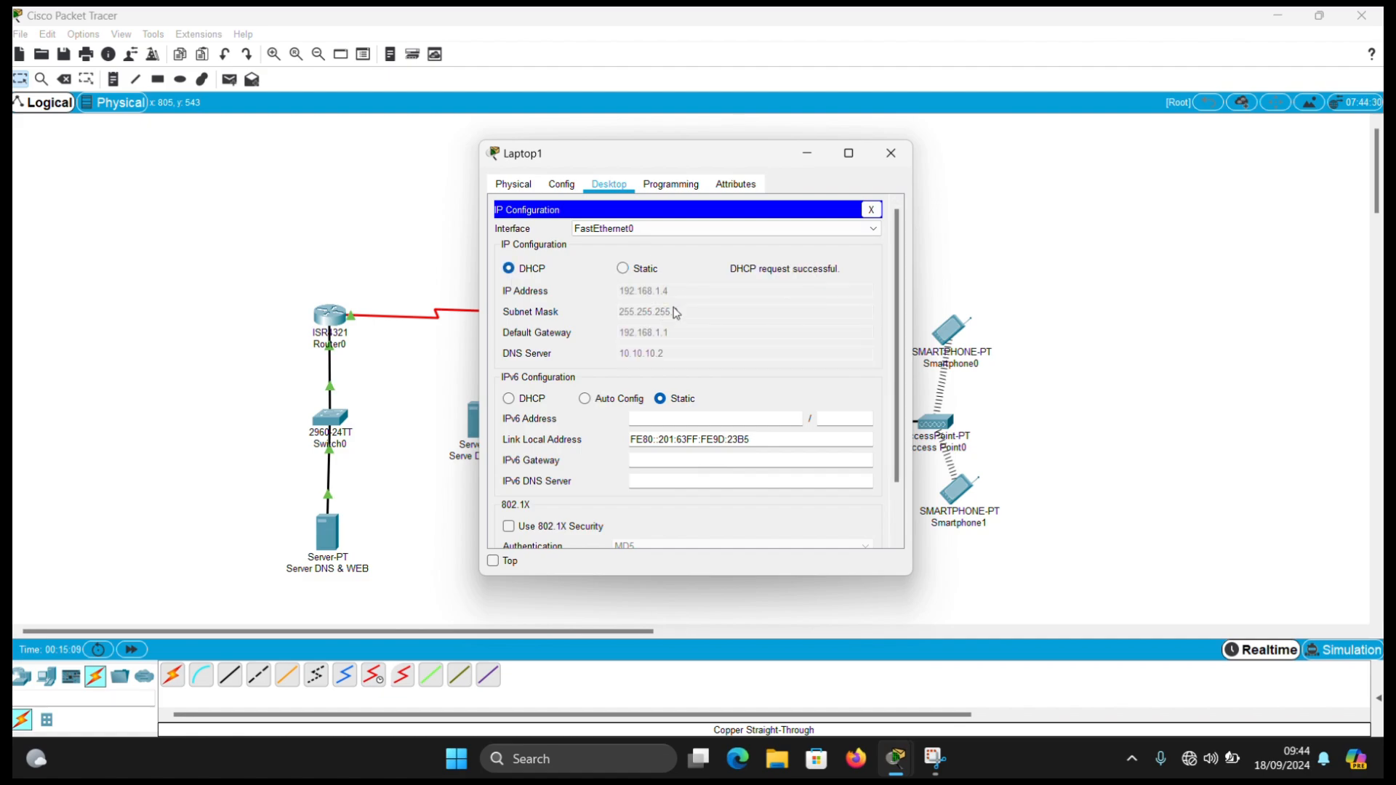
left_click(890, 153)
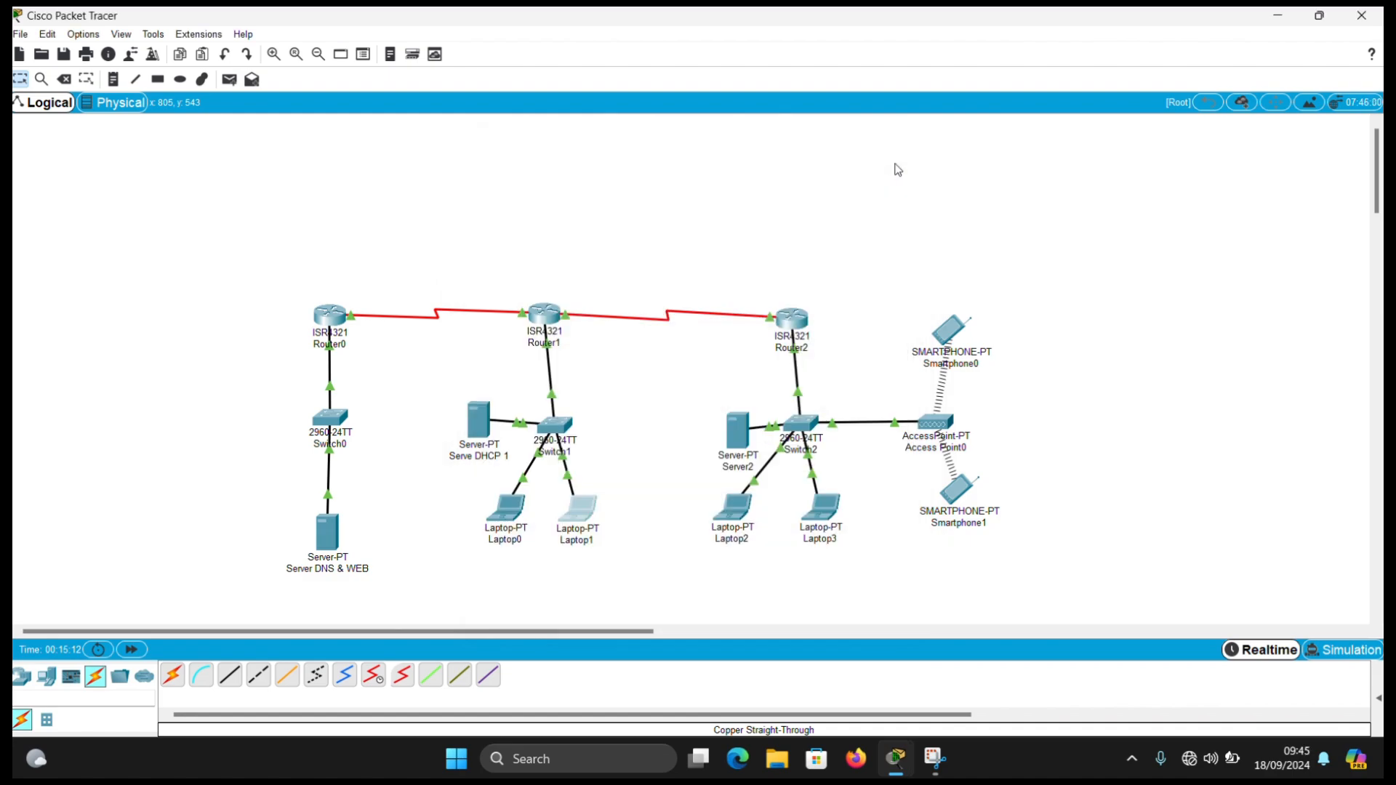
Give Server2 the static IP address 22.13.0.14 with subnet mask 255.0.0.0.
left_click(746, 440)
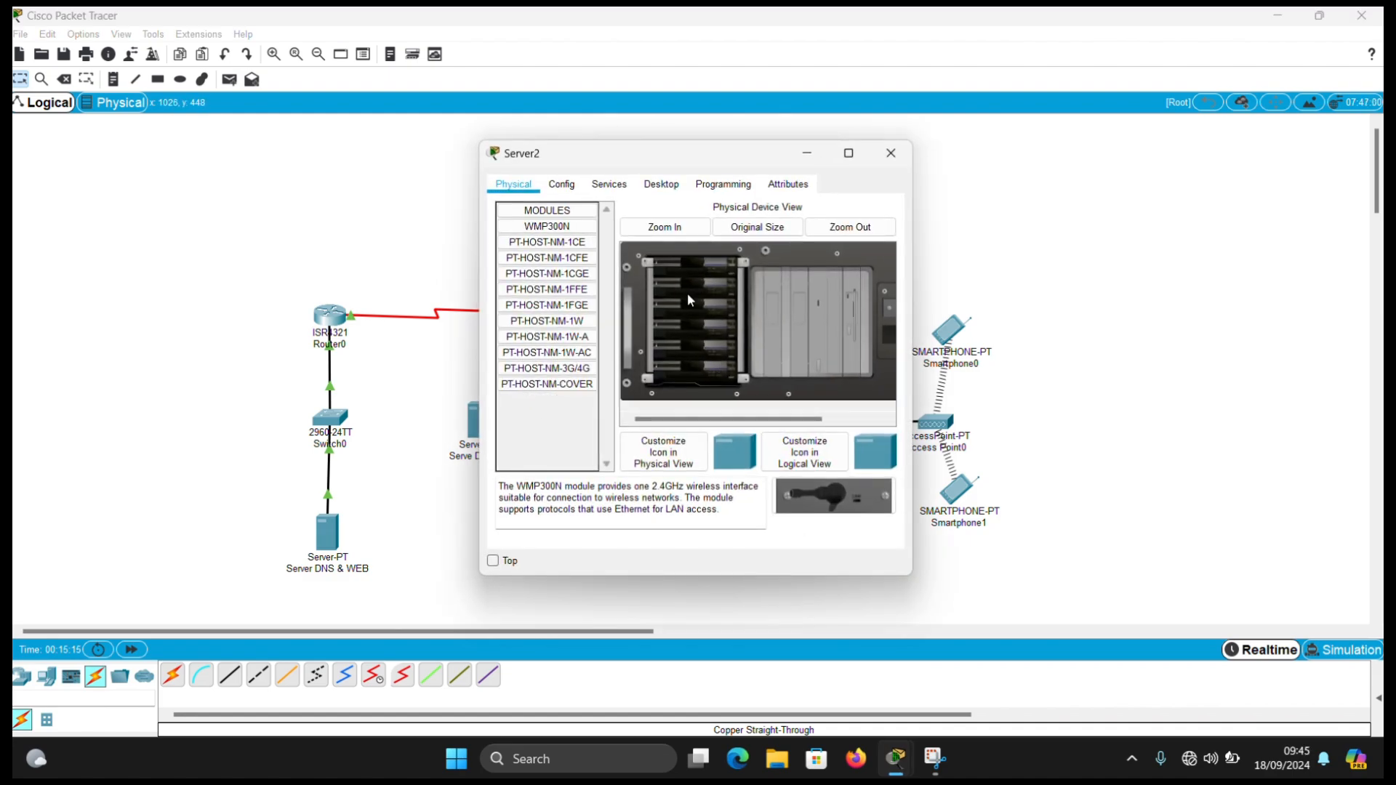
left_click(642, 191)
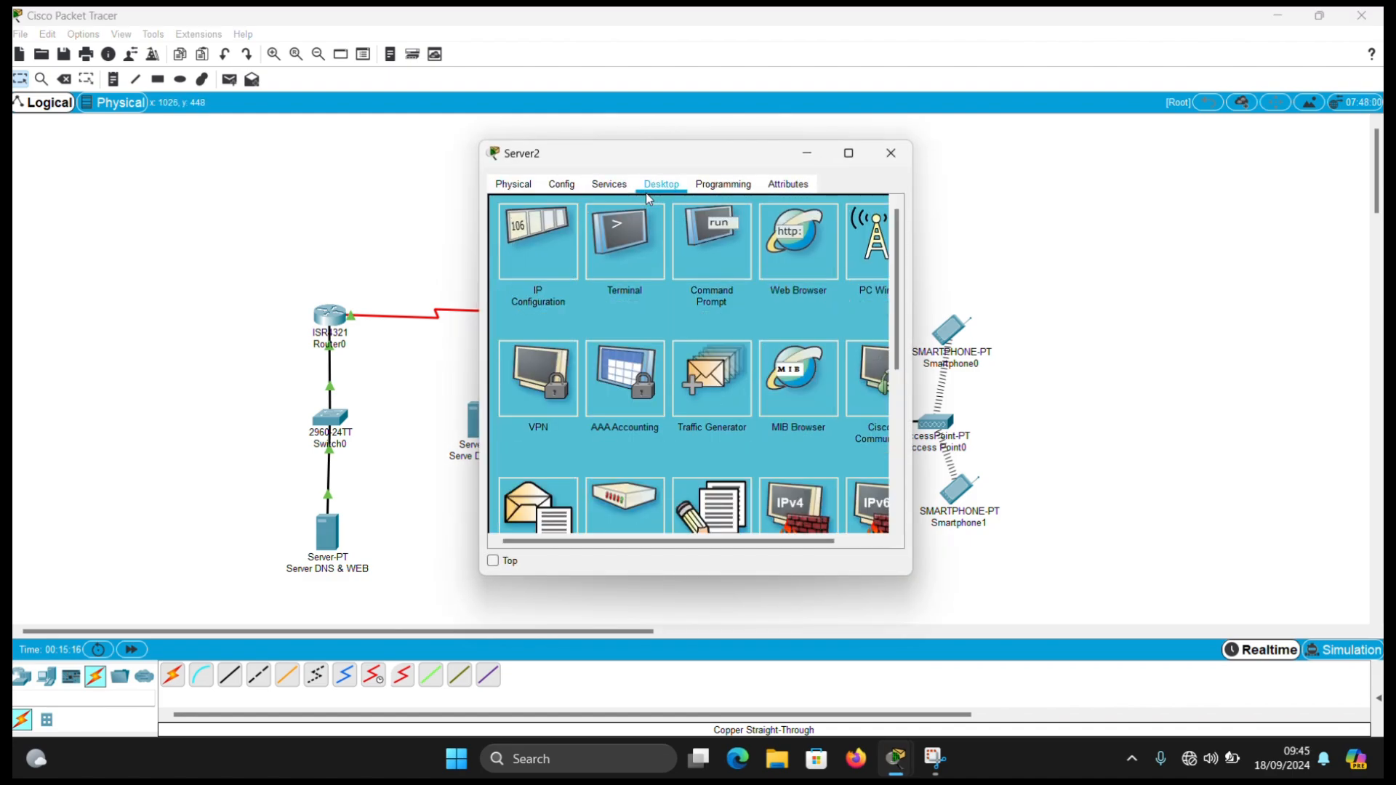
left_click(556, 226)
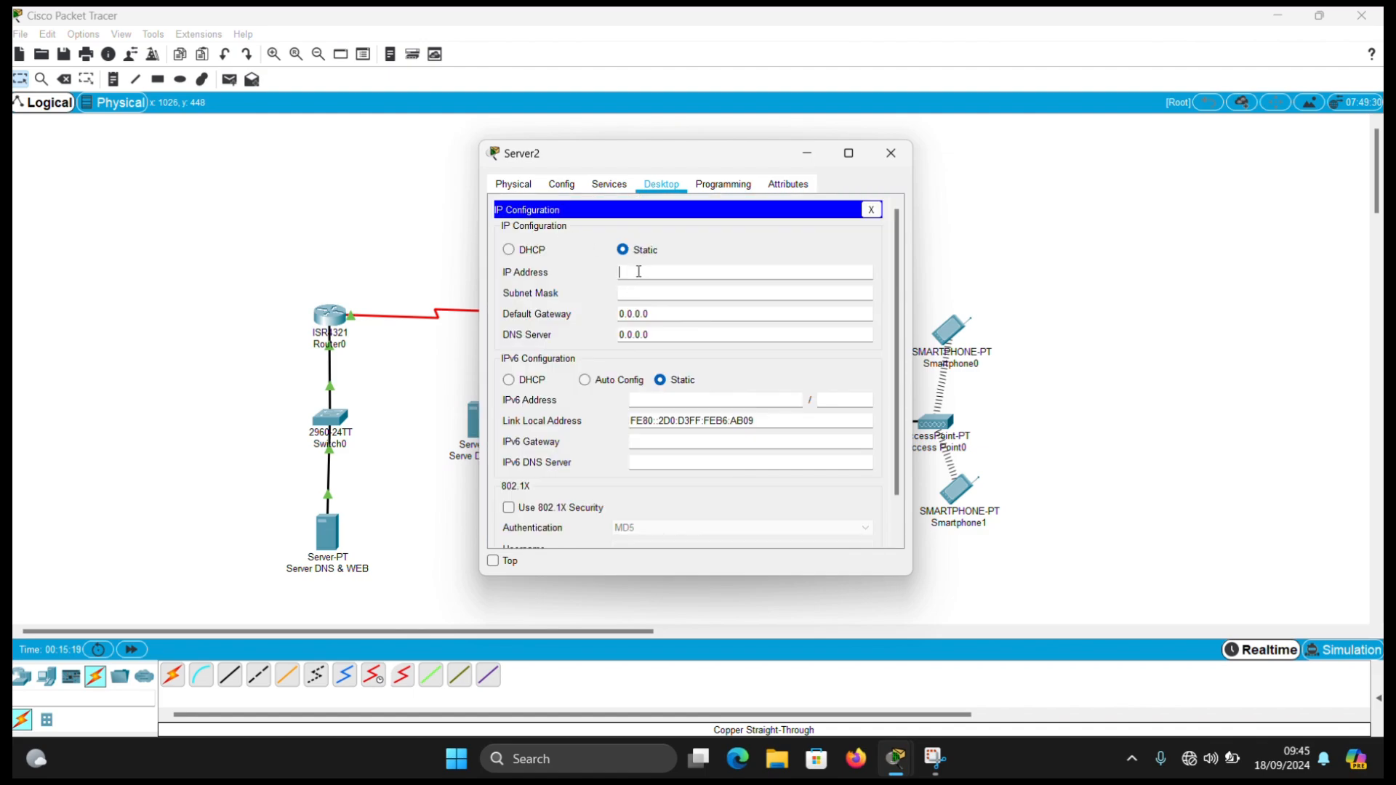
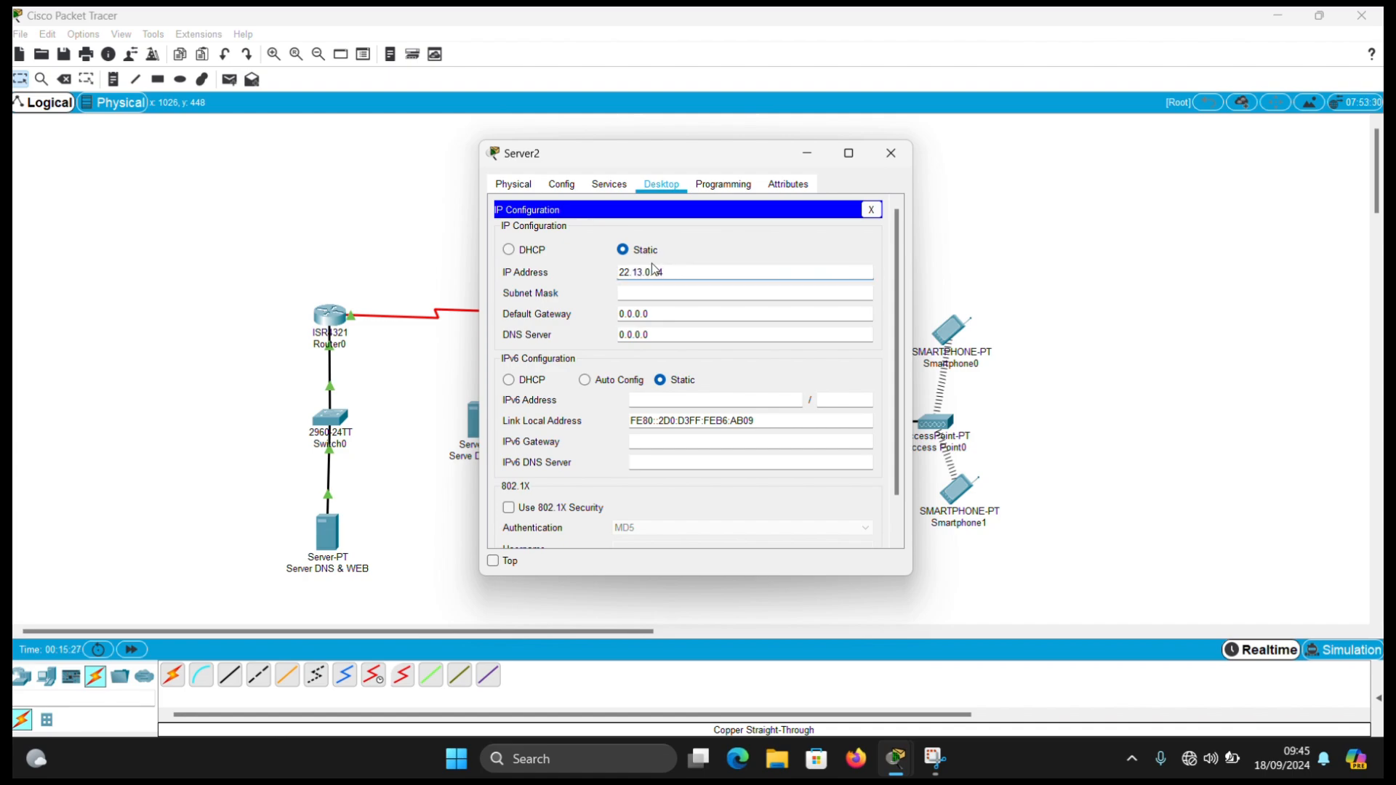
key("Return")
Set the default gateway of Server2 to 22.13.0.13, reusing its copied IP address.
left_click_drag(618, 273, 696, 273)
key("ctrl+c")
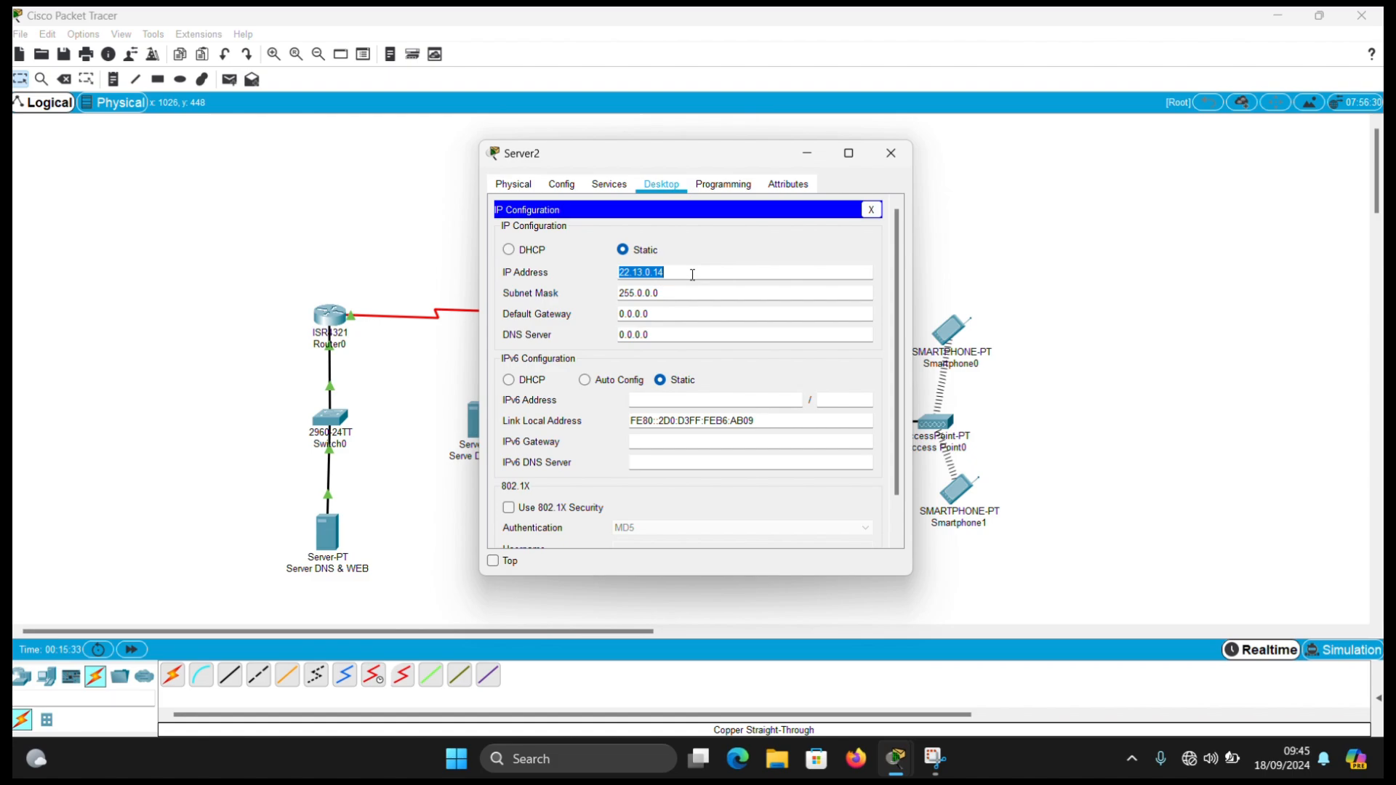
left_click(646, 314)
key("ctrl+a")
key("BackSpace")
key("ctrl+v")
left_click(607, 45)
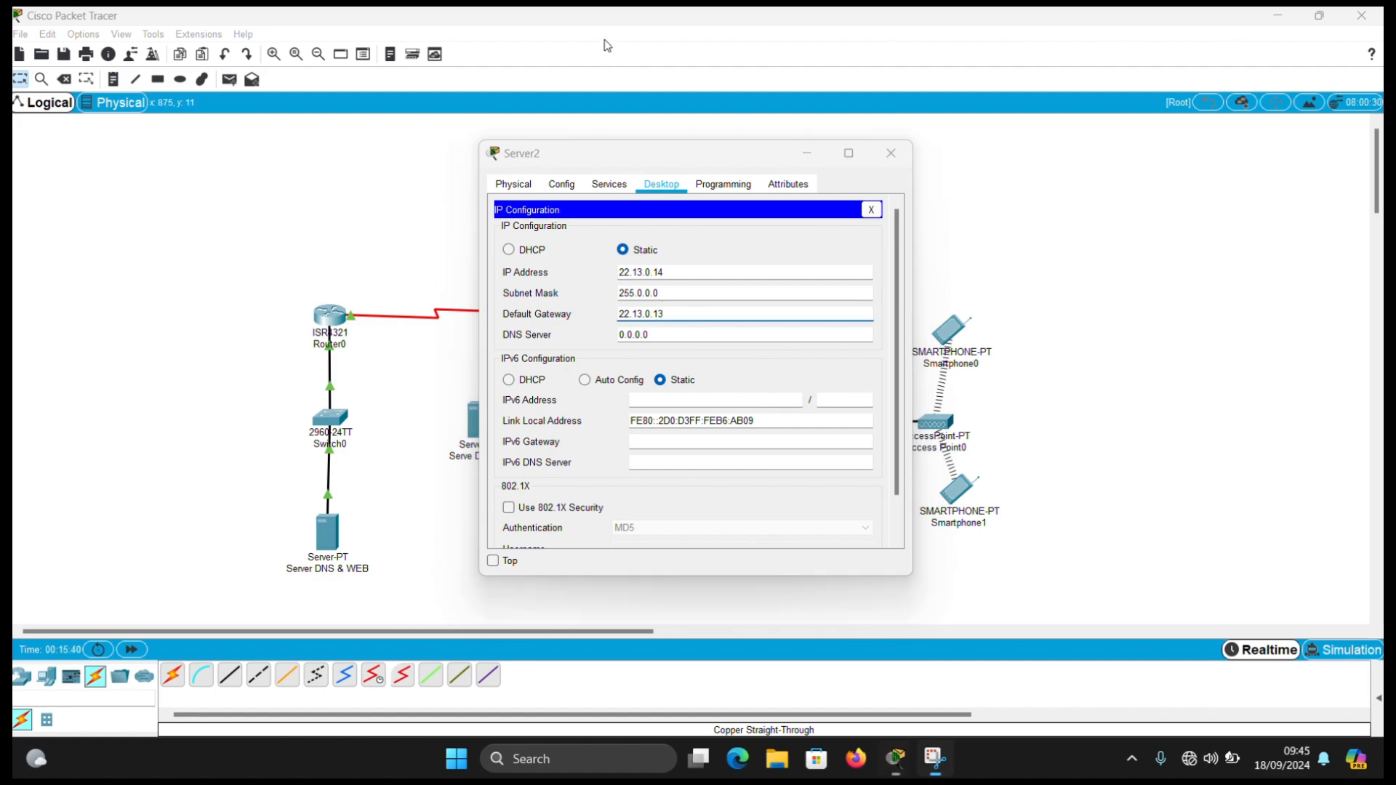
Set the DNS server address of Server2 to 10.10.10.2.
left_click(656, 338)
key("ctrl+a")
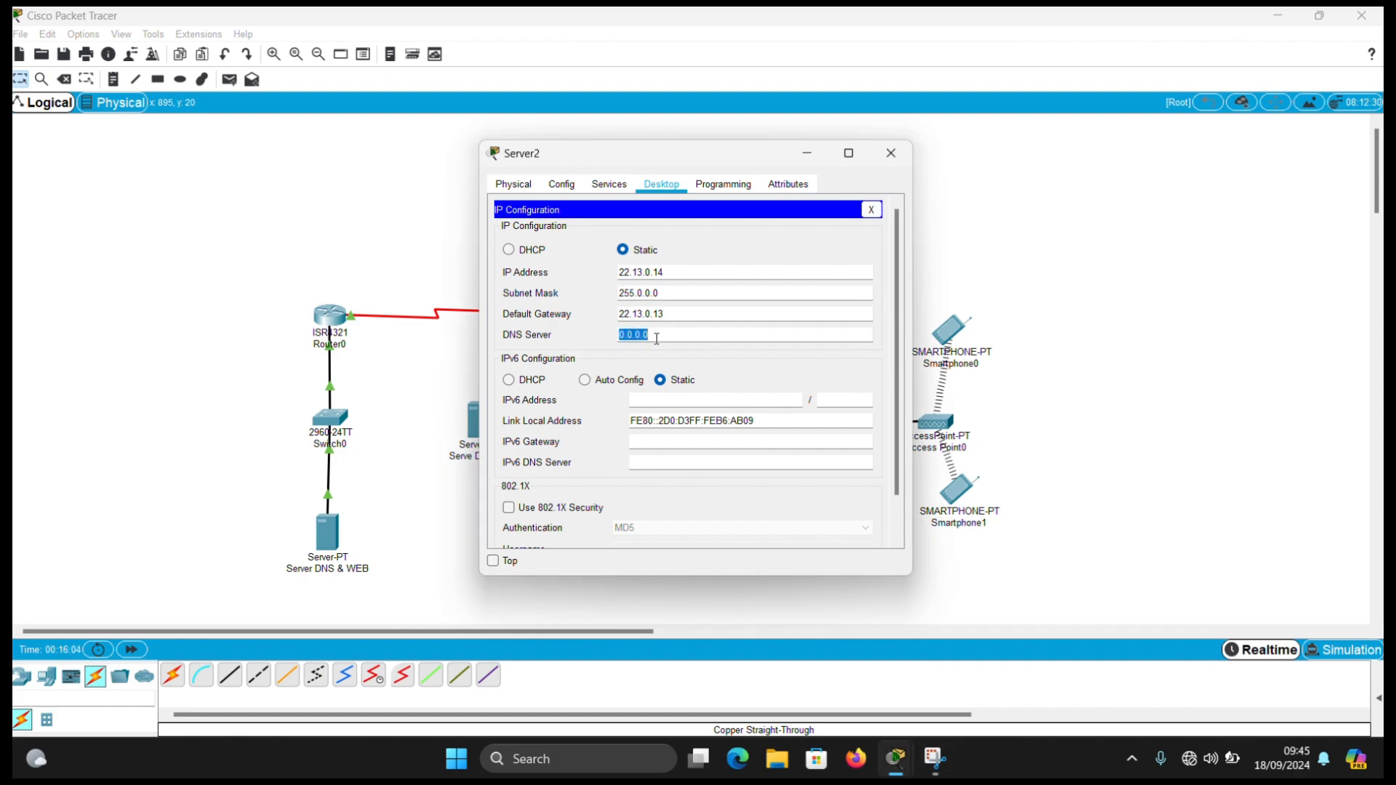
key("BackSpace")
type("10.10.10.")
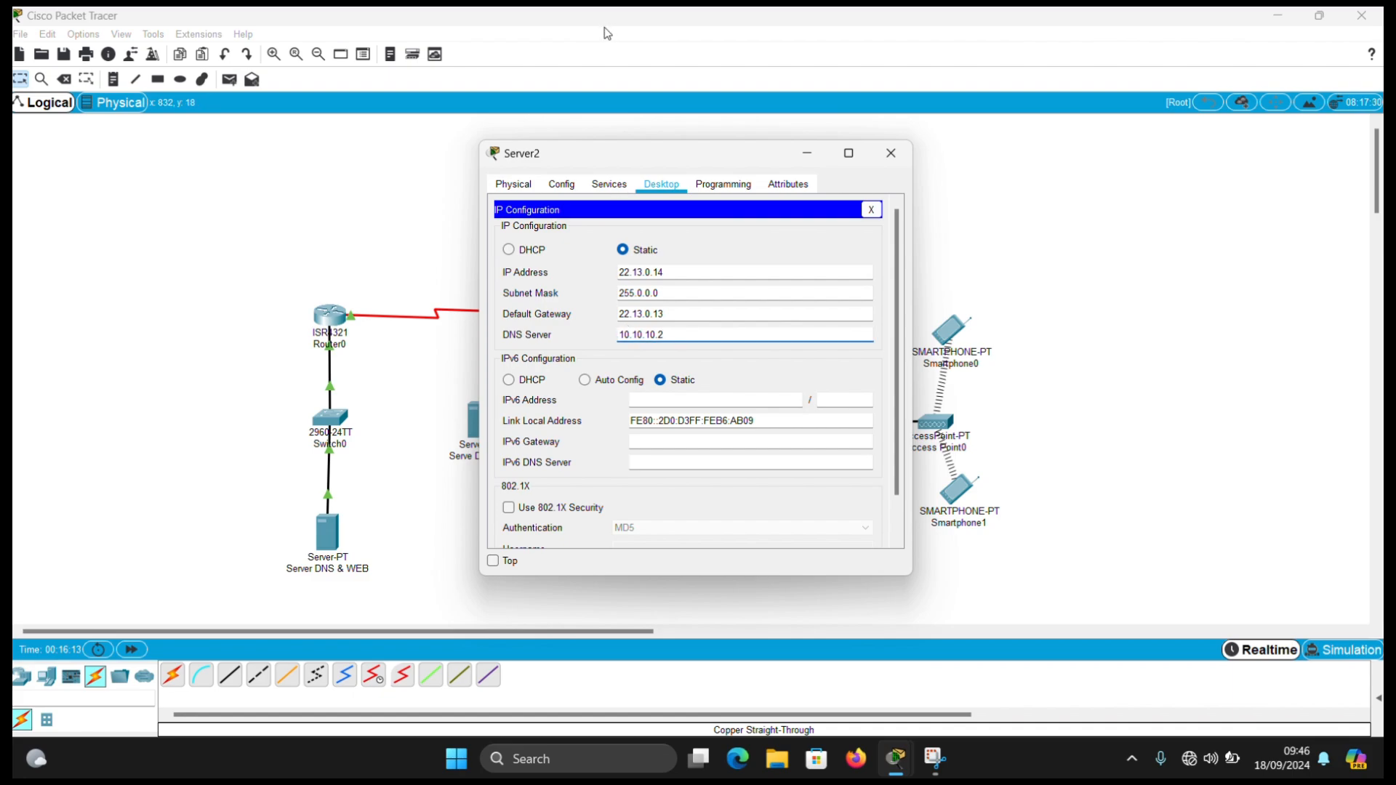
Turn on the DHCP service on Server2 and set the pool's default gateway to 22.13.0.13.
left_click(596, 42)
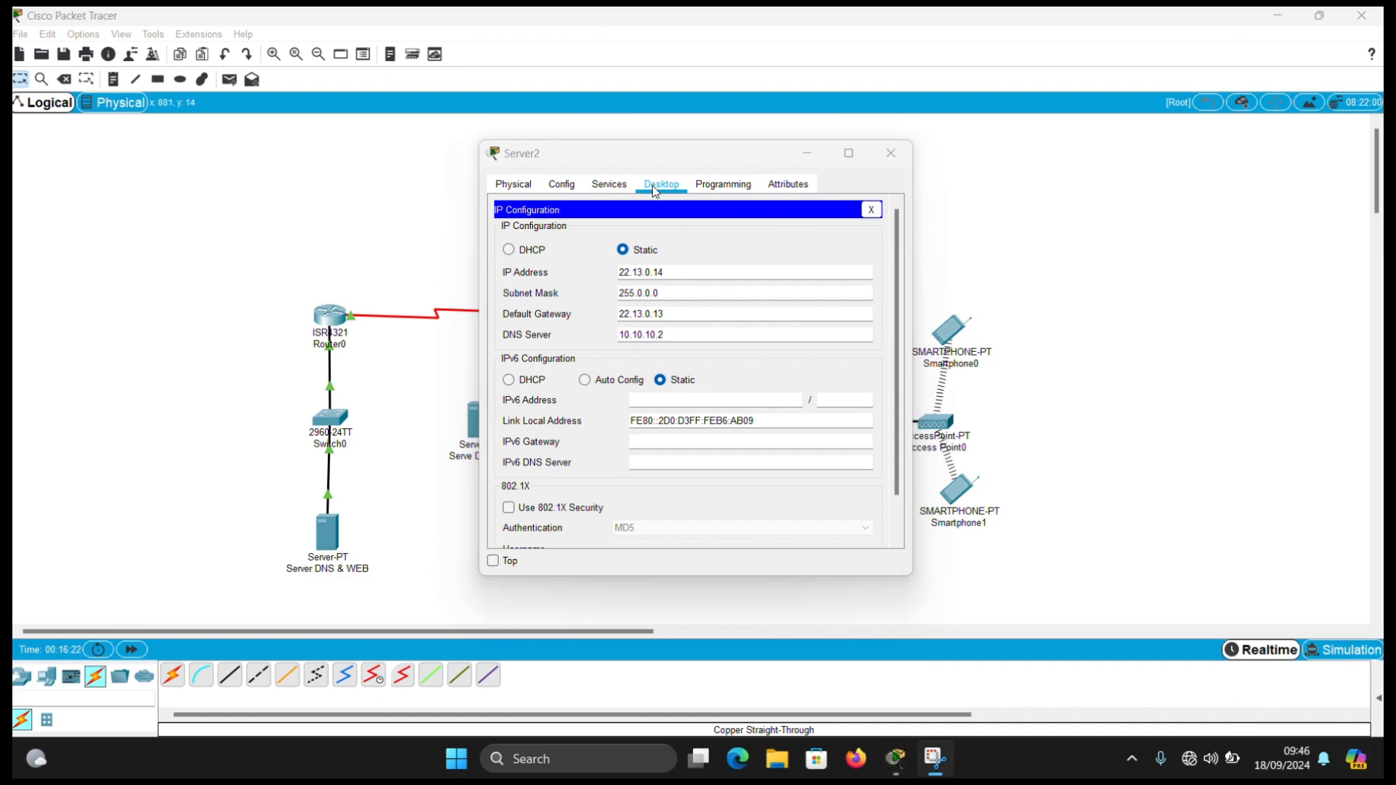
left_click(629, 188)
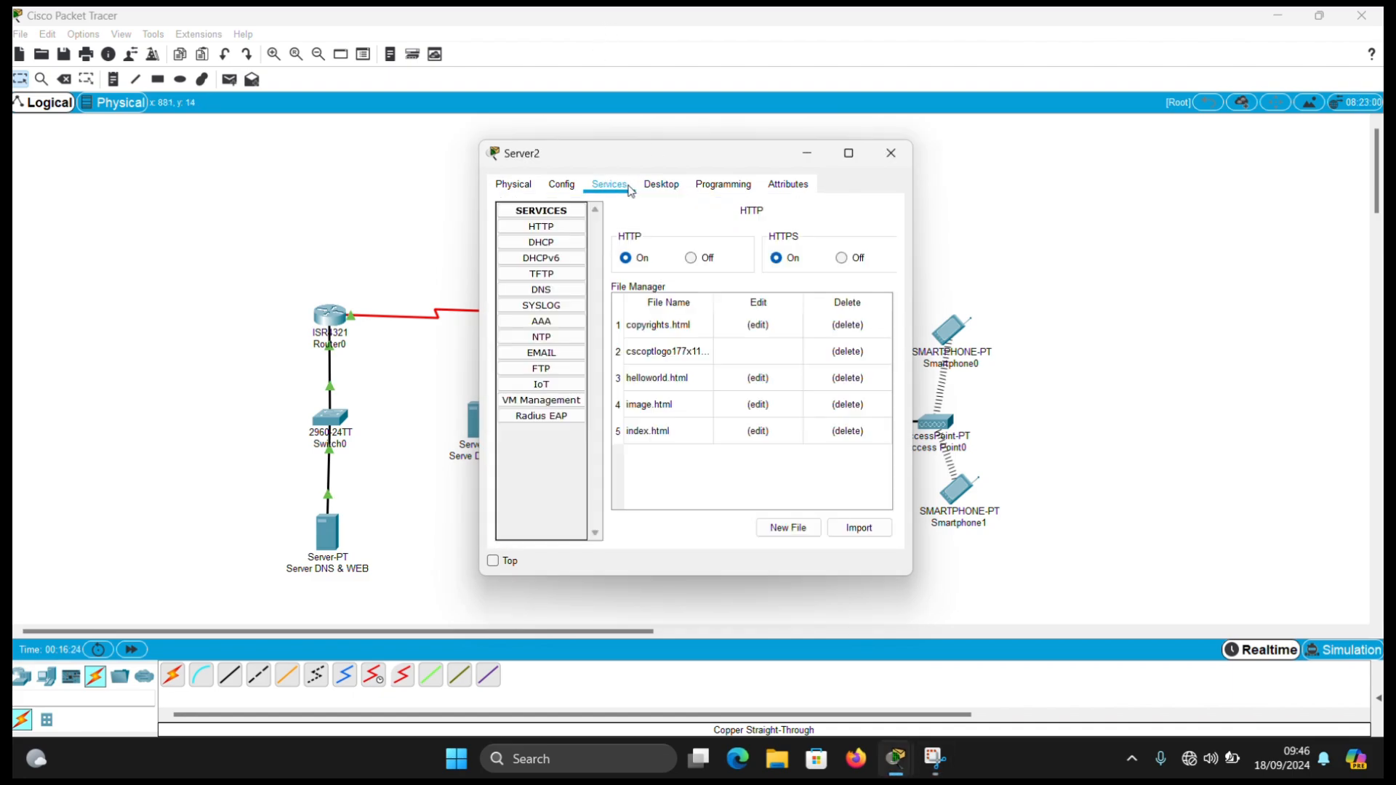
left_click(541, 242)
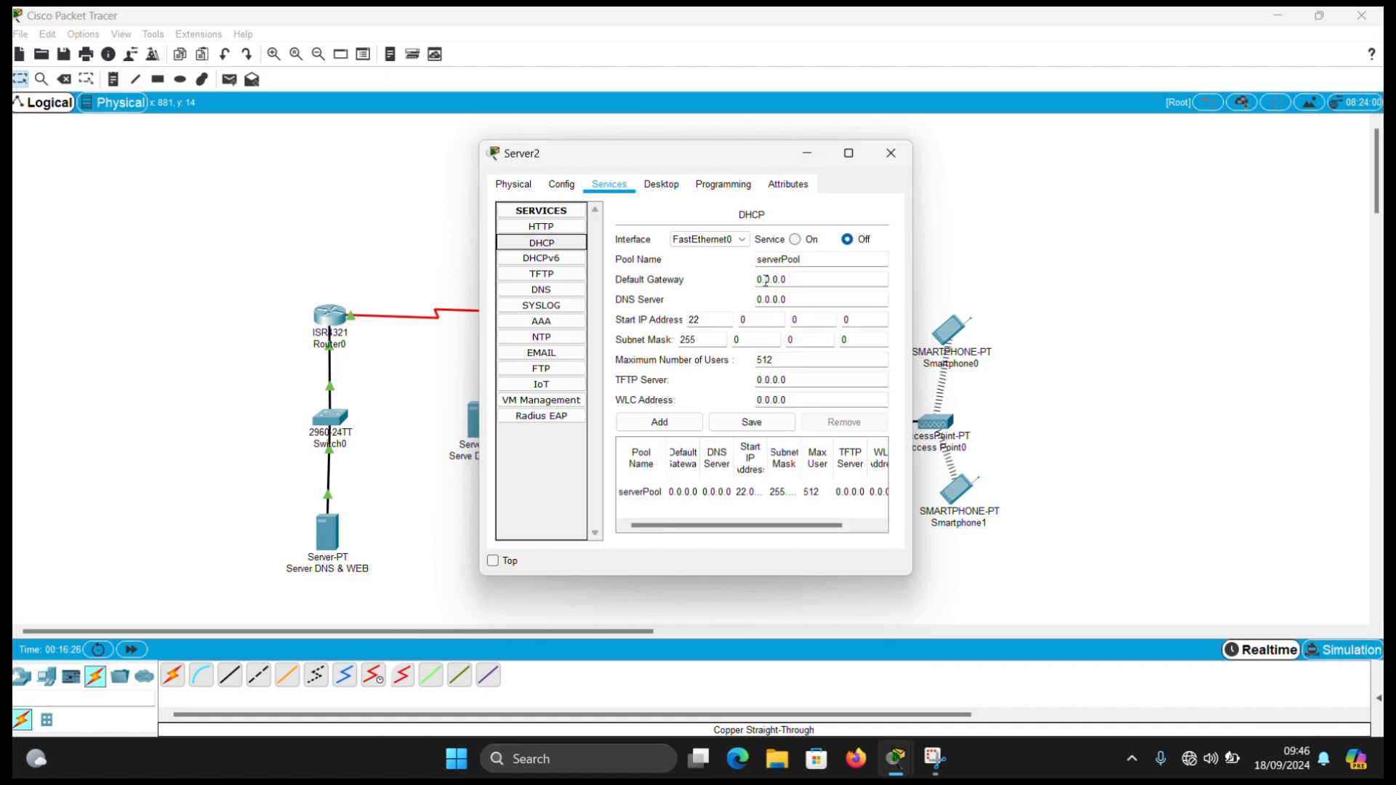
left_click(795, 239)
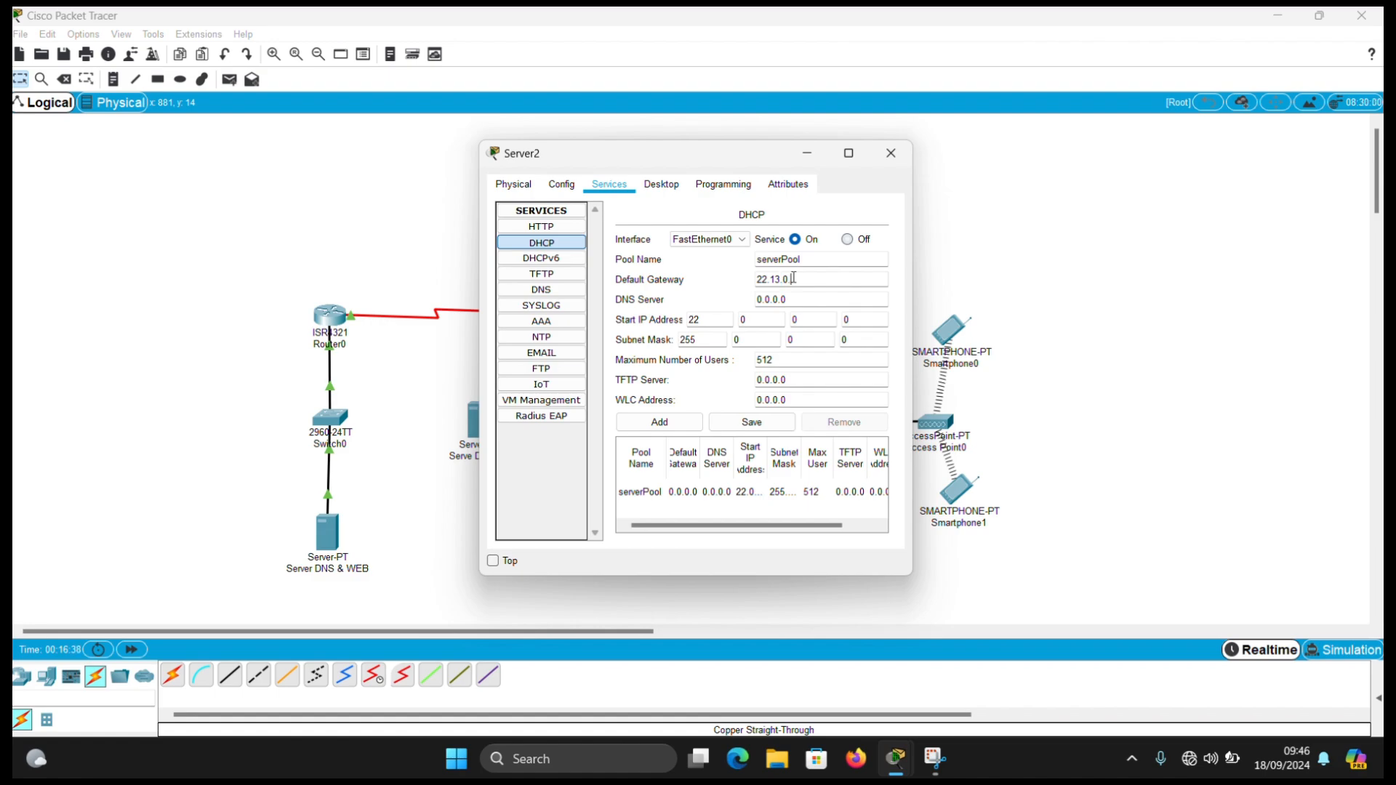
left_click(608, 42)
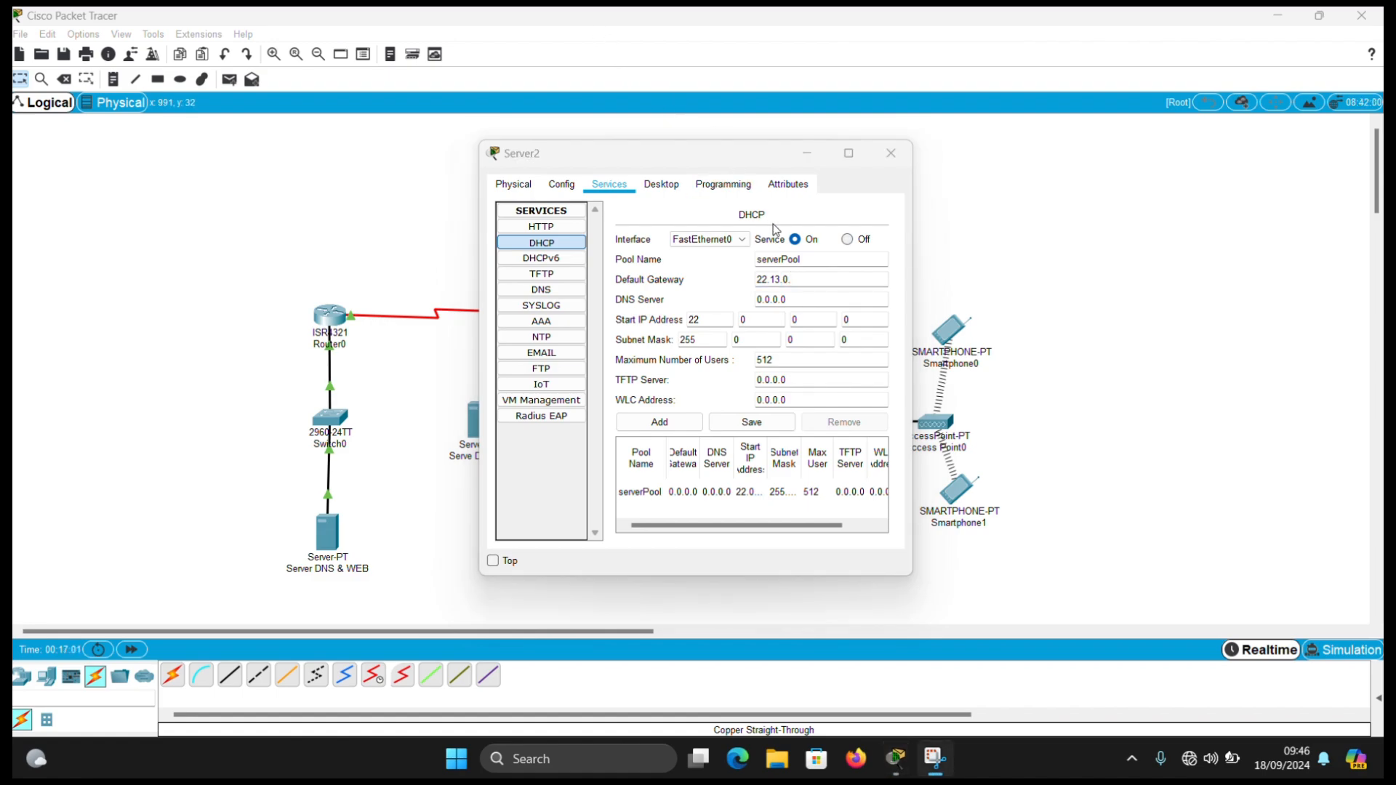
left_click(802, 281)
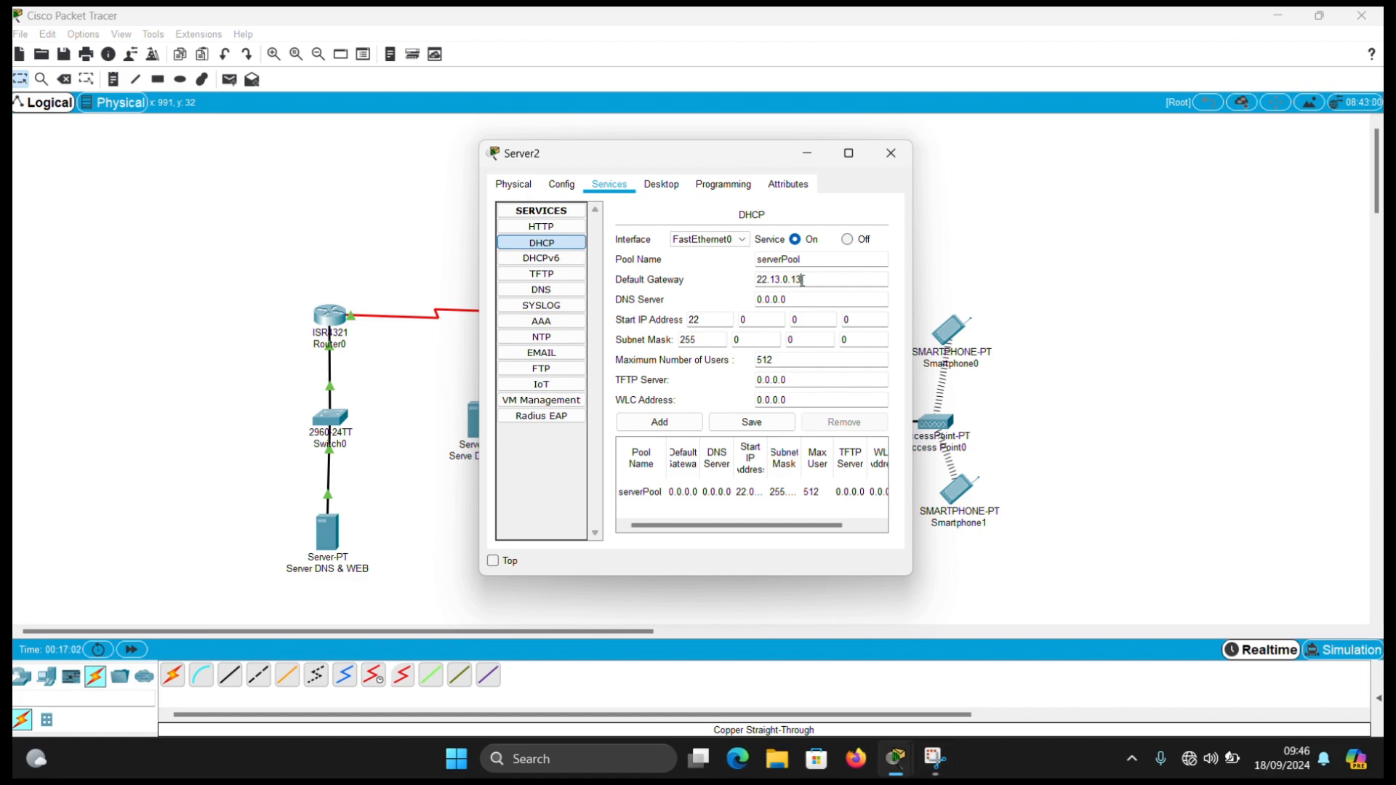
Set Server2's DHCP pool to DNS server 10.10.10.2, start address 22.13.0.15 and 10 maximum users, save it and close the window.
left_click_drag(790, 299, 756, 299)
key("BackSpace")
type("10.10.10.2")
left_click(762, 319)
left_click(806, 360)
type("10")
left_click(752, 421)
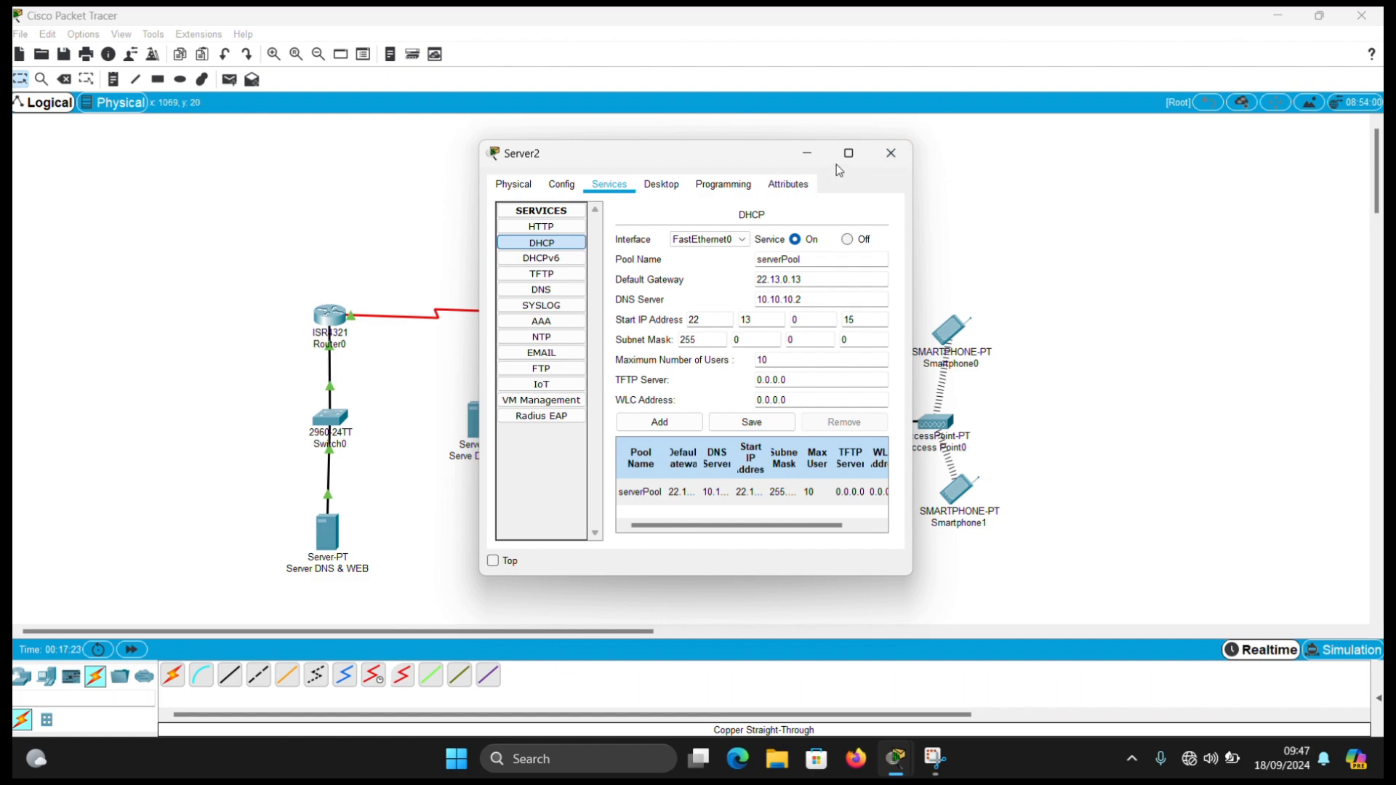
left_click(890, 154)
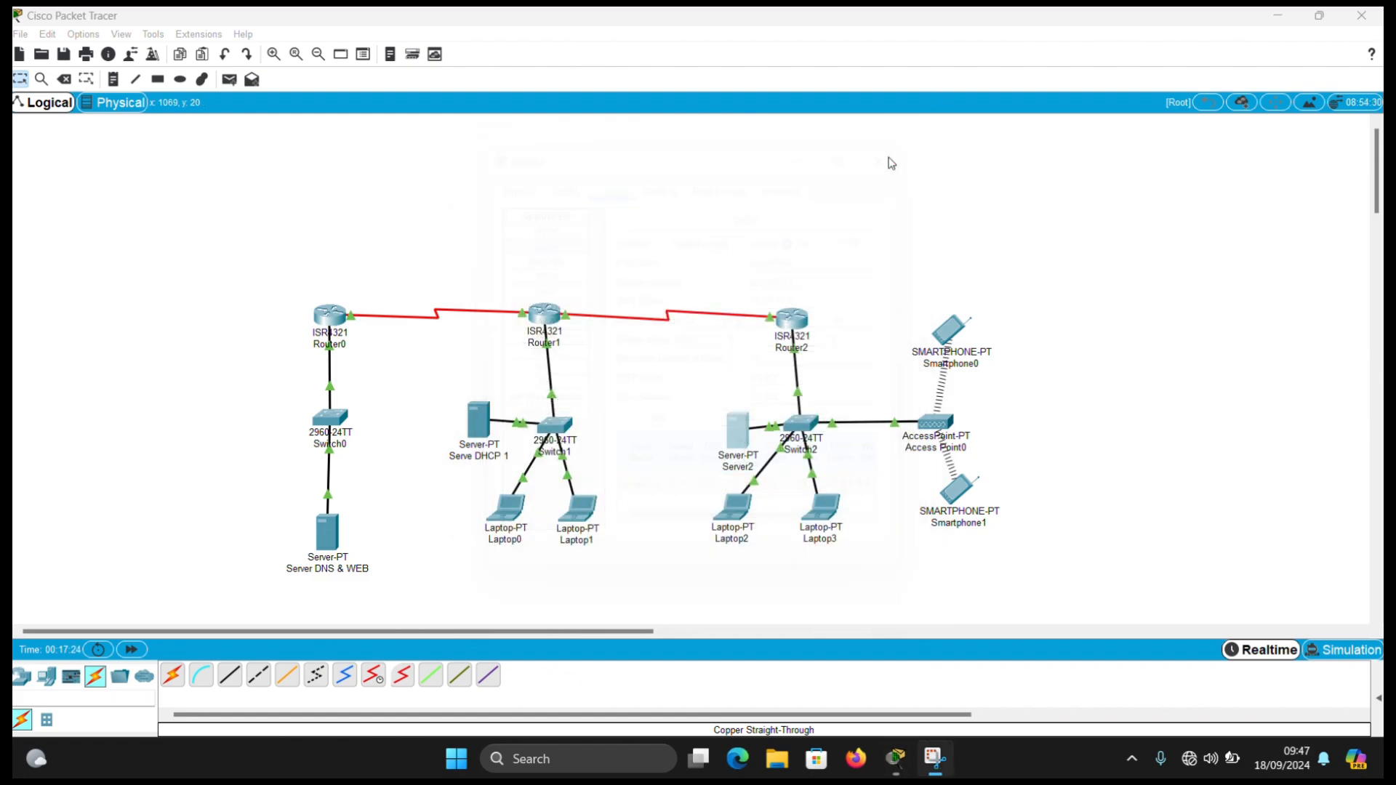
Check the DHCP pool settings of Serve DHCP 1 and close its window.
left_click(480, 429)
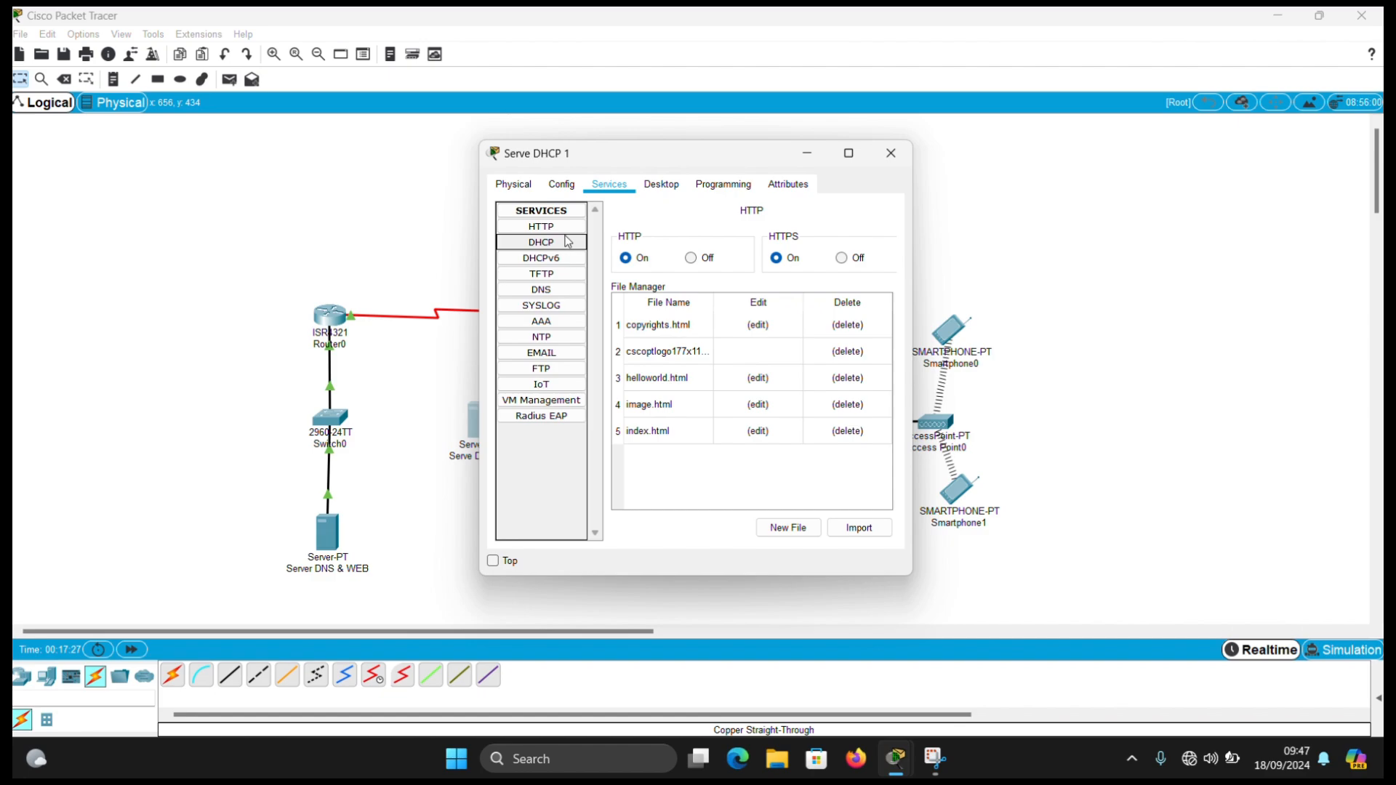
left_click(570, 246)
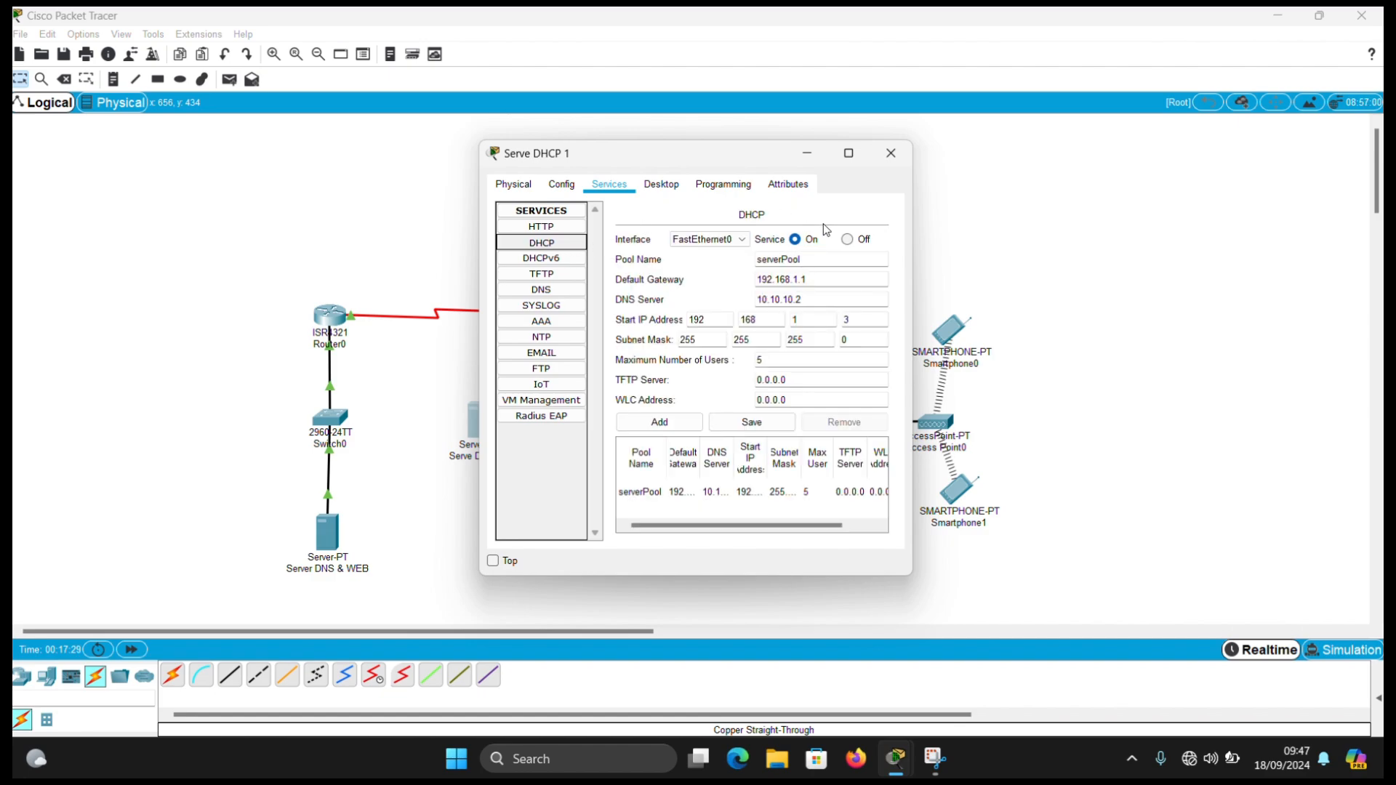
left_click(890, 153)
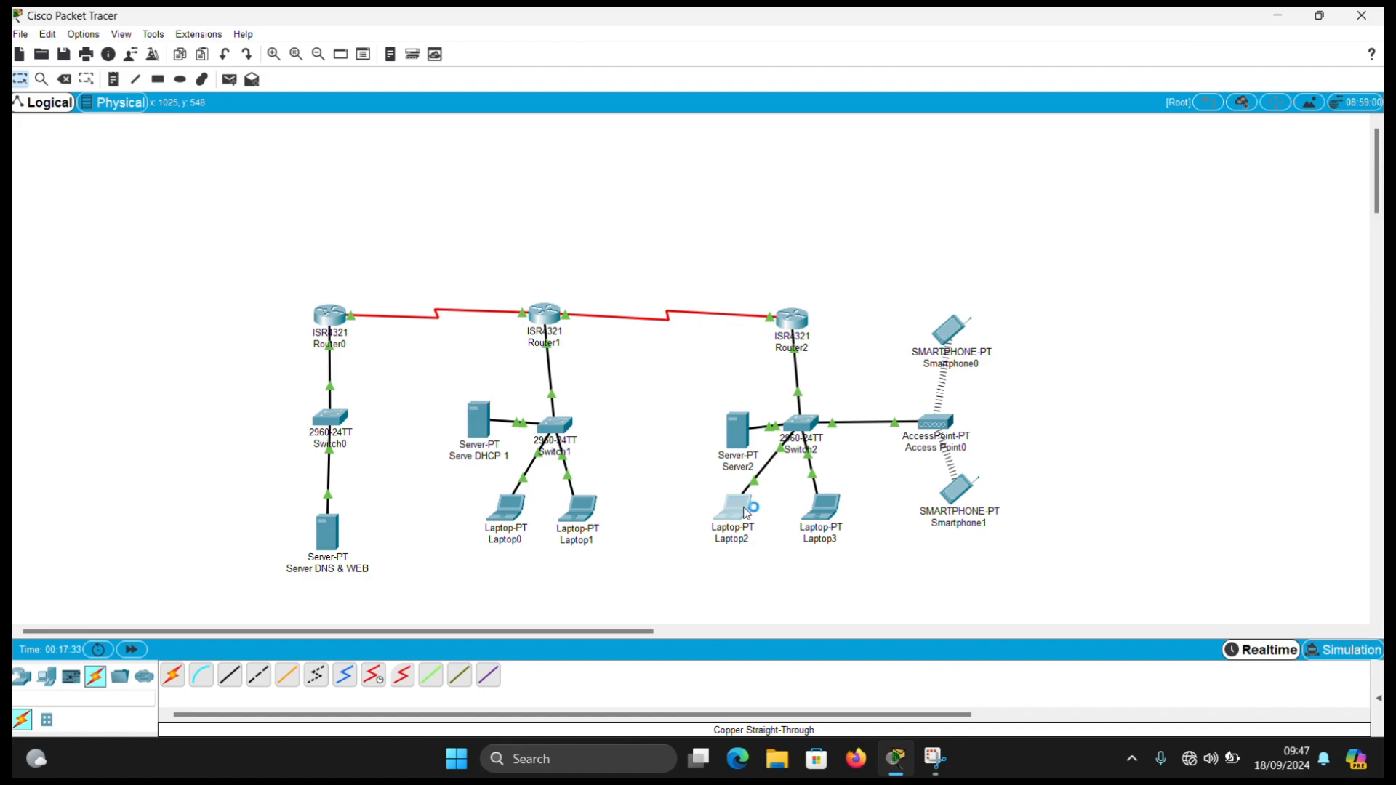
Switch Laptop2's IP configuration to DHCP and close its window.
left_click(733, 506)
left_click(617, 192)
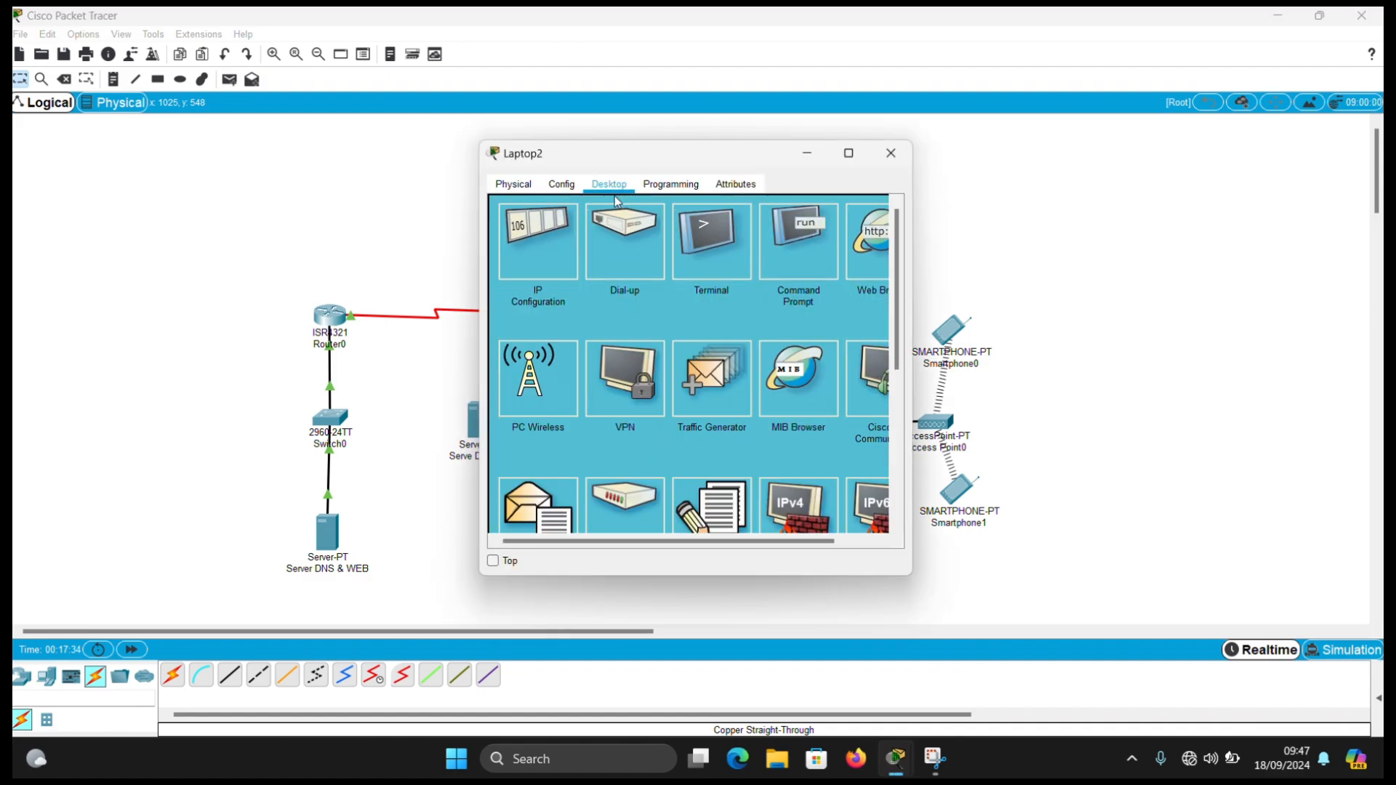
left_click(546, 253)
left_click(509, 269)
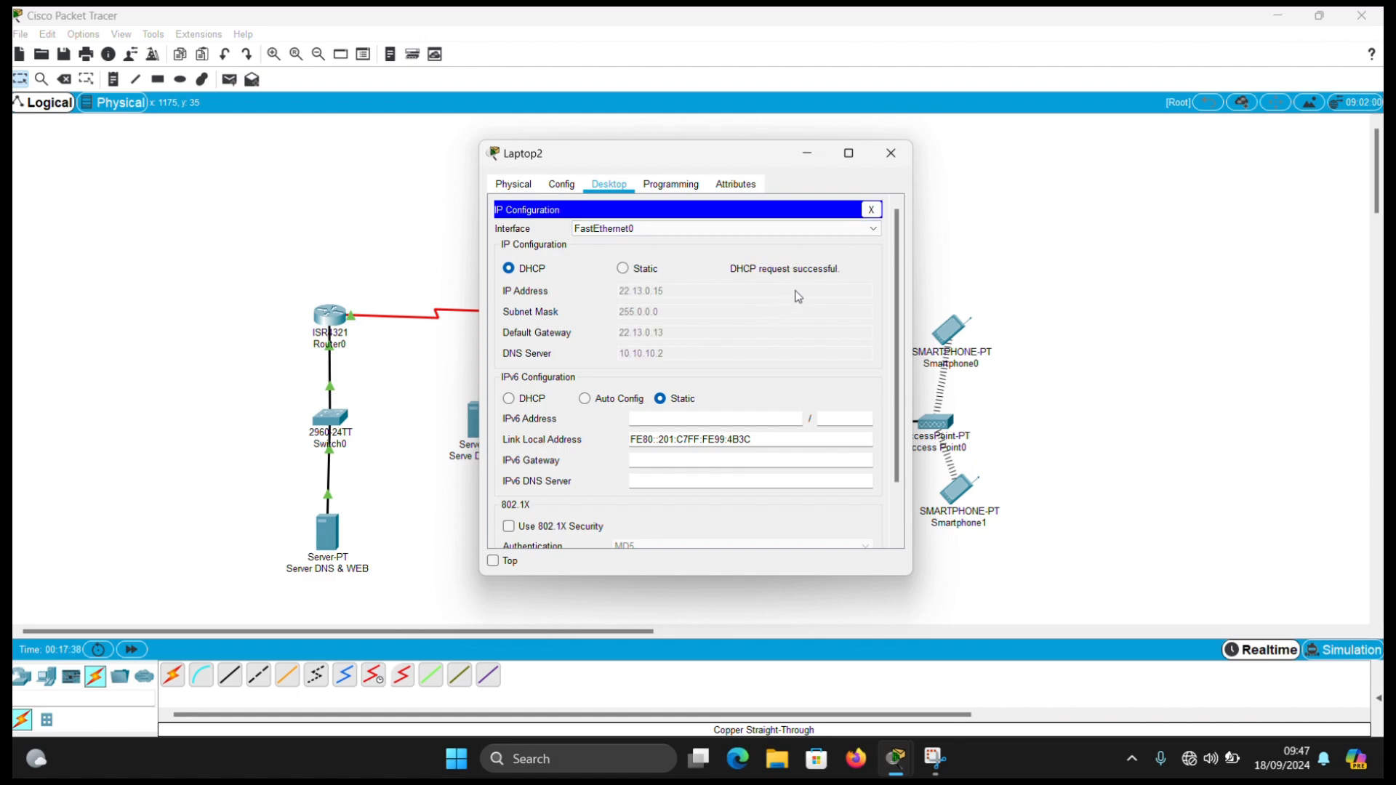
left_click(890, 153)
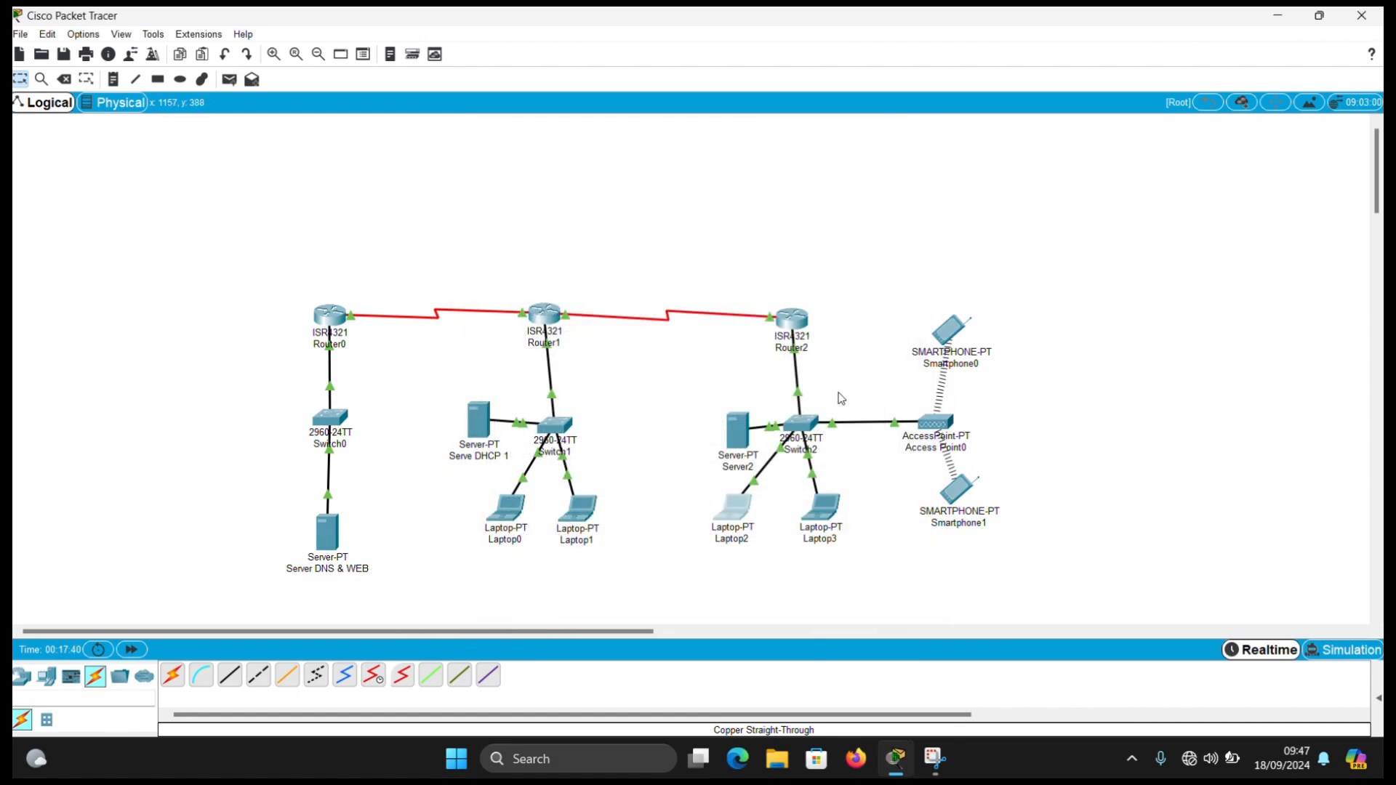
Switch Laptop3's IP configuration to DHCP and close its window.
left_click(840, 507)
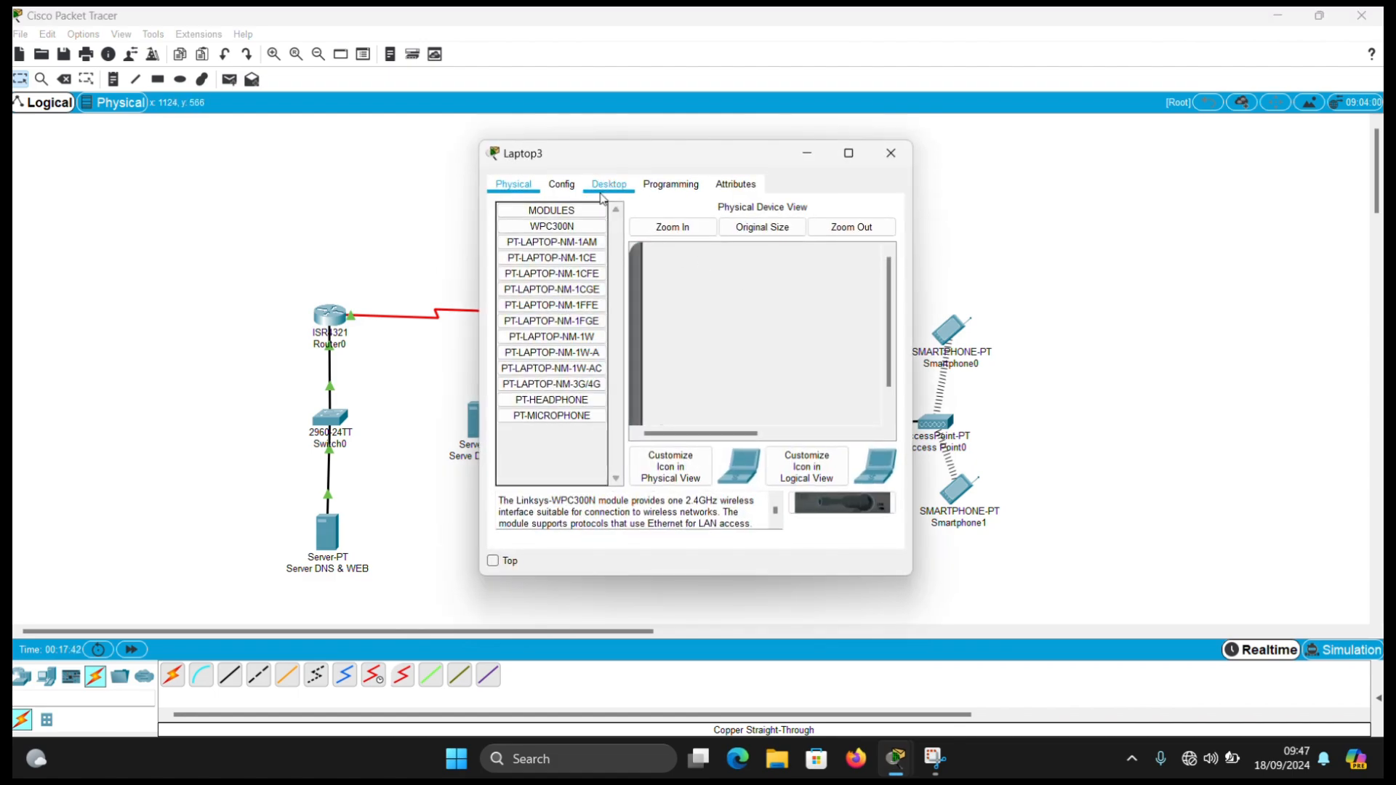
left_click(605, 187)
left_click(548, 247)
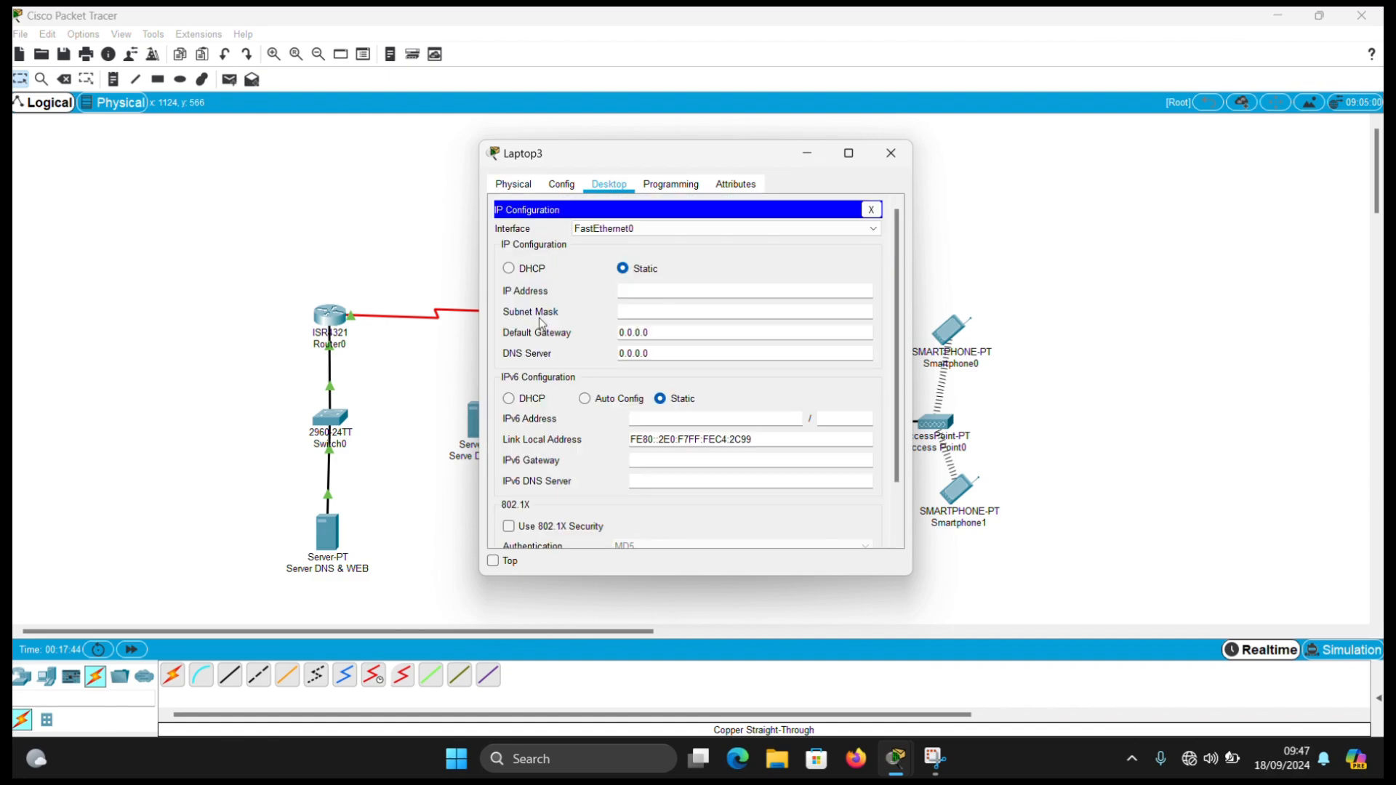
left_click(511, 269)
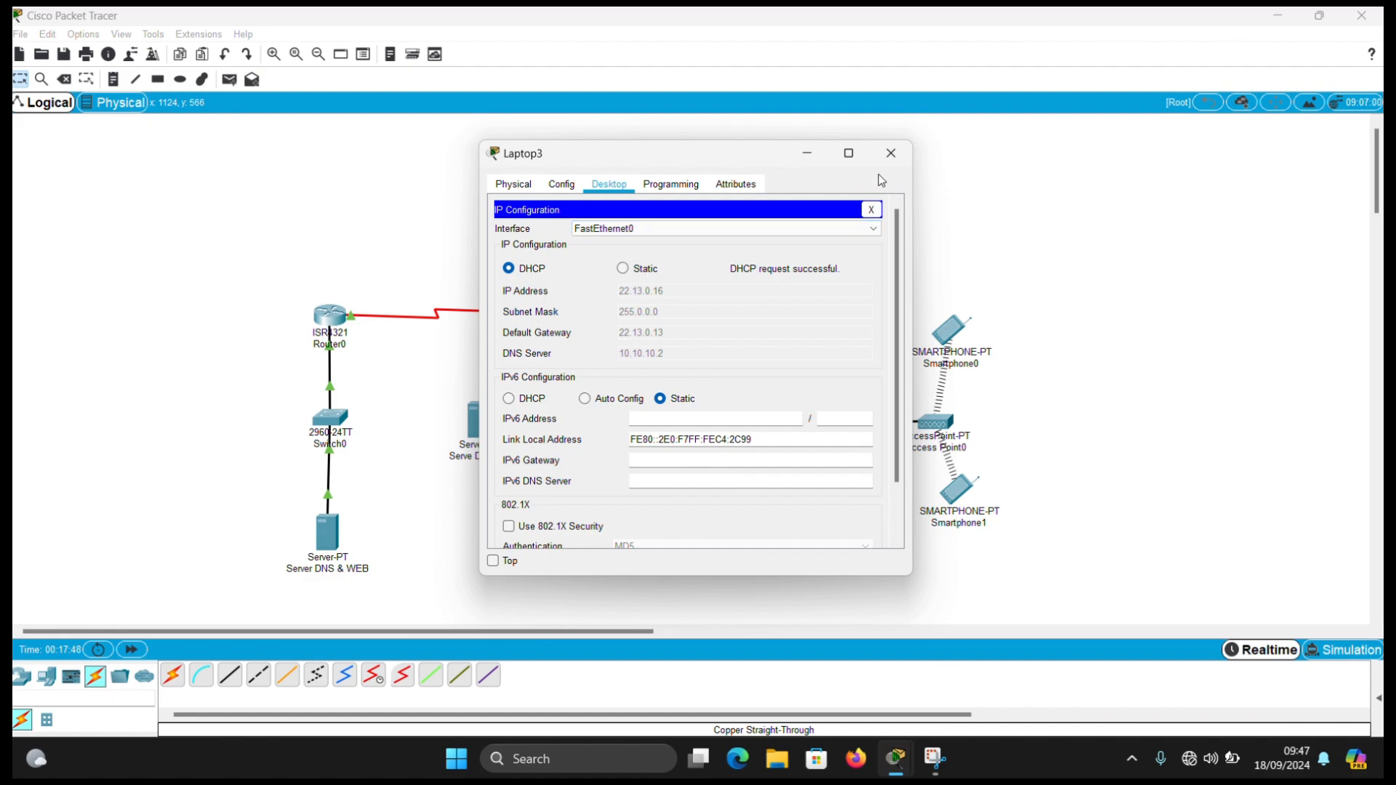
left_click(891, 153)
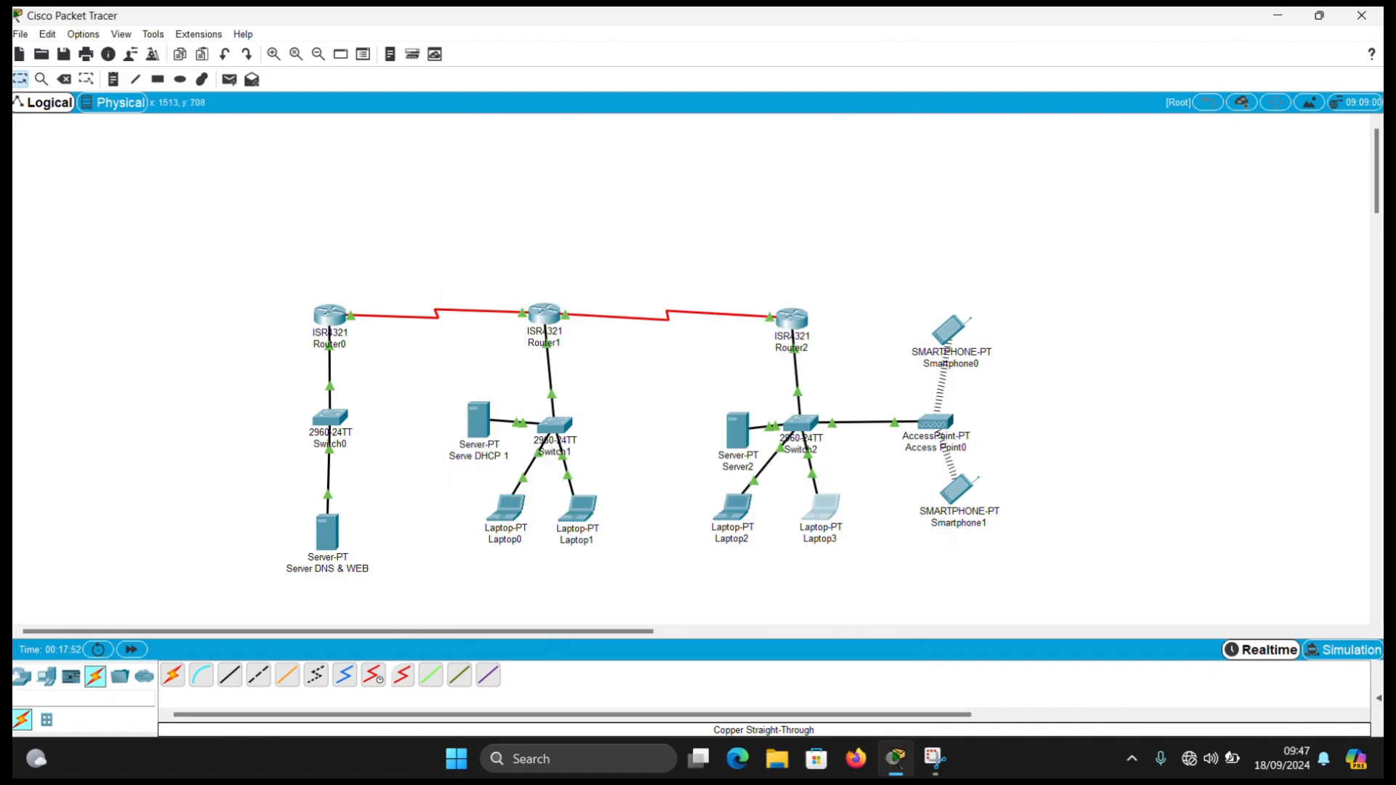
Show the PDU results, test connectivity with a simple PDU from Laptop3 to Laptop2, and delete the test scenario.
left_click(1378, 699)
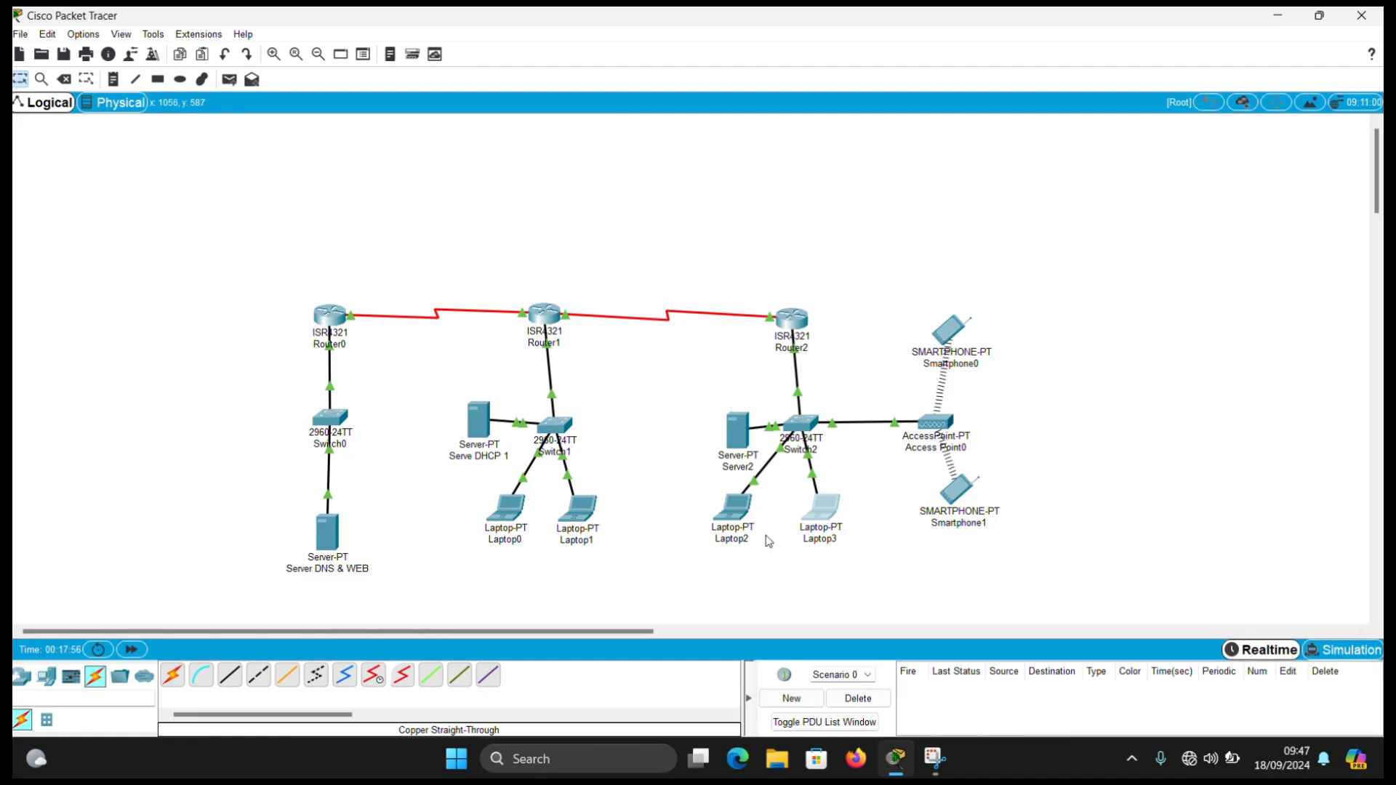
key("p")
left_click(822, 509)
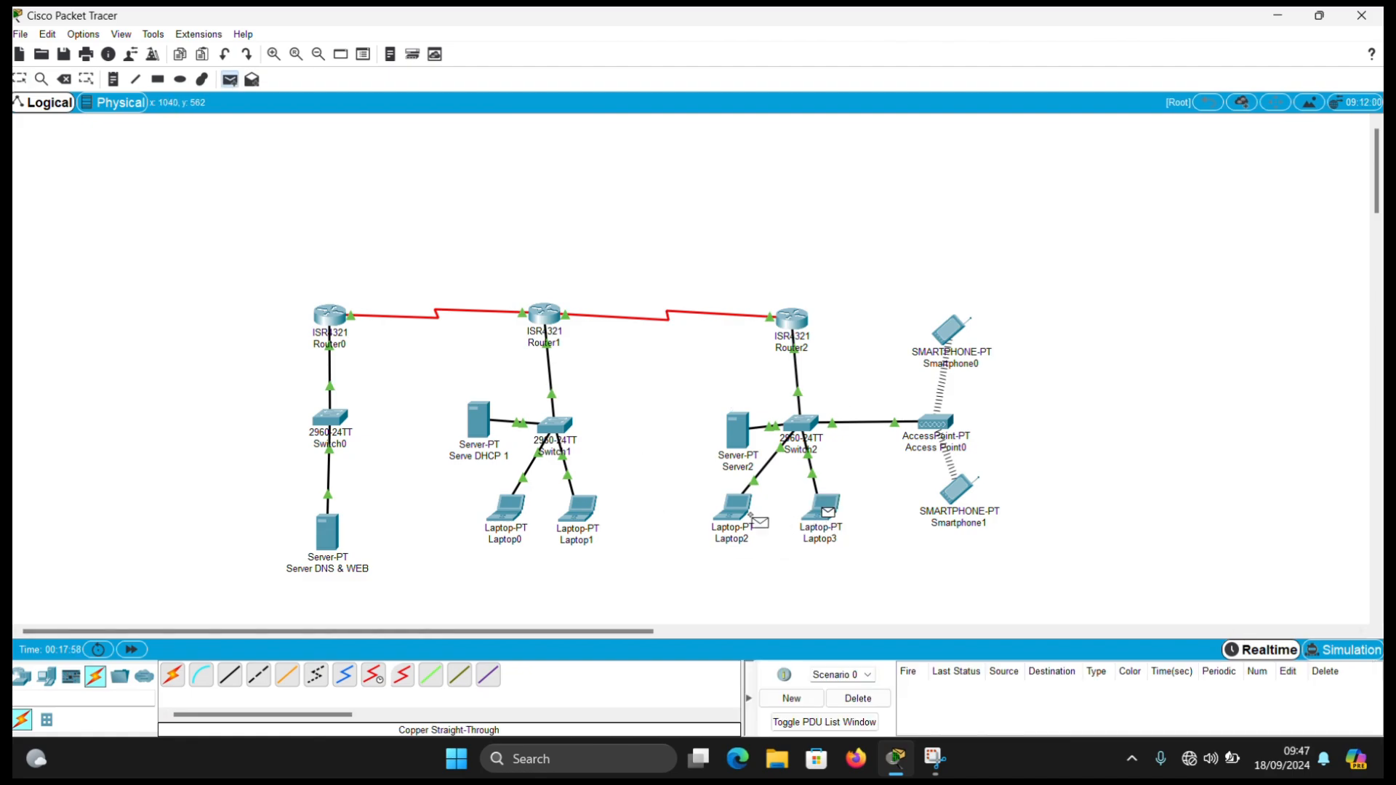
left_click(736, 509)
left_click(858, 698)
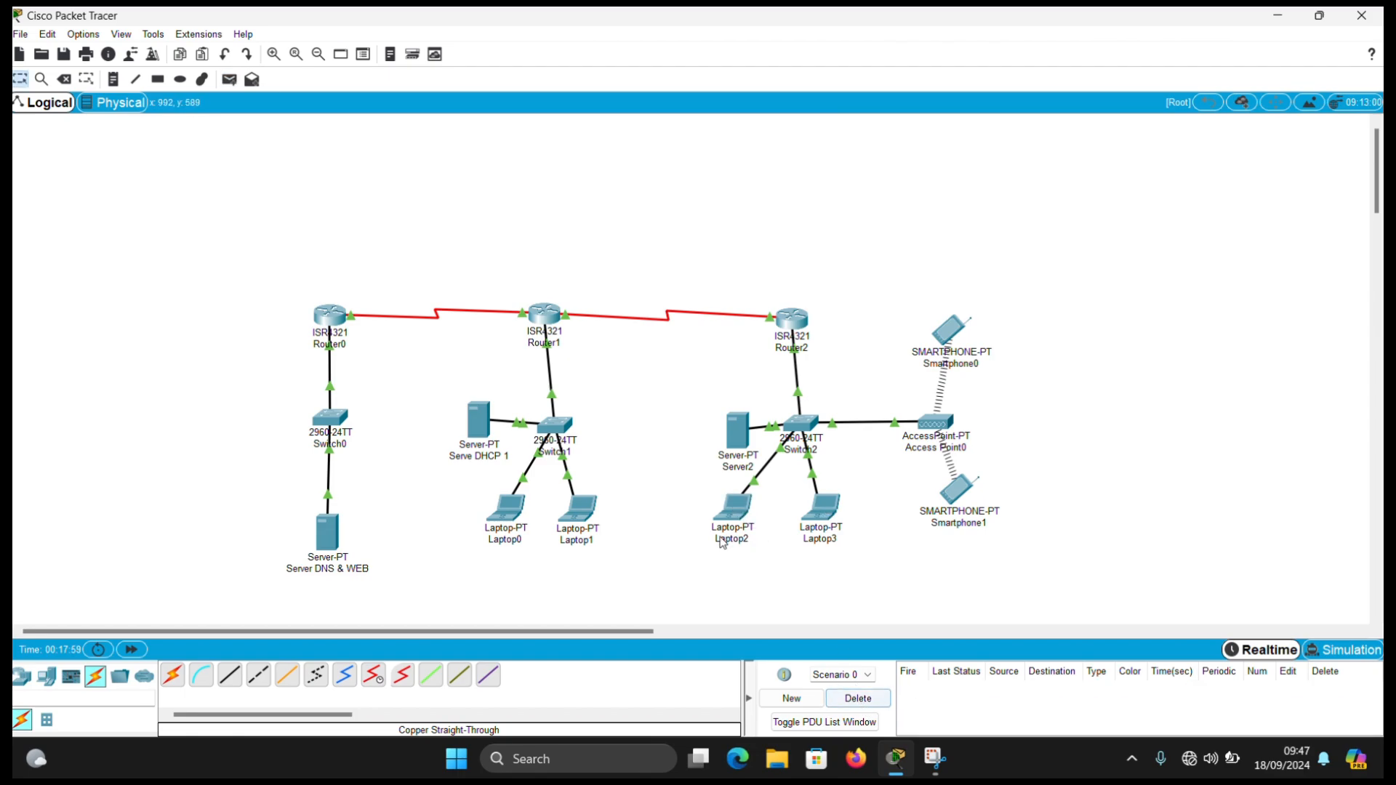
Test connectivity with a simple PDU from Laptop2 to Laptop1 and delete the test scenario.
key("p")
left_click(734, 511)
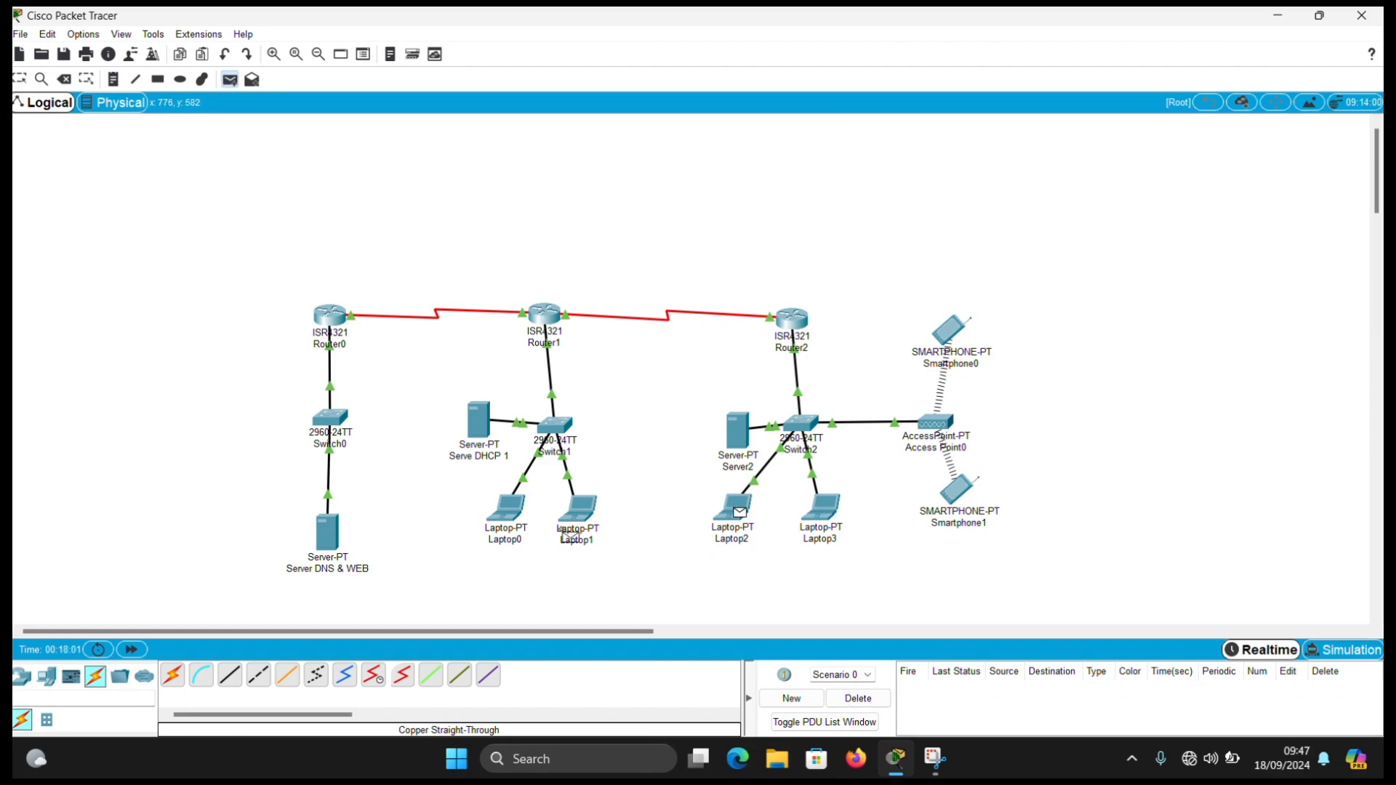
left_click(583, 529)
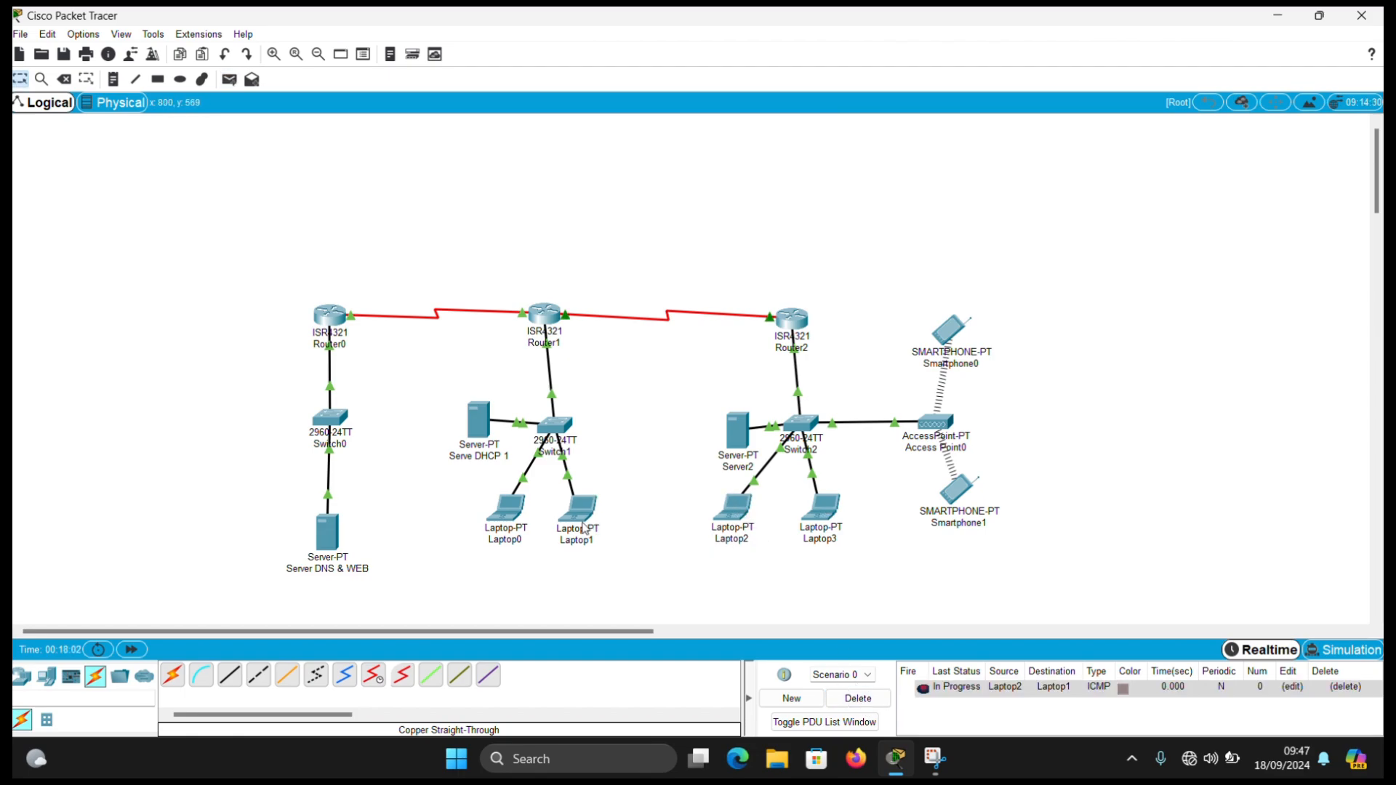
left_click(874, 701)
Send a simple PDU from Laptop1 to Laptop2 to test the reverse direction.
key("p")
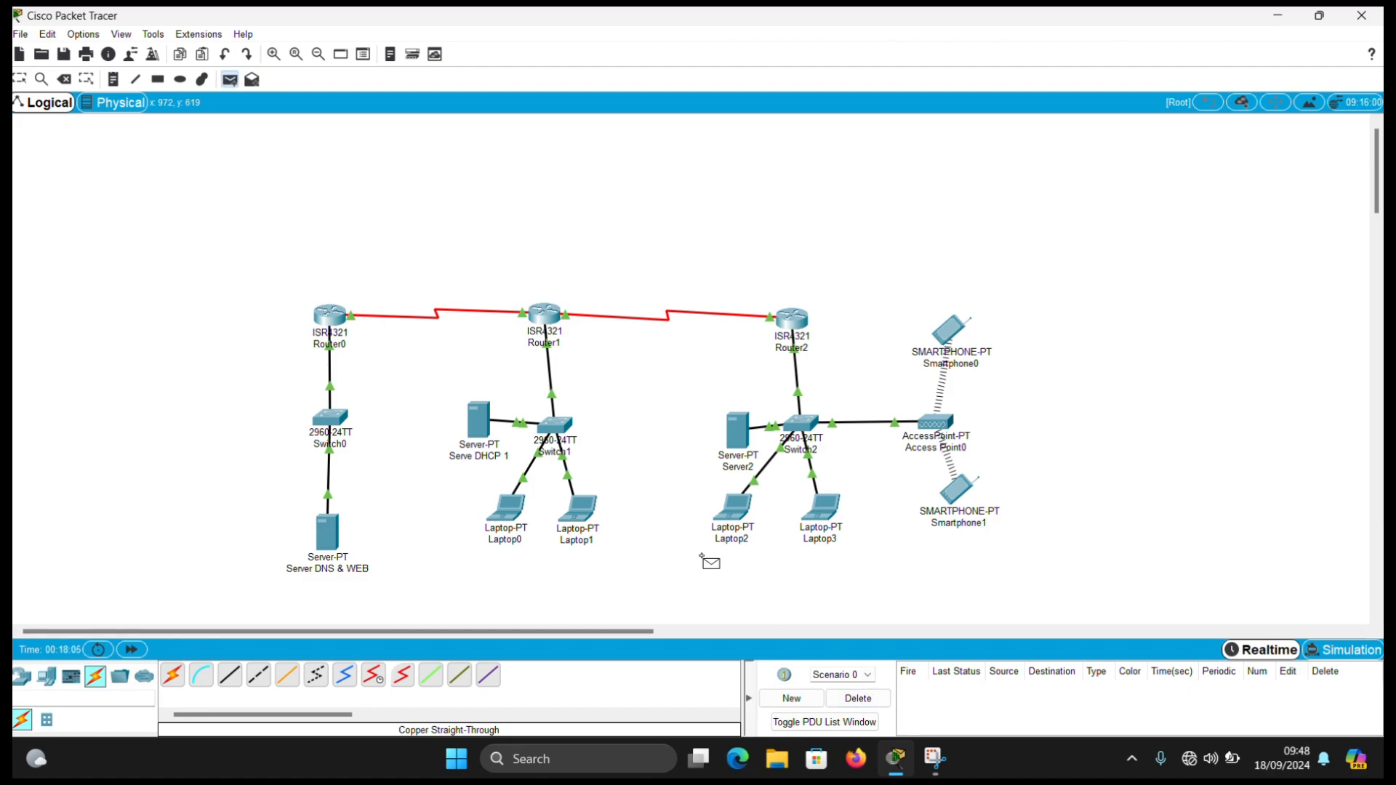
left_click(579, 509)
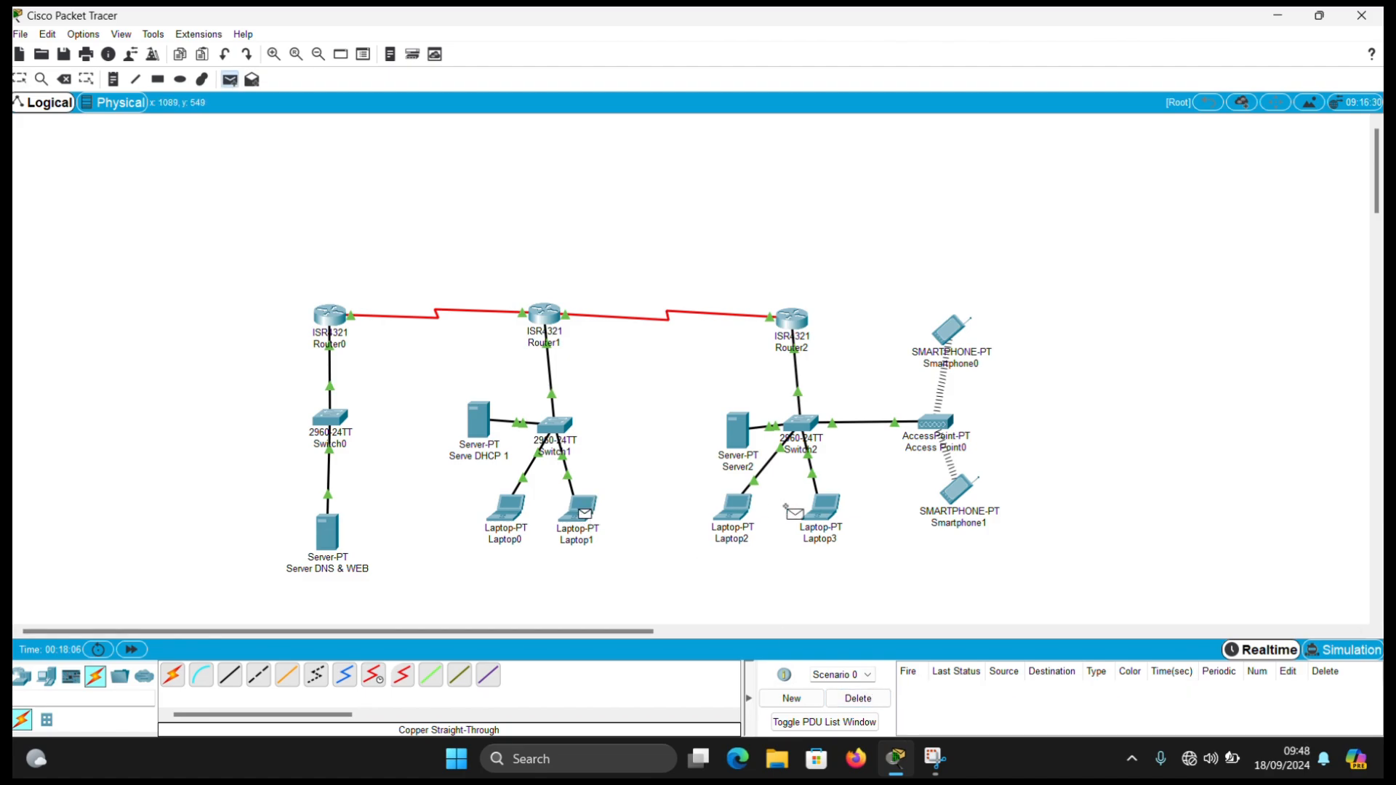
left_click(745, 515)
Send a simple PDU from Laptop2 to Laptop0 twice to test connectivity, and delete the test scenario.
key("p")
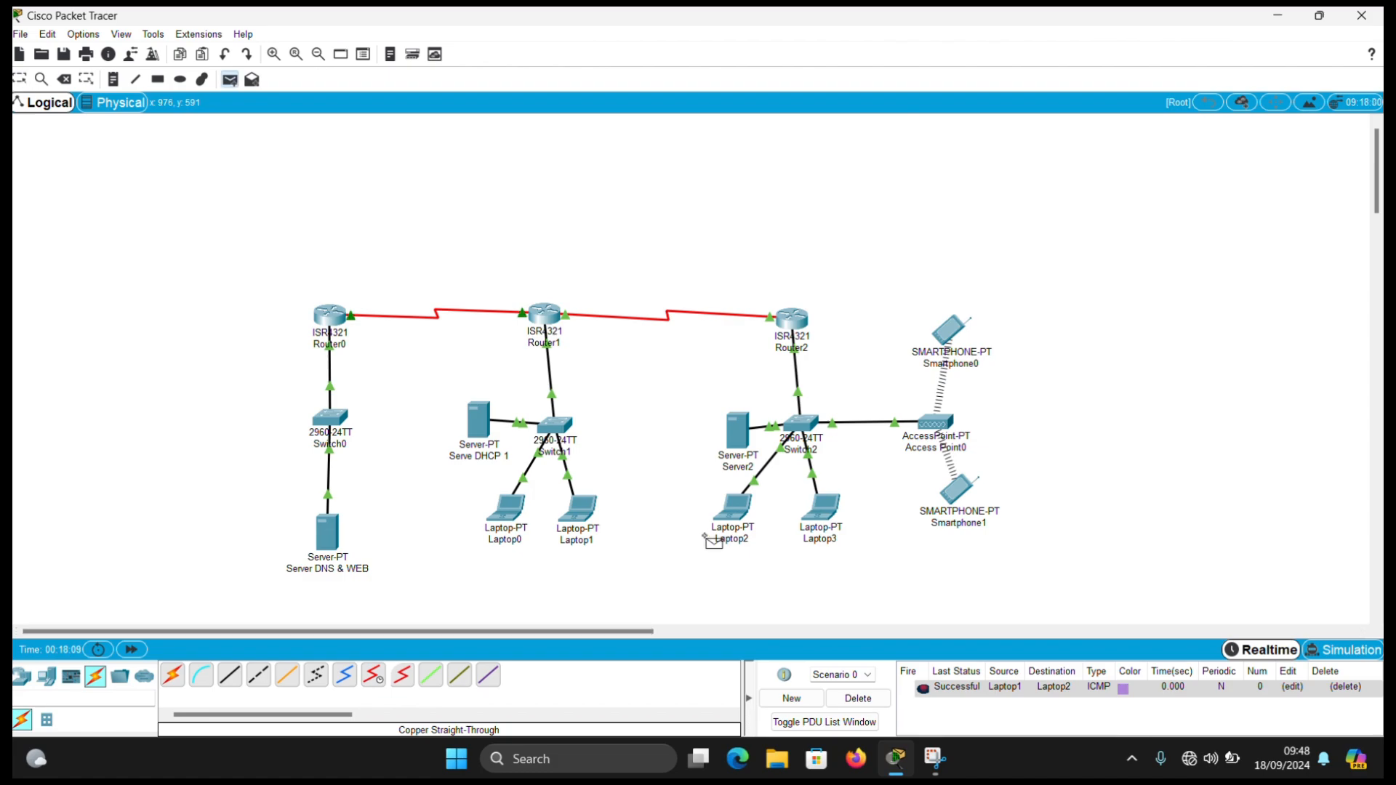
left_click(736, 525)
left_click(509, 509)
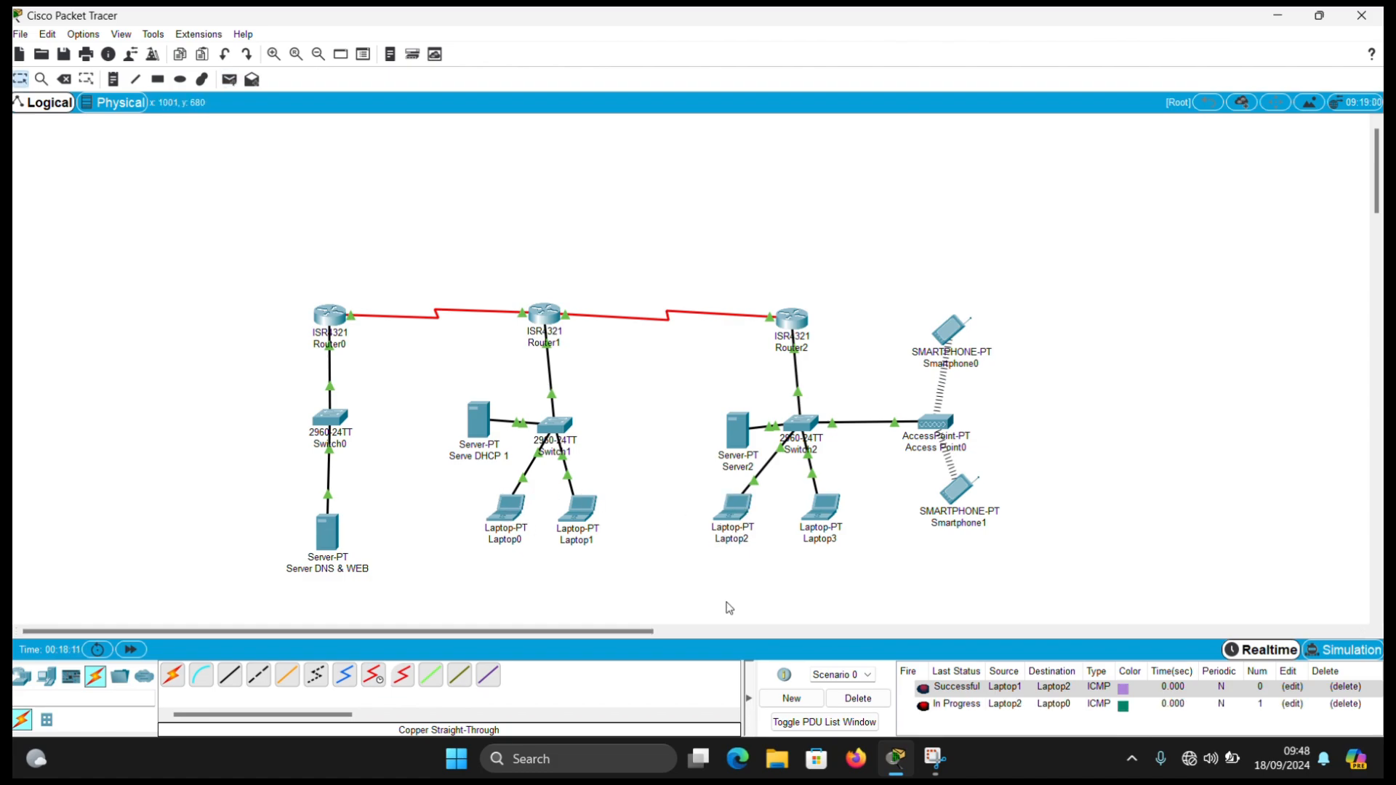
key("p")
left_click(738, 509)
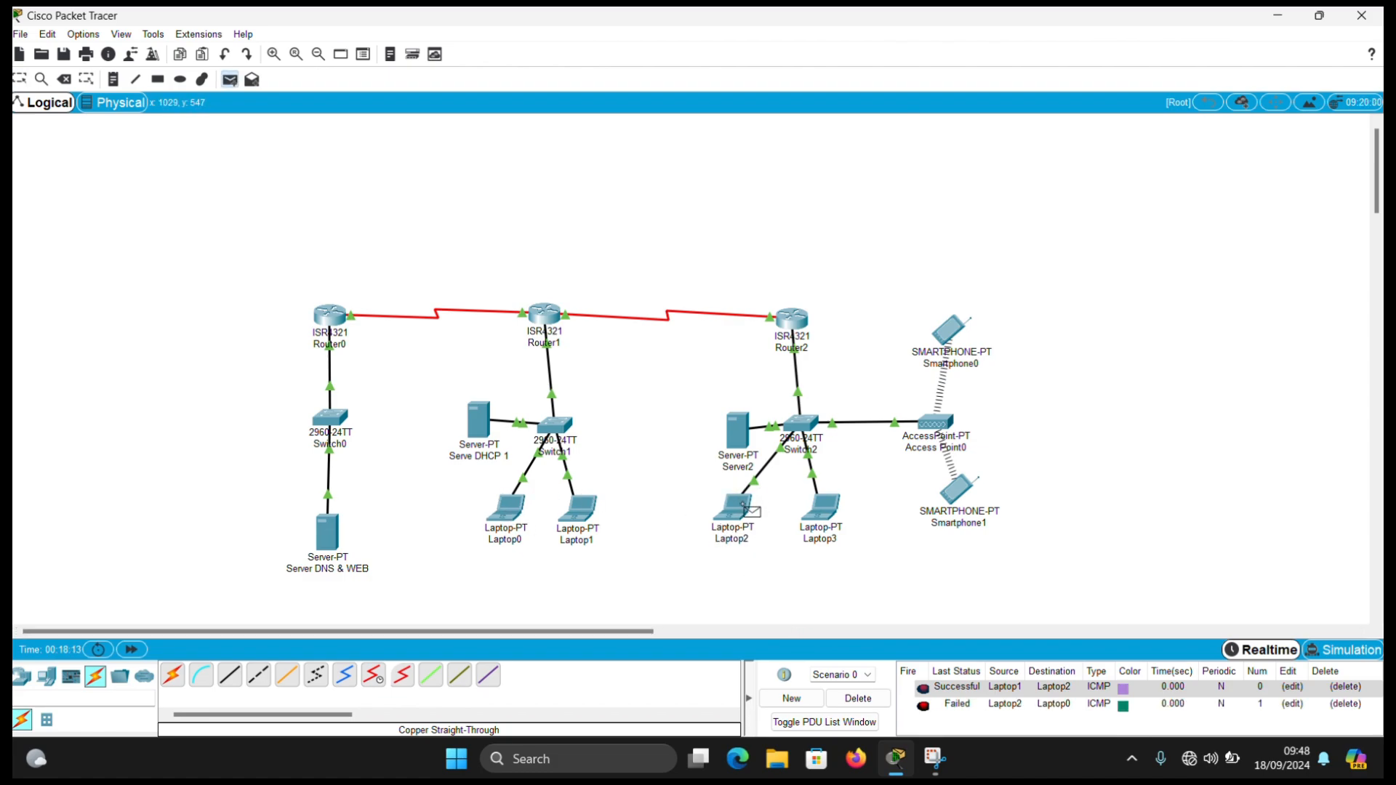
left_click(508, 508)
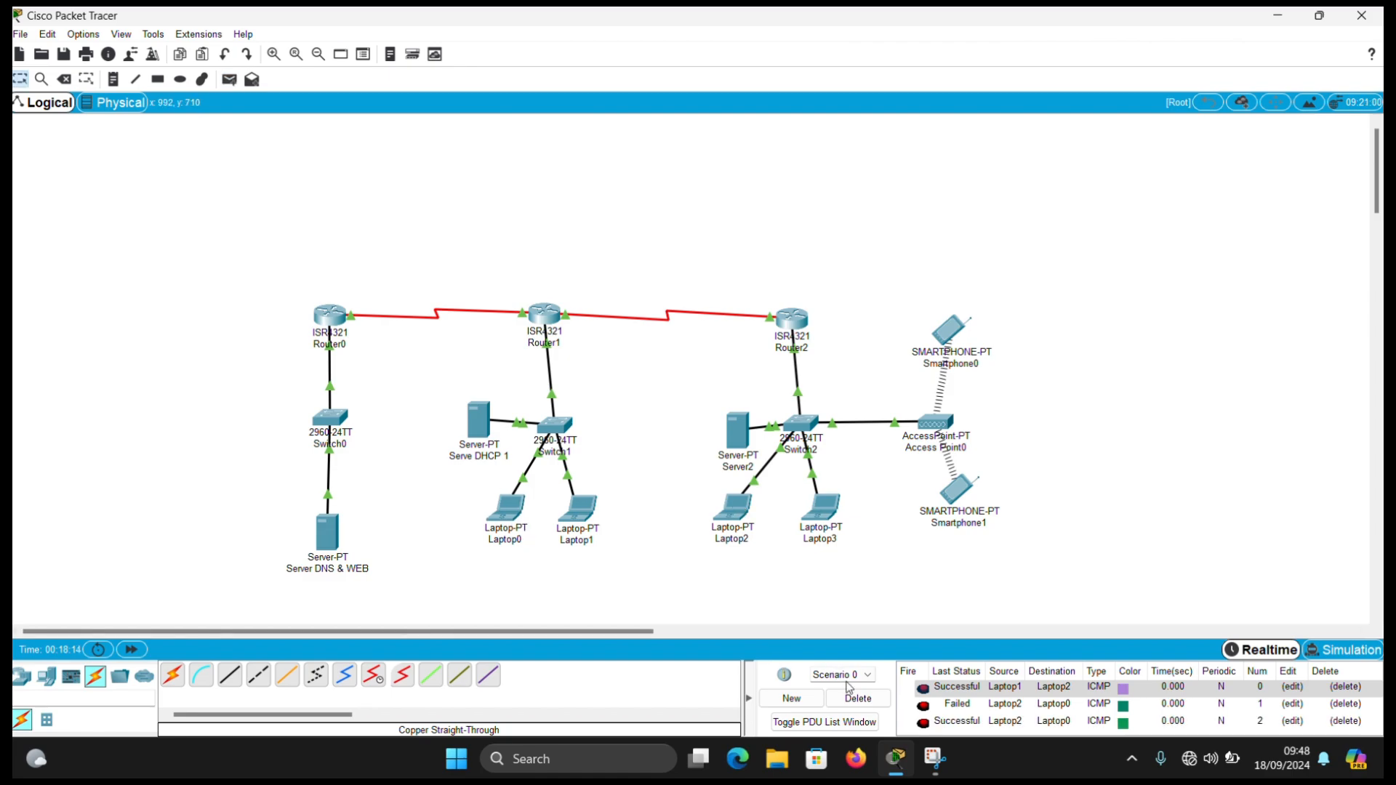
left_click(863, 699)
Test connectivity with a simple PDU from Laptop3 to Laptop0 and delete the test scenario.
key("p")
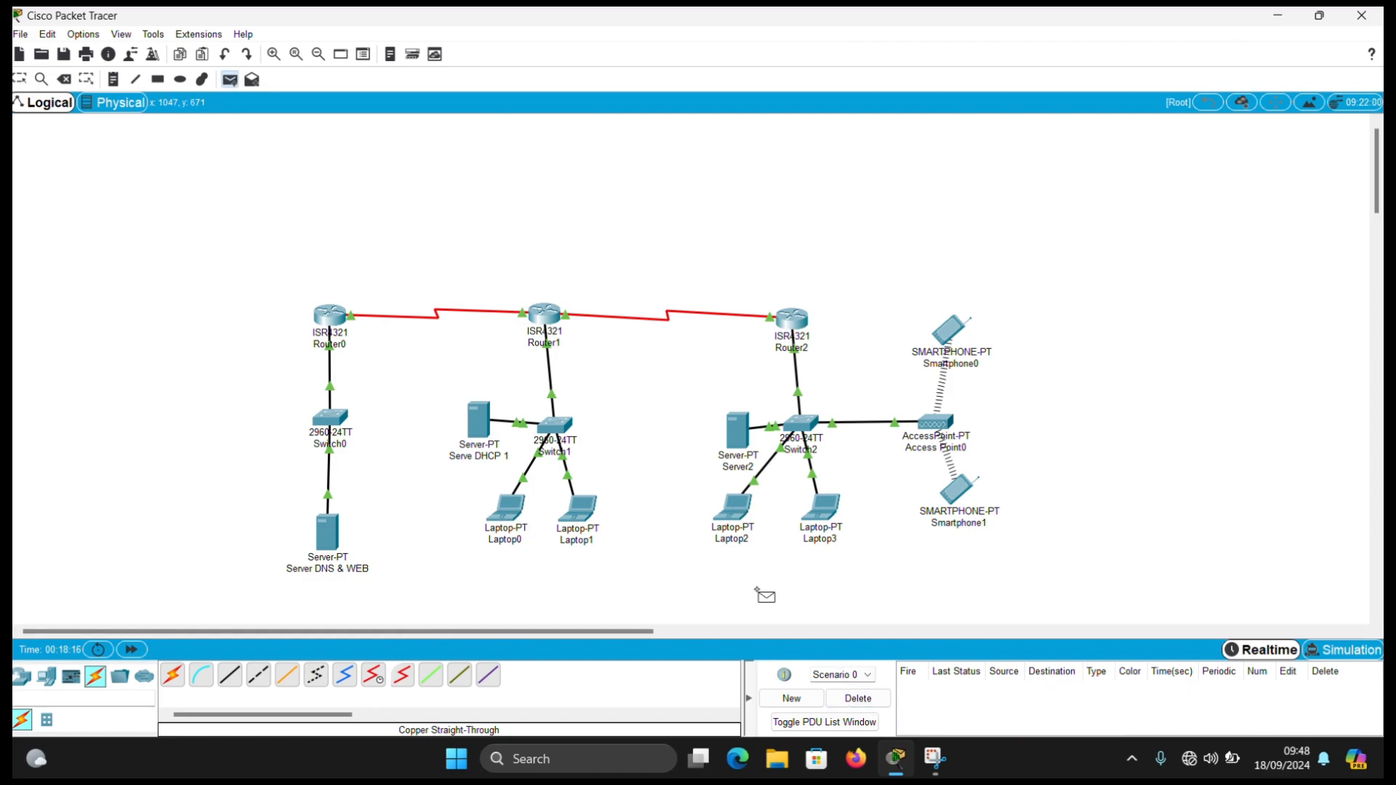
left_click(826, 525)
left_click(508, 507)
left_click(871, 698)
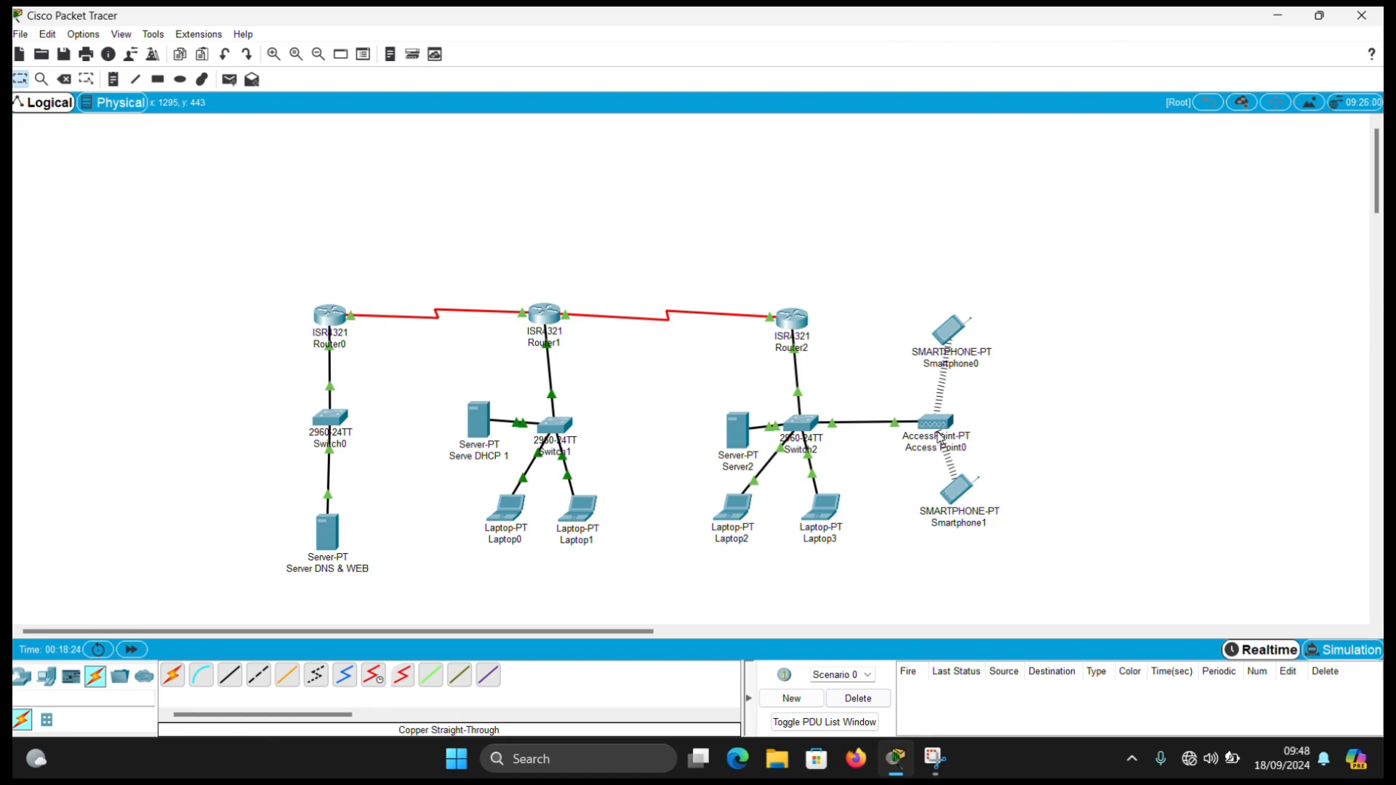
Set the SSID of Access Point0's wireless Port 1 to ilammm.
left_click(949, 424)
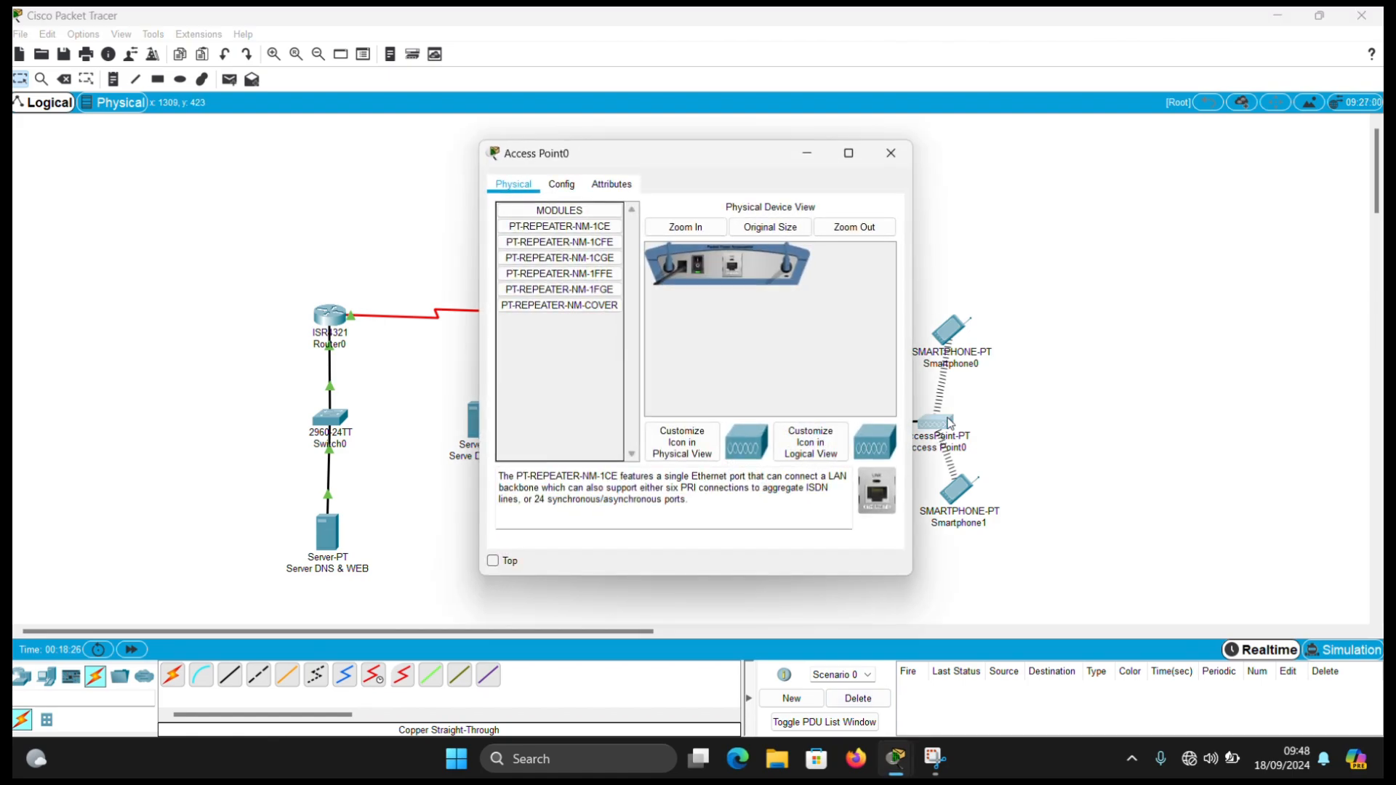
left_click(572, 190)
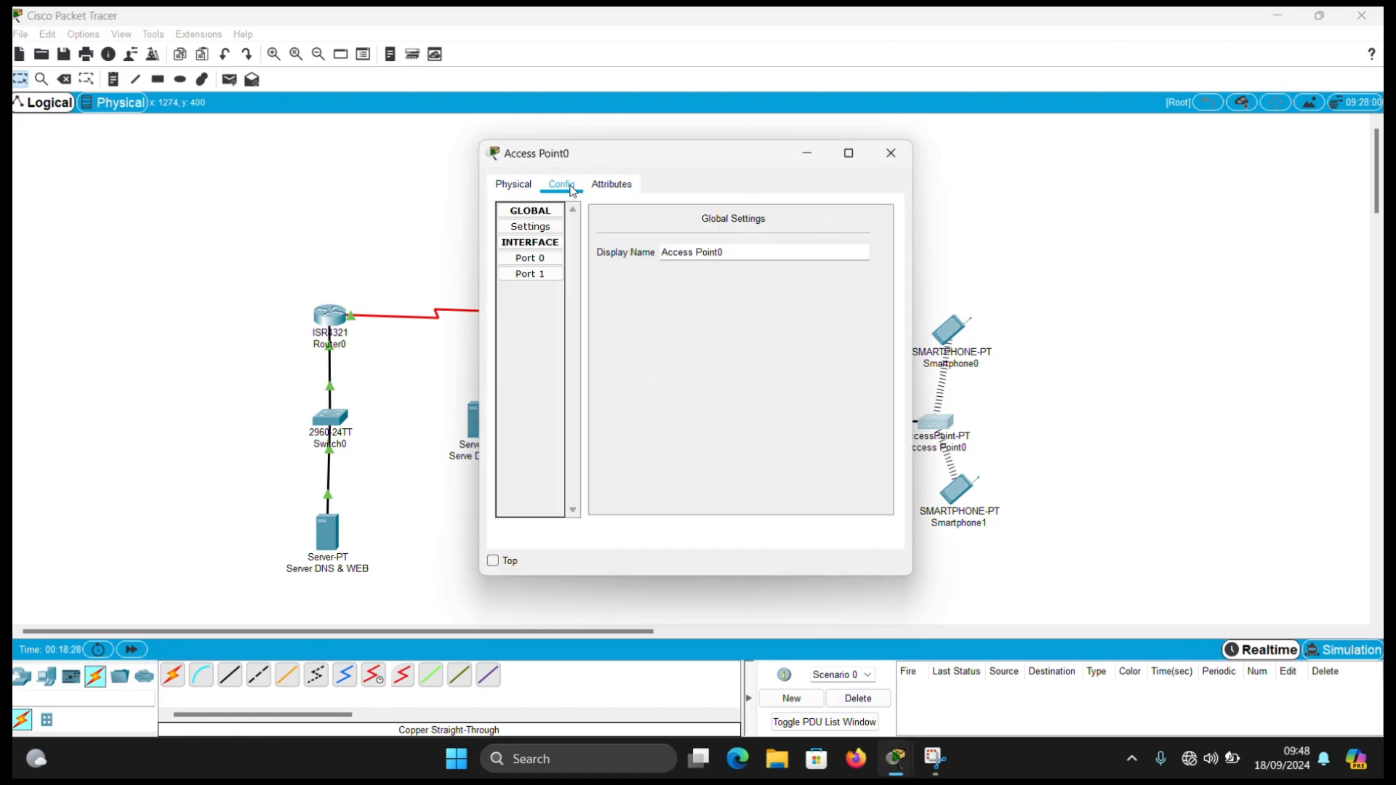
left_click(550, 275)
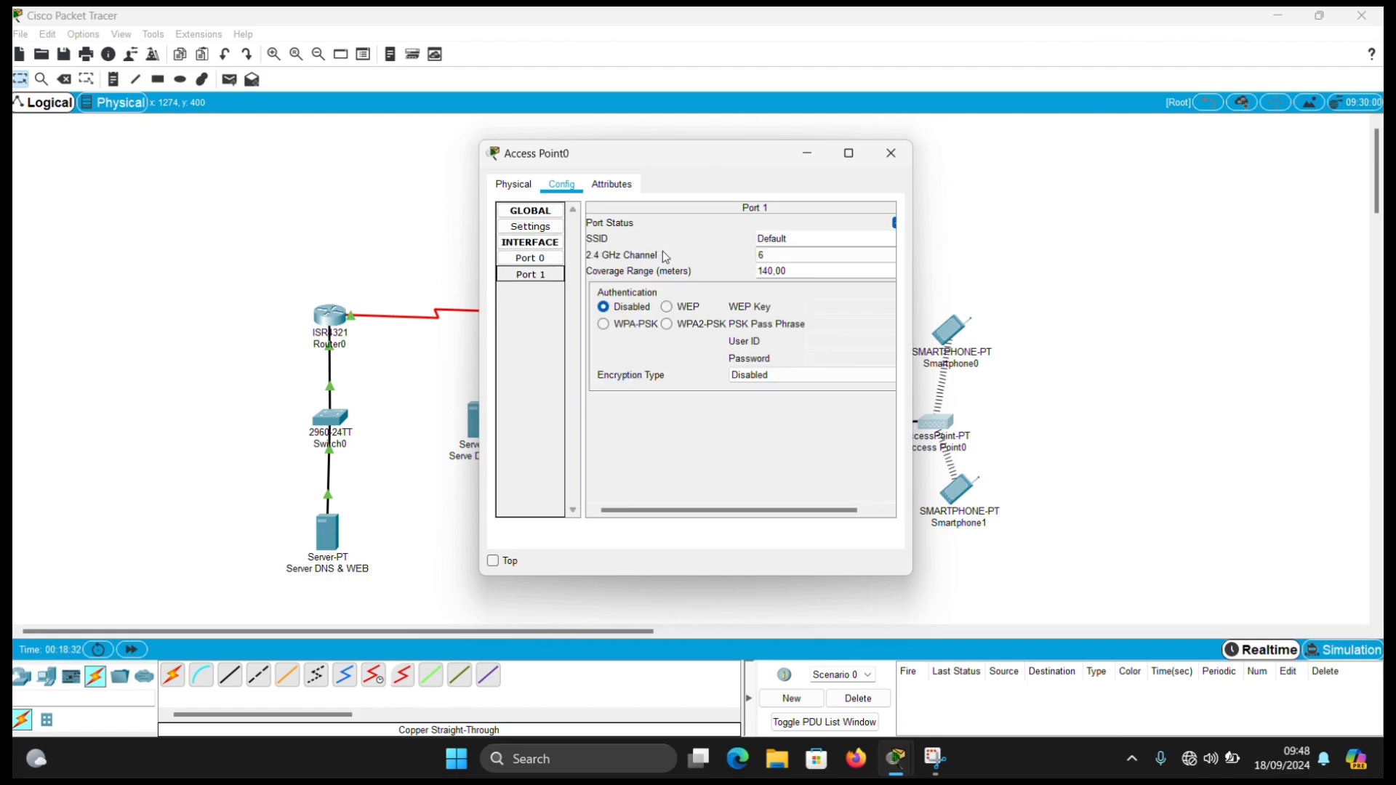
left_click(604, 39)
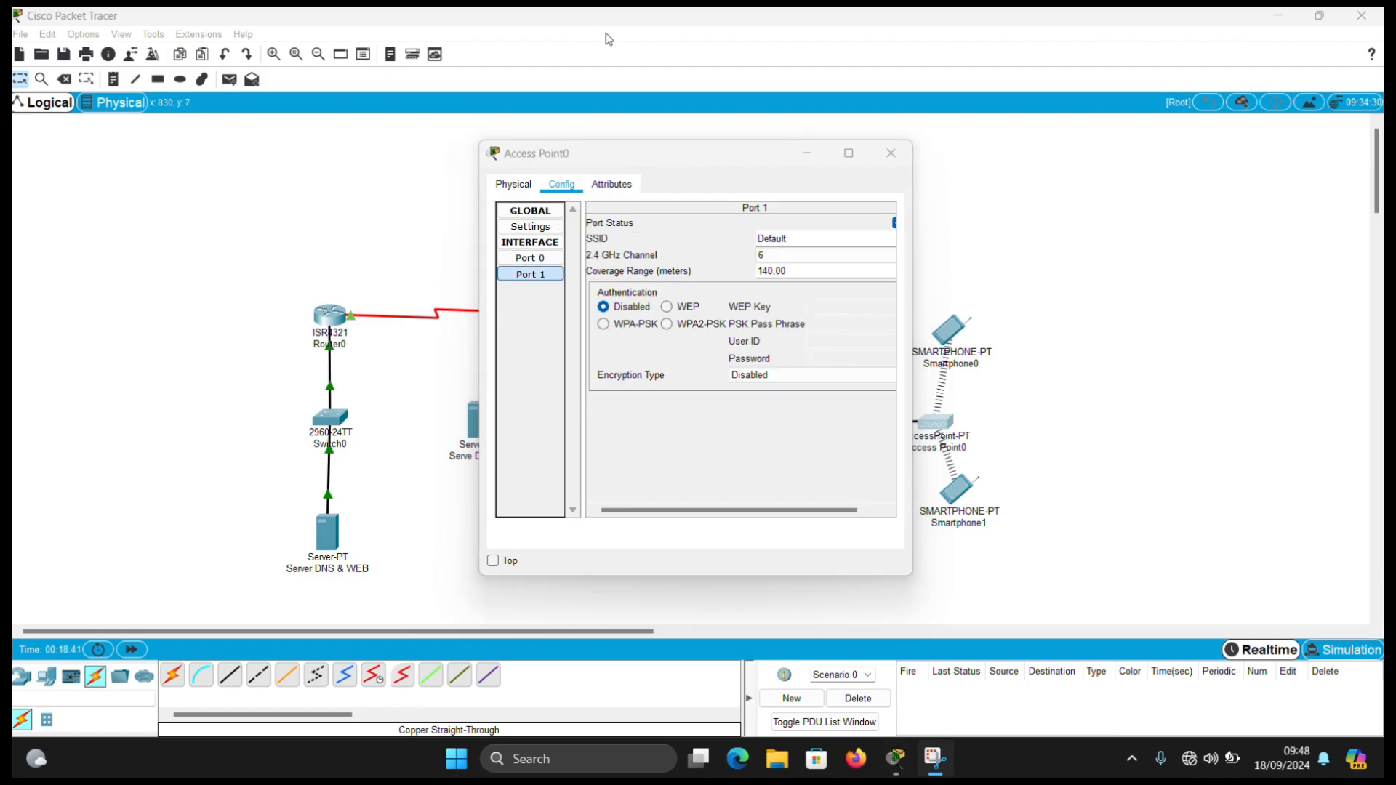
left_click(819, 254)
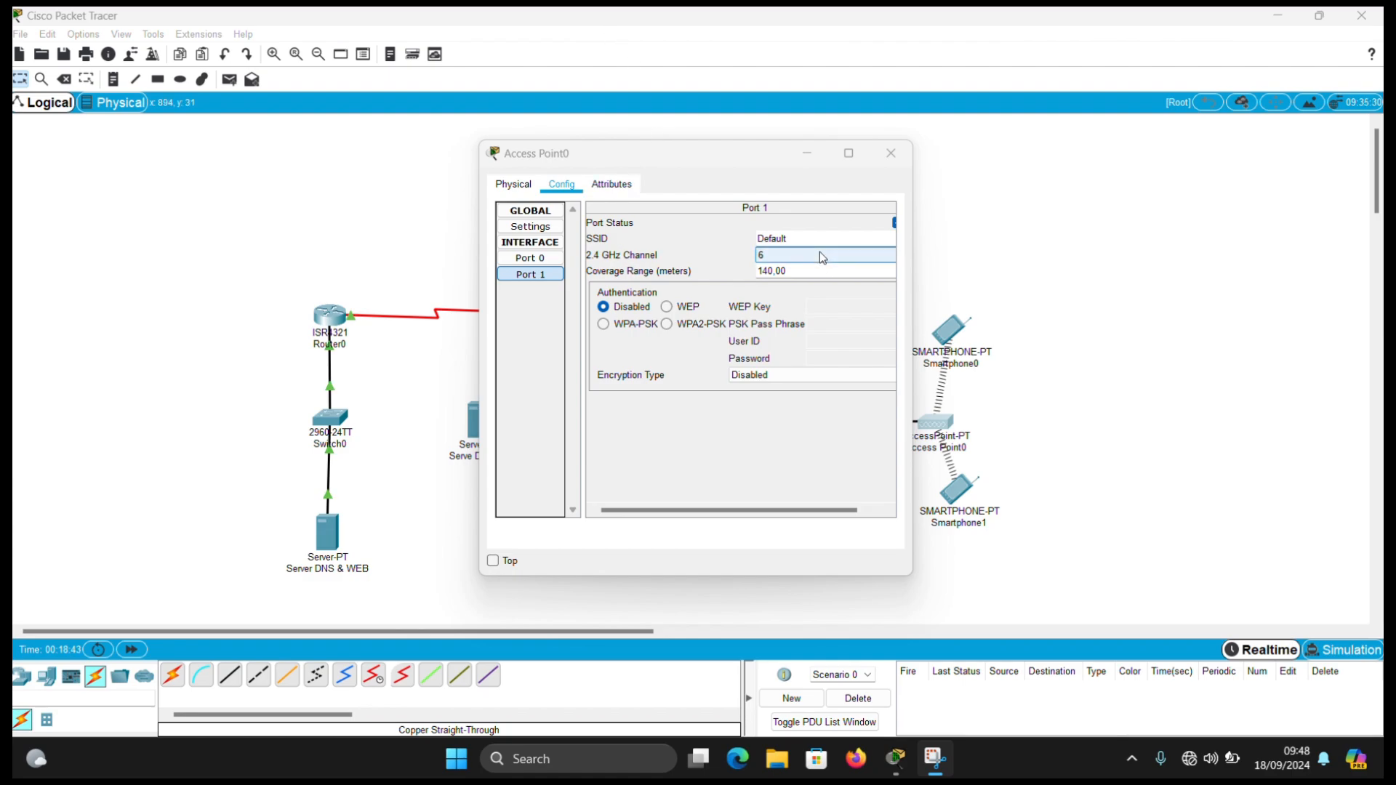
left_click(819, 237)
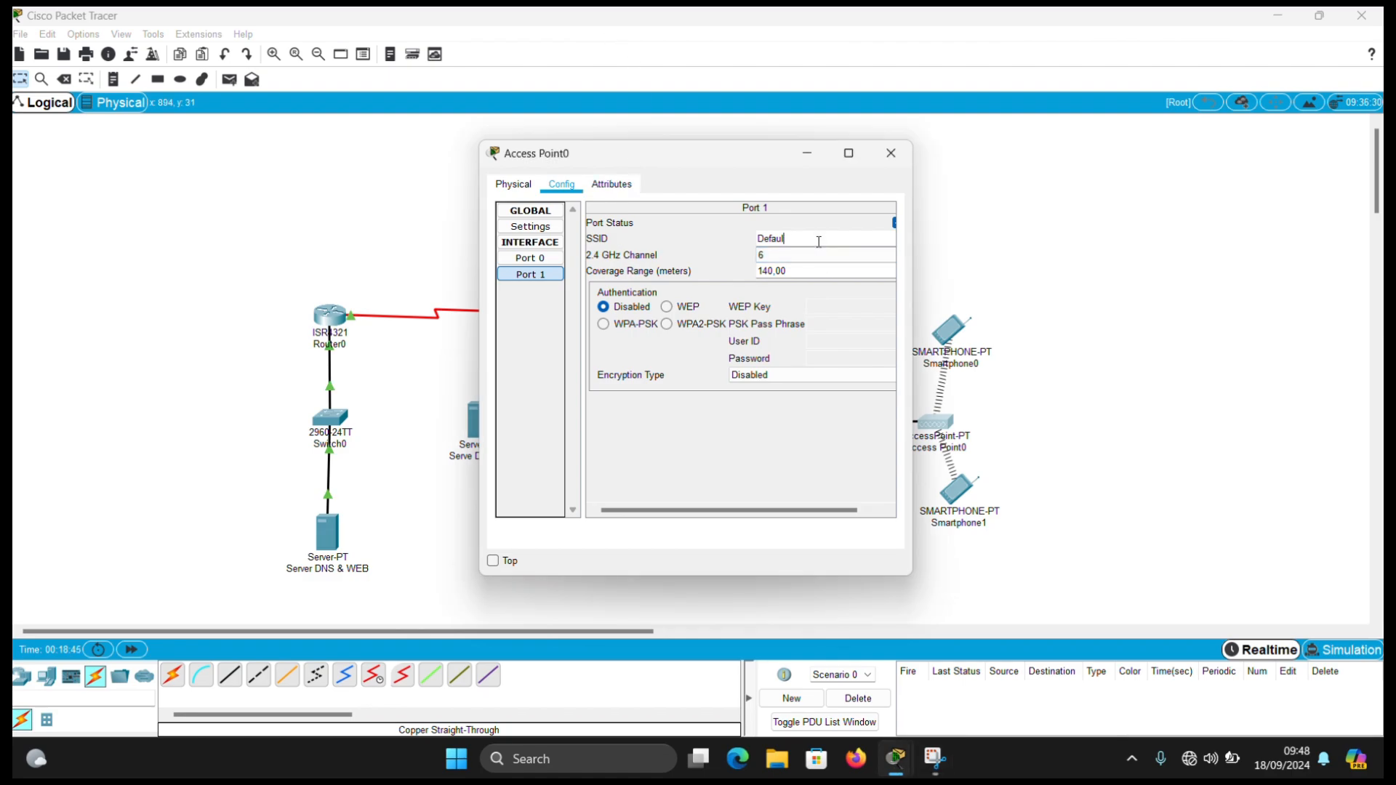
key("BackSpace")
key("BackSpace")
key("BackSpace")
key("BackSpace")
key("BackSpace")
key("BackSpace")
type("ilammm")
Secure Access Point0's Port 1 with WPA2-PSK authentication, enter the PSK pass phrase, and close the device window.
left_click(685, 329)
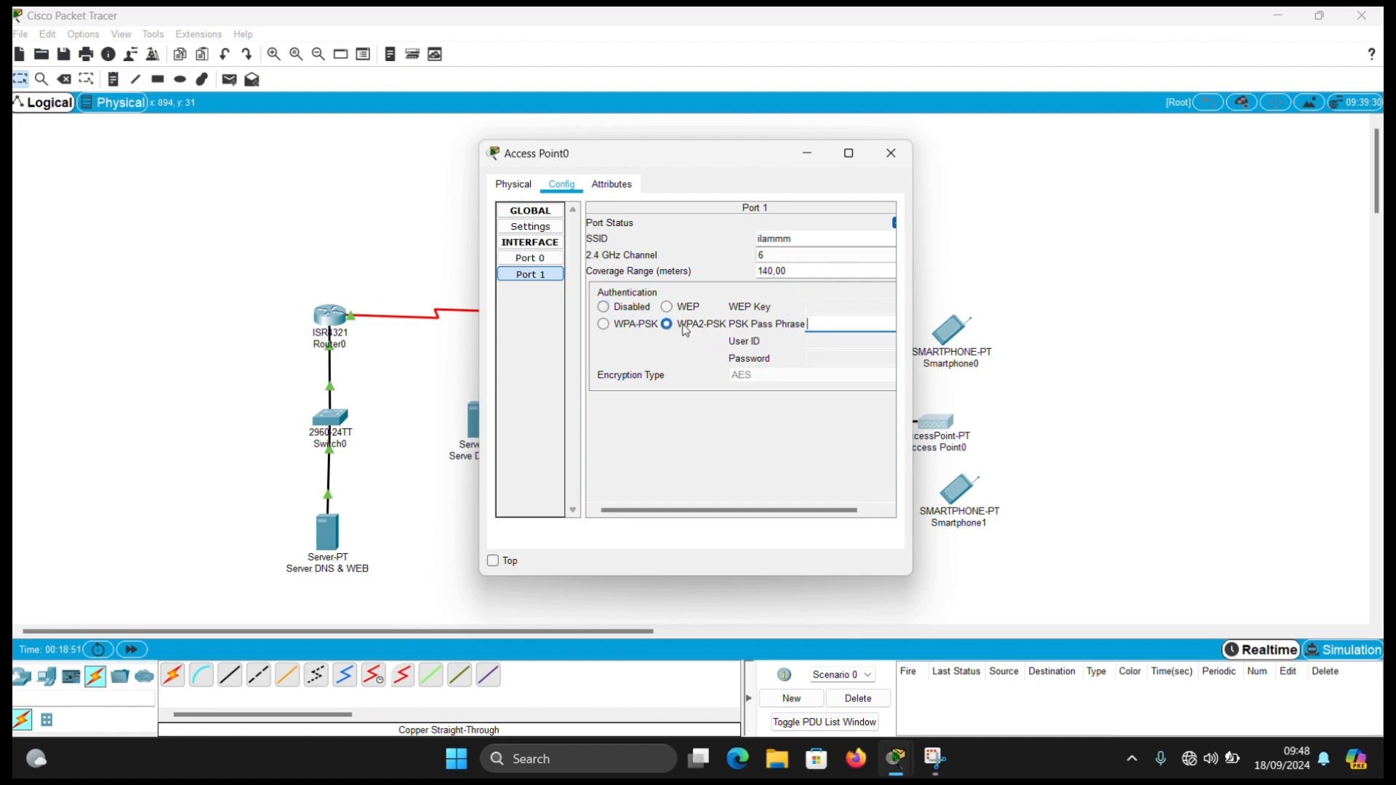
left_click(834, 329)
type("123123")
type("2")
type("123")
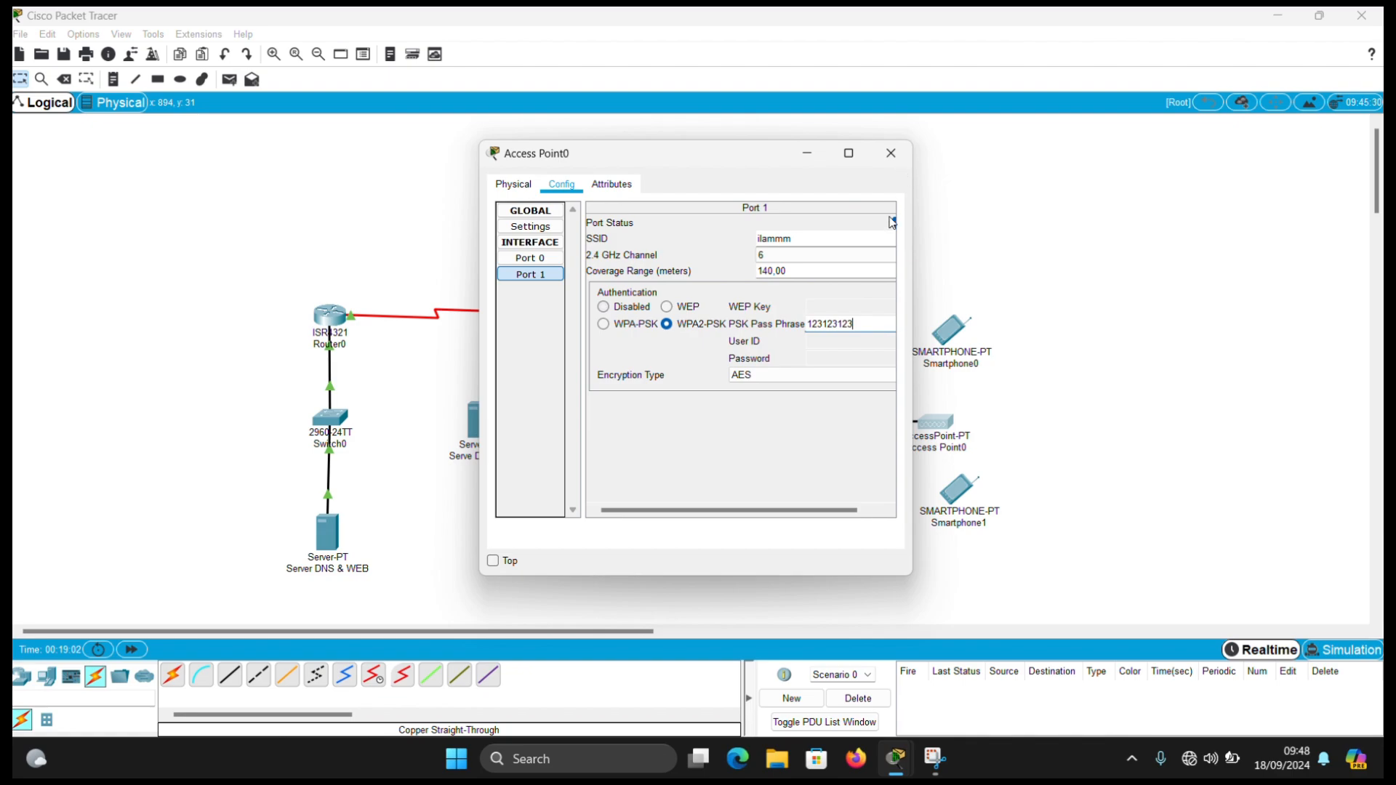
left_click(892, 153)
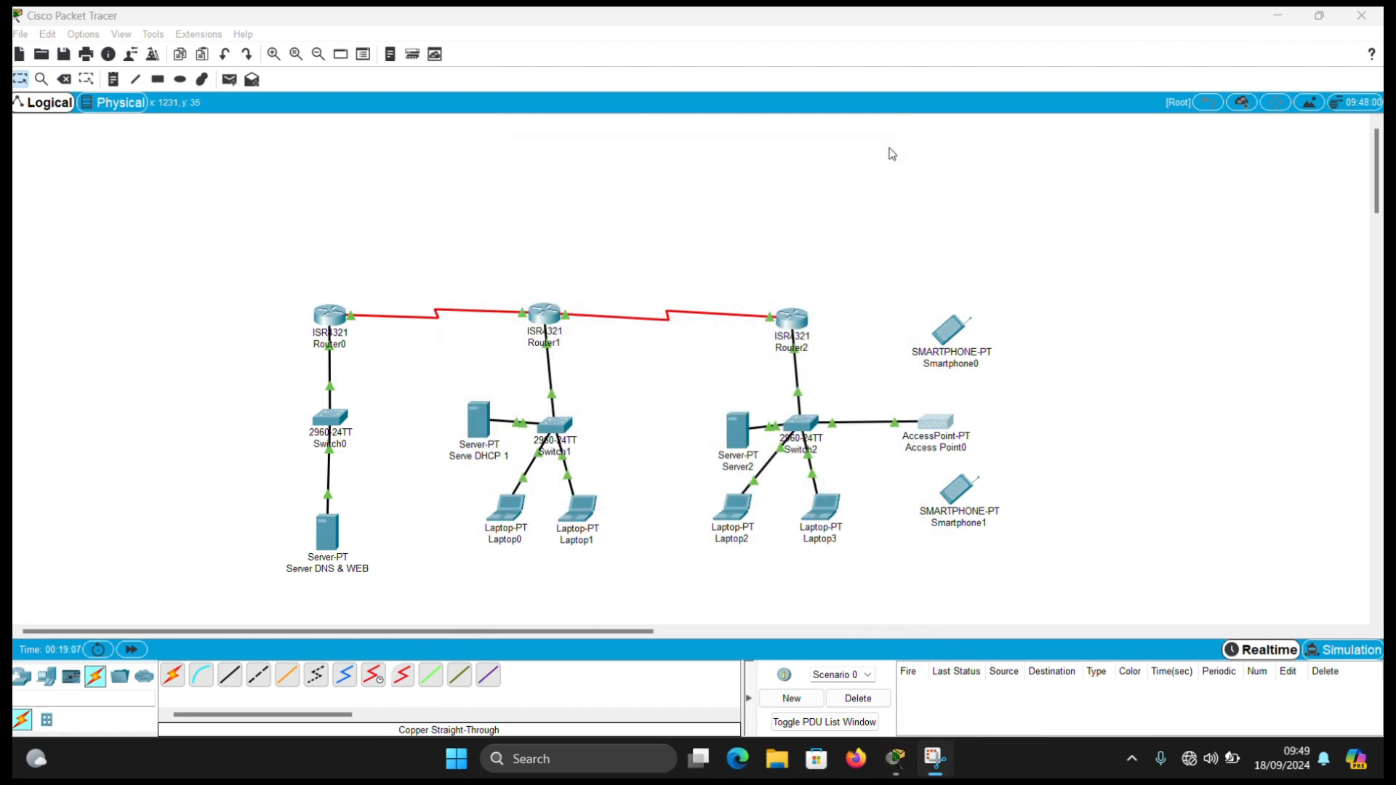
Set the SSID of Smartphone0's Wireless0 interface to ilammm.
left_click(950, 348)
left_click(612, 184)
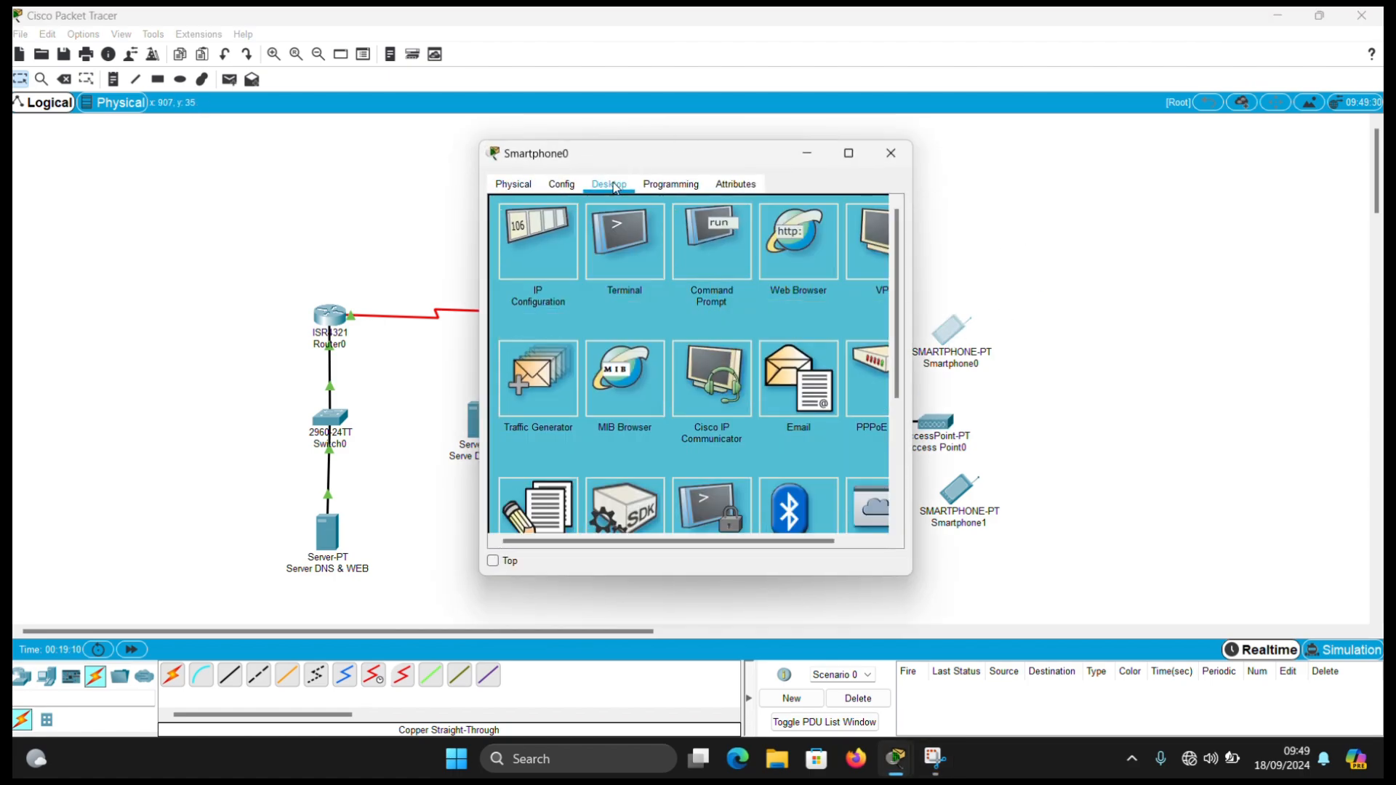
left_click(553, 191)
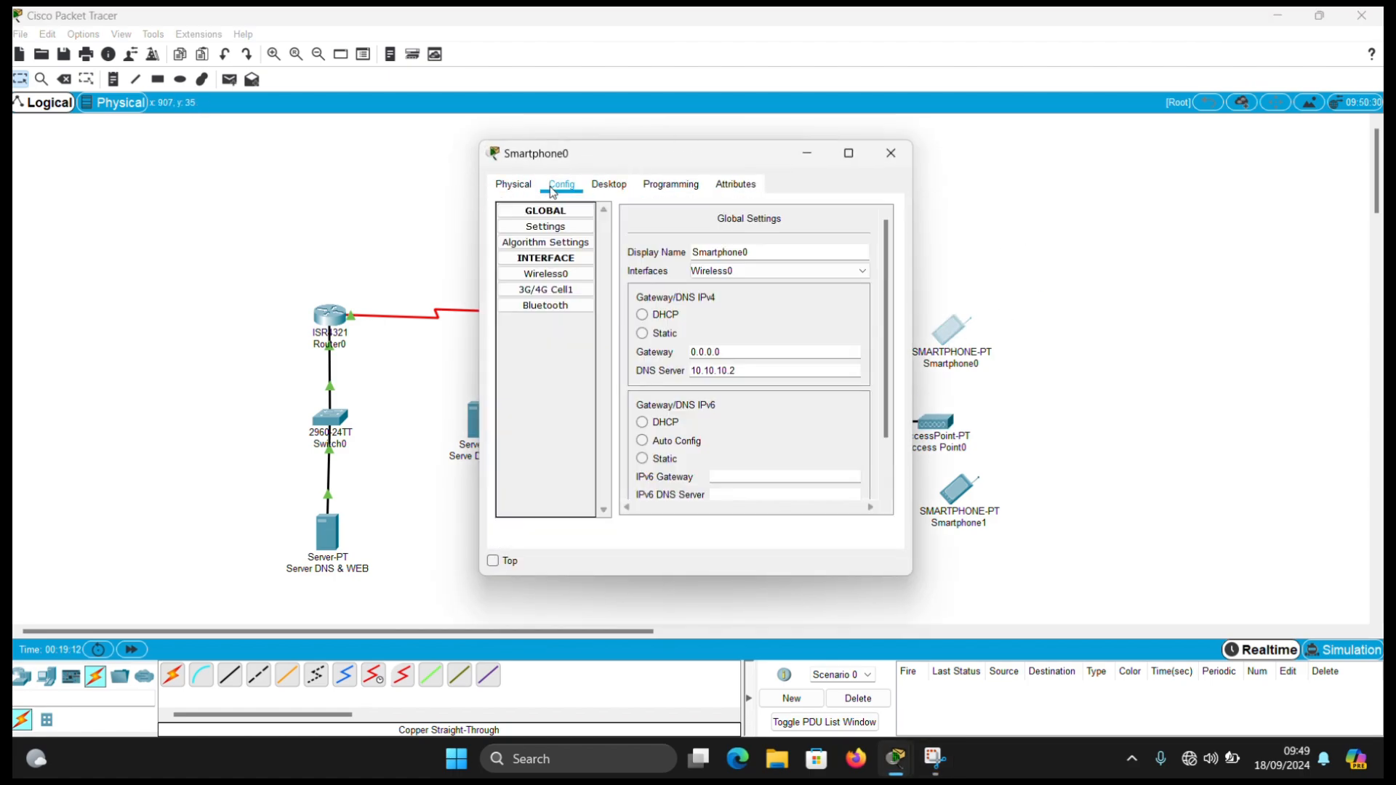
left_click(549, 273)
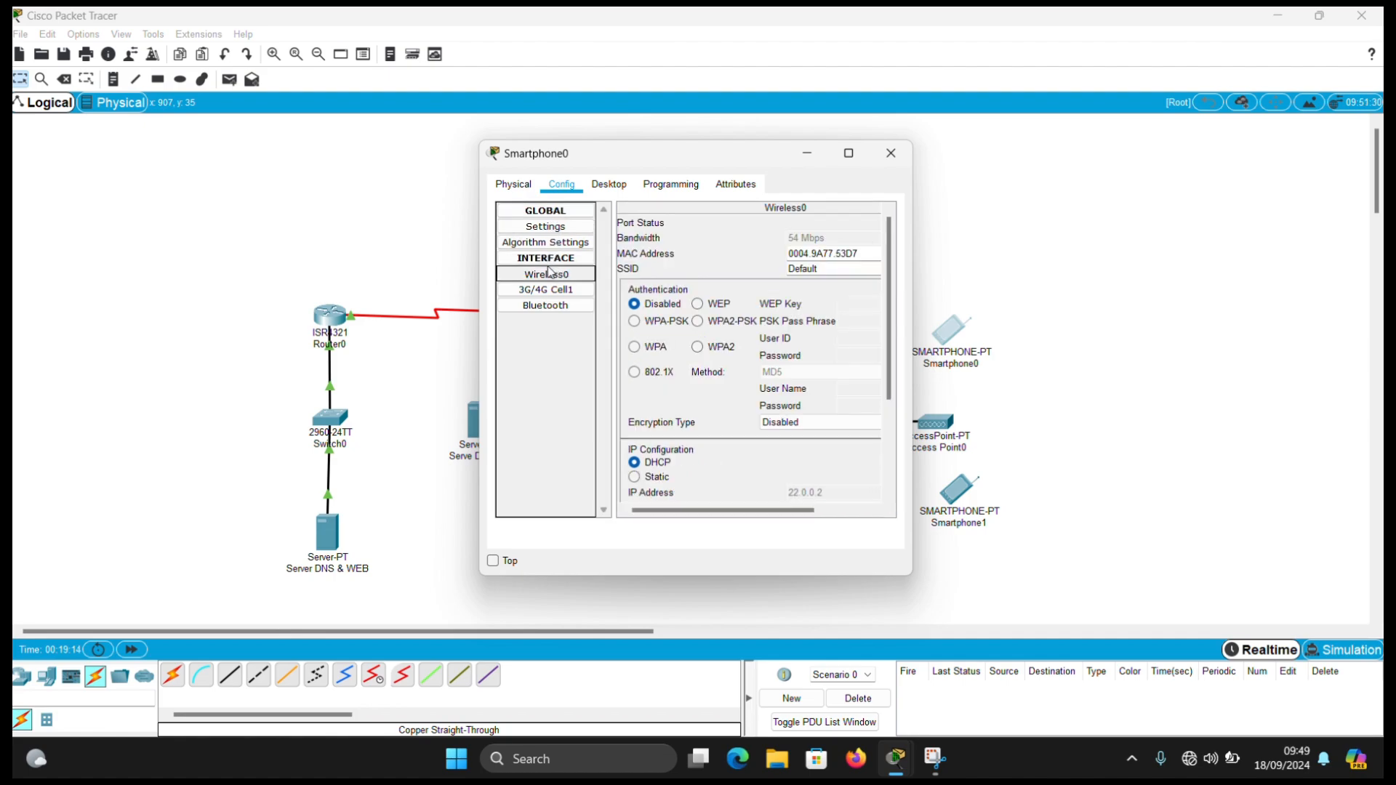
left_click(822, 267)
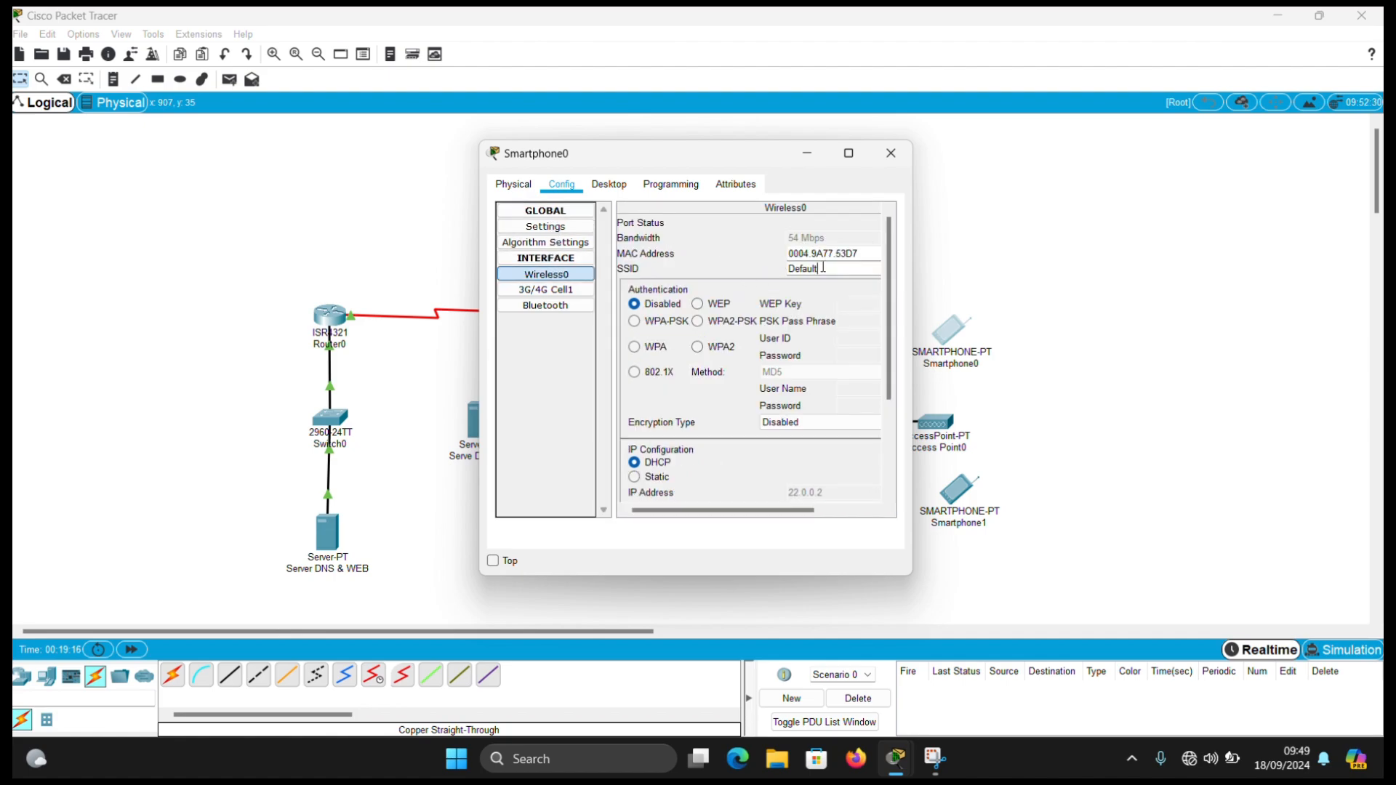
key("BackSpace")
key("BackSpace")
key("BackSpace")
key("BackSpace")
key("BackSpace")
key("BackSpace")
type("ilammm")
Set Smartphone0's wireless authentication to WPA2-PSK, enter the access point's pass phrase, and close the device window.
left_click(709, 325)
left_click(842, 325)
type("123123123")
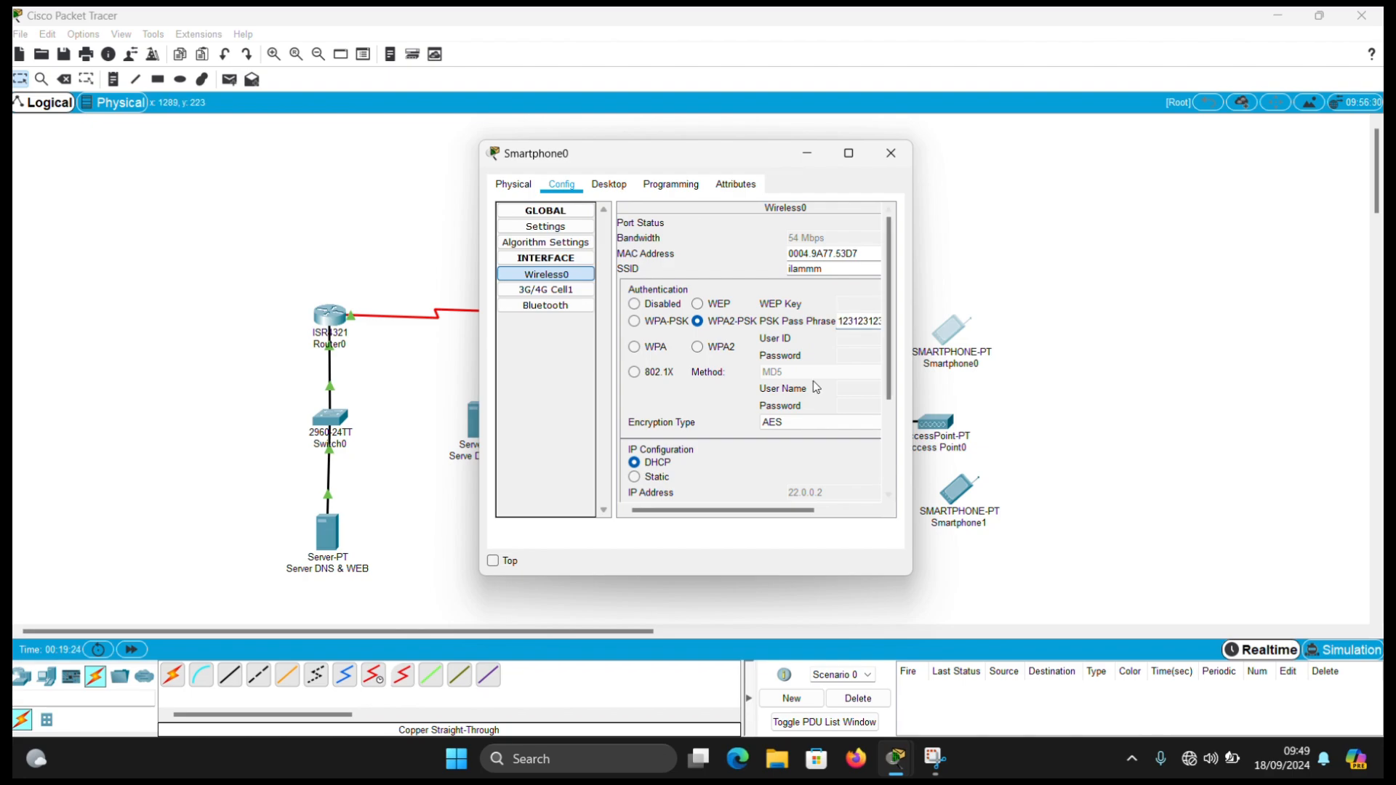
left_click(891, 152)
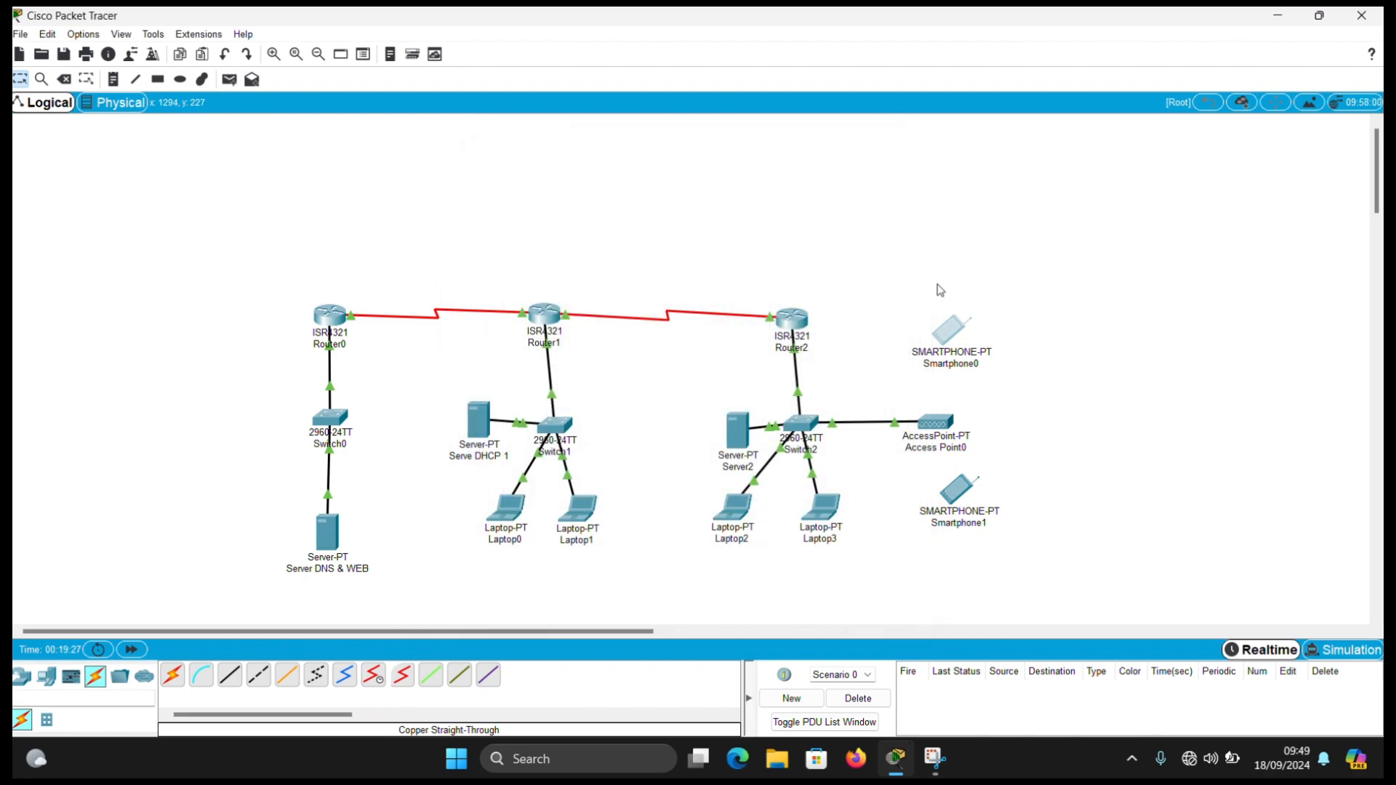
Check the SSID and authentication settings on Access Point0's Port 1.
left_click(938, 423)
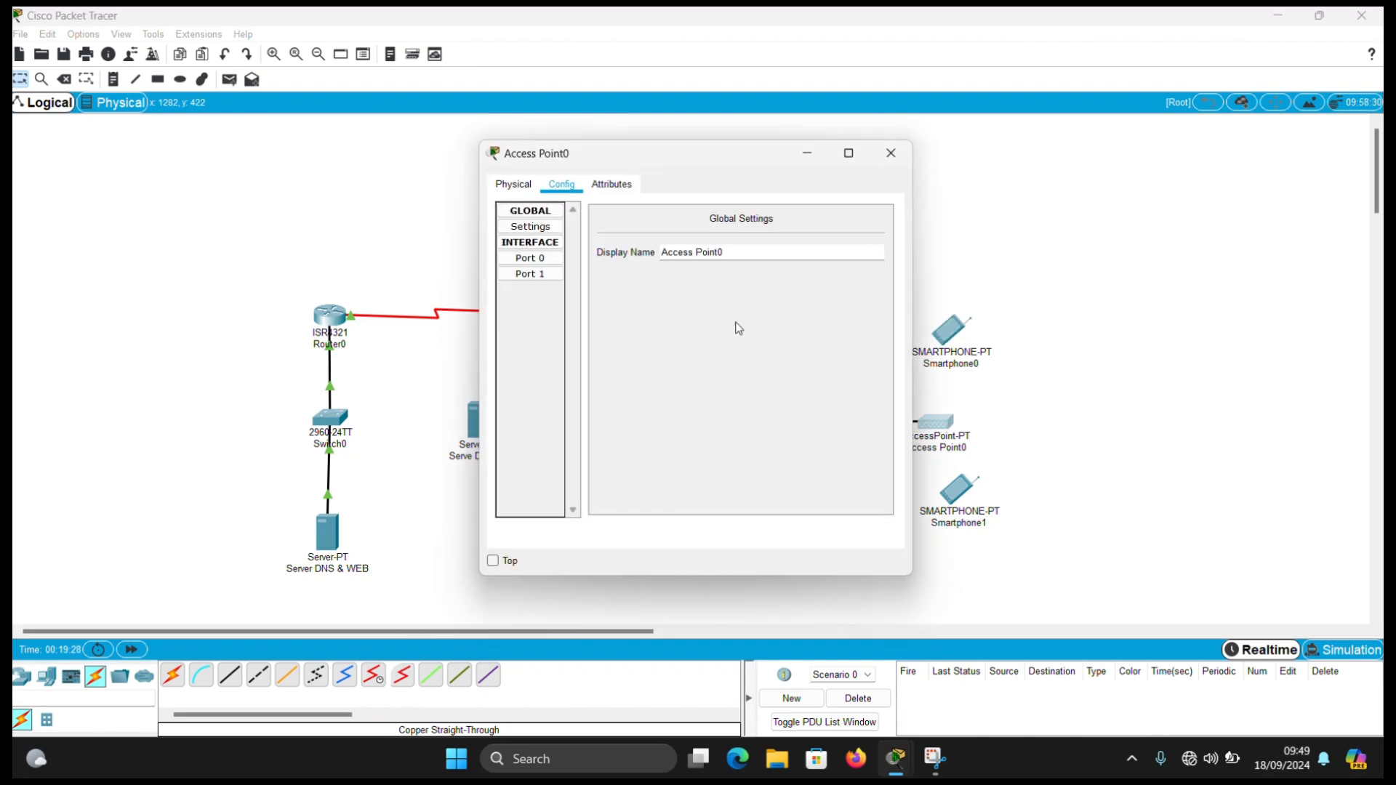
left_click(539, 272)
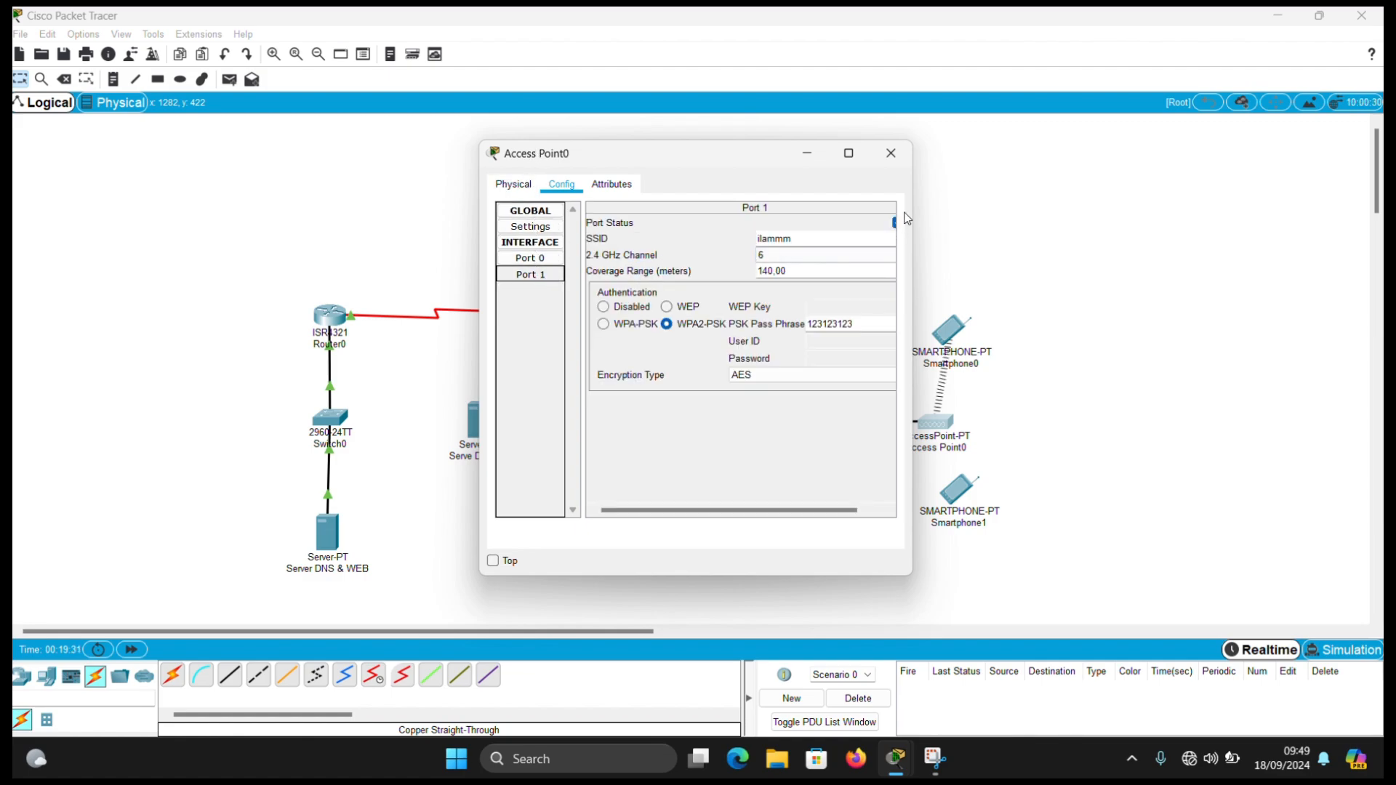
left_click(891, 153)
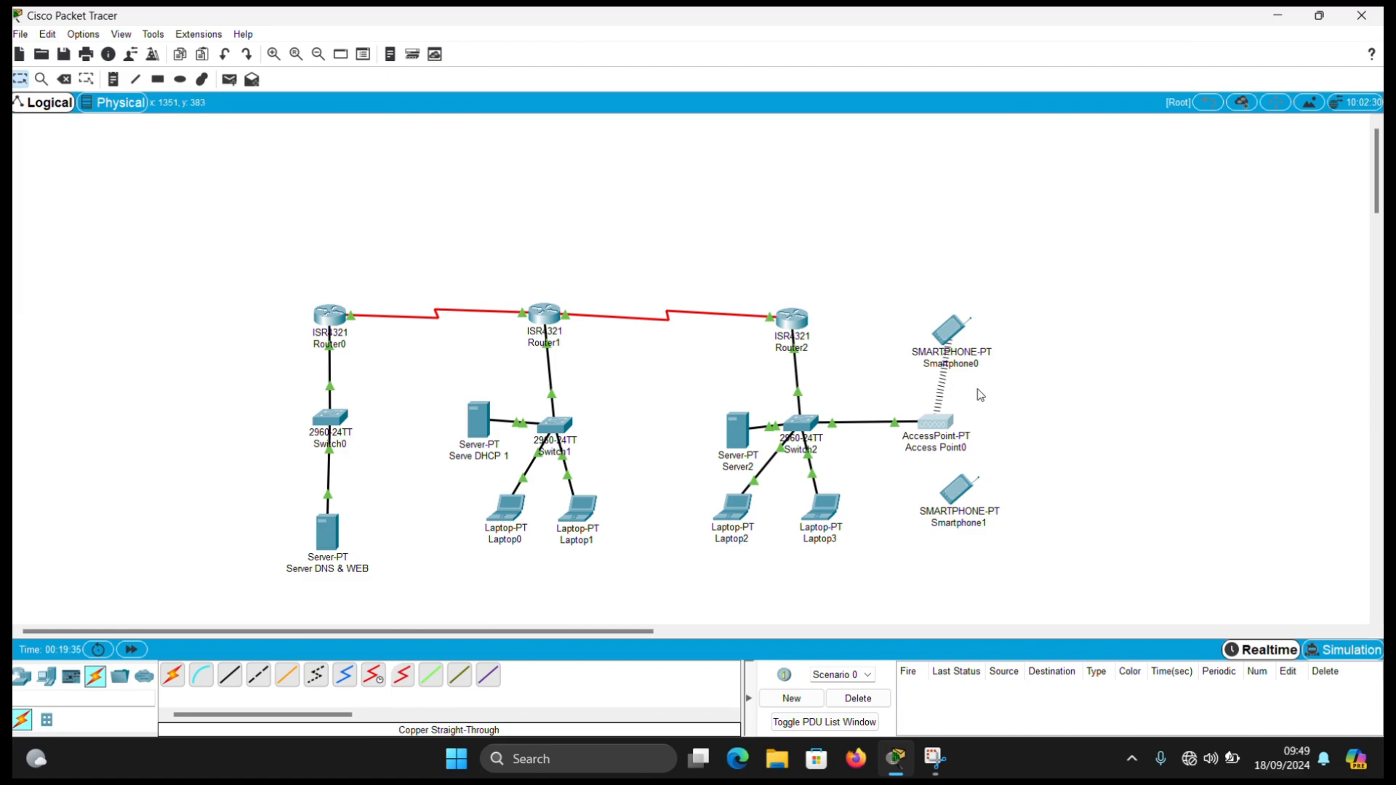
Set the SSID of Smartphone1's Wireless0 interface to ilammm.
left_click(957, 493)
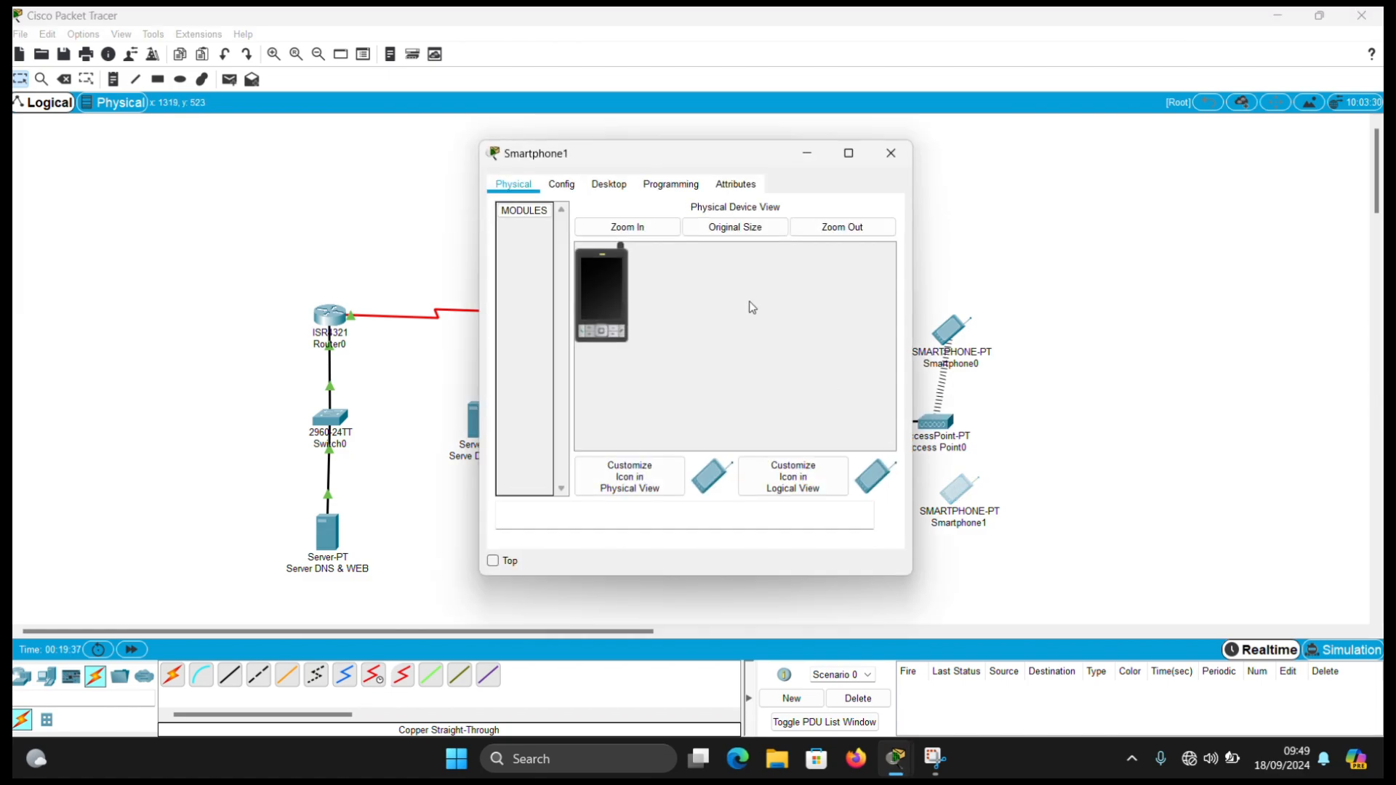
left_click(562, 184)
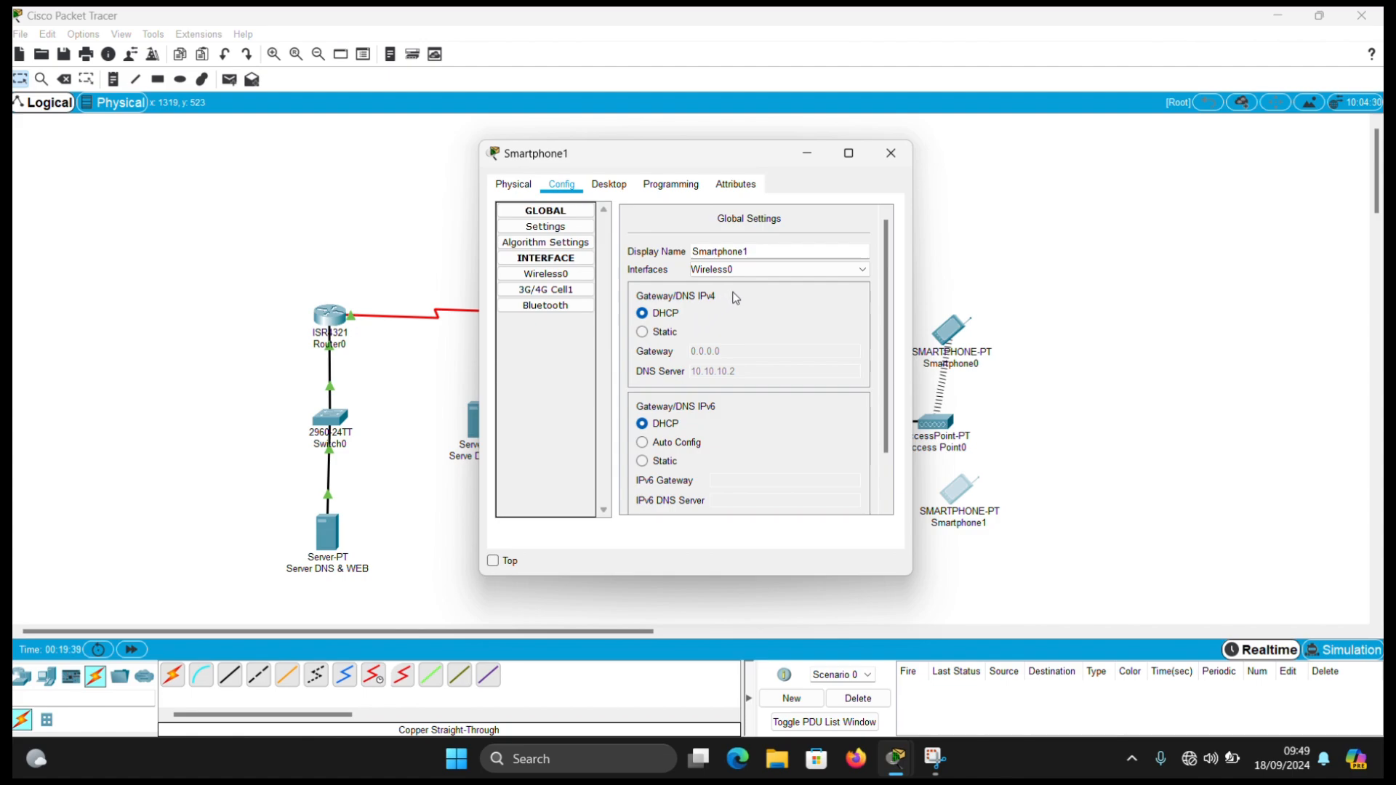
left_click(575, 275)
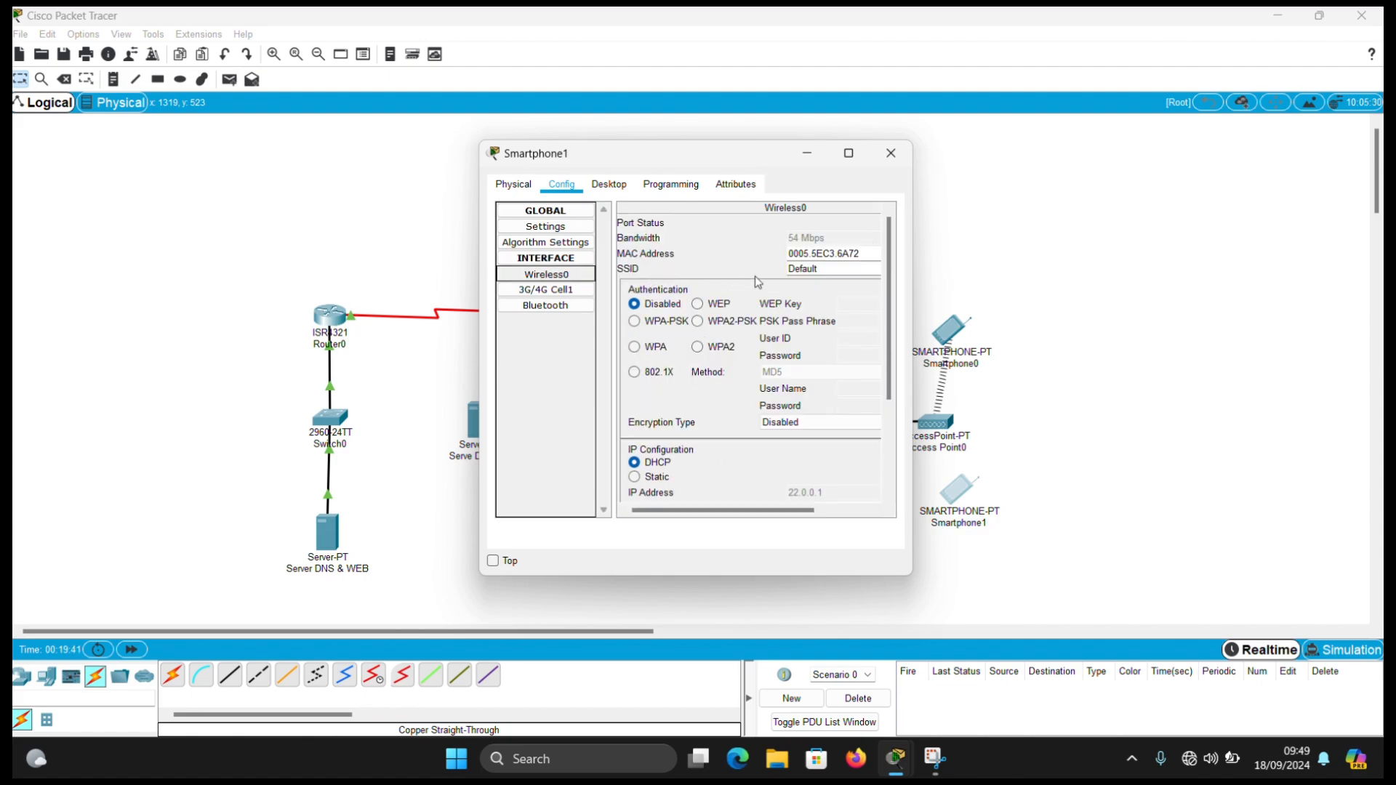
left_click(821, 271)
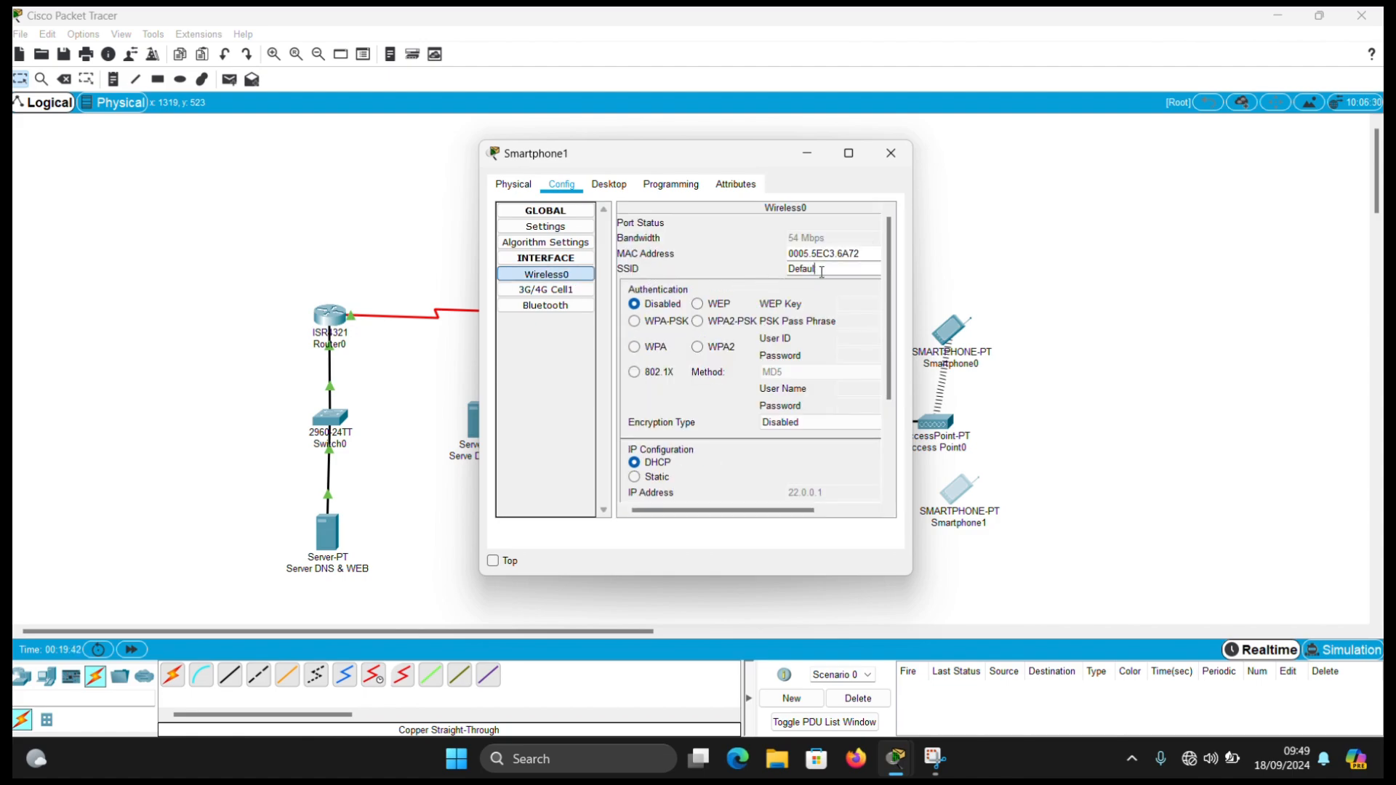
key("BackSpace")
key("BackSpace")
key("BackSpace")
key("BackSpace")
key("BackSpace")
key("BackSpace")
type("ilammm")
Set Smartphone1's wireless authentication to WPA2-PSK, enter the access point's pass phrase, and close the device window.
left_click(697, 320)
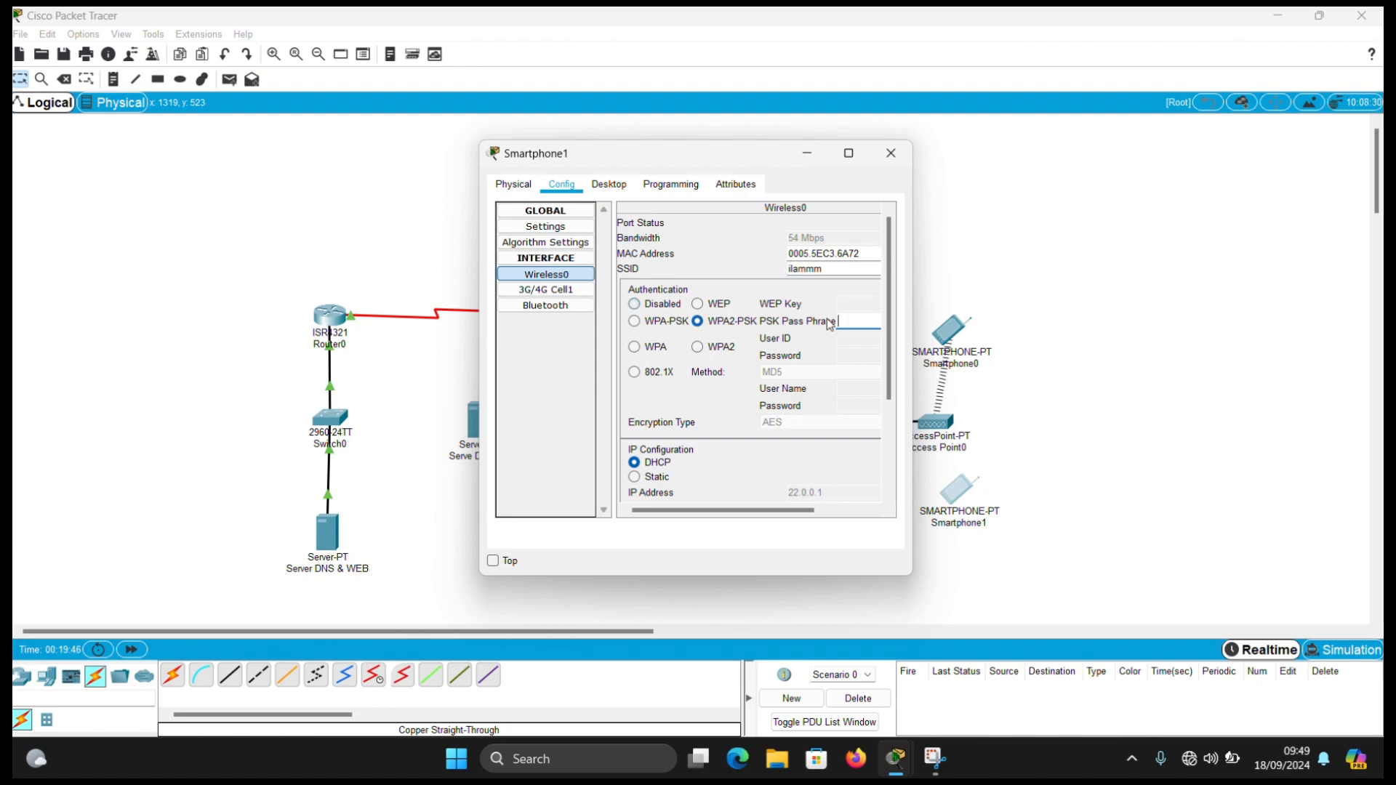
left_click(865, 318)
type("123123123")
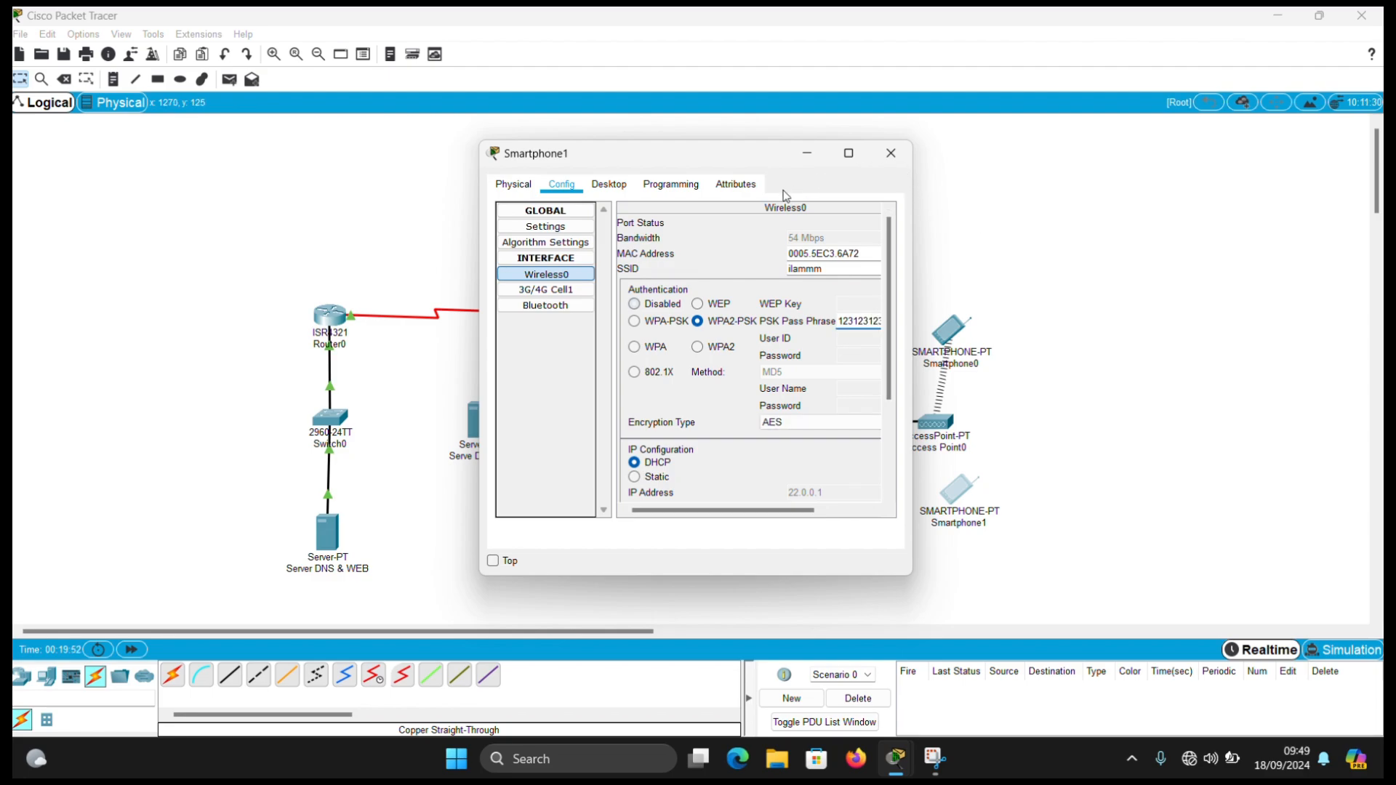
left_click(591, 212)
left_click(590, 213)
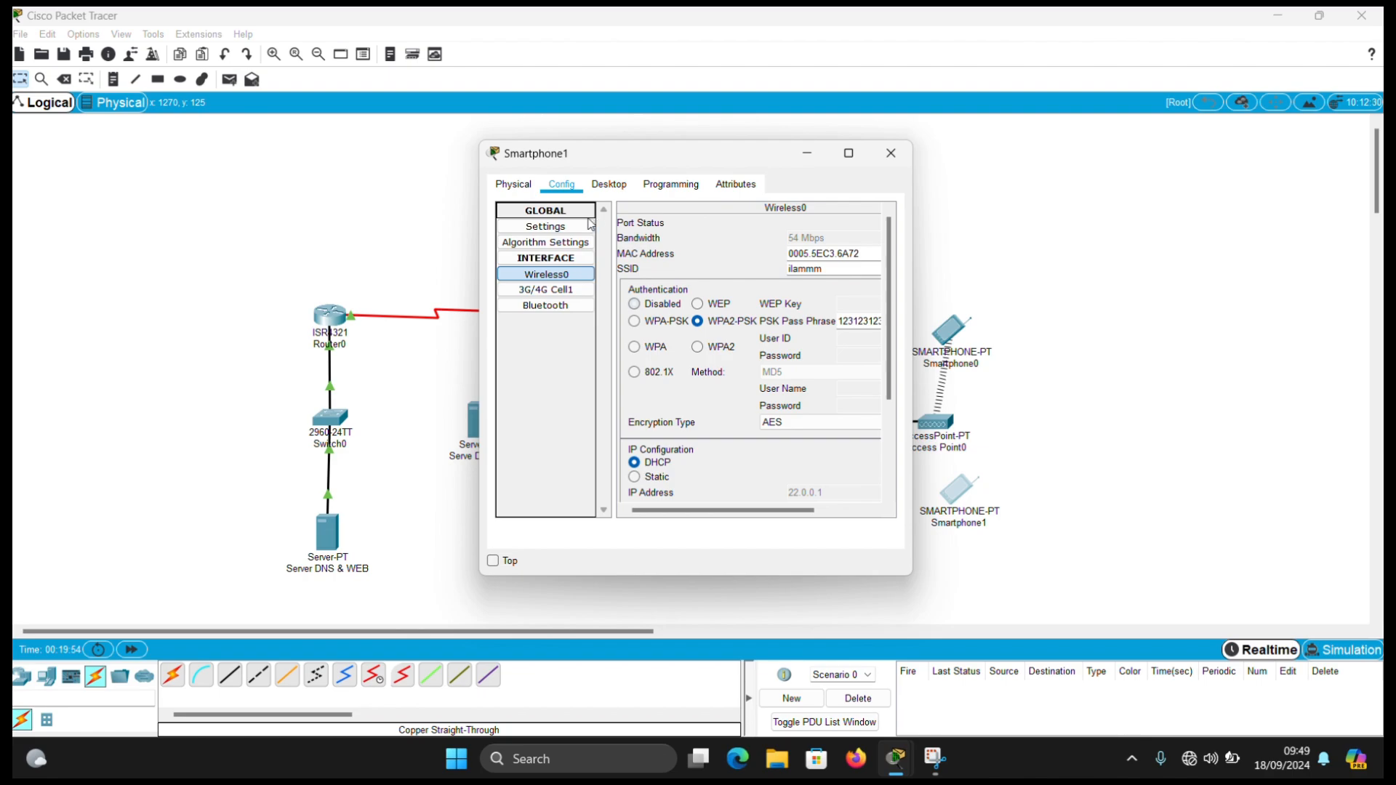
left_click(546, 227)
left_click(891, 154)
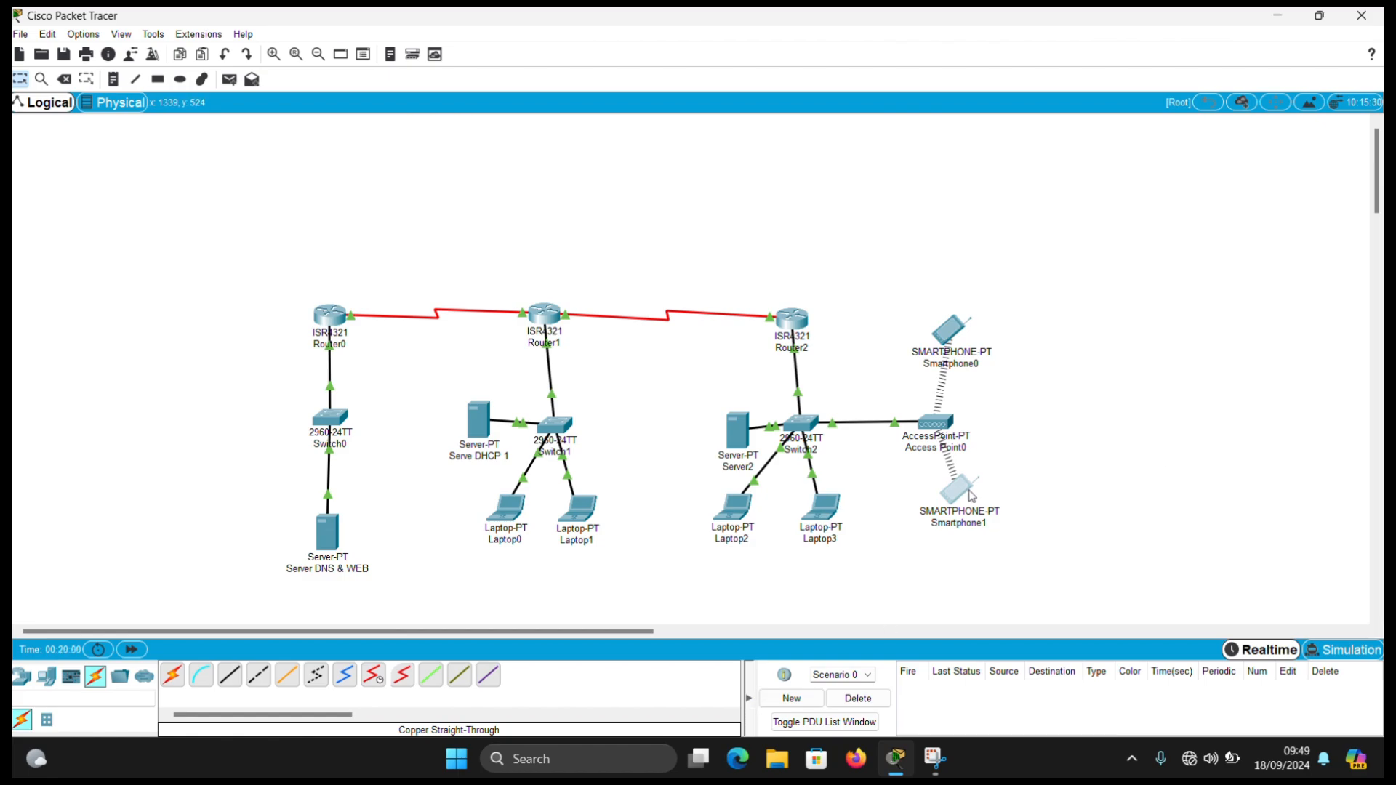
Test connectivity with simple PDUs from Smartphone1 to Smartphone0 and Laptop3, and delete the test scenario.
key("p")
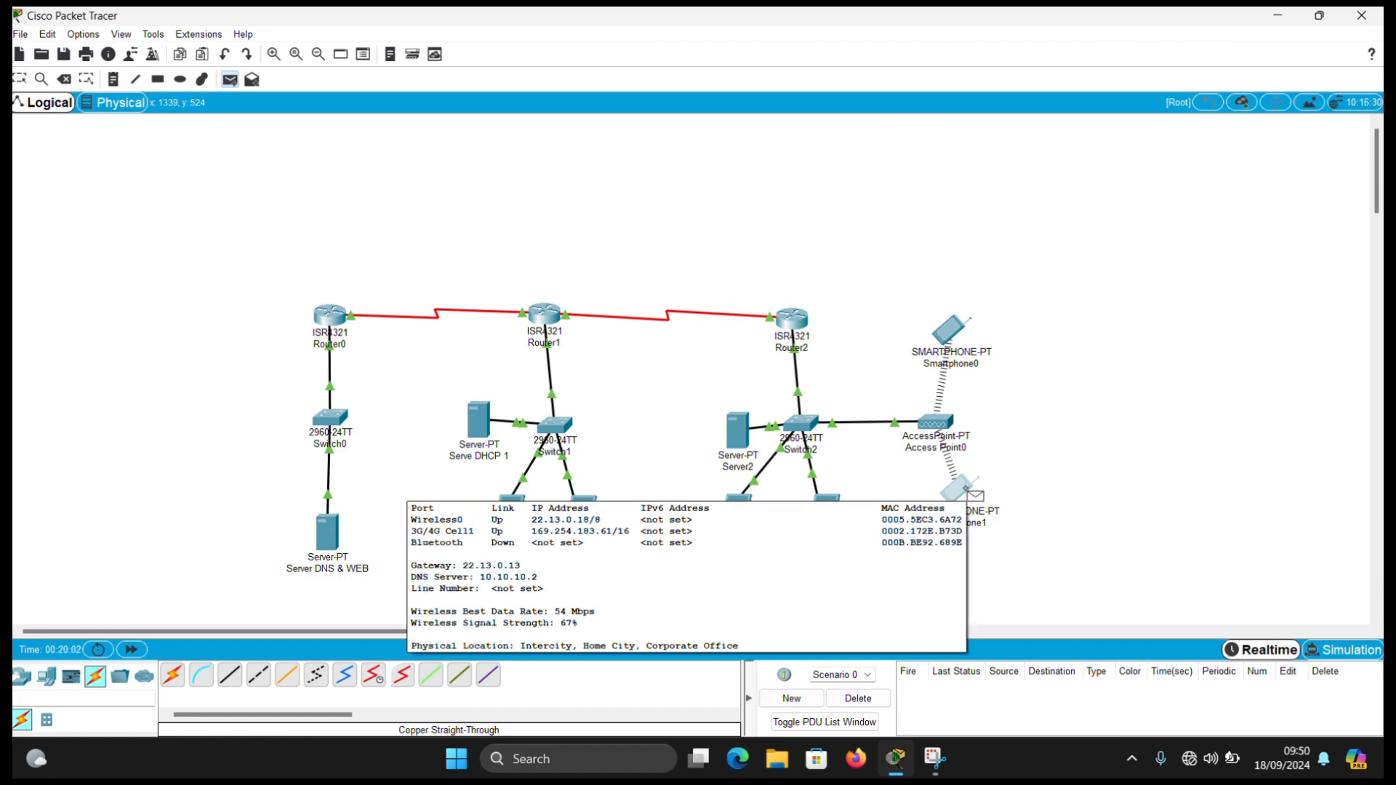
left_click(968, 491)
left_click(960, 345)
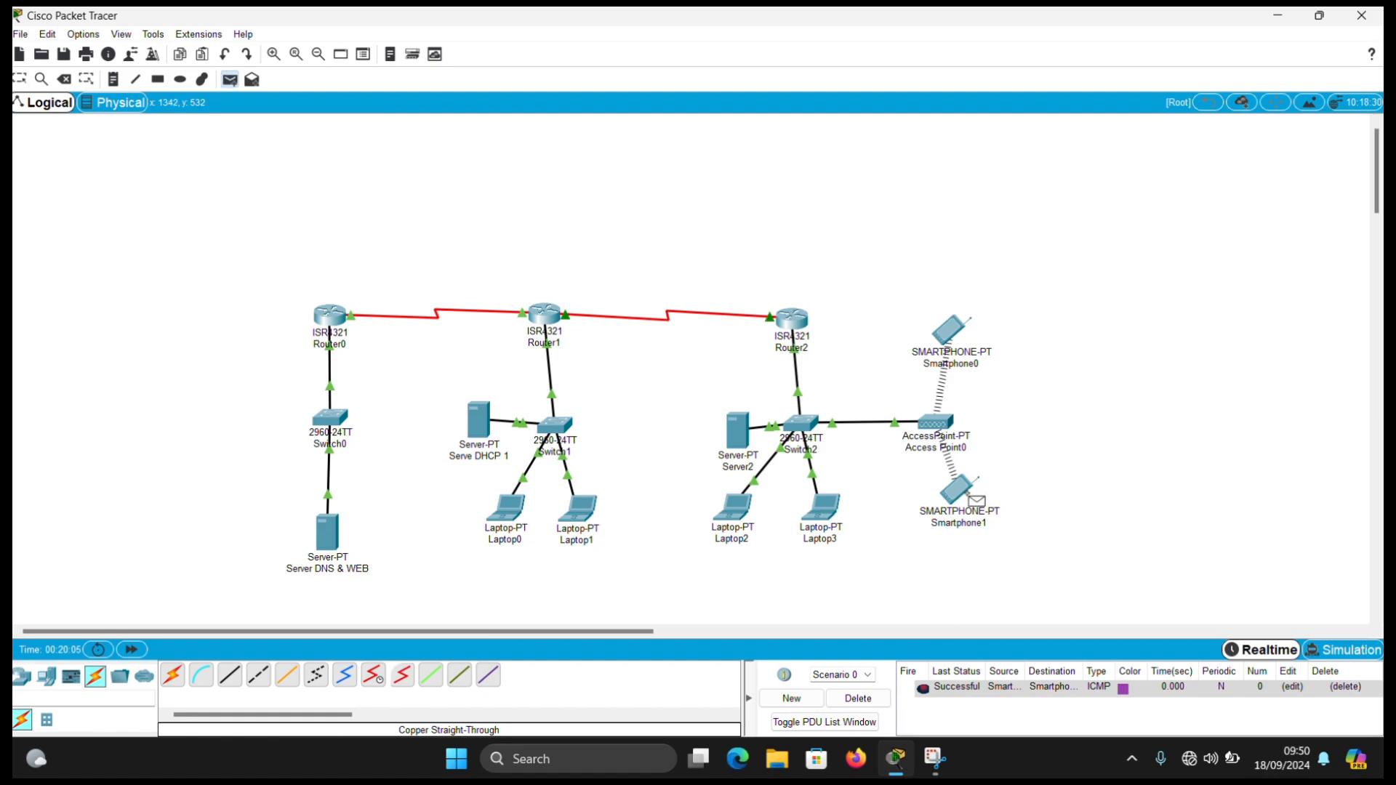
left_click(968, 501)
left_click(840, 511)
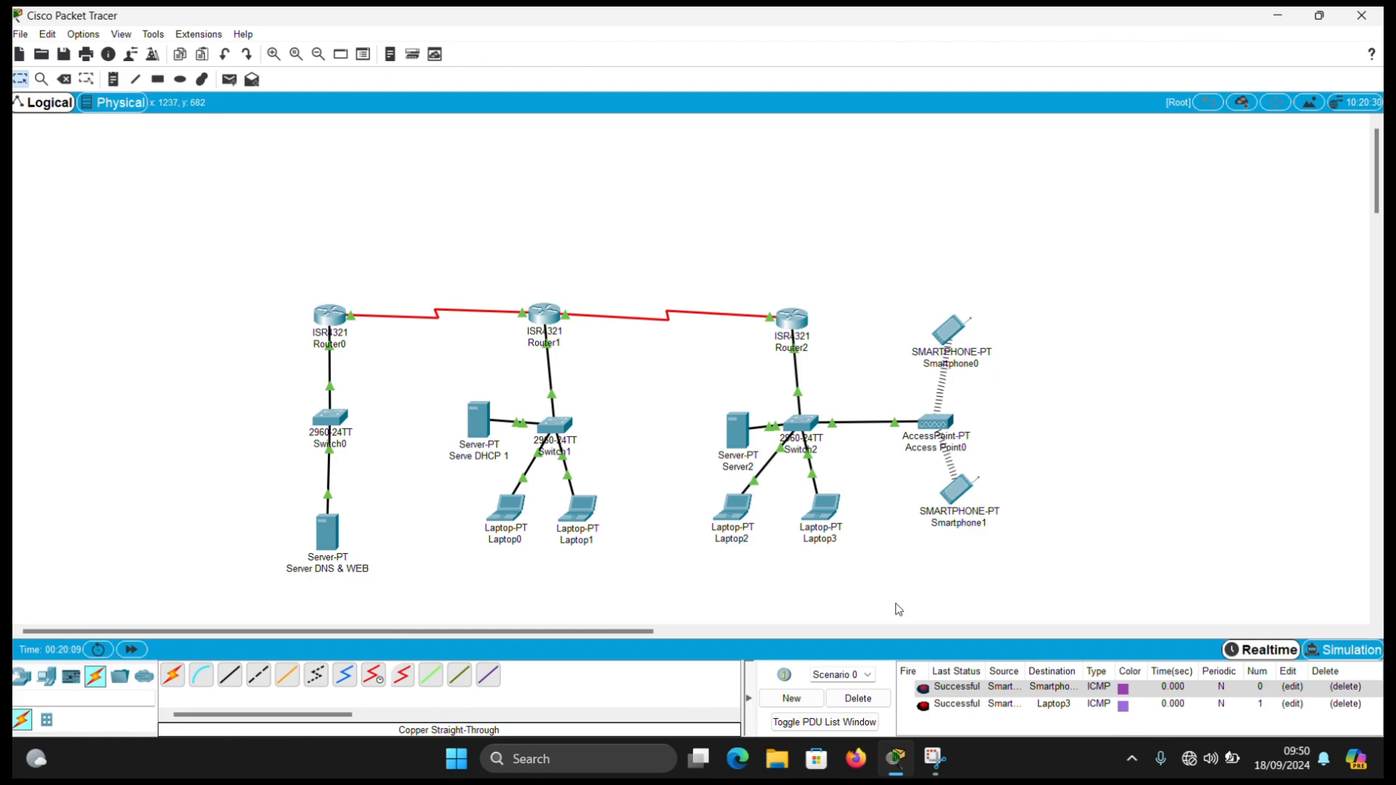
left_click(858, 699)
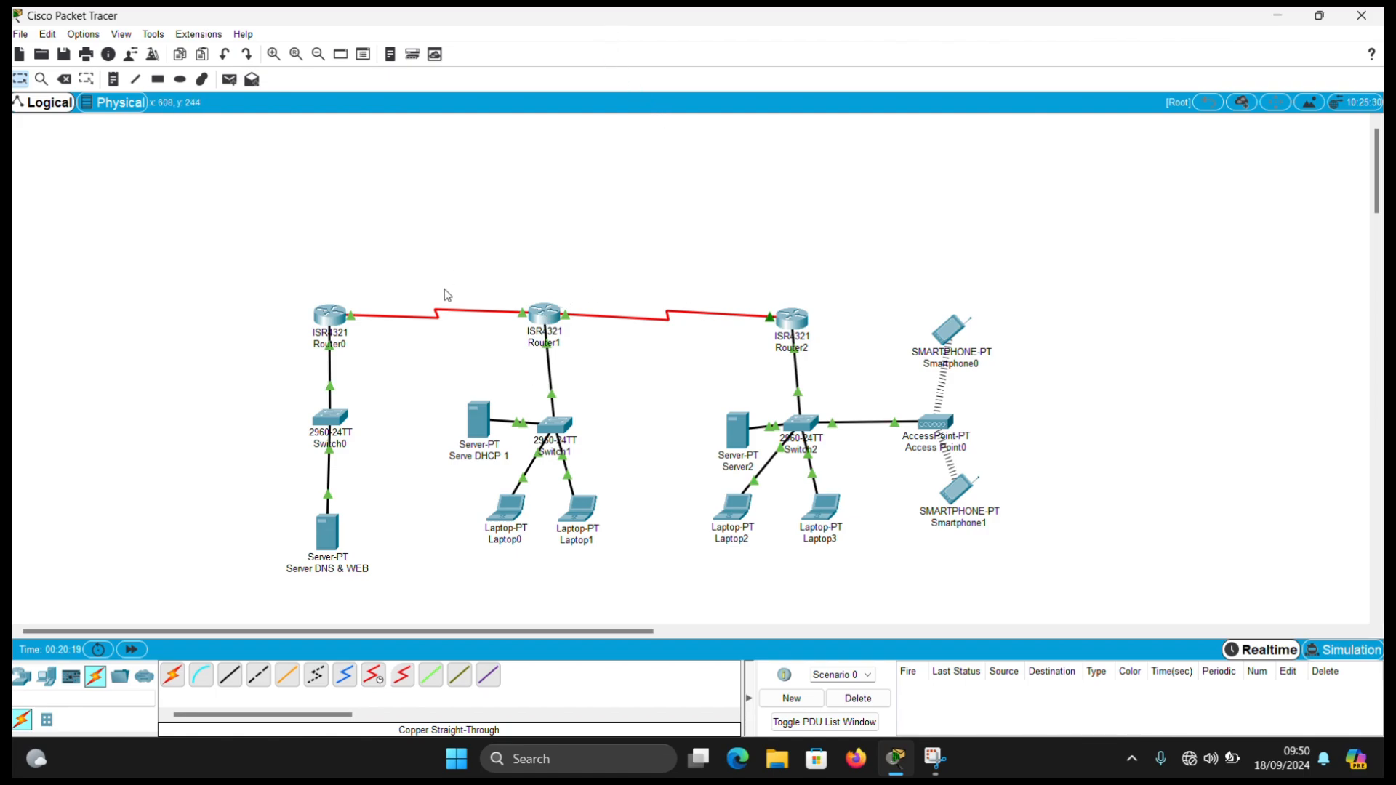
Start a static route on Router0 with 192.168.1.0 as the network.
left_click(331, 319)
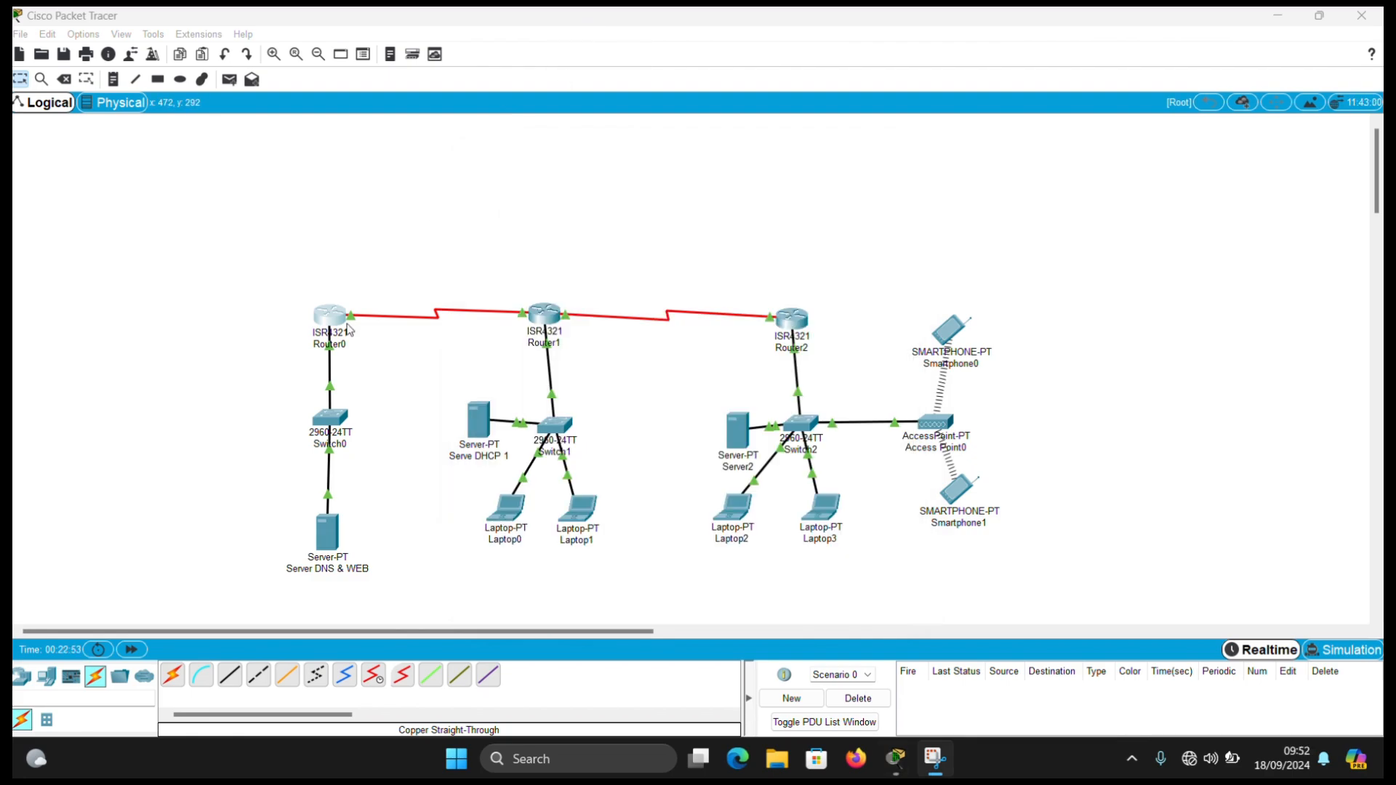
left_click(329, 315)
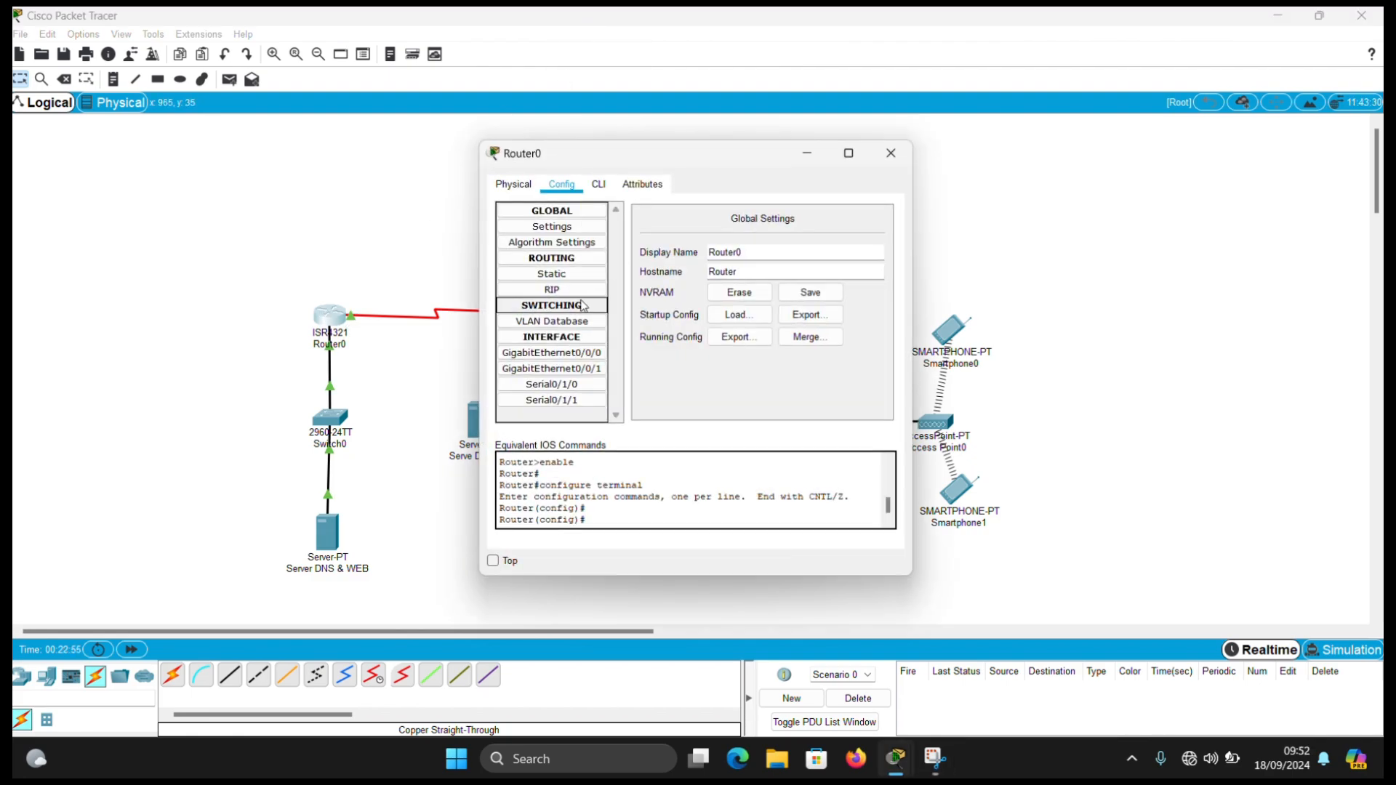
left_click(552, 273)
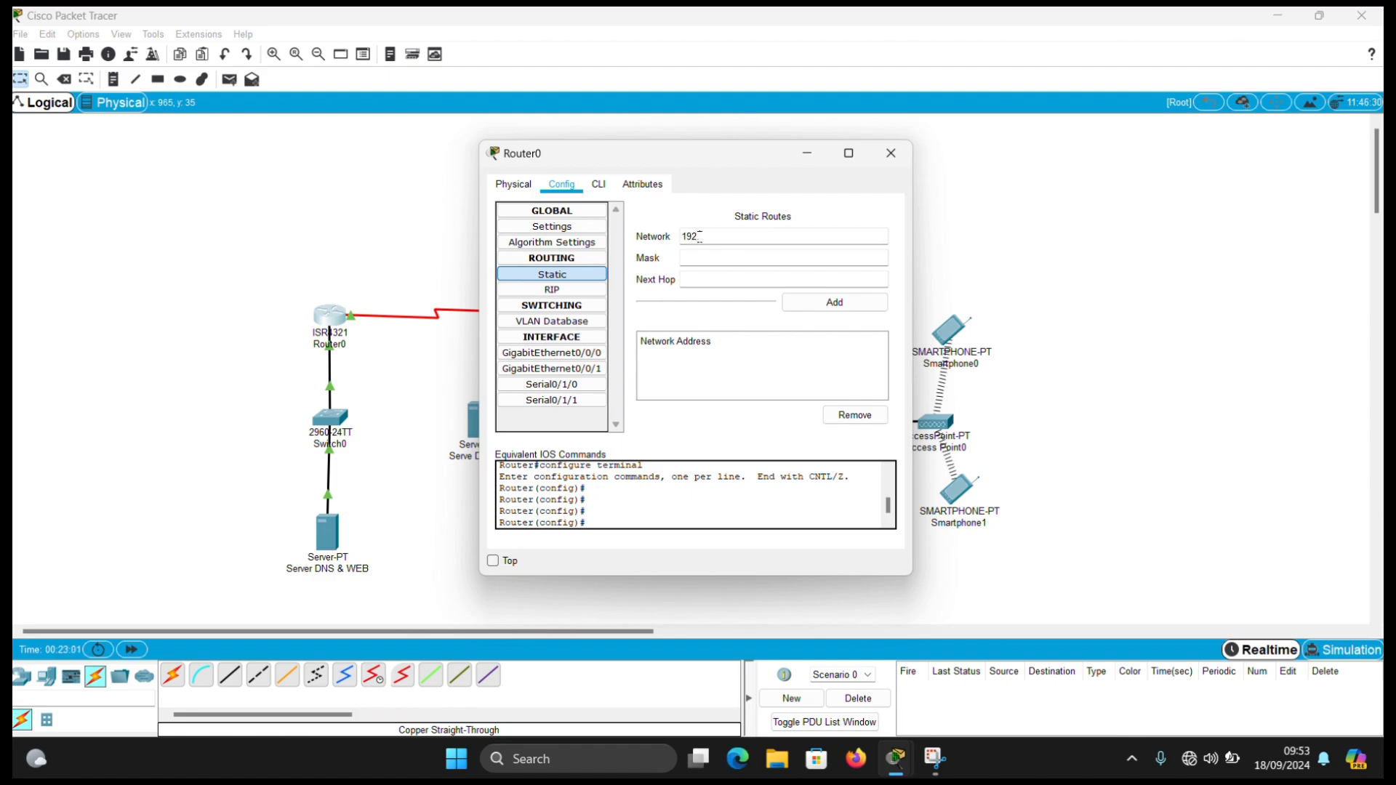
left_click(700, 237)
type("192.168.1.0")
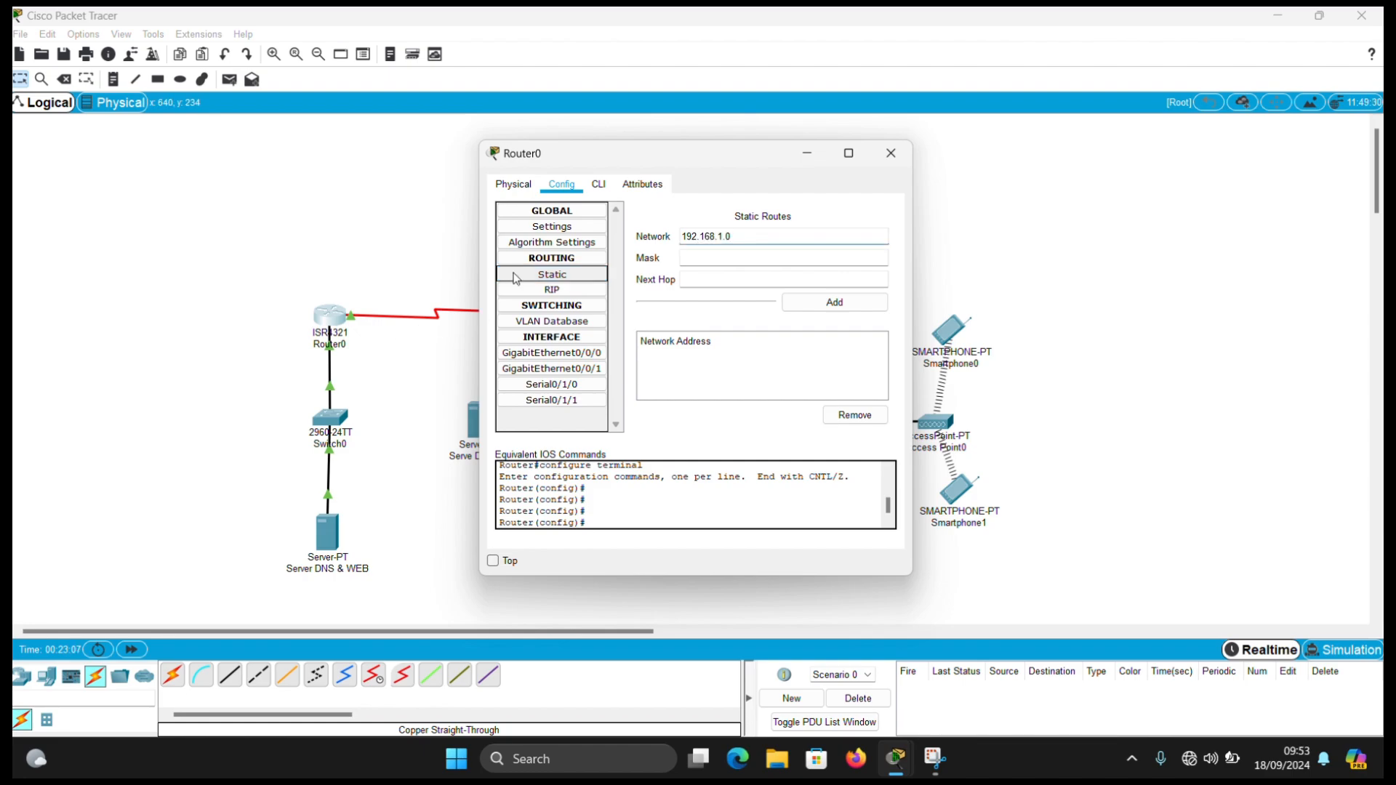
Check the GigabitEthernet0/0/0 IP configuration on Router0 and Router1, and return to Router0's static routes.
left_click(554, 354)
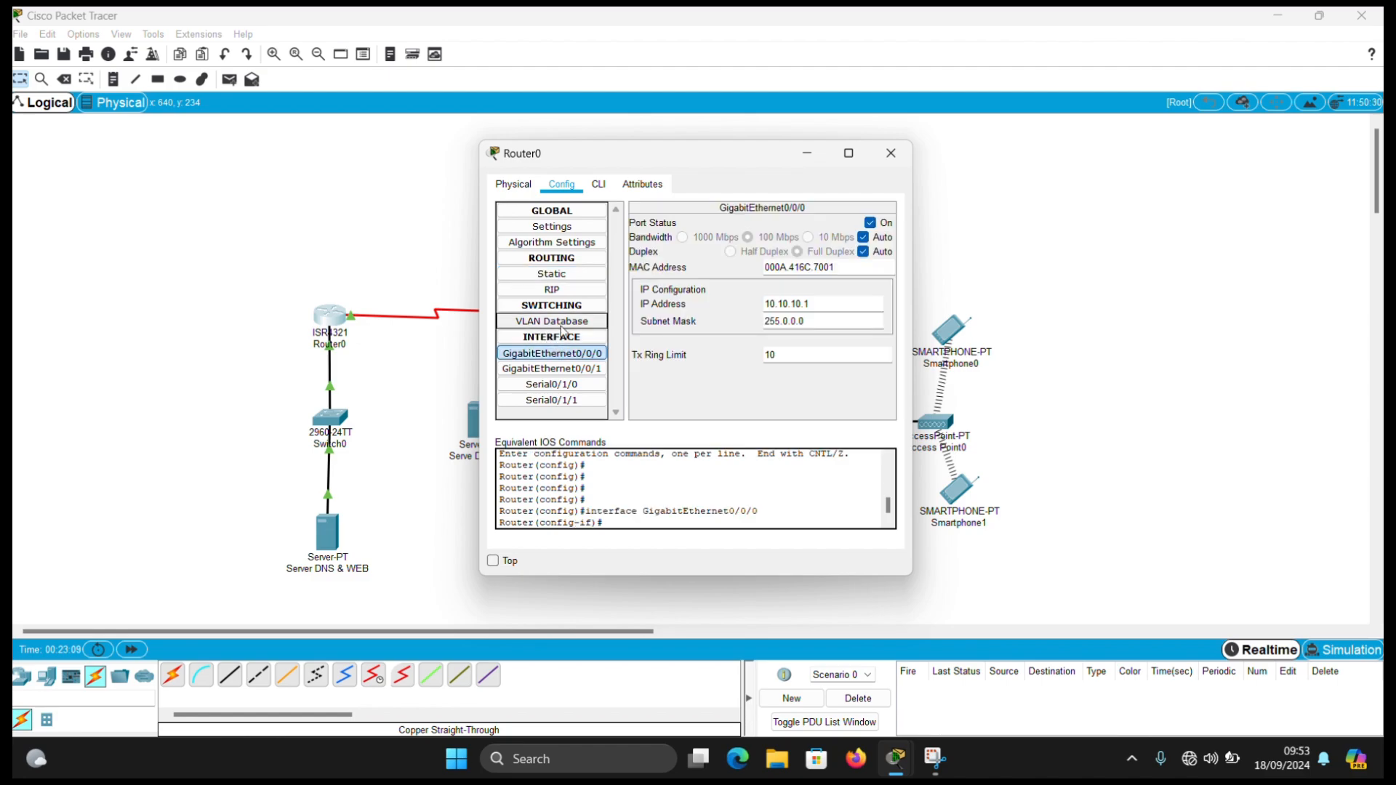
left_click(570, 275)
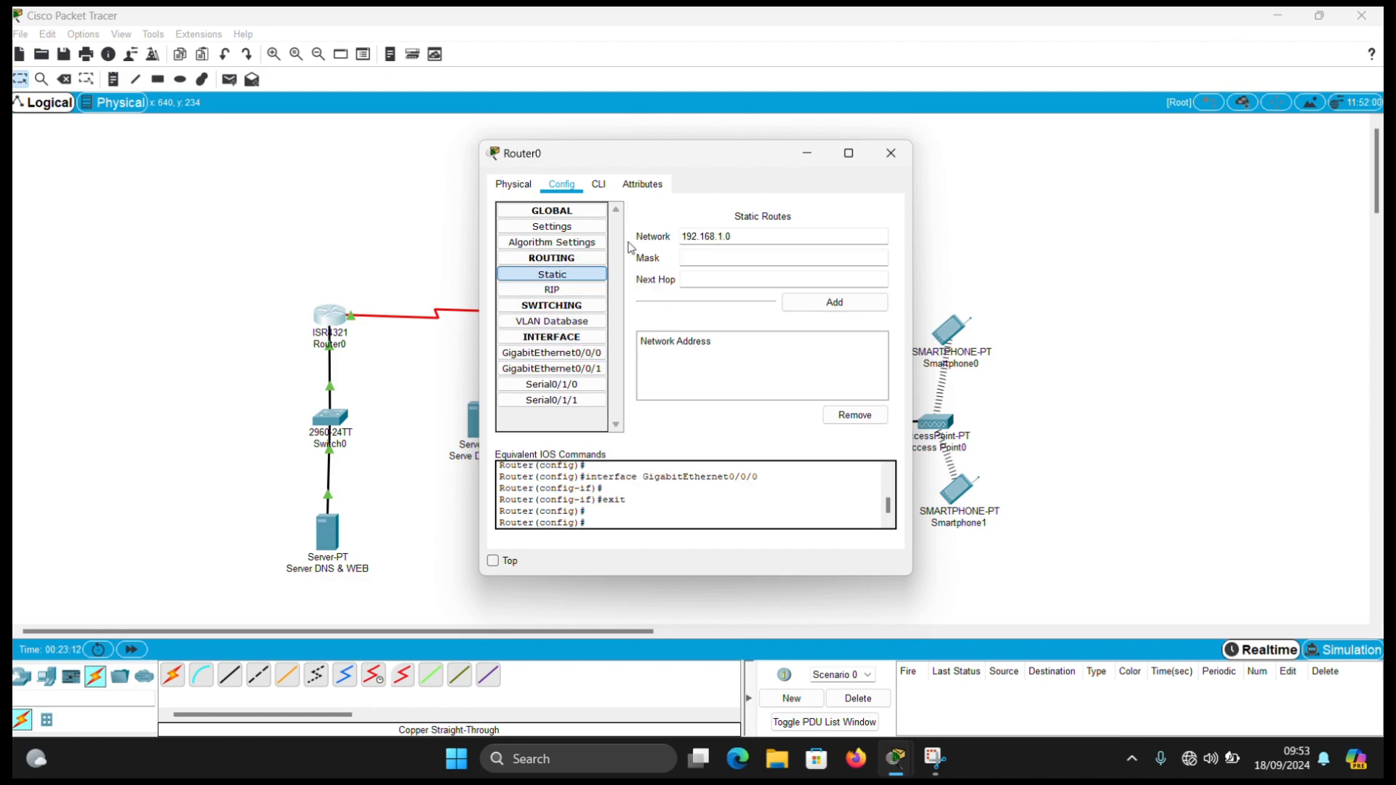
left_click(818, 150)
left_click(546, 313)
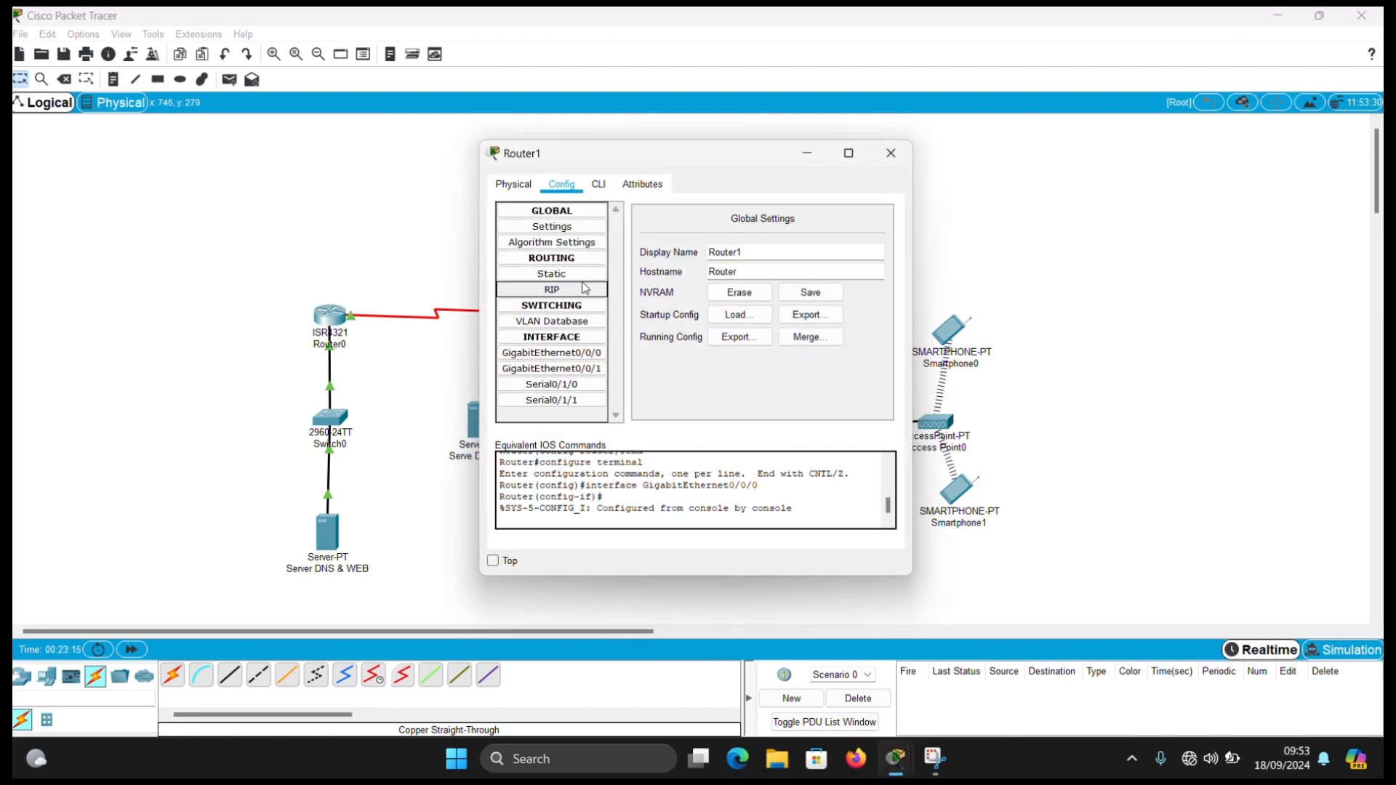
left_click(550, 353)
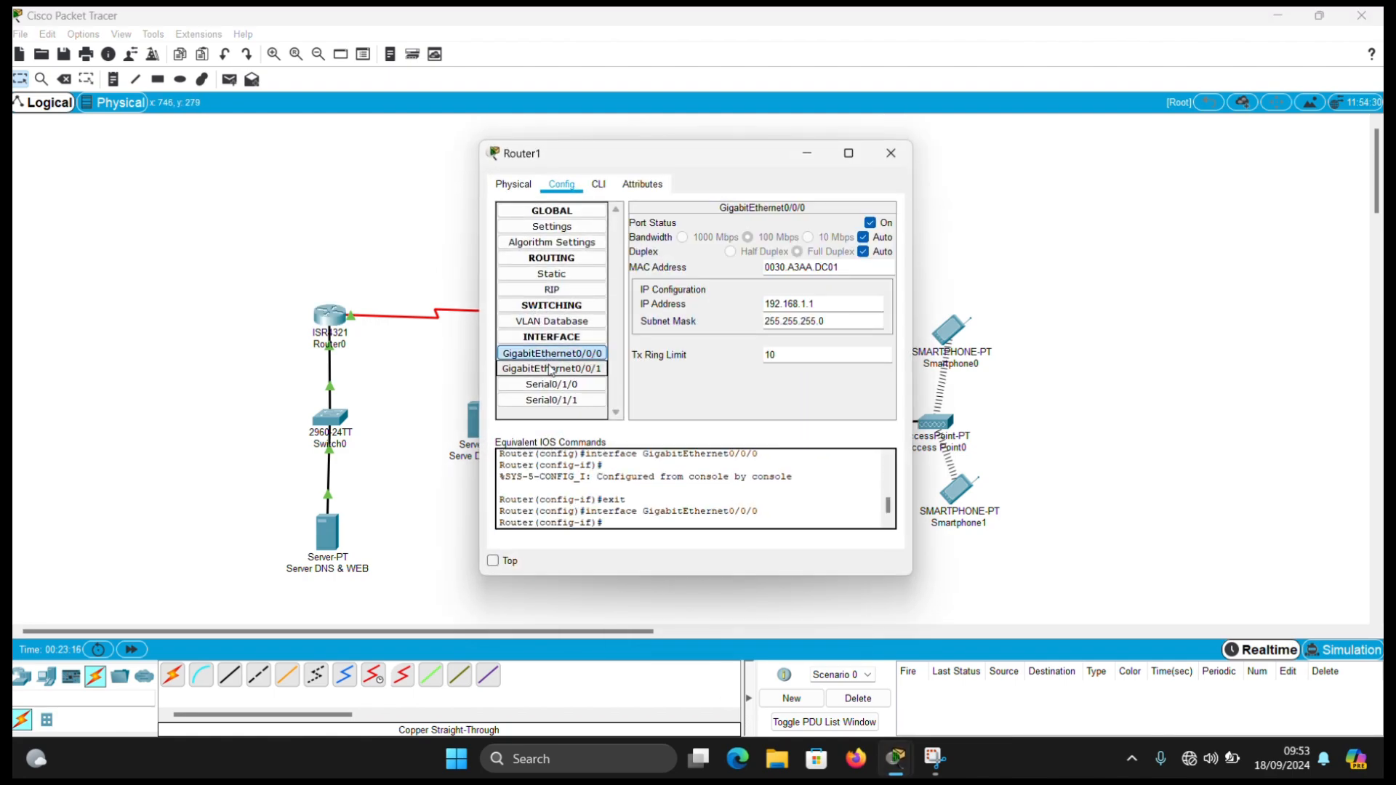
left_click(400, 243)
left_click(331, 315)
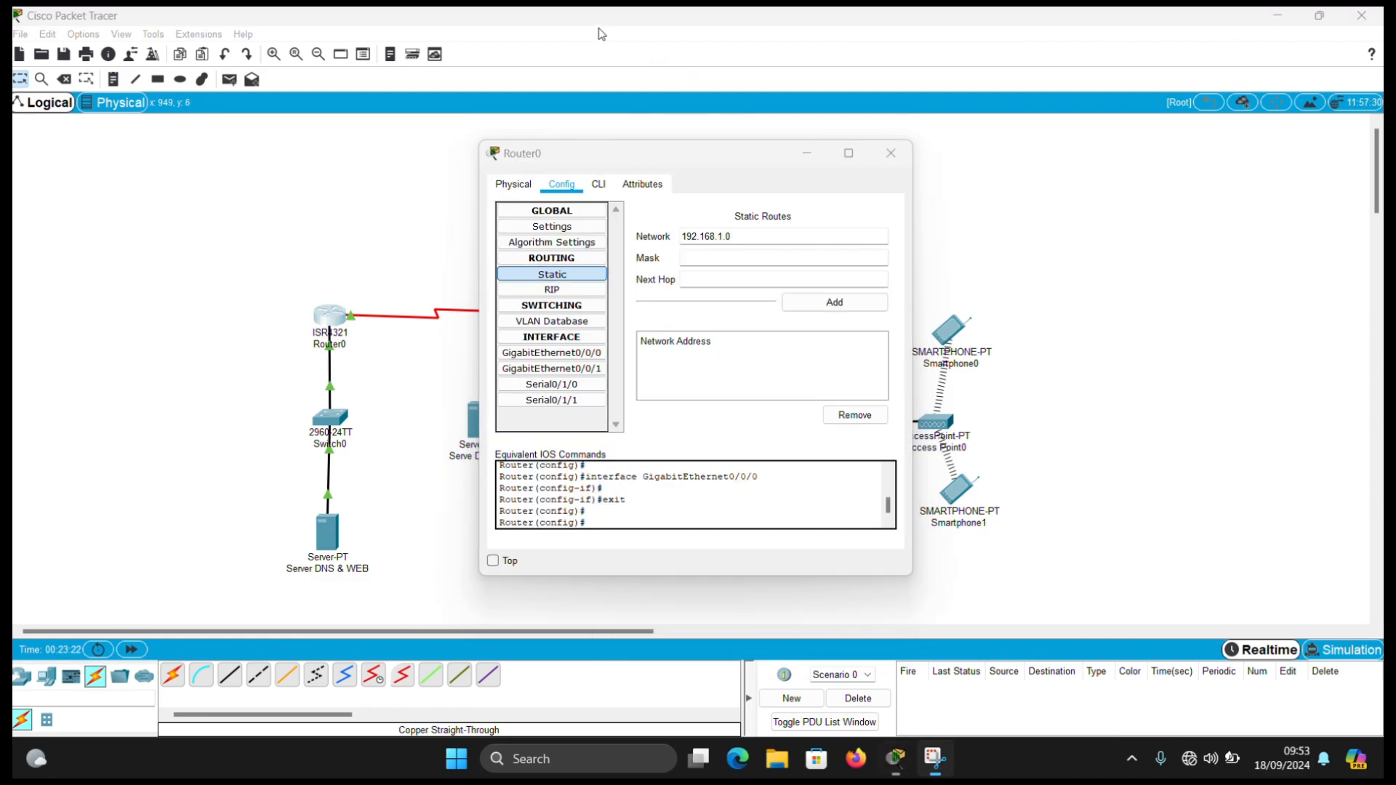
Add a static route on Router0 to 192.168.1.0 with mask 255.255.255.0 via 172.10.1.2, and close the router window.
left_click(701, 236)
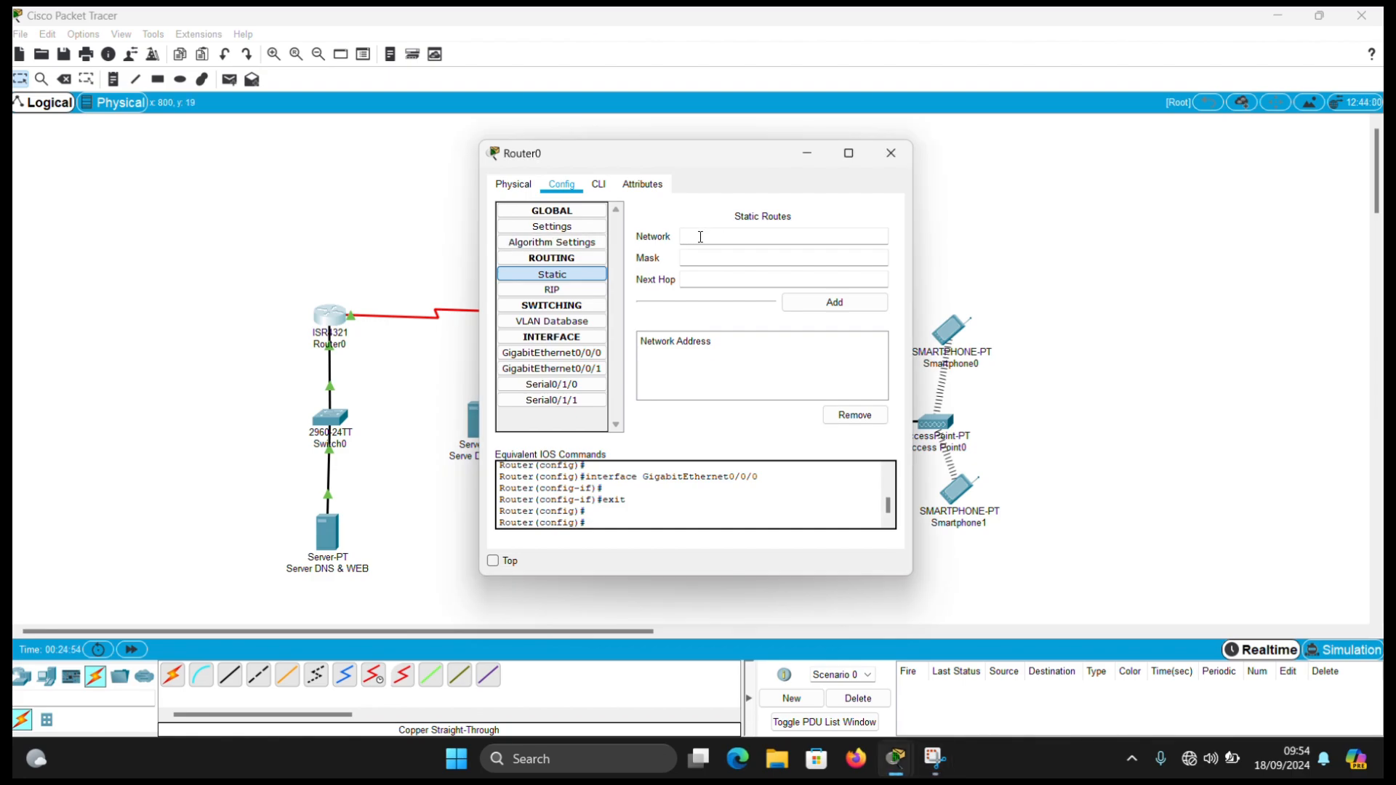
type("192.168.1.0")
left_click(697, 251)
type("25")
type("5.255.255.0")
type("172")
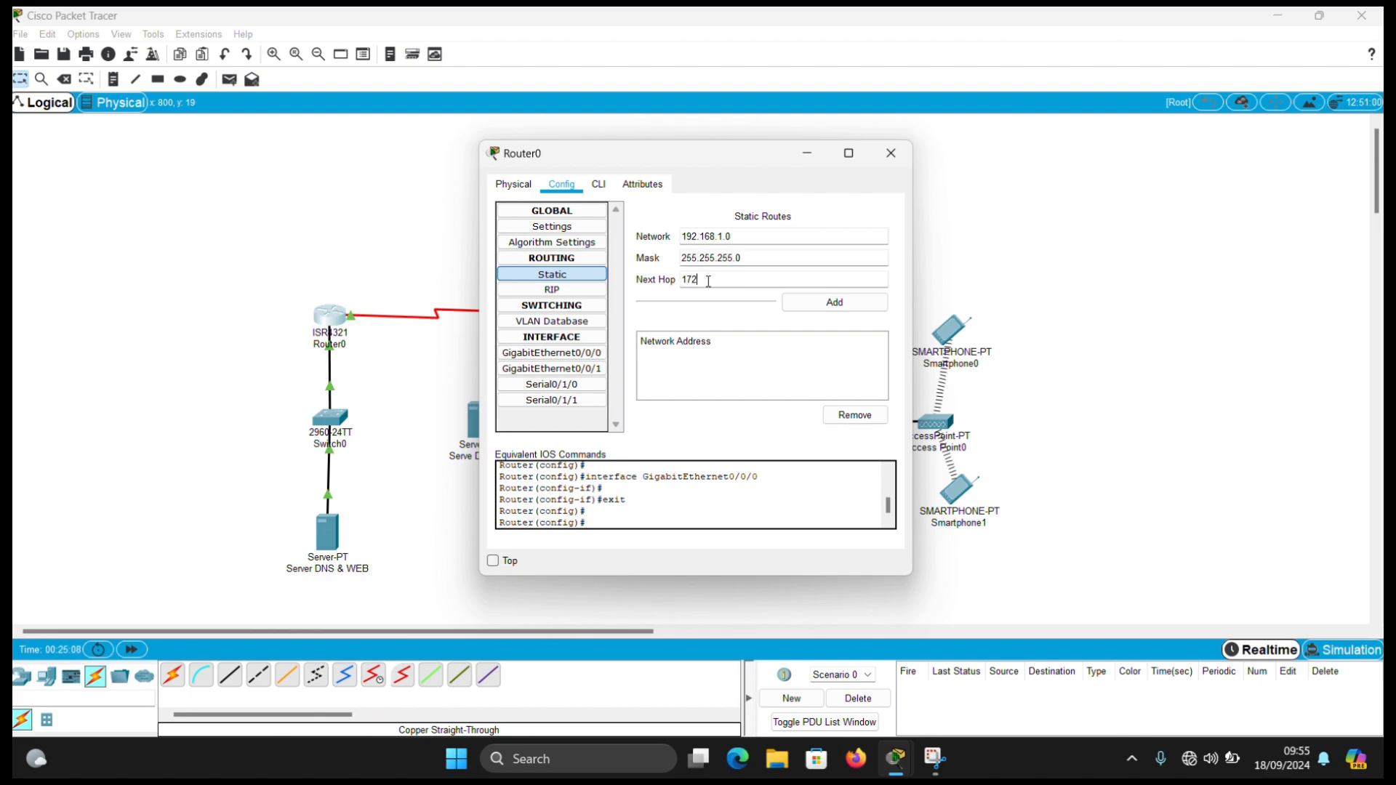
type(".16.1.0")
key("BackSpace")
type("1")
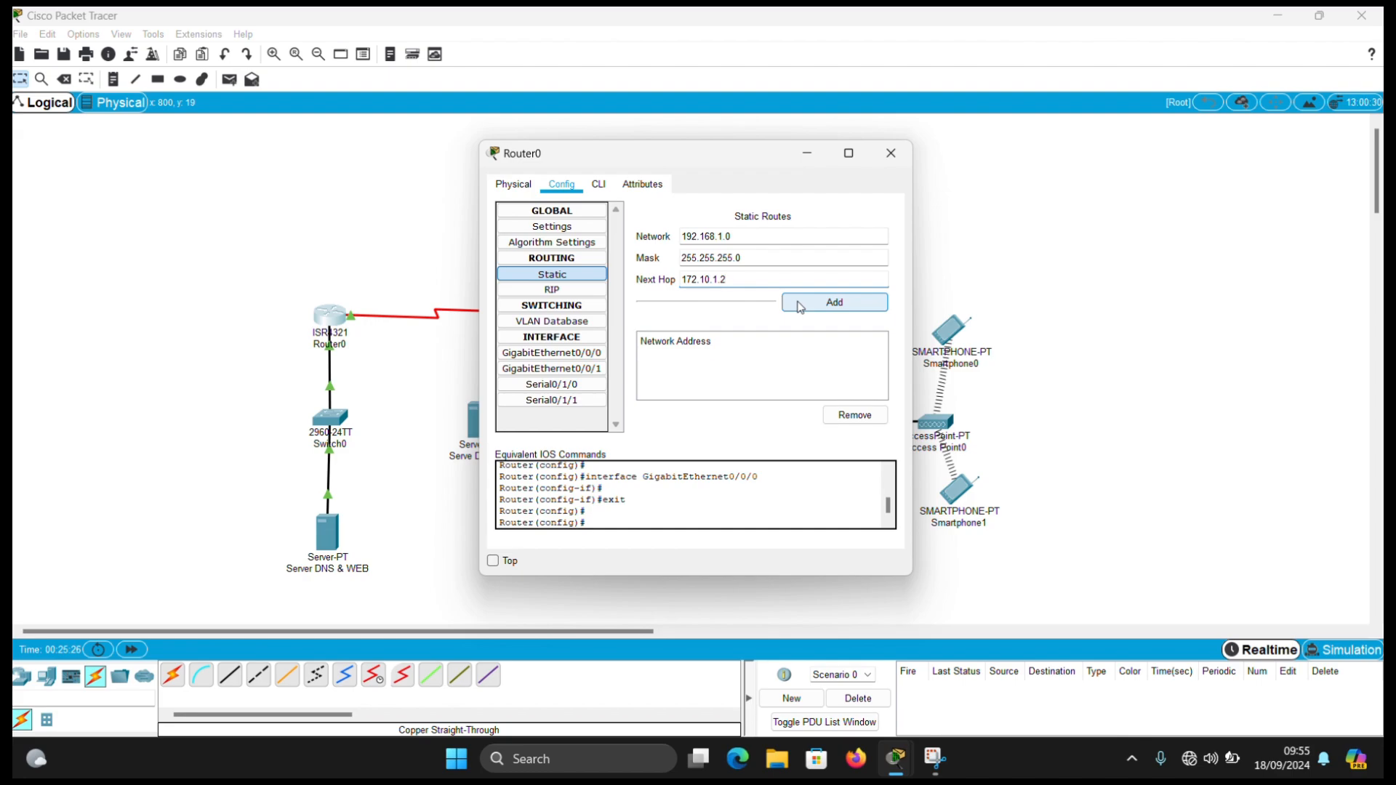
left_click(799, 305)
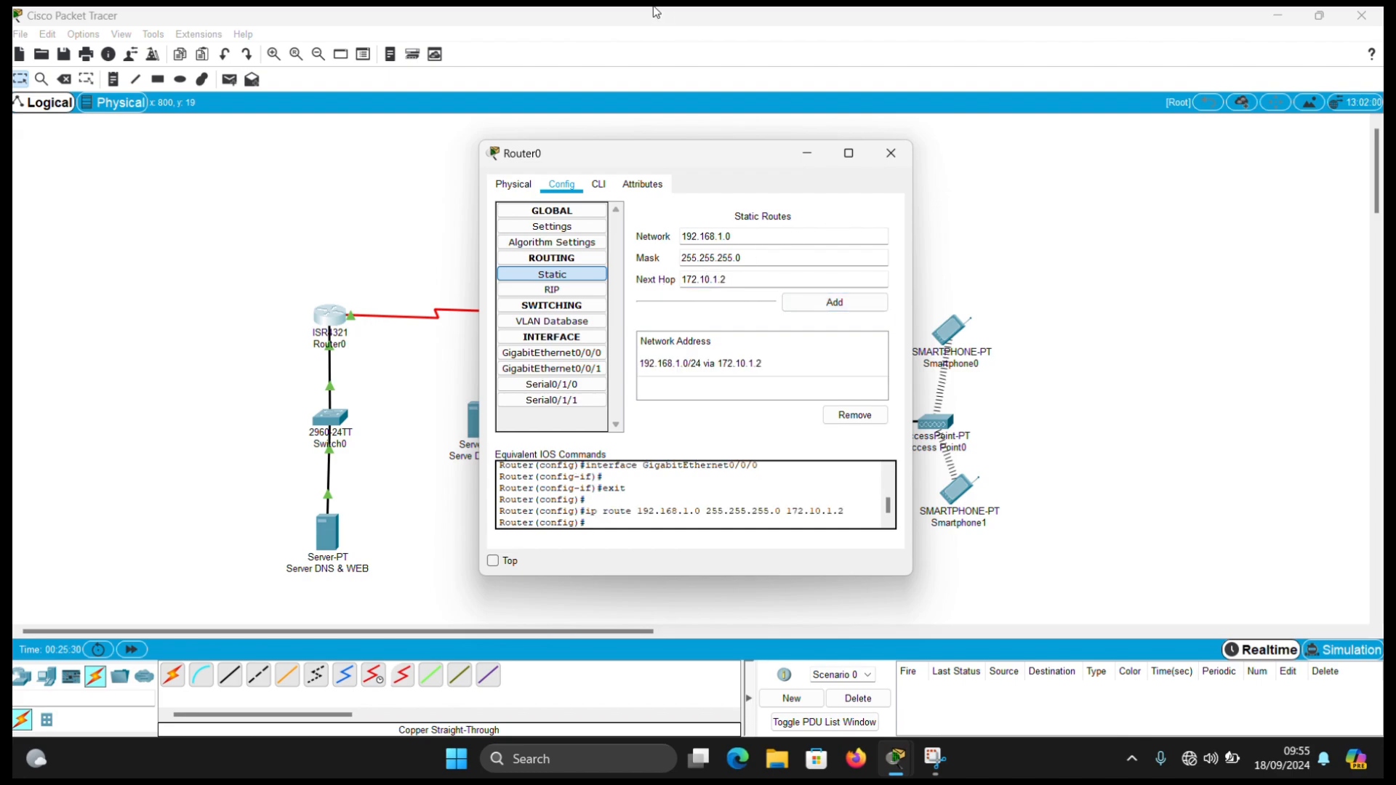
left_click(890, 154)
Add a static route on Router1 to network 10.0.0.0 with mask 255.0.0.0 and next hop 172.10.0.1.
left_click(545, 316)
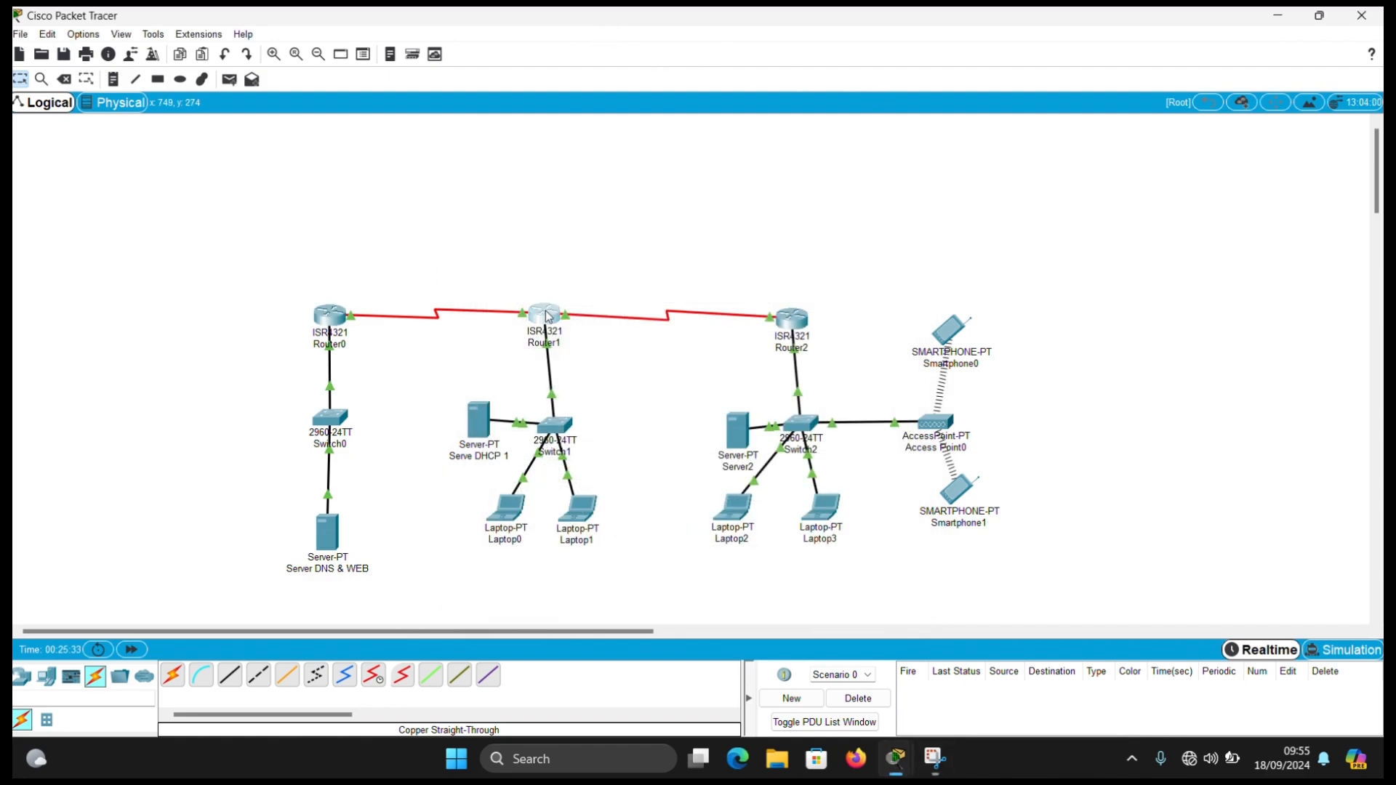
left_click(591, 274)
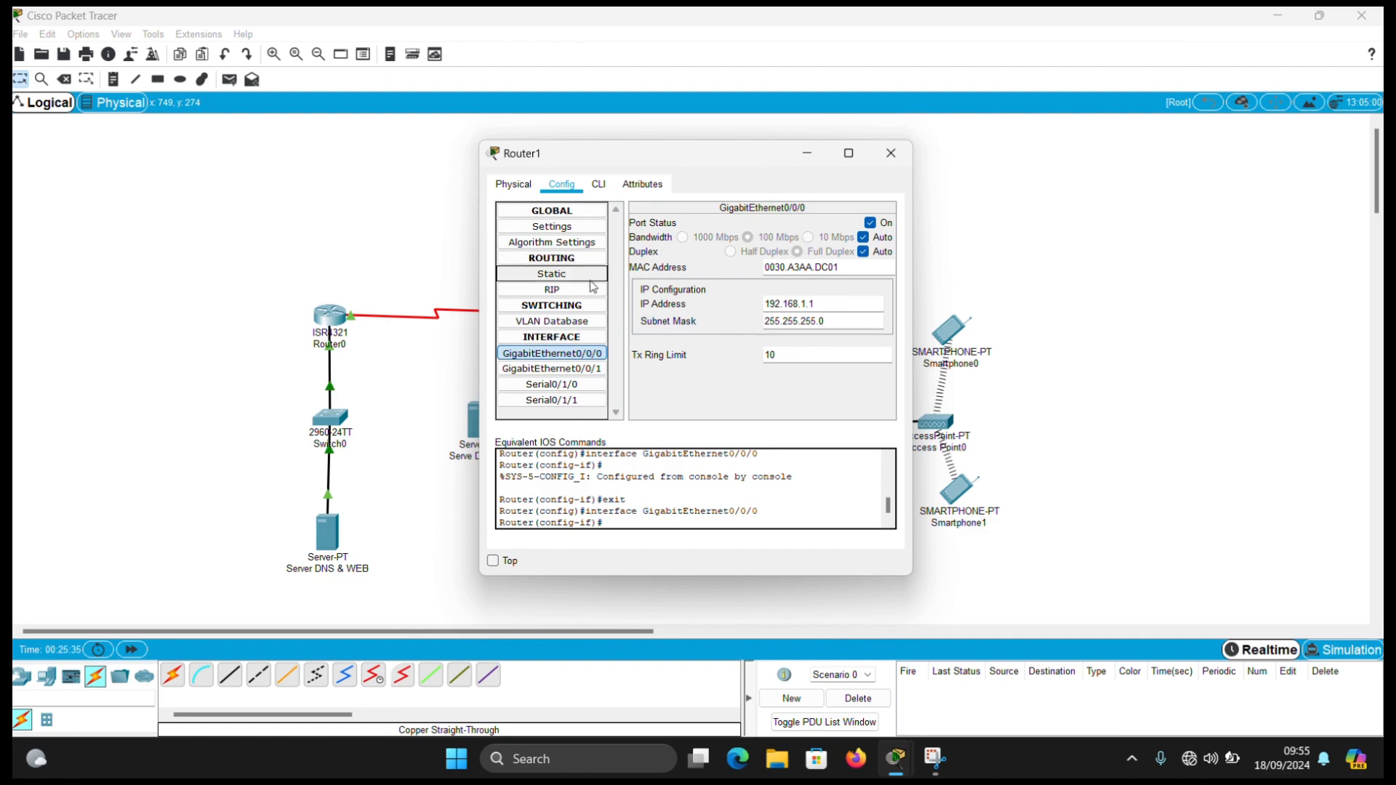
left_click(690, 236)
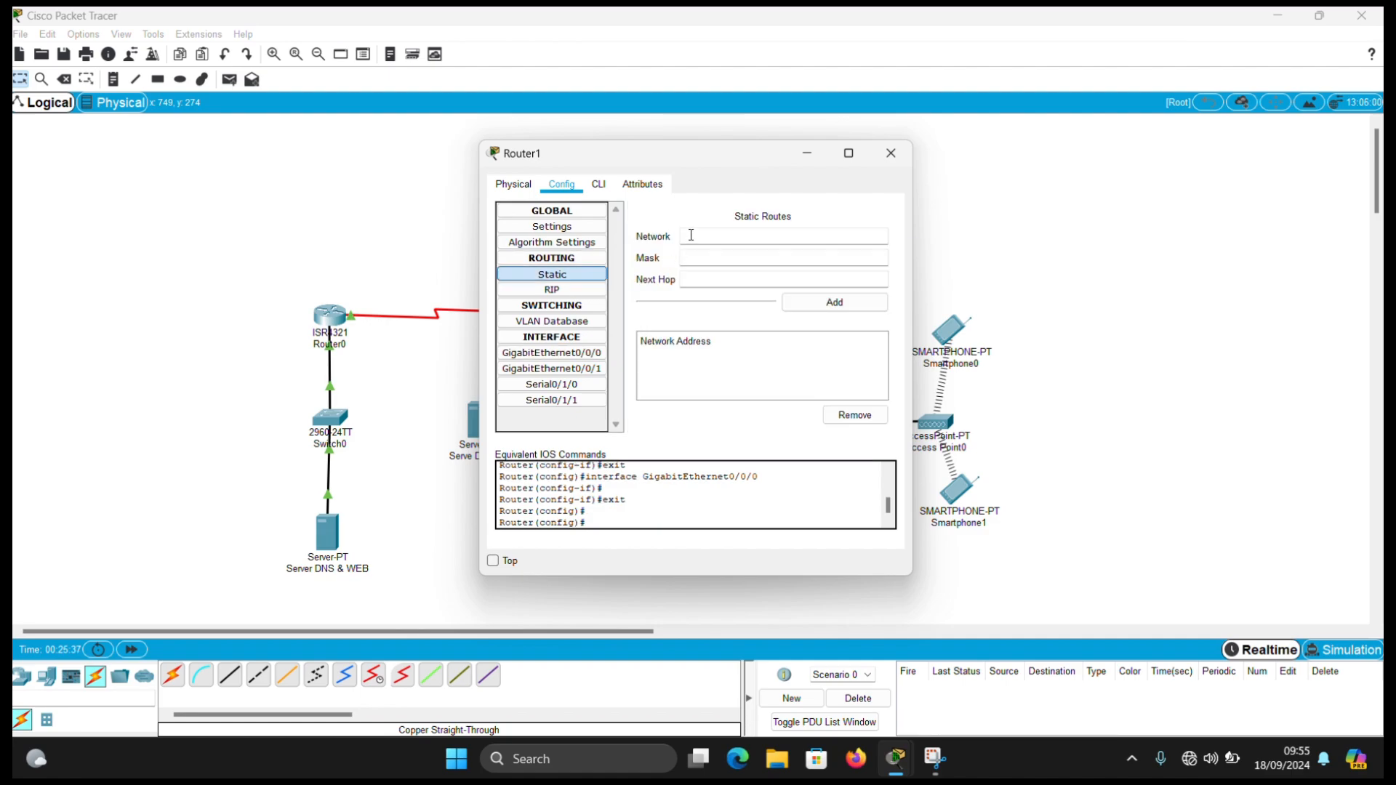
type("10.0.0.0")
left_click(698, 252)
type("255.0.0.0")
left_click(696, 278)
type("172.10.0.1")
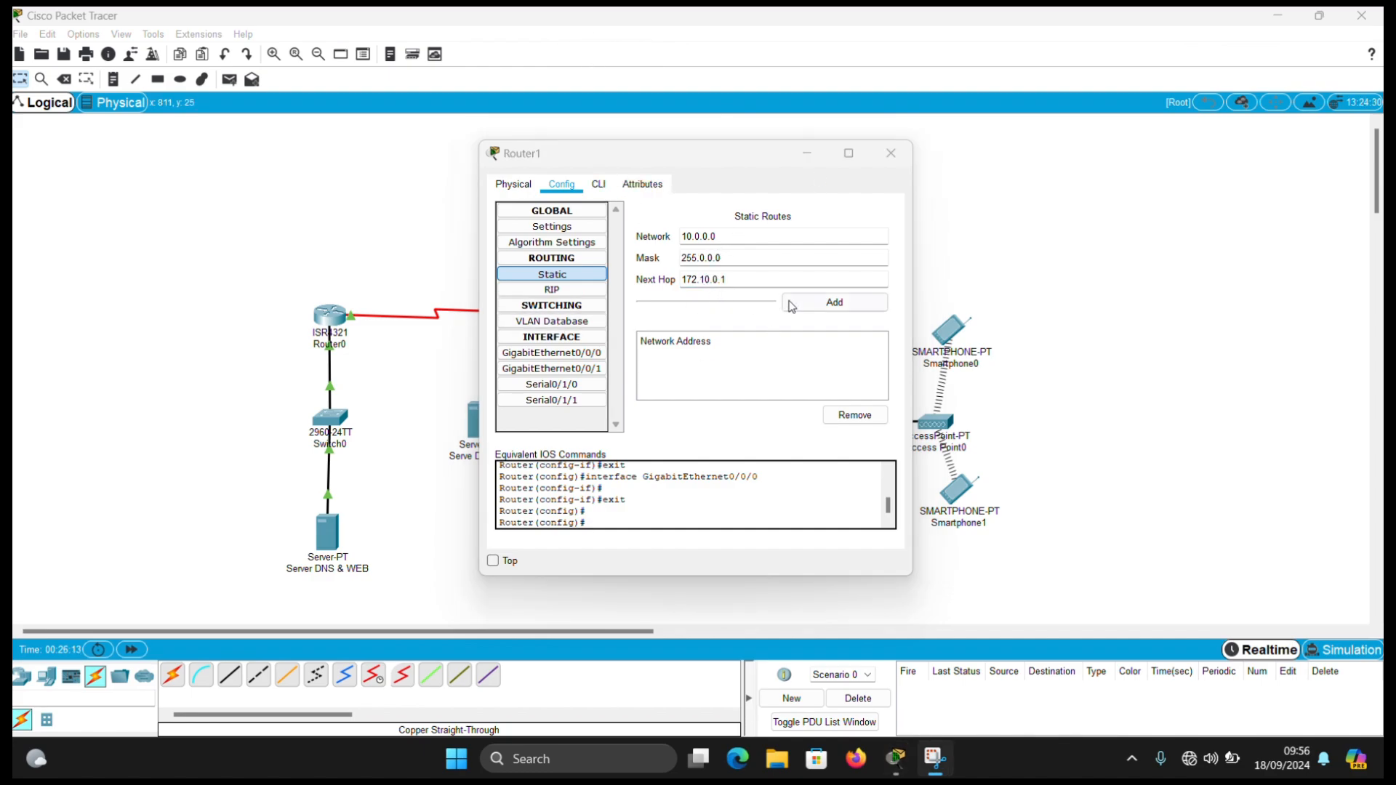
left_click(812, 304)
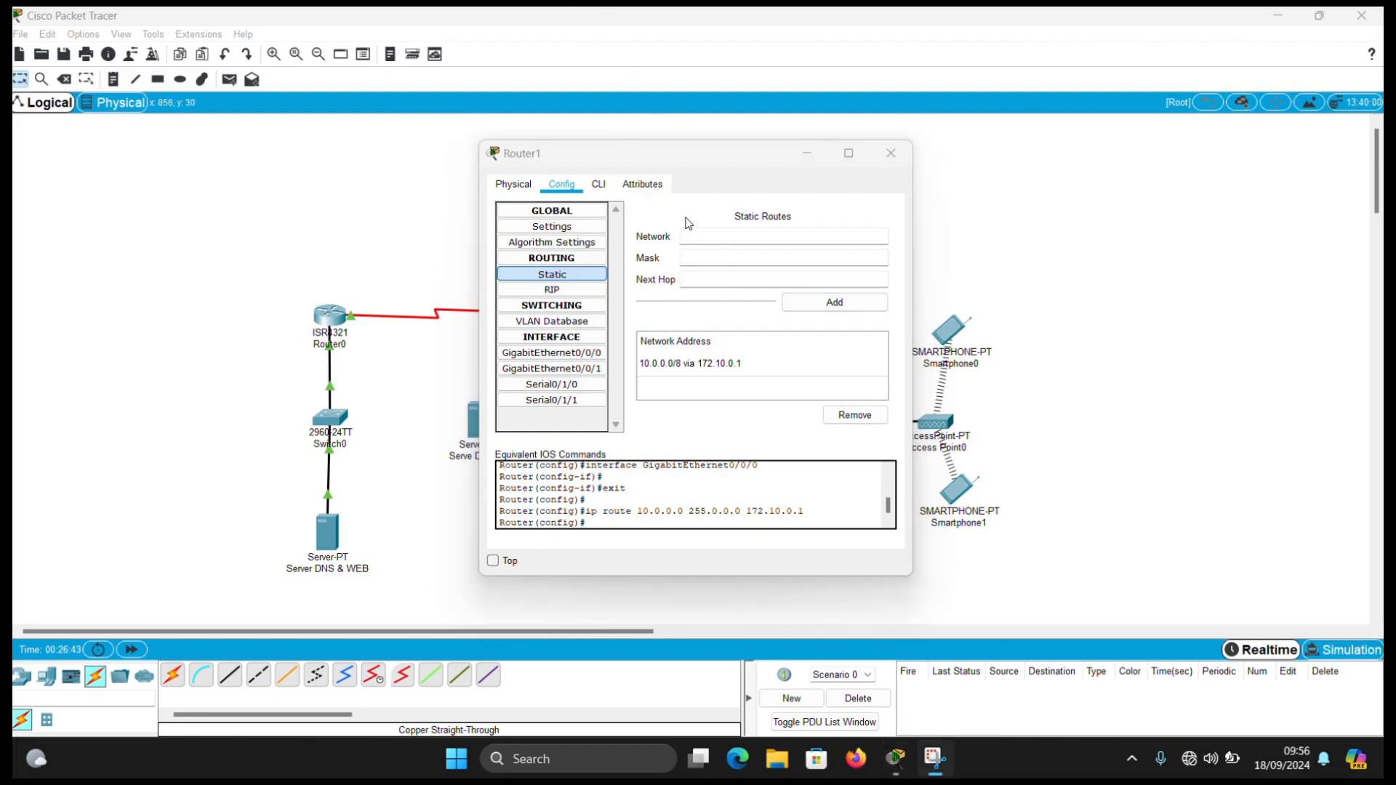
Add a static route on Router1 to 22.13.0.0 with mask 255.255.255.0 via 172.11.0.2, and close the router window.
left_click(703, 243)
type("22")
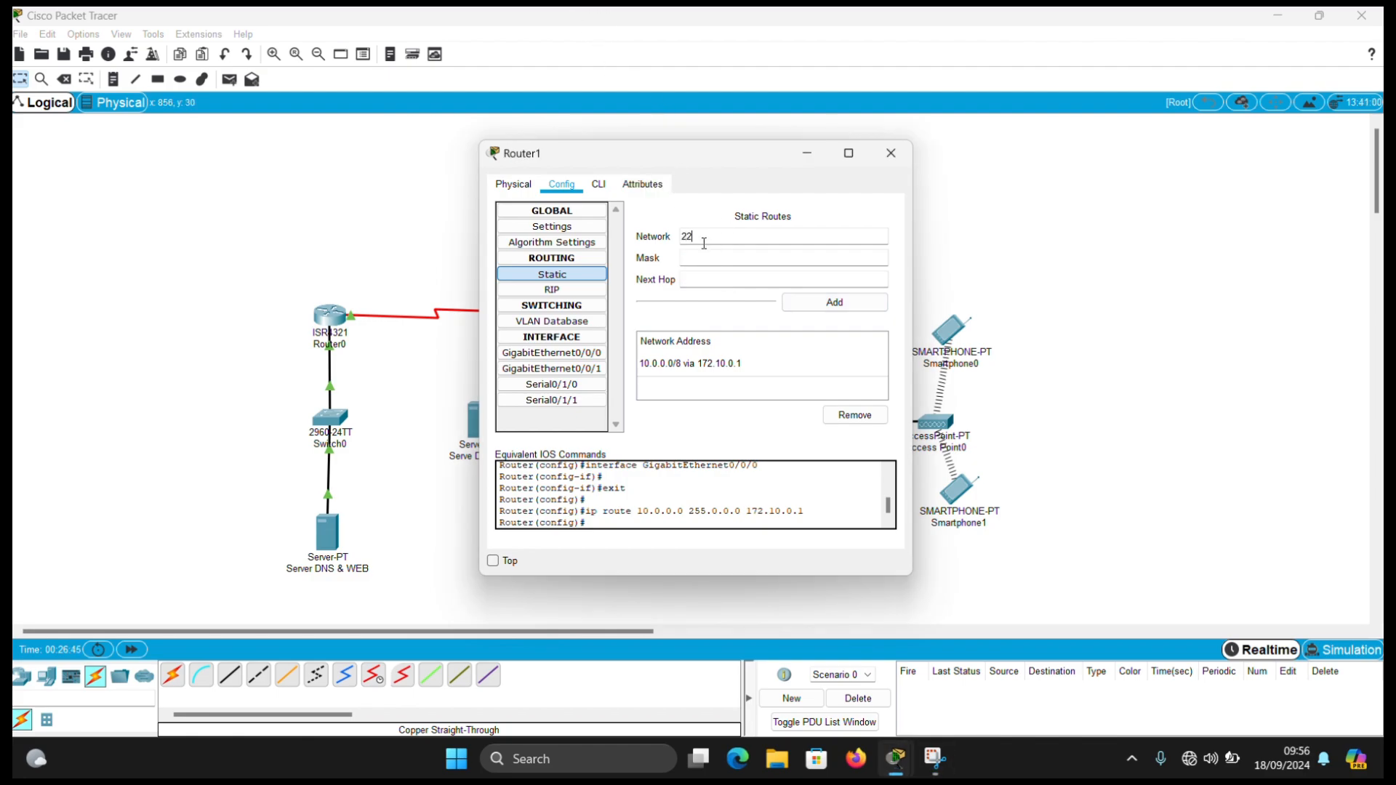
type(".13")
type("25")
type("5.255")
type(".255.0")
left_click(715, 286)
type("172.11.0.")
left_click(598, 33)
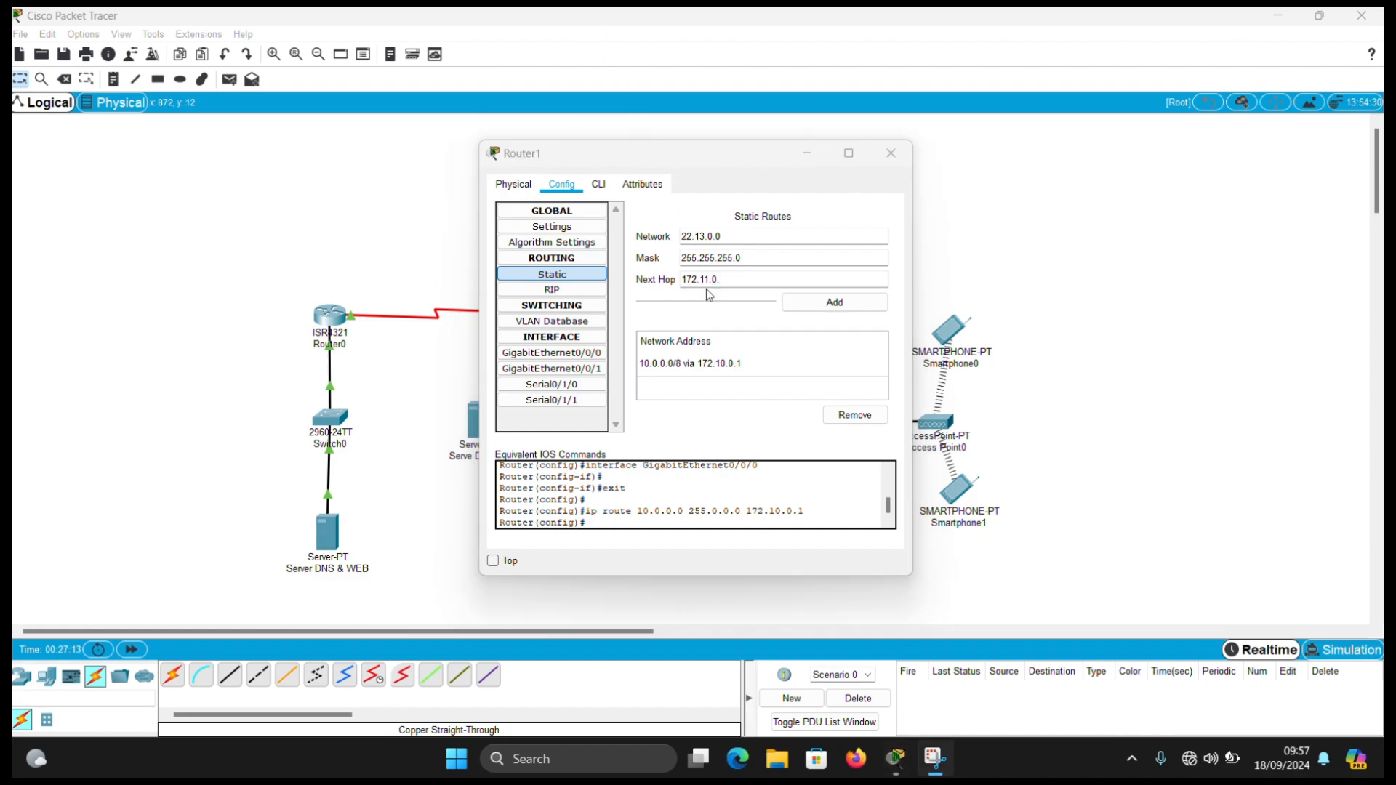
left_click(738, 281)
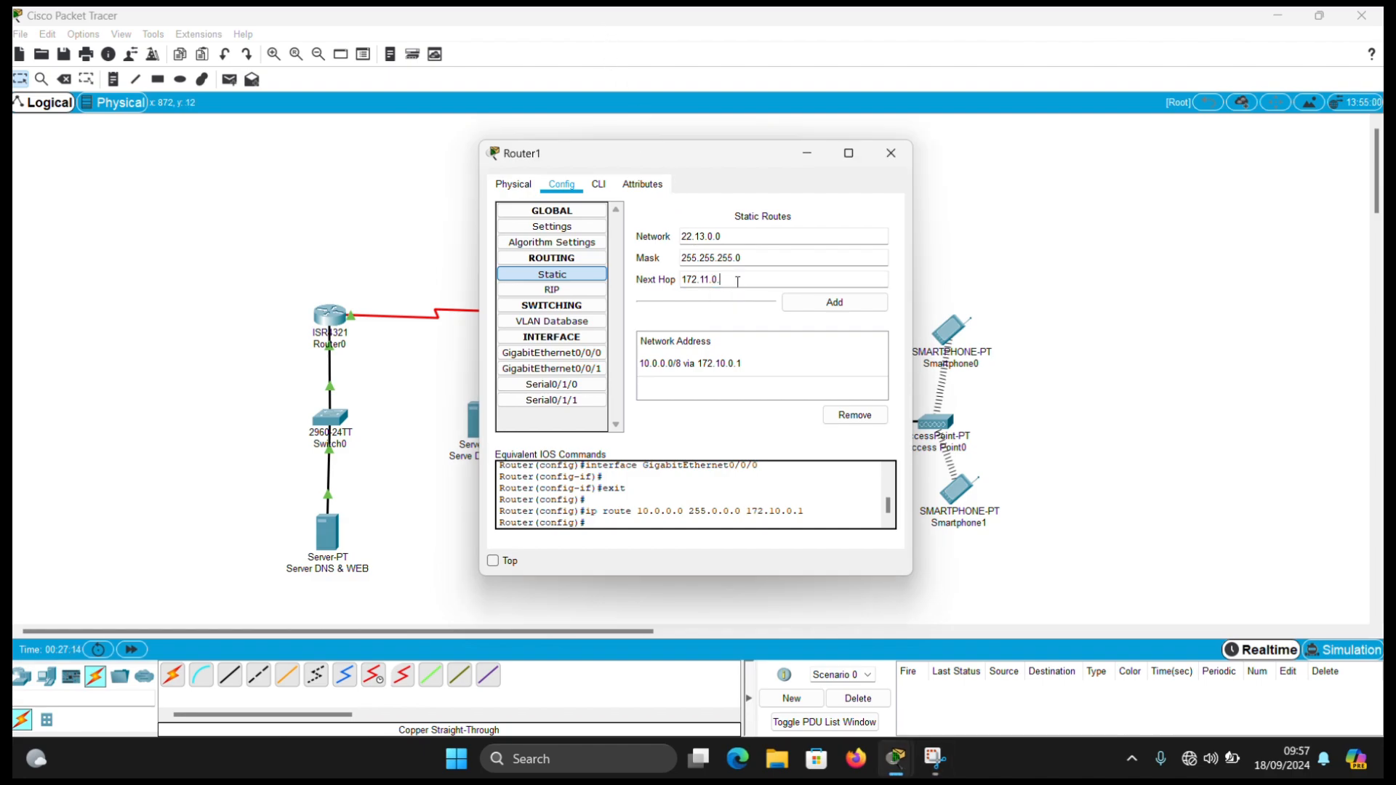
left_click(814, 293)
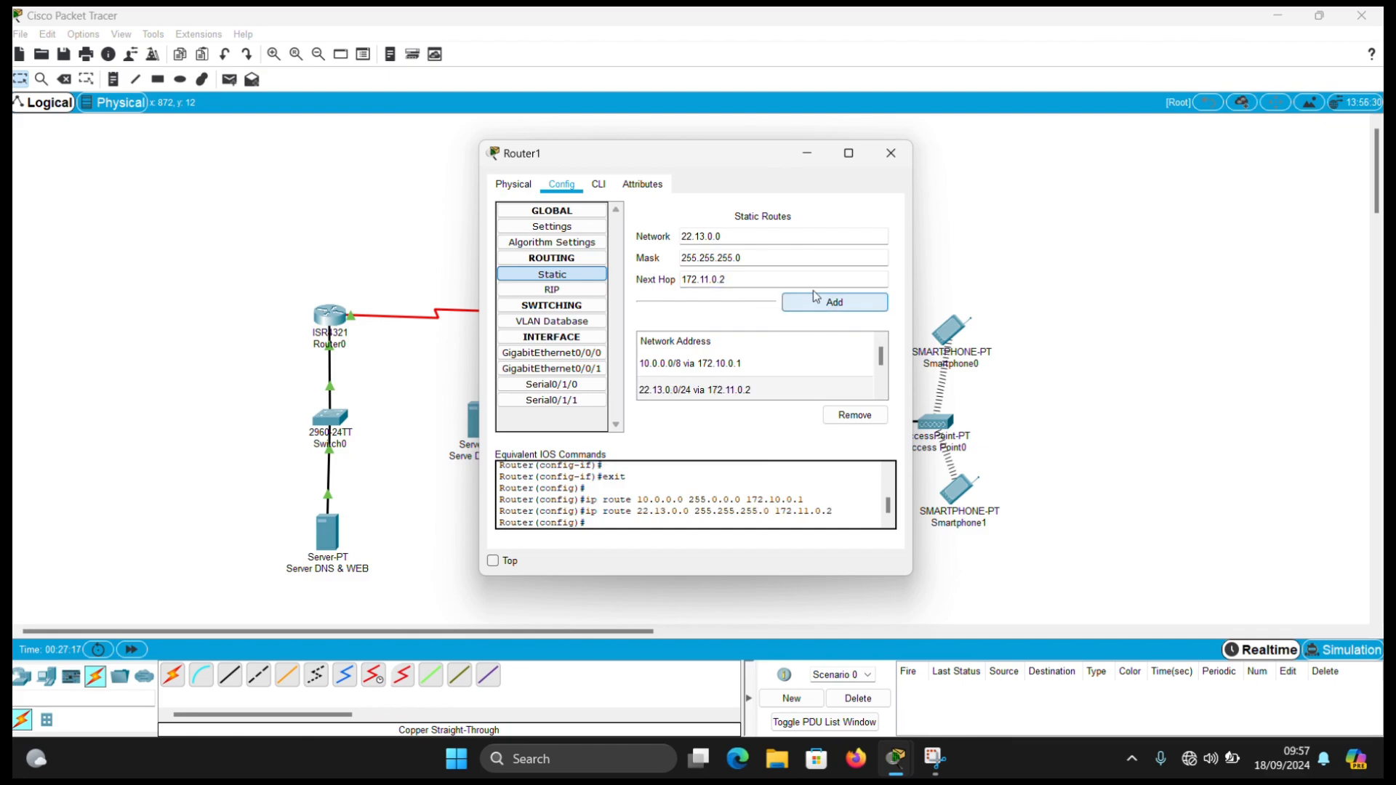
left_click(891, 153)
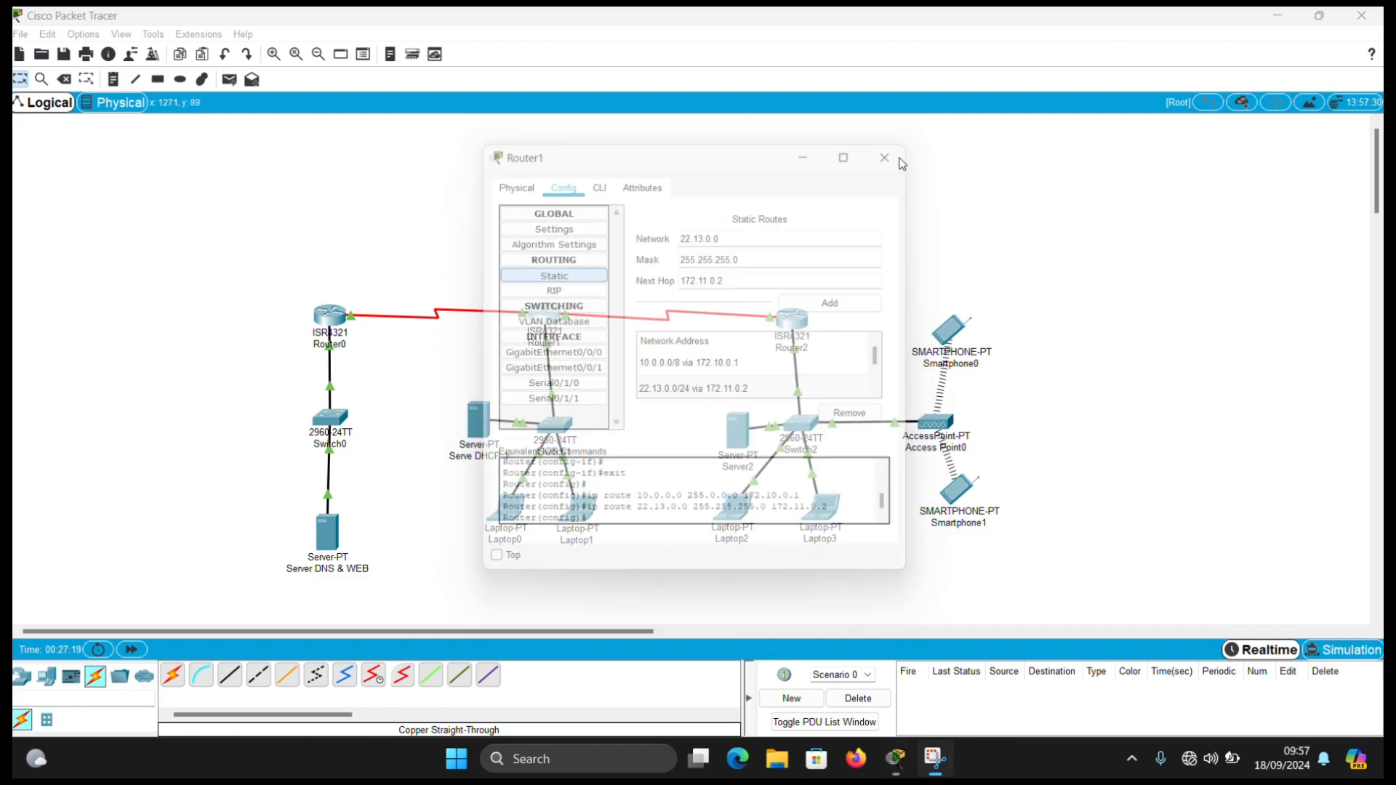
Add a static route on Router2 to network 192.168.1.0 with mask 255.255.255.0 and next hop 172.11.0.1.
left_click(792, 327)
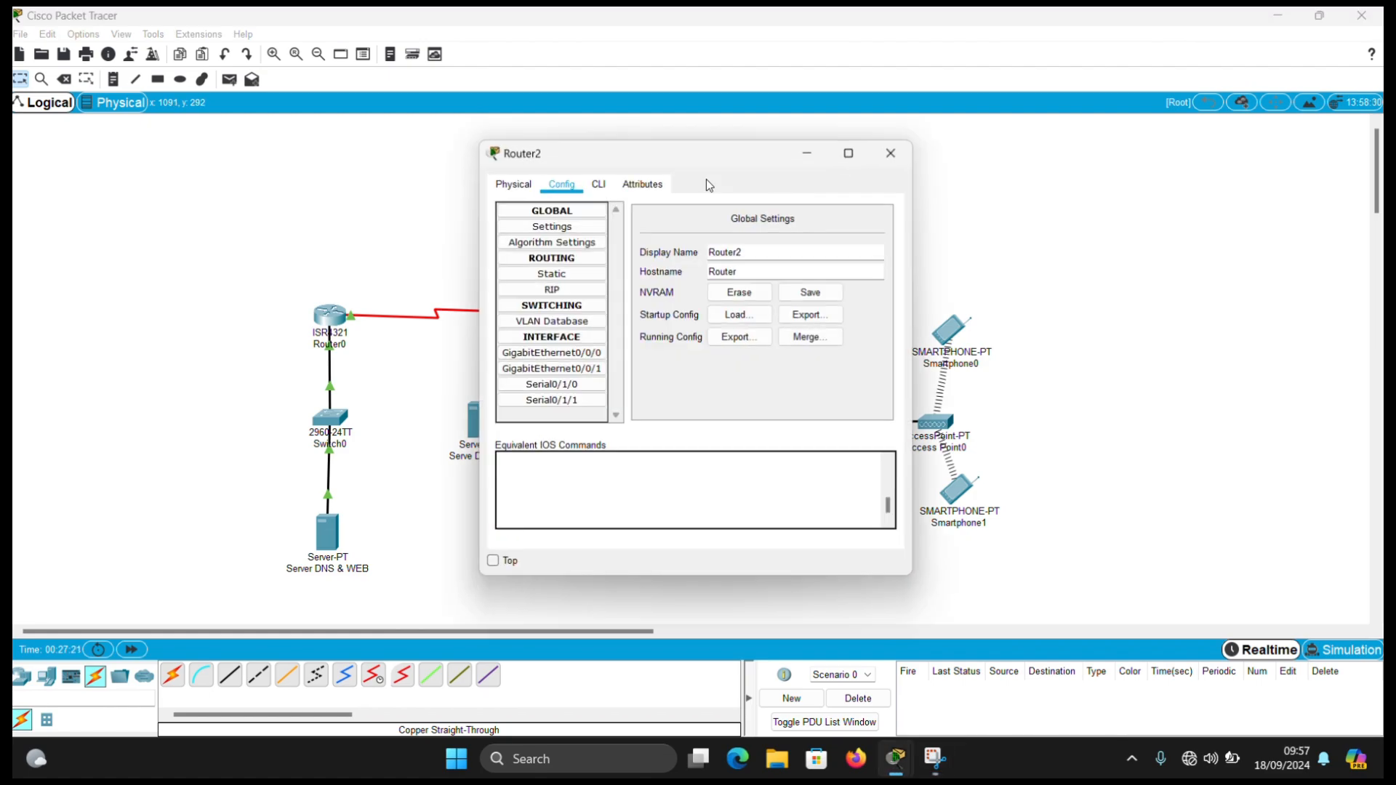
left_click(593, 275)
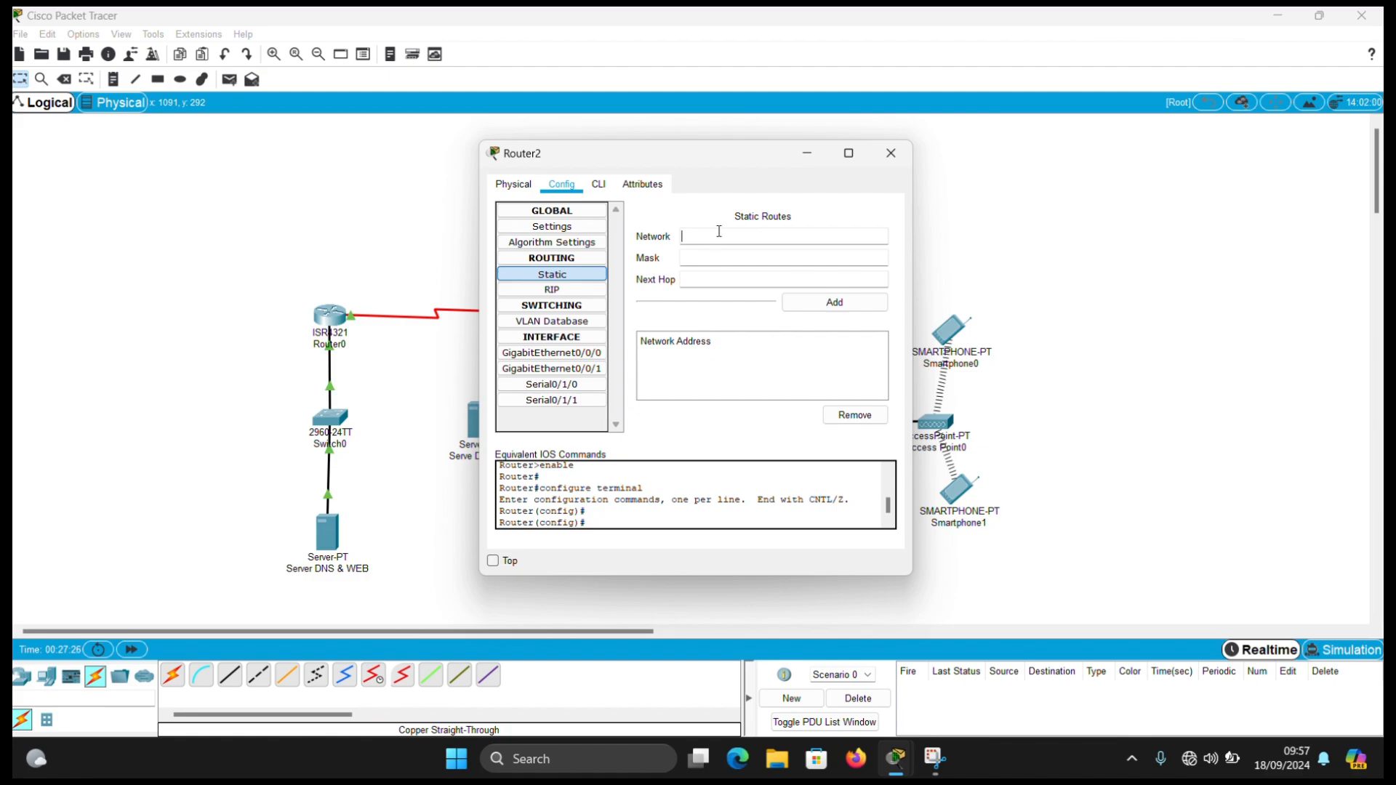
left_click(593, 40)
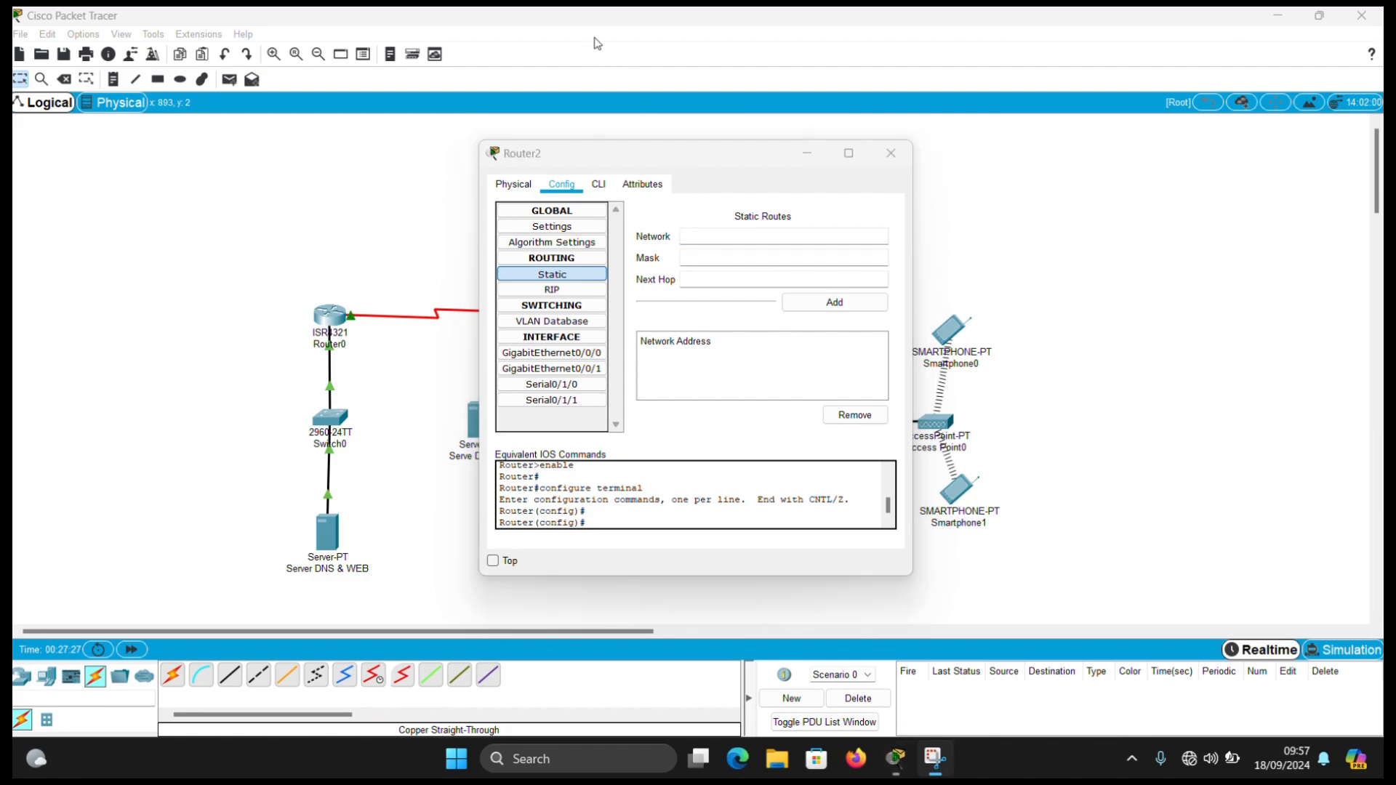
left_click(735, 232)
type("192.")
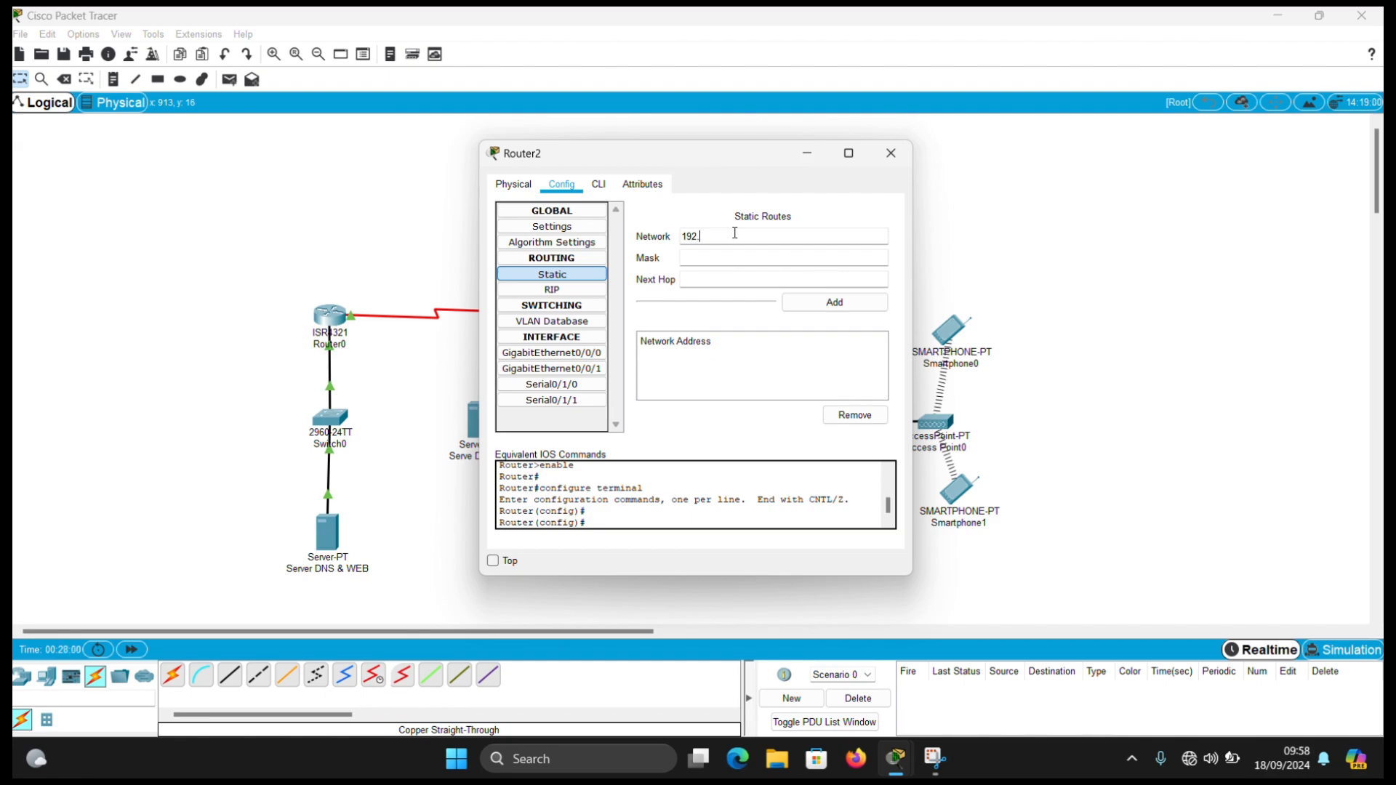
type("168.1.0")
left_click(746, 256)
type("255.255.255")
left_click(746, 278)
type("172.11.0.1")
left_click(809, 304)
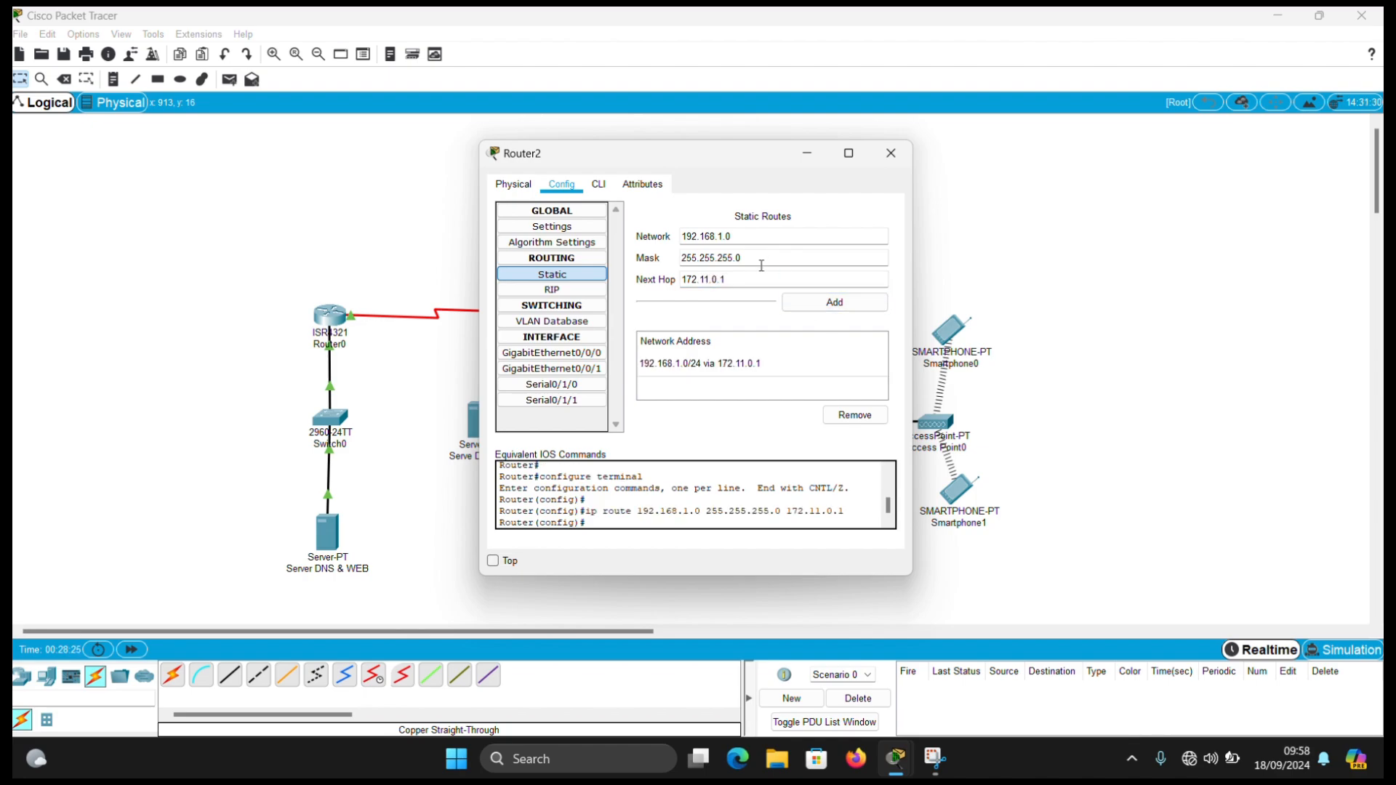
Clear the network, mask and next hop entries in Router2's static route form.
key("BackSpace")
key("BackSpace")
key("BackSpace")
key("BackSpace")
key("BackSpace")
key("BackSpace")
key("BackSpace")
key("BackSpace")
key("BackSpace")
key("BackSpace")
key("BackSpace")
left_click(761, 255)
key("BackSpace")
key("BackSpace")
key("BackSpace")
key("BackSpace")
key("BackSpace")
key("BackSpace")
key("BackSpace")
key("BackSpace")
key("BackSpace")
key("BackSpace")
key("BackSpace")
key("BackSpace")
left_click(750, 281)
key("BackSpace")
key("BackSpace")
key("BackSpace")
key("BackSpace")
key("BackSpace")
key("BackSpace")
key("BackSpace")
key("BackSpace")
key("BackSpace")
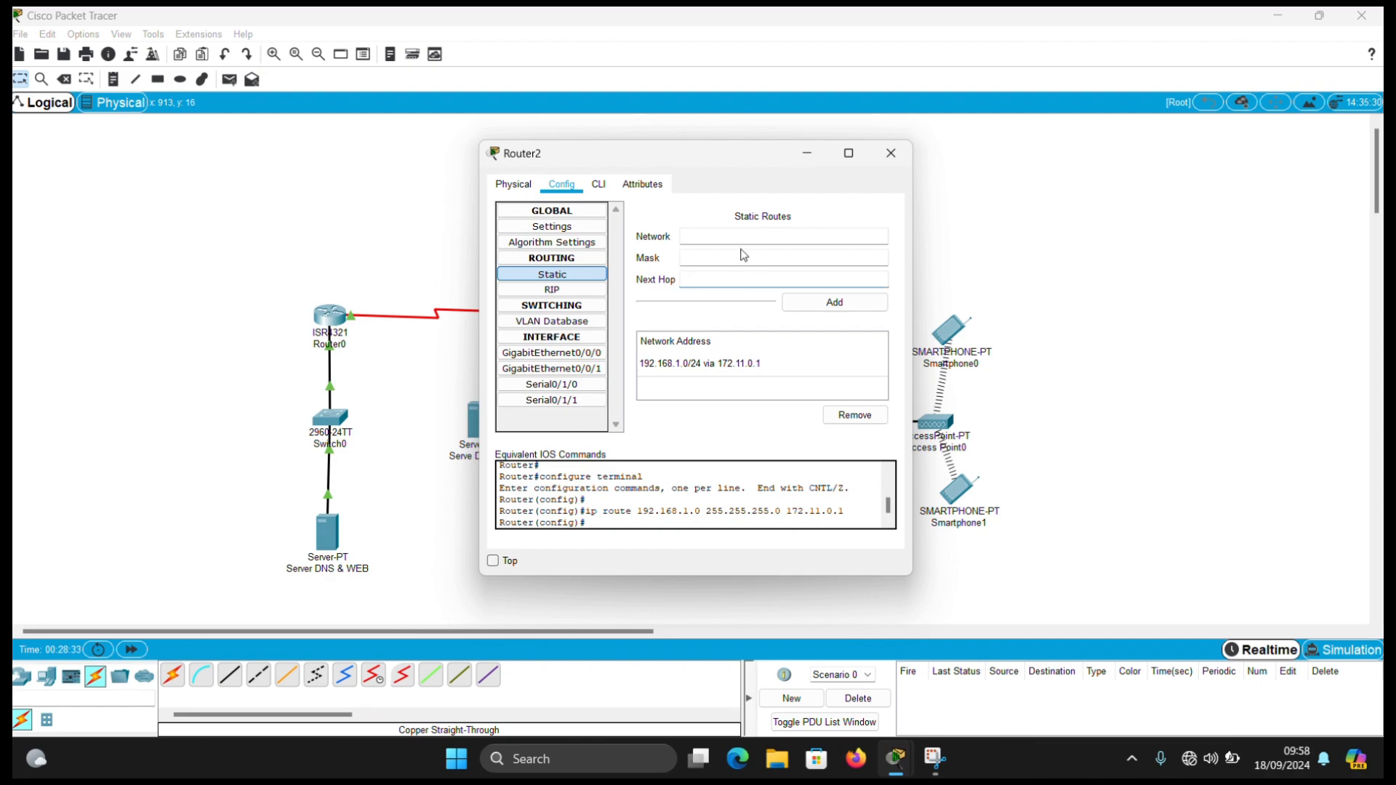
Add a static route on Router2 to 10.0.0.0 with mask 255.0.0.0 via 172.10.0.1, and close the router window.
left_click(746, 235)
type("10.0.0.0")
left_click(747, 259)
type("255.0.0.0")
left_click(744, 279)
type("172.10")
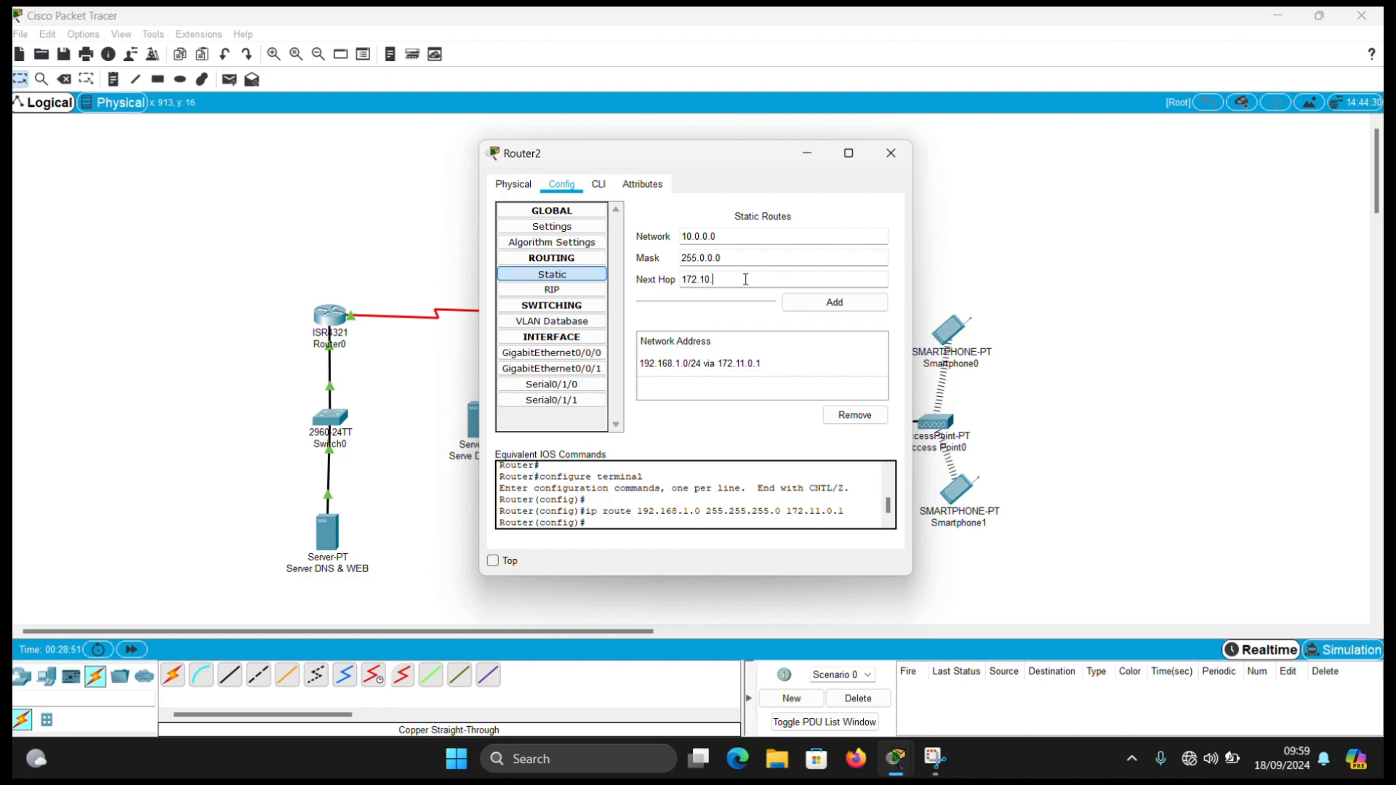
type(".0.1")
left_click(805, 303)
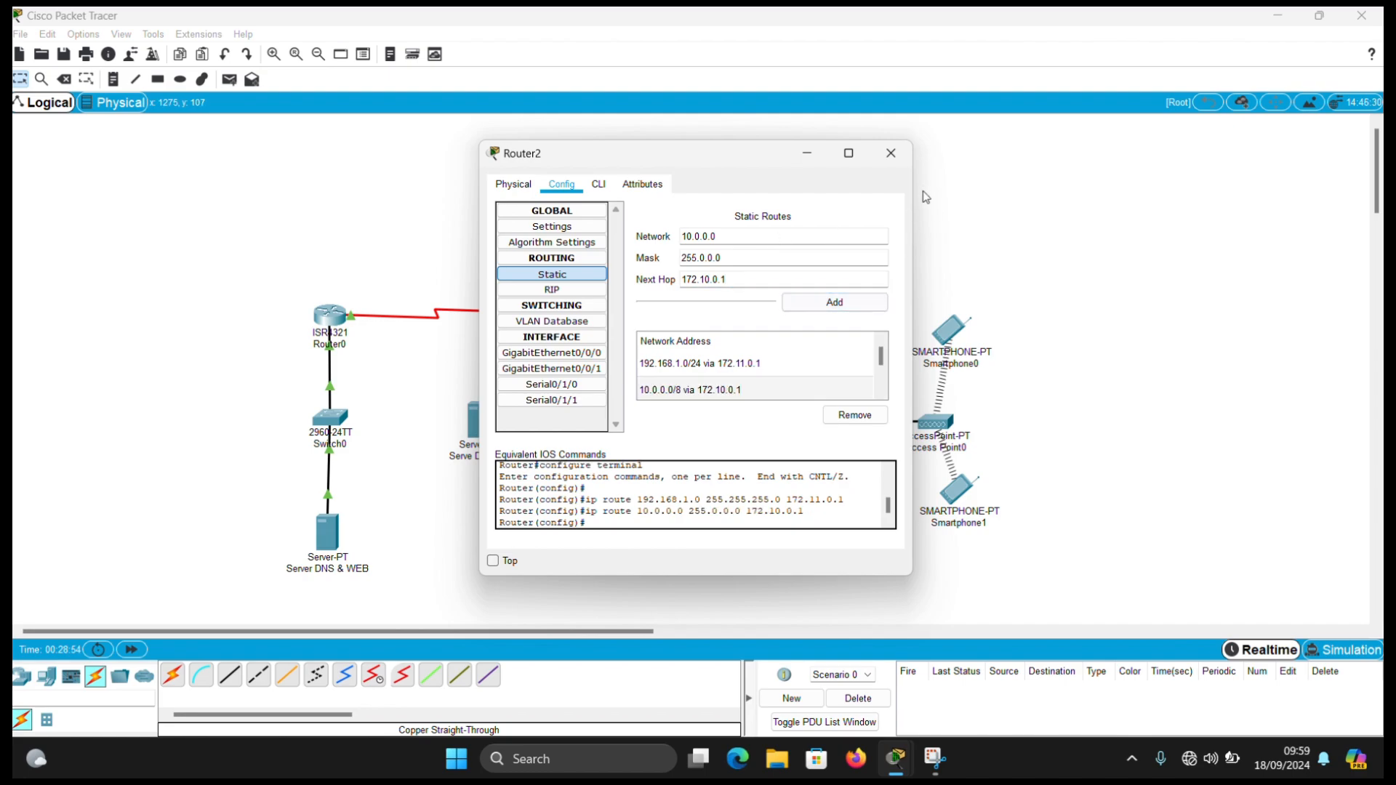
left_click(890, 153)
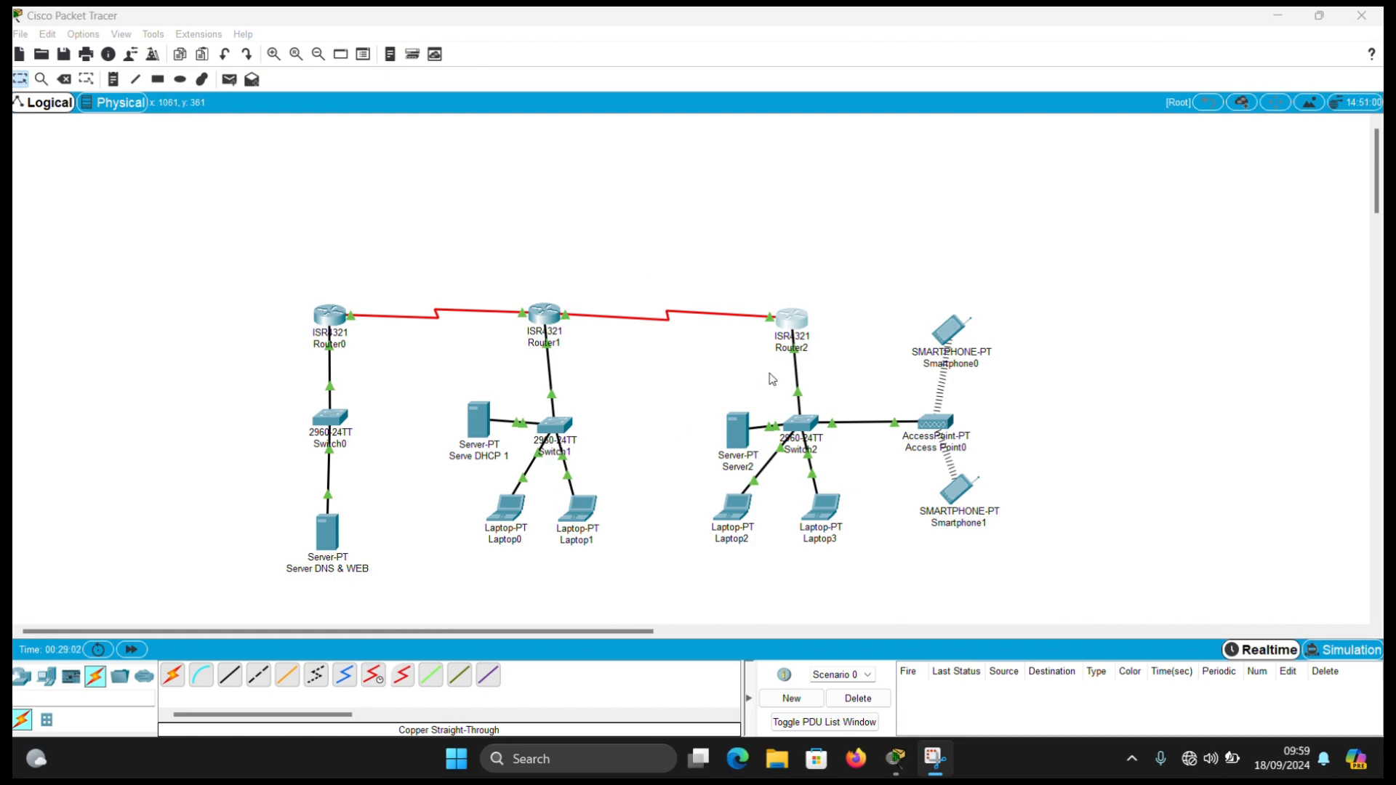
Add a static route on Router0 to 22.13.0.0 with mask 255.255.255.0 via 172.11.0.2, and close the router window.
left_click(339, 315)
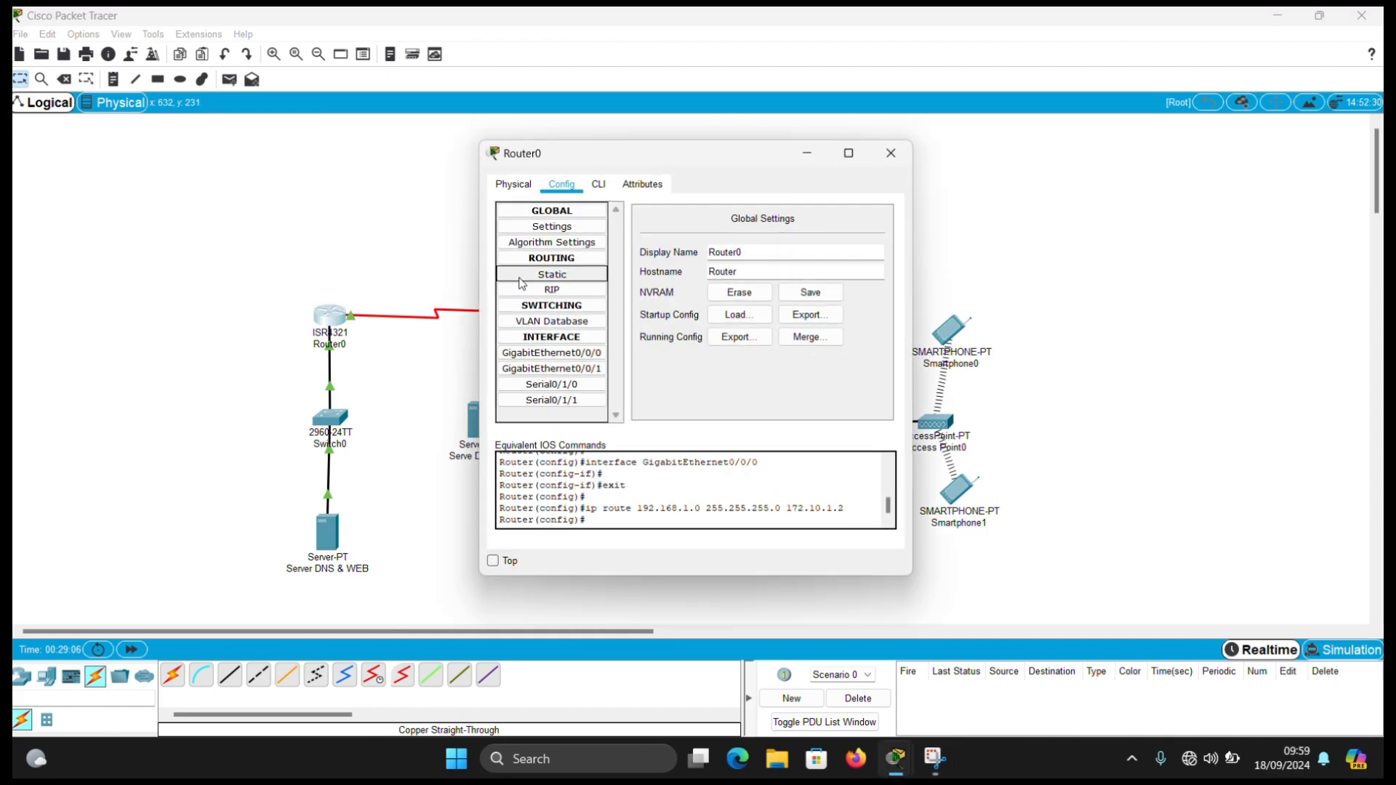
left_click(552, 274)
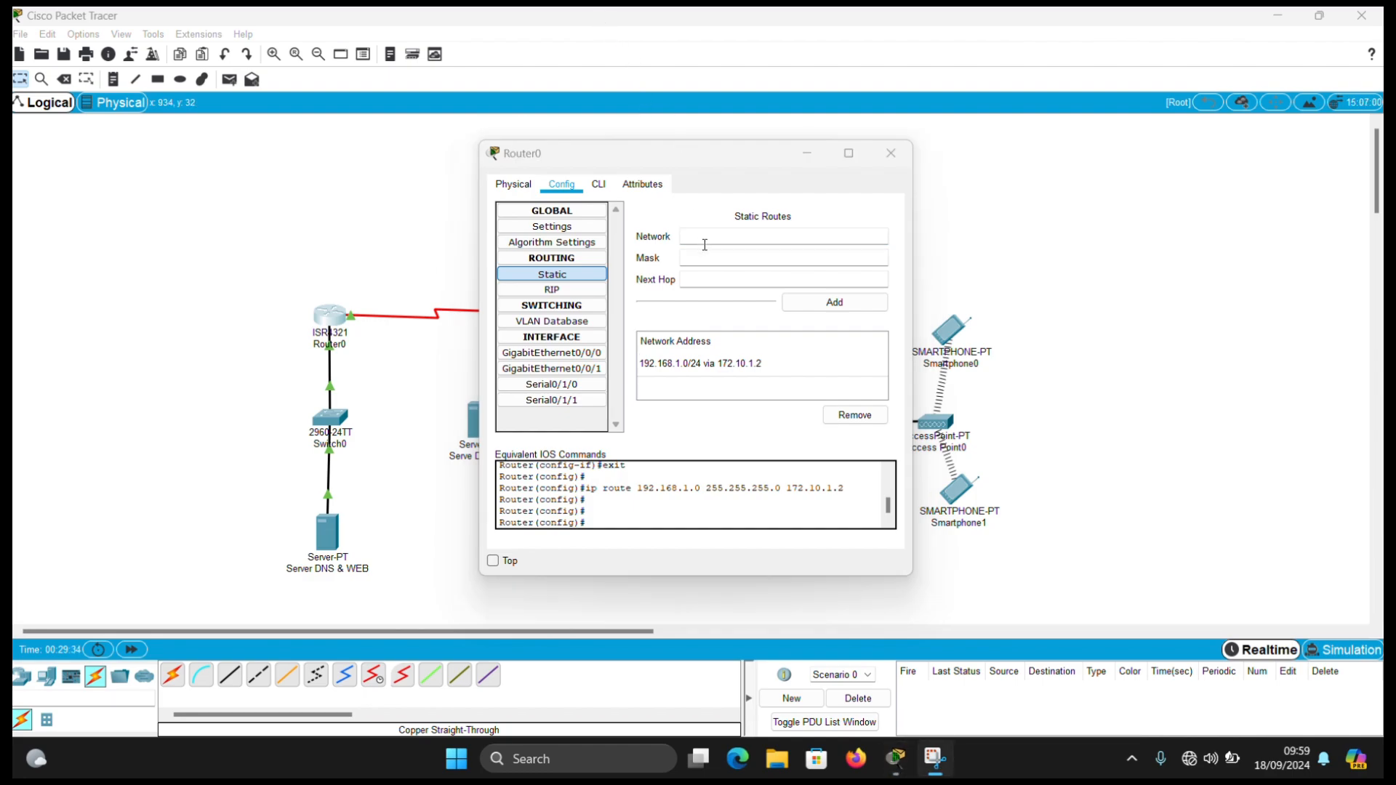
left_click(705, 245)
type("22")
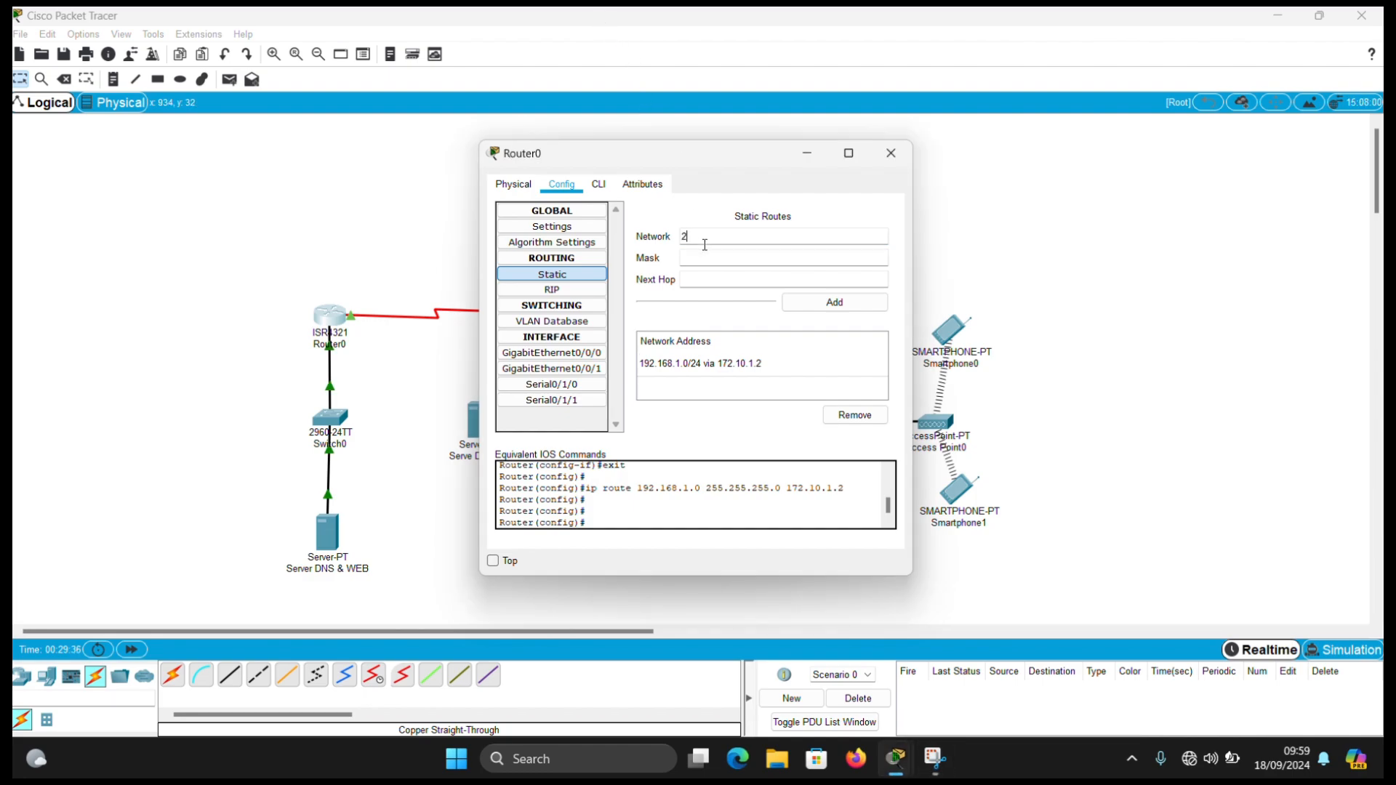
type(".13.0.0")
left_click(705, 258)
type("255.255.255.0")
left_click(710, 275)
type("172.11.0.1")
type("2")
left_click(798, 302)
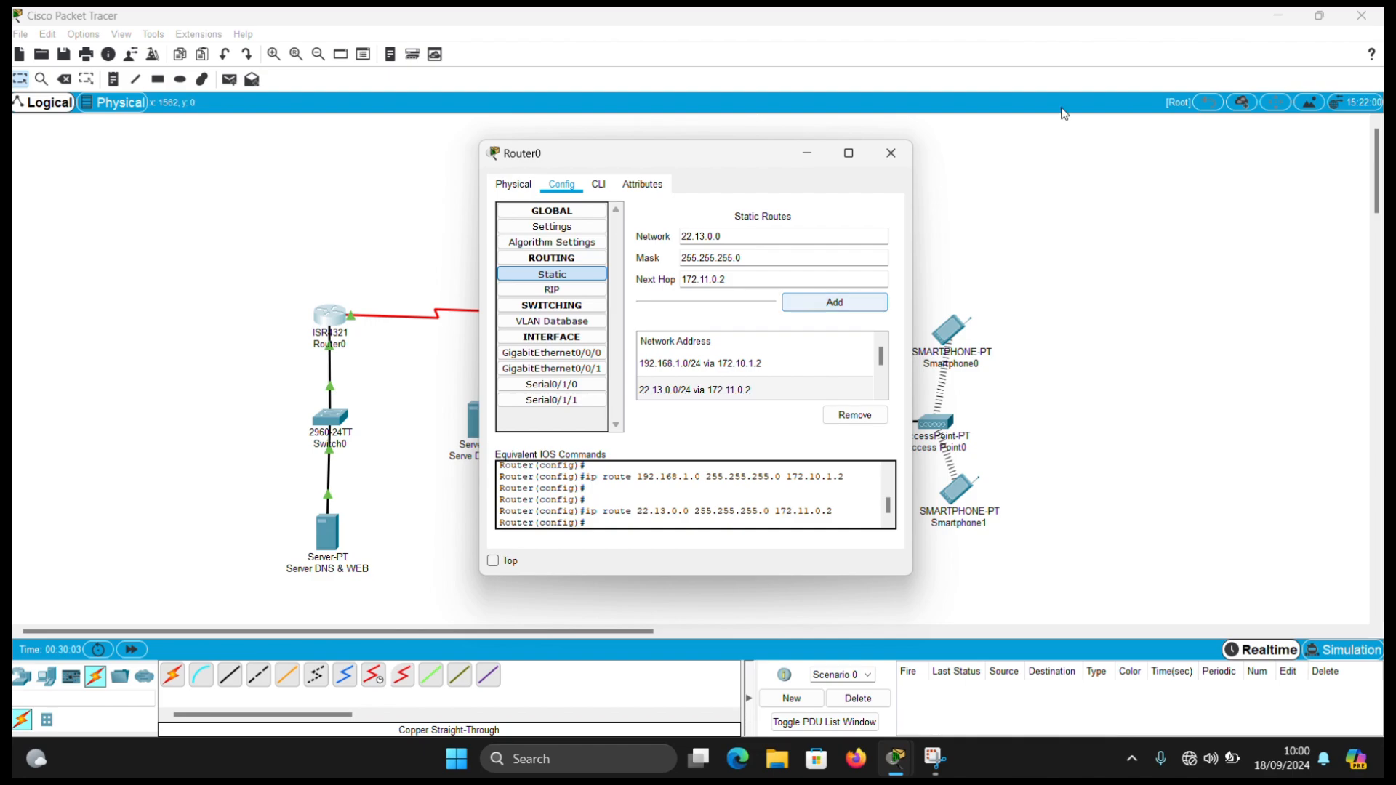
left_click(891, 153)
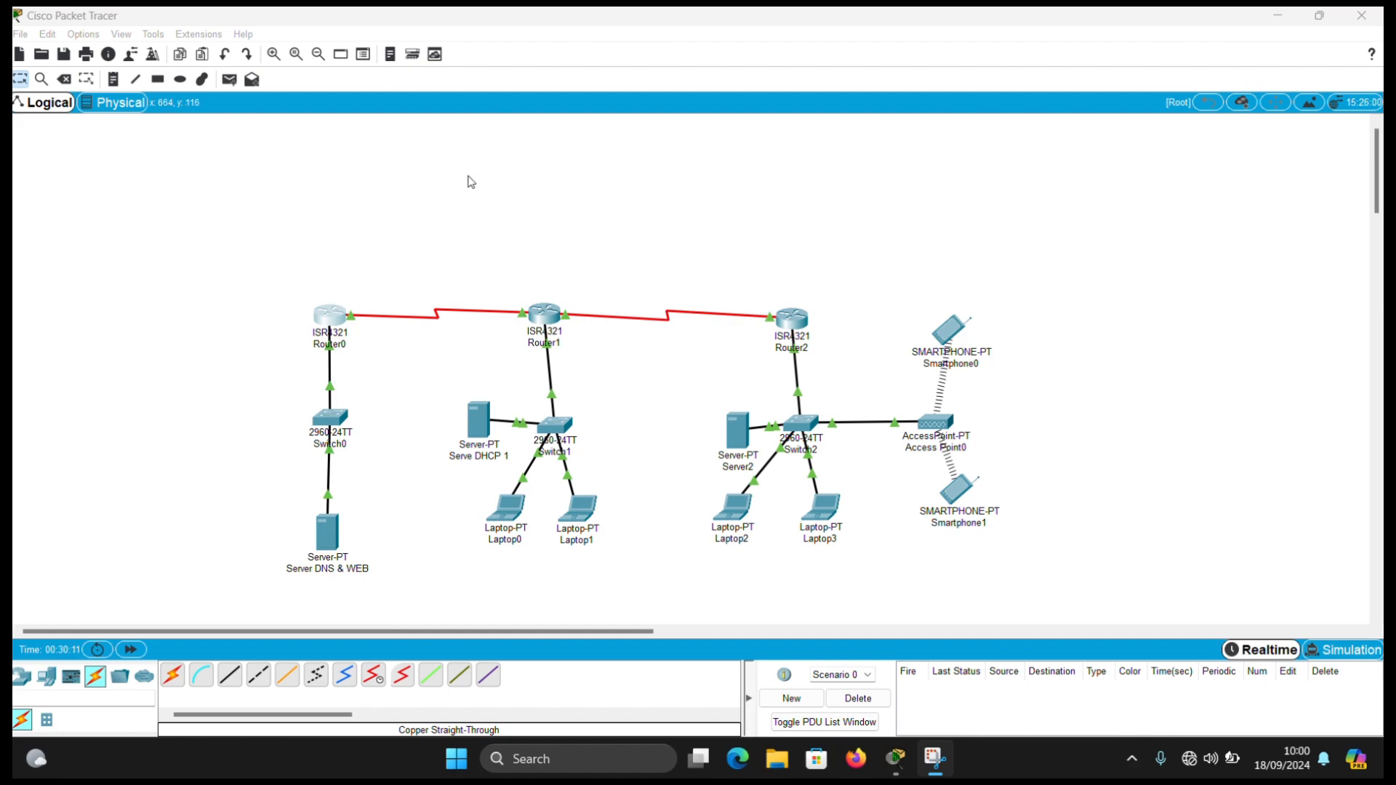
Test connectivity by sending a simple PDU from Router0 to Laptop0.
left_click(229, 78)
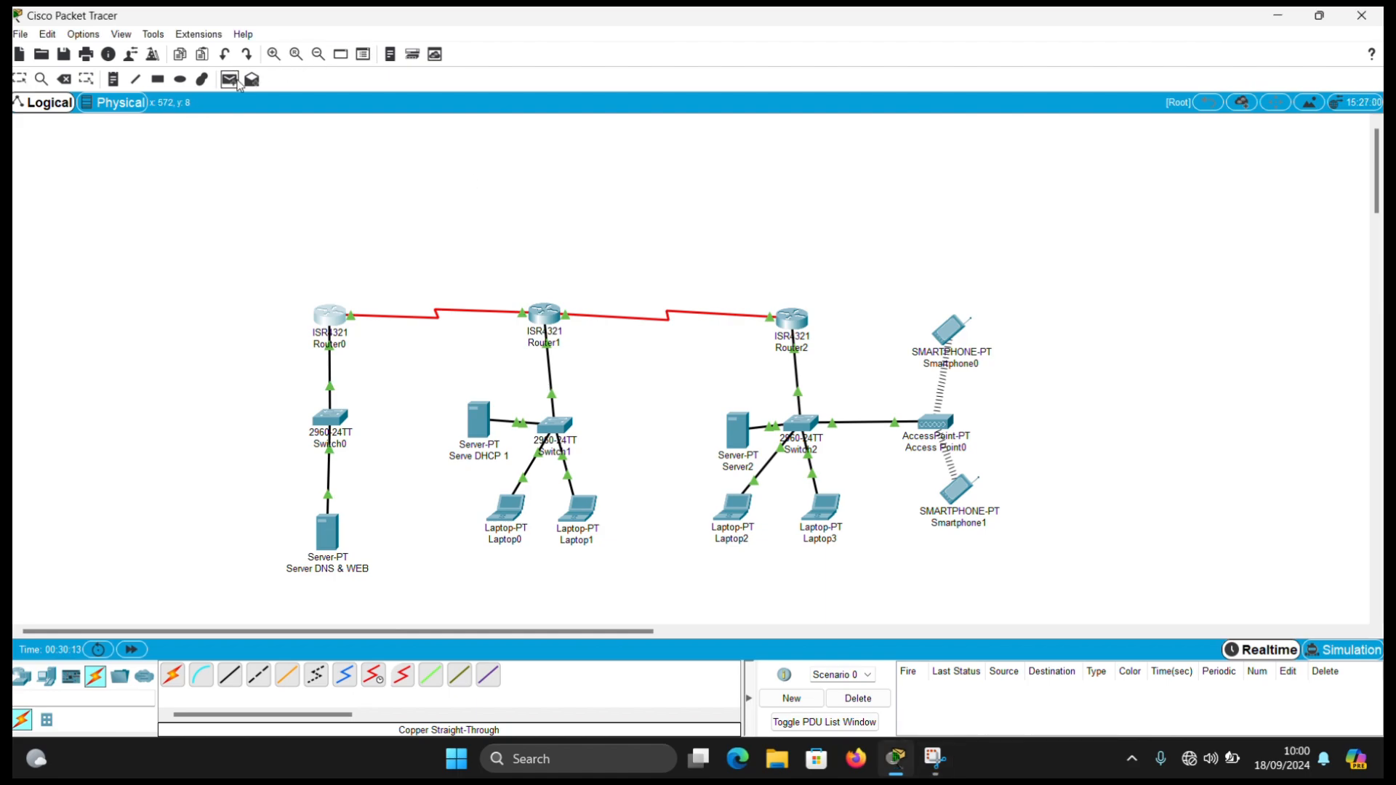
left_click(332, 317)
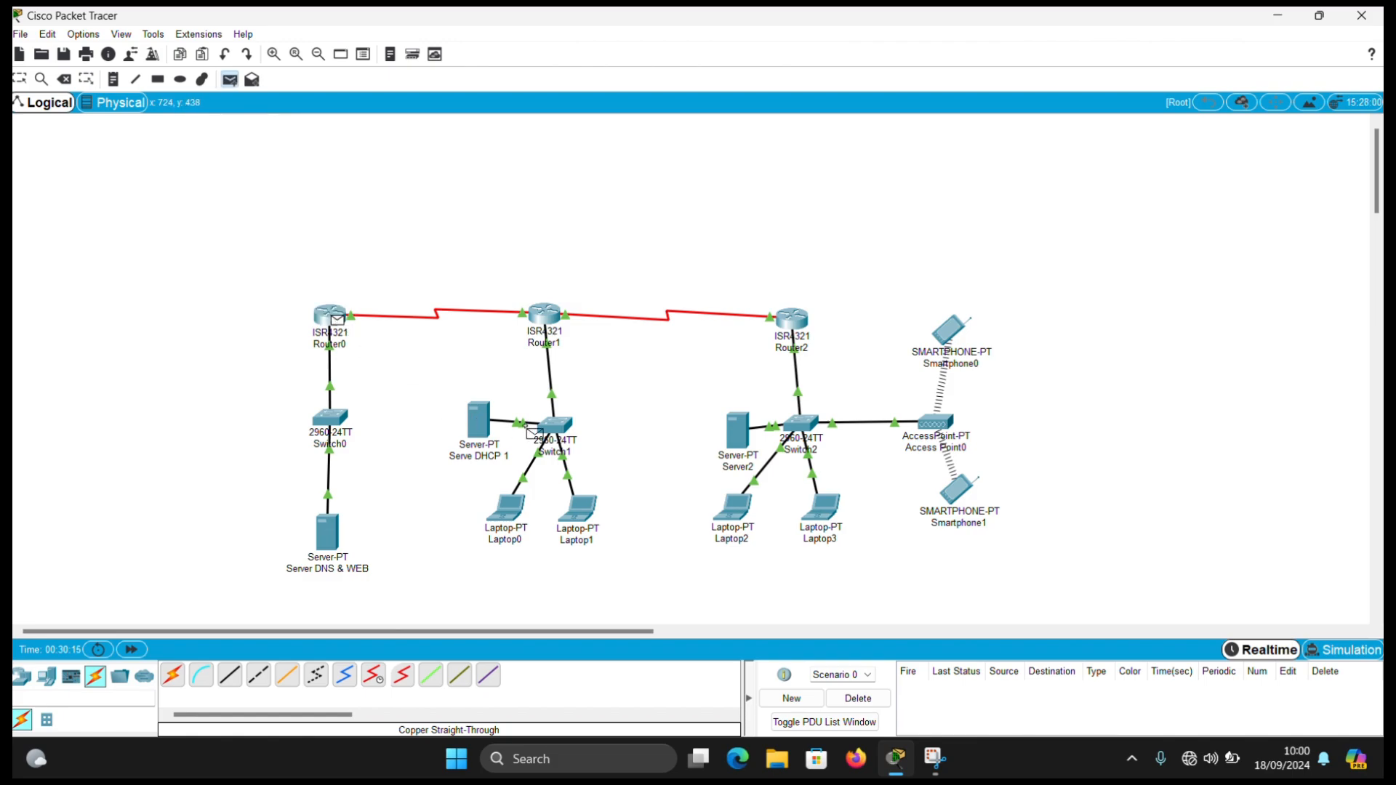
left_click(569, 435)
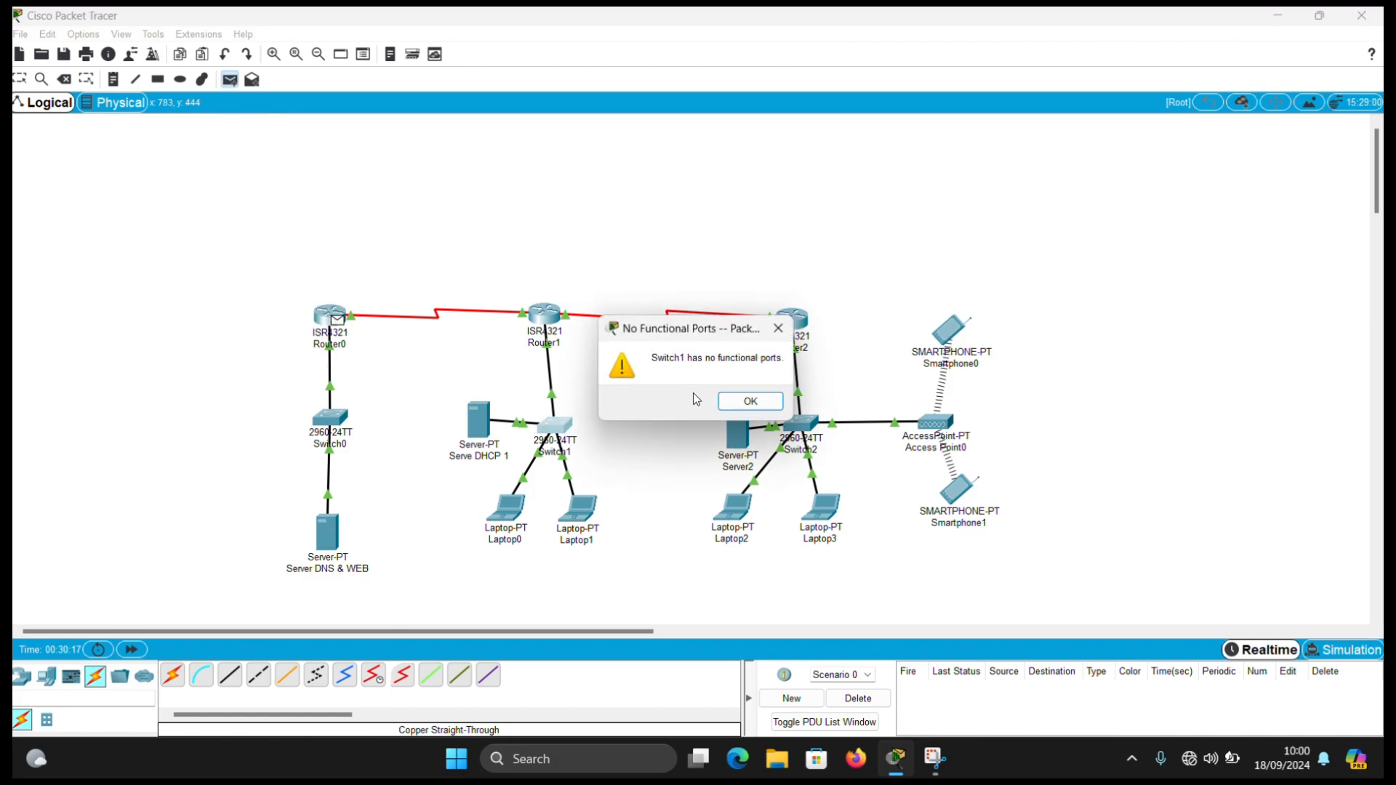
left_click(746, 402)
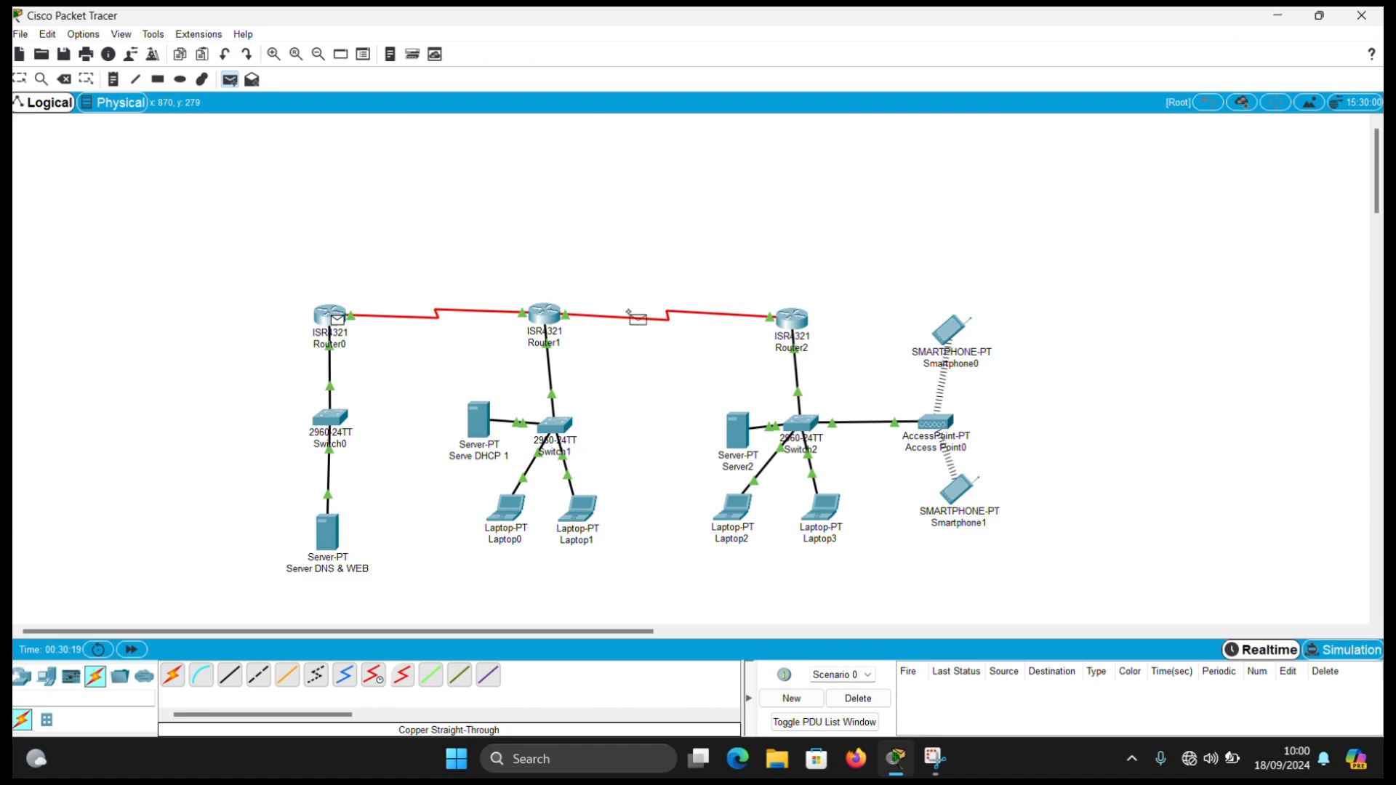
left_click(512, 503)
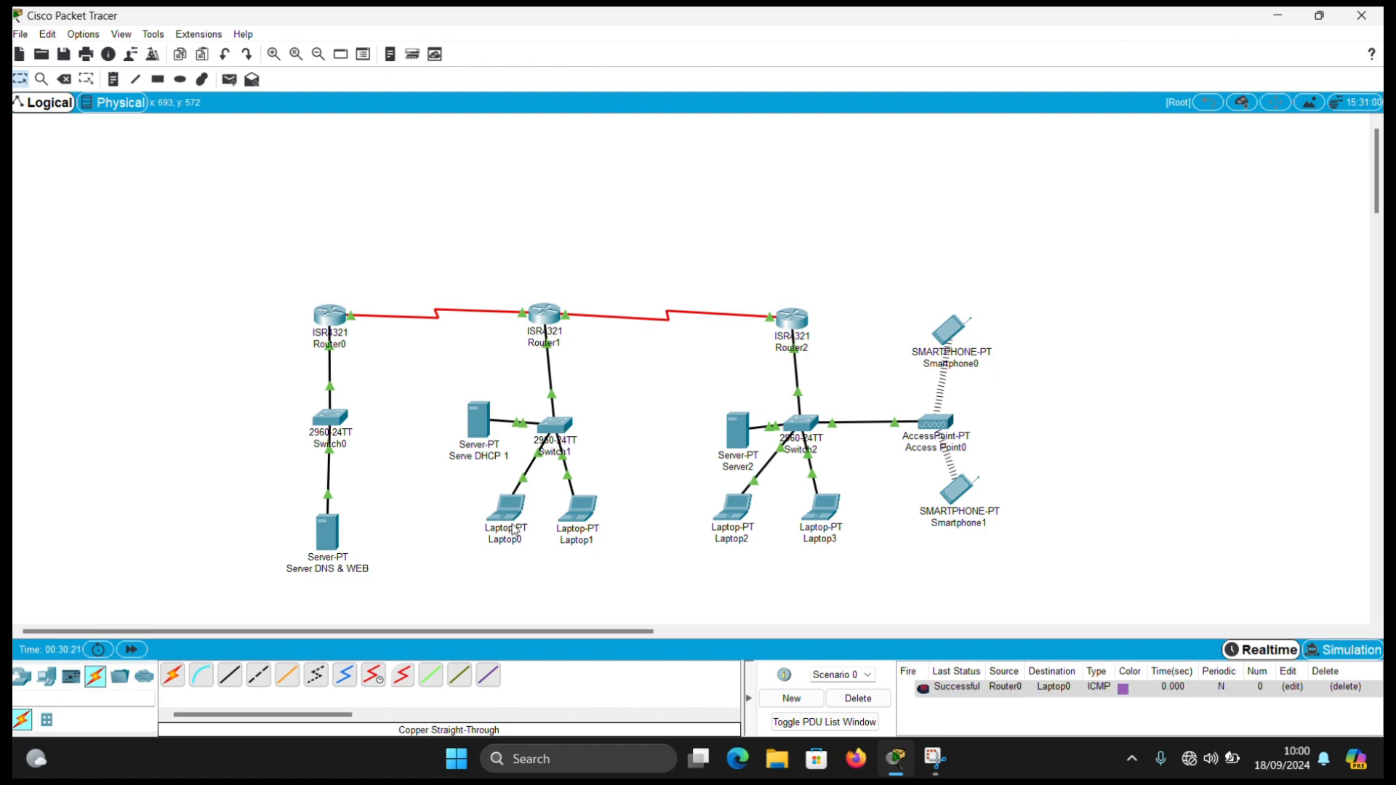
Send simple PDUs from Server DNS & WEB to Router2 and from Laptop2 to Laptop1.
key("p")
left_click(331, 544)
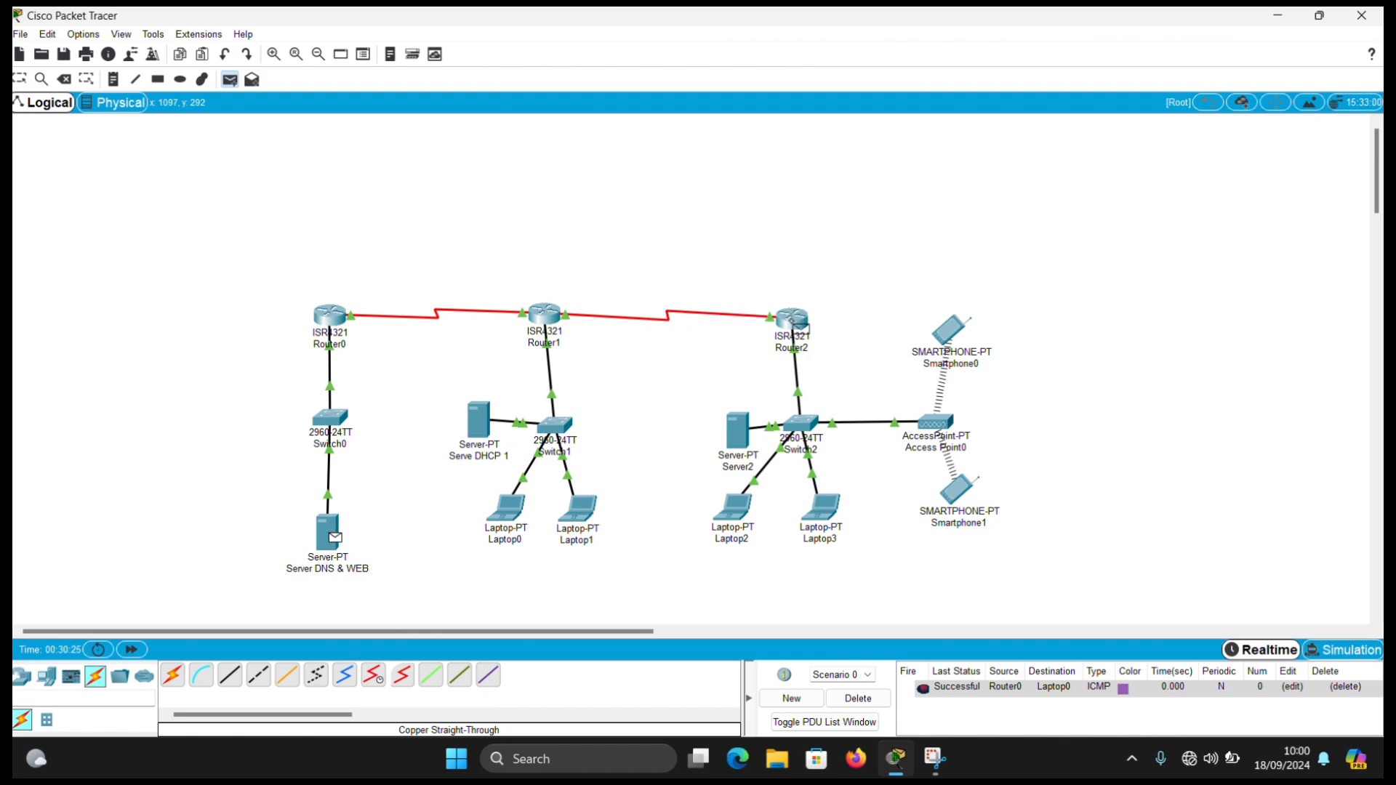
left_click(793, 320)
key("p")
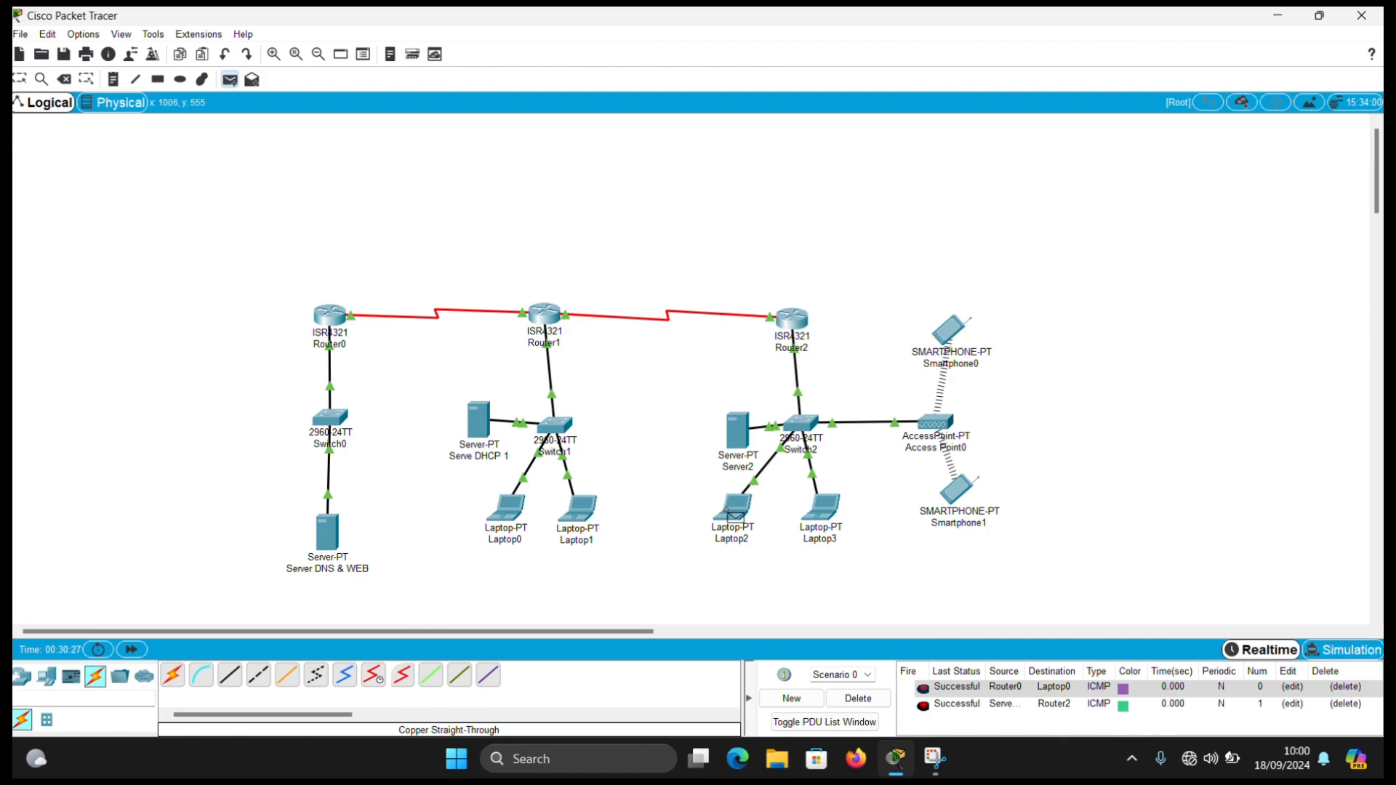
left_click(722, 512)
left_click(582, 509)
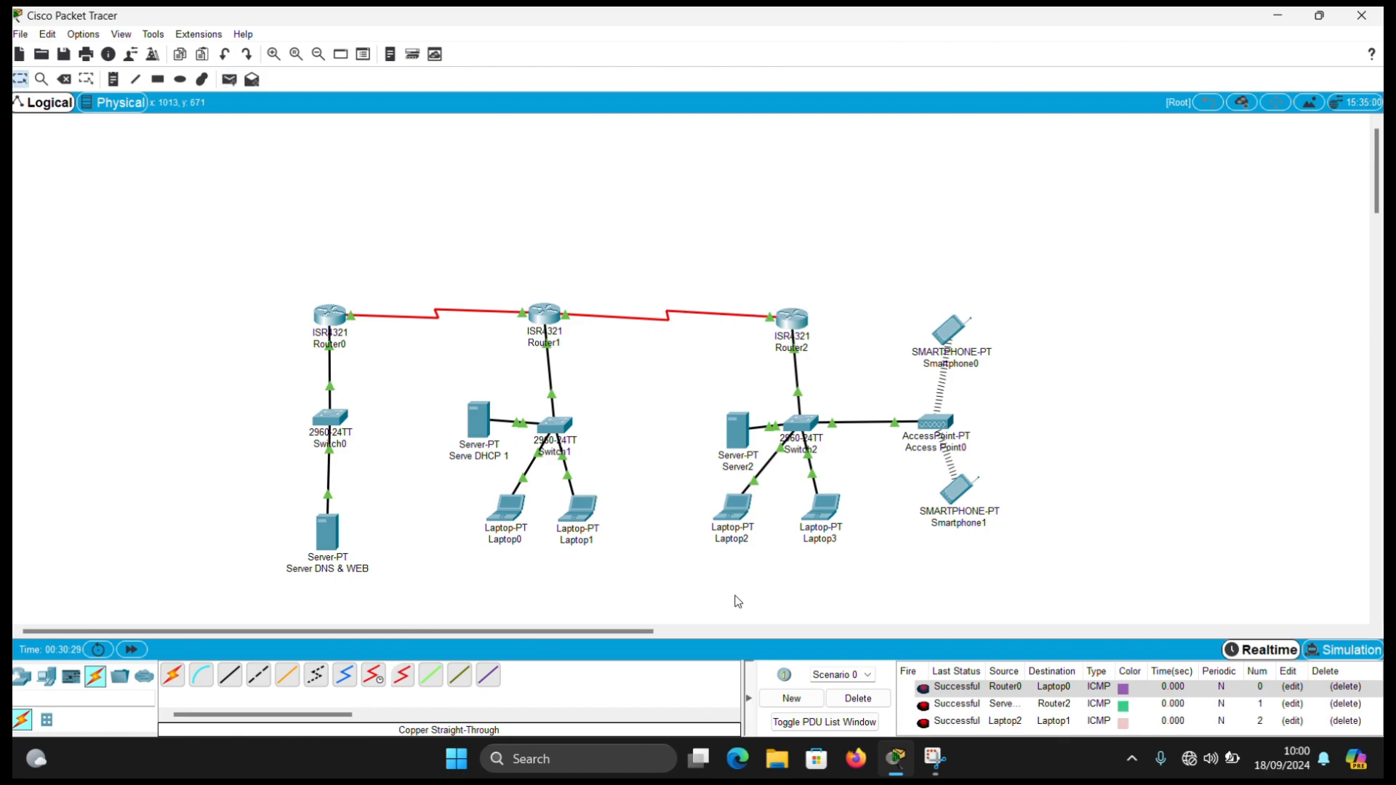
Send a simple PDU from Laptop0 to Laptop3, and delete all test PDUs of Scenario 0.
left_click(509, 509)
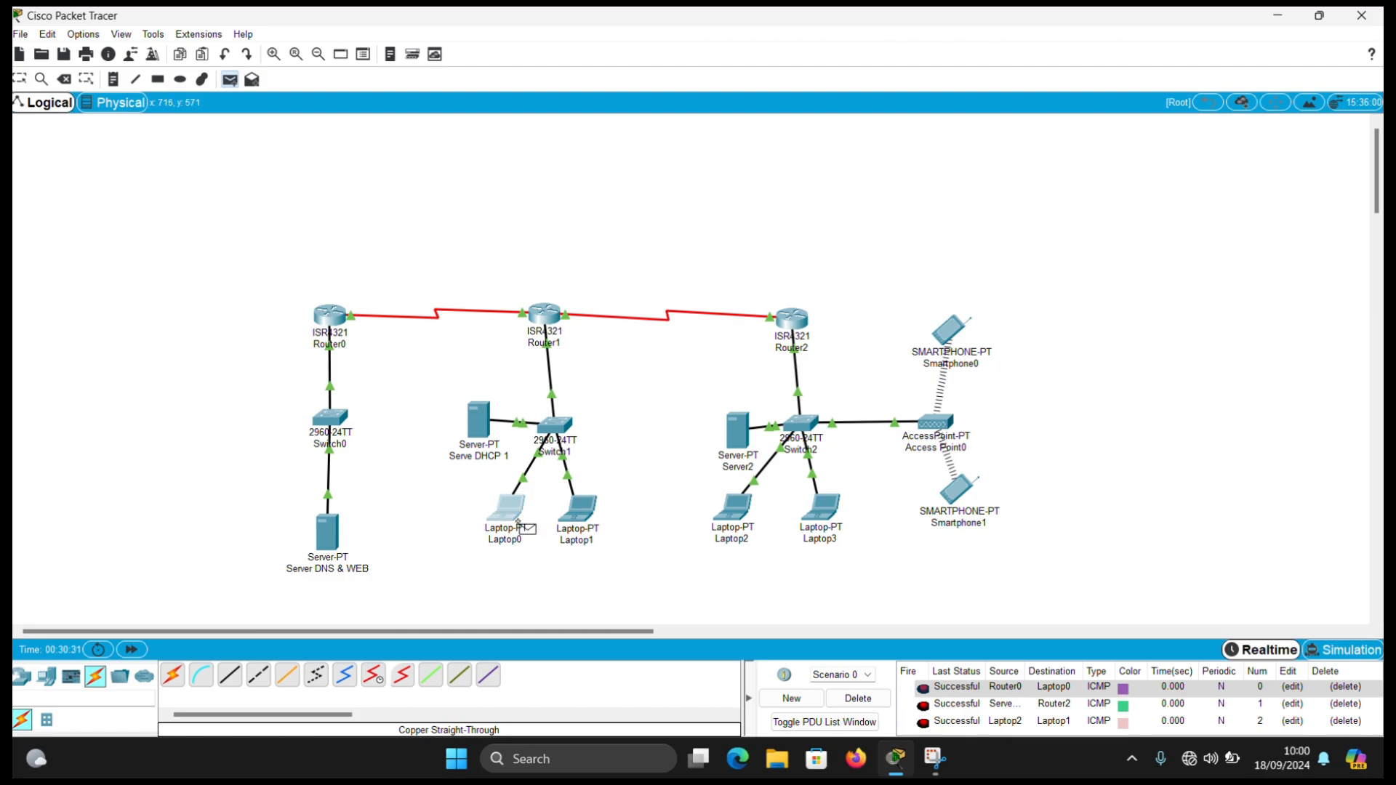
left_click(822, 507)
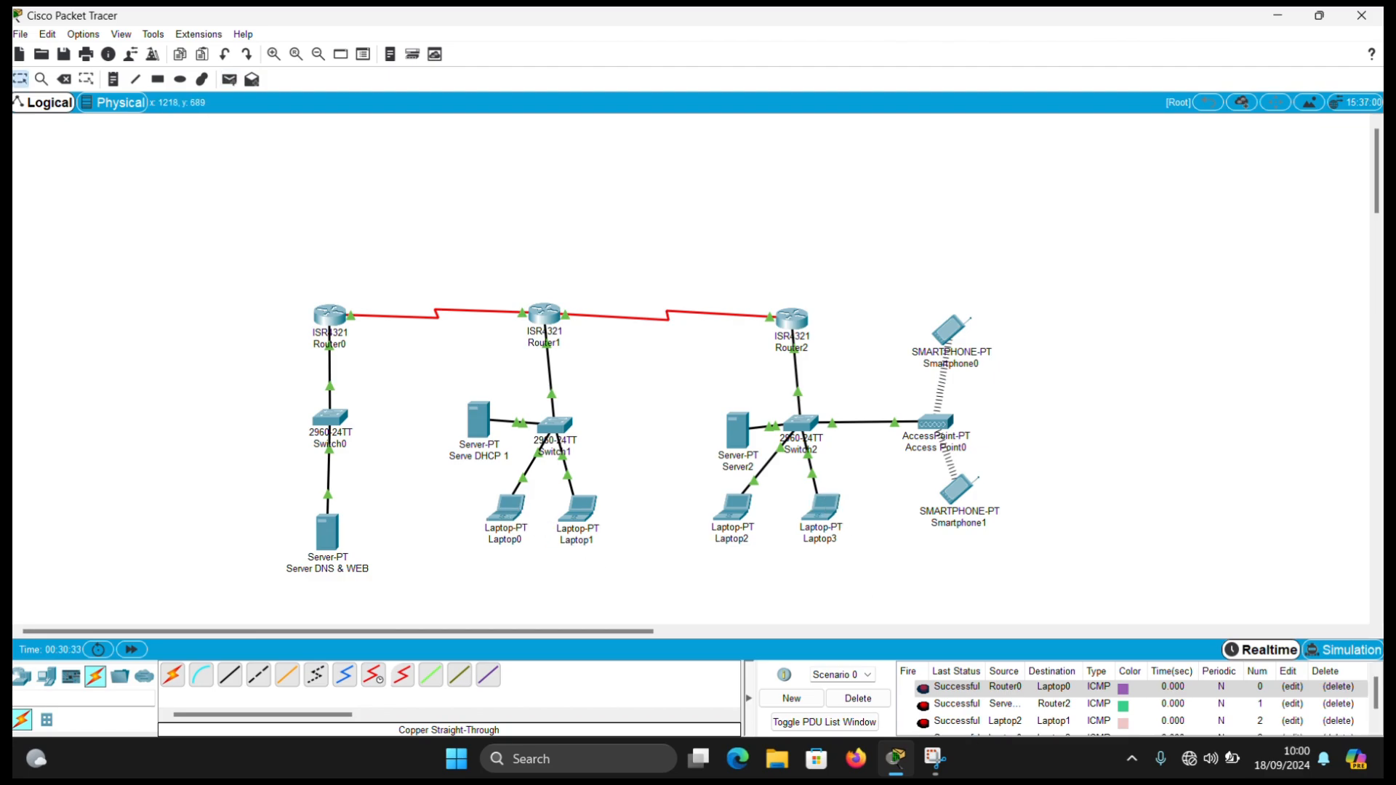
left_click(858, 698)
left_click(858, 698)
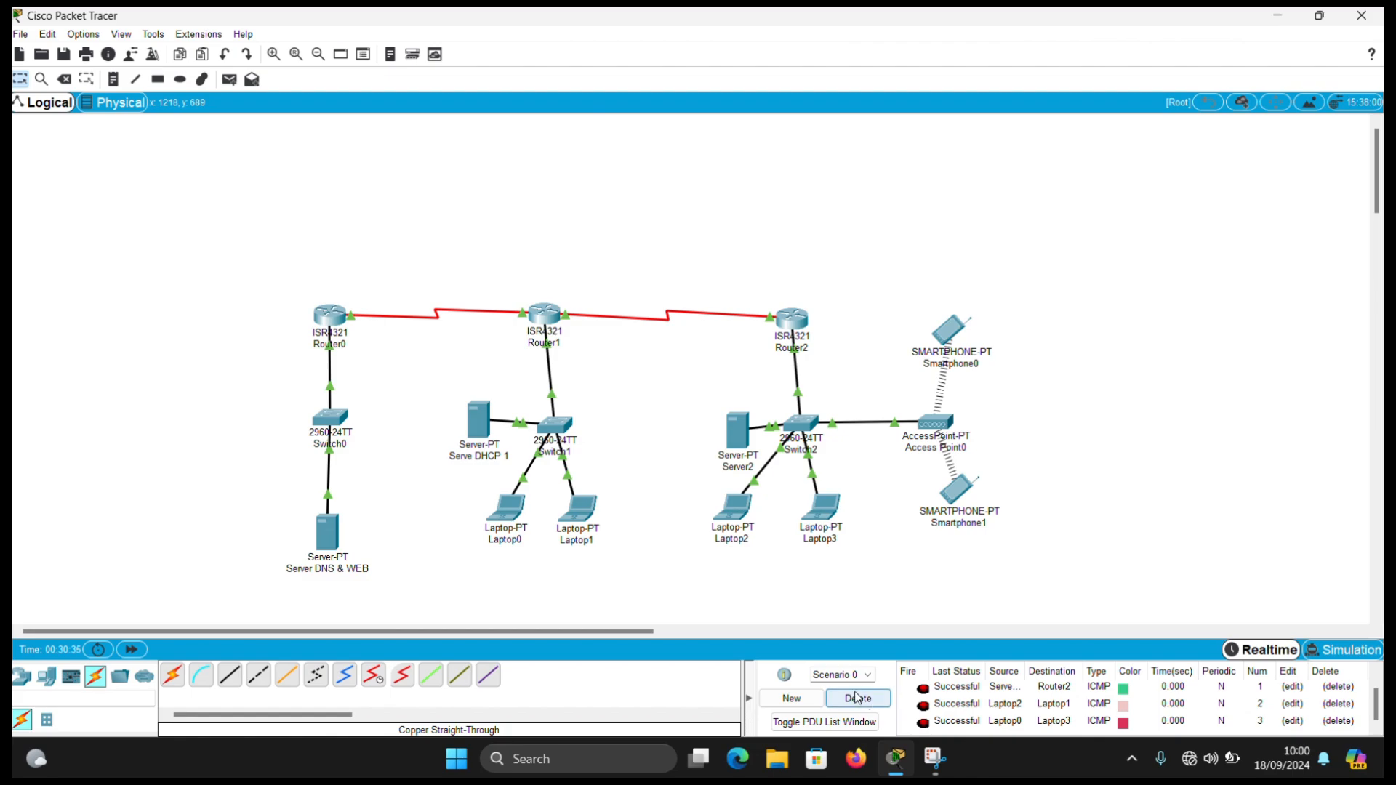
Send simple PDUs from Serve DHCP 1 to Router2 and to Router1, and clear the scenario's PDU list.
key("p")
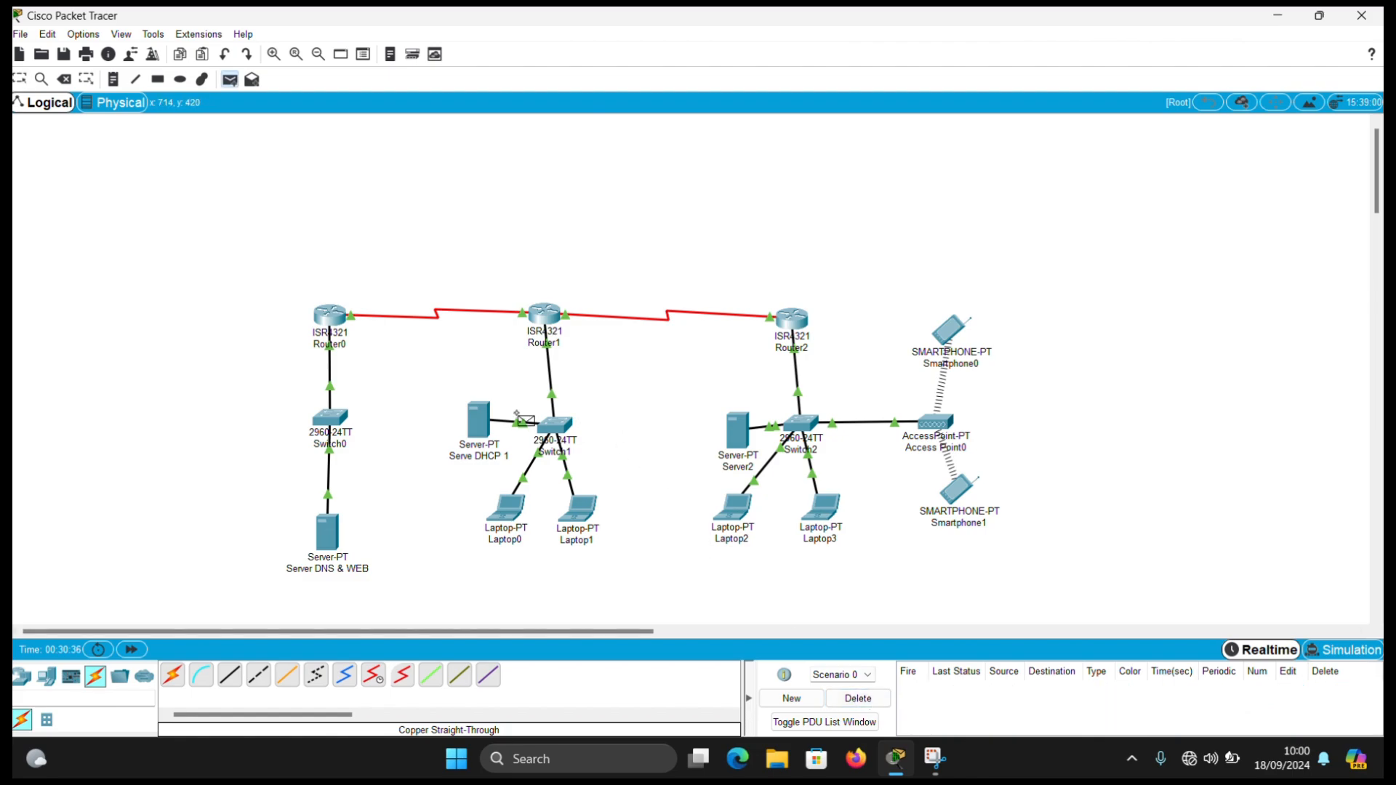
left_click(486, 422)
left_click(792, 320)
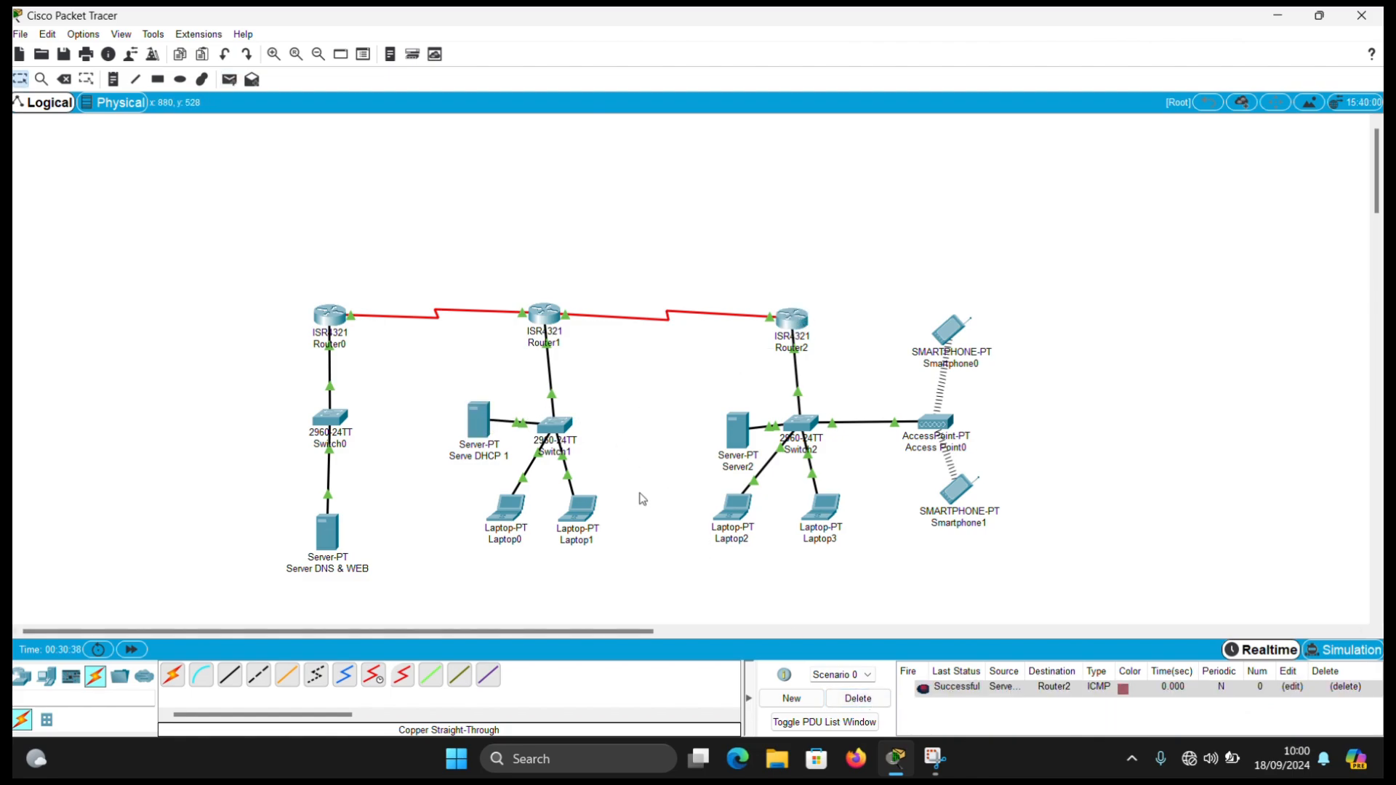
key("p")
left_click(483, 421)
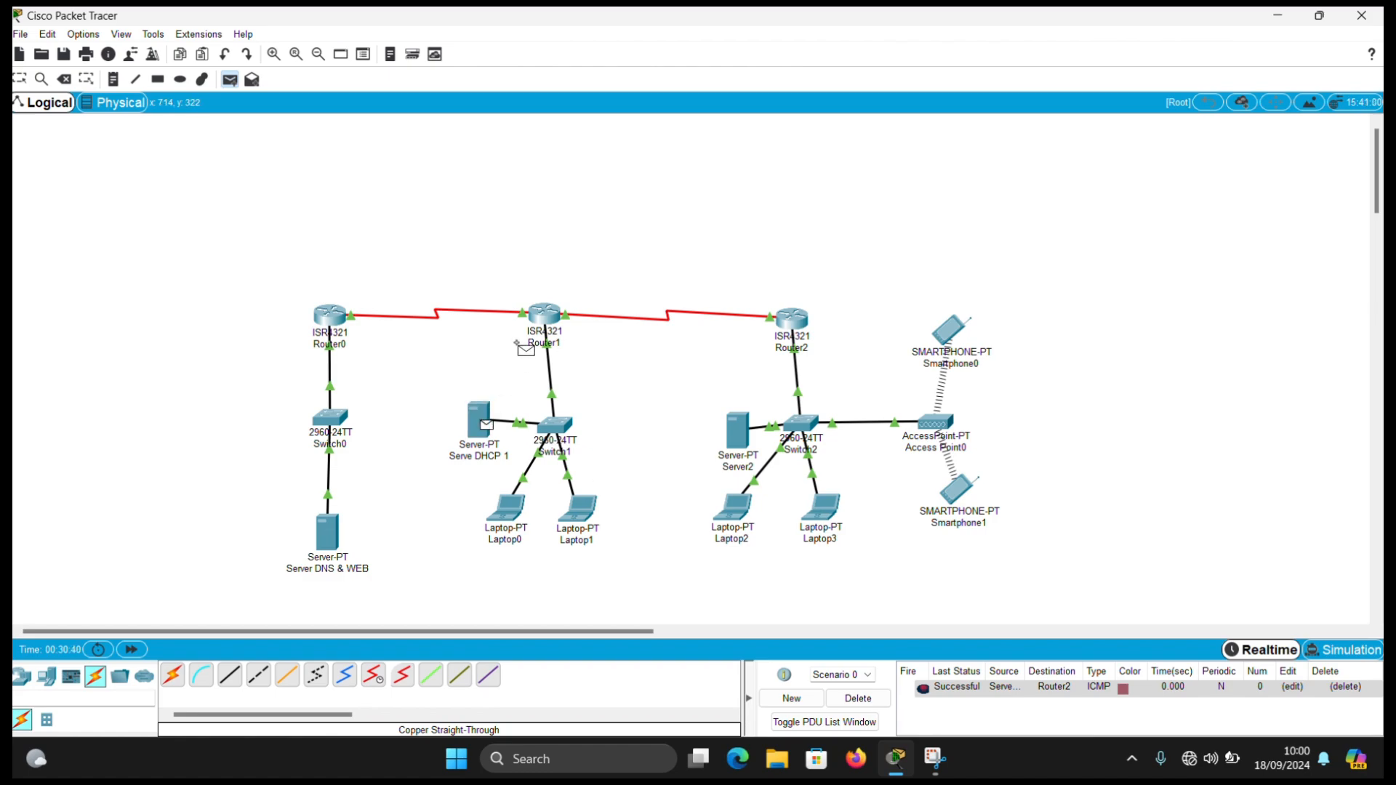
left_click(551, 316)
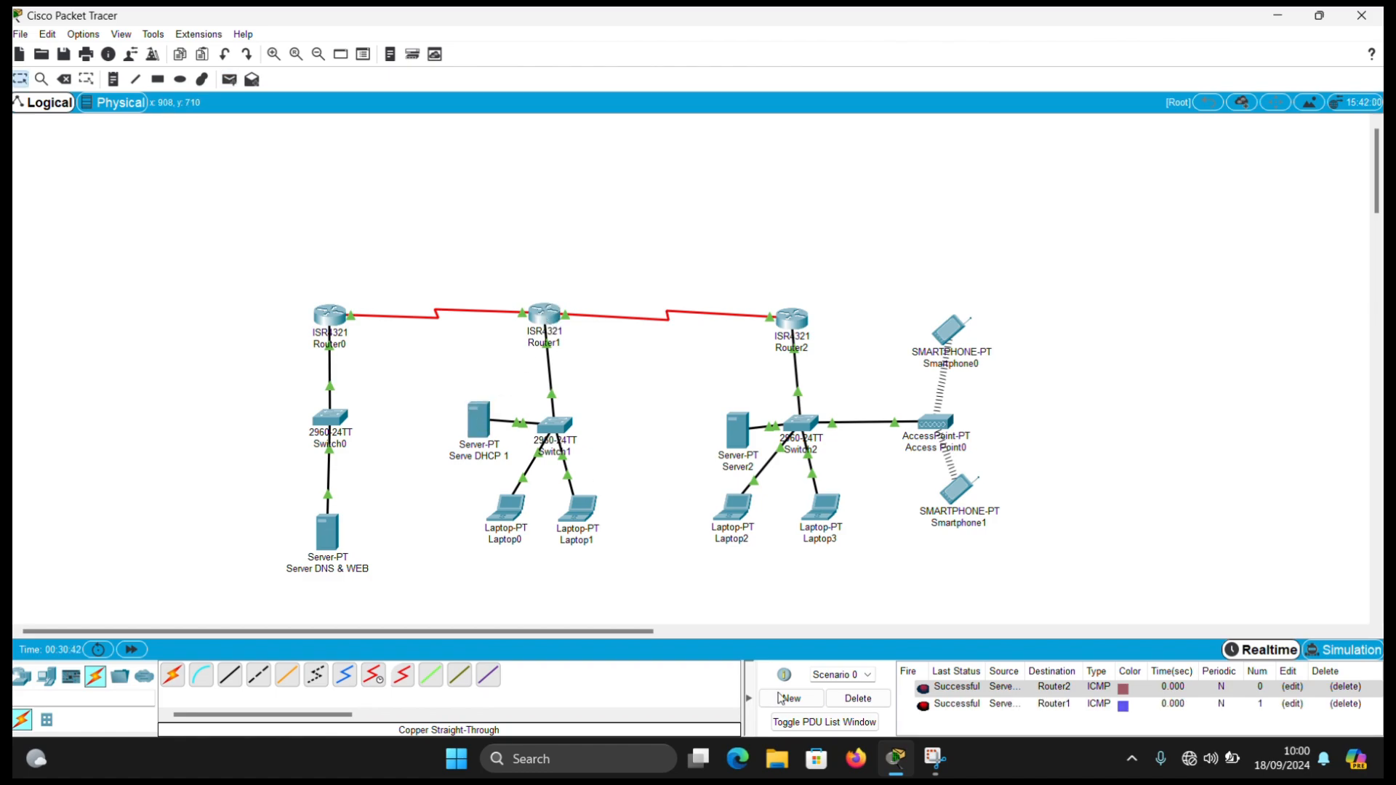
left_click(856, 697)
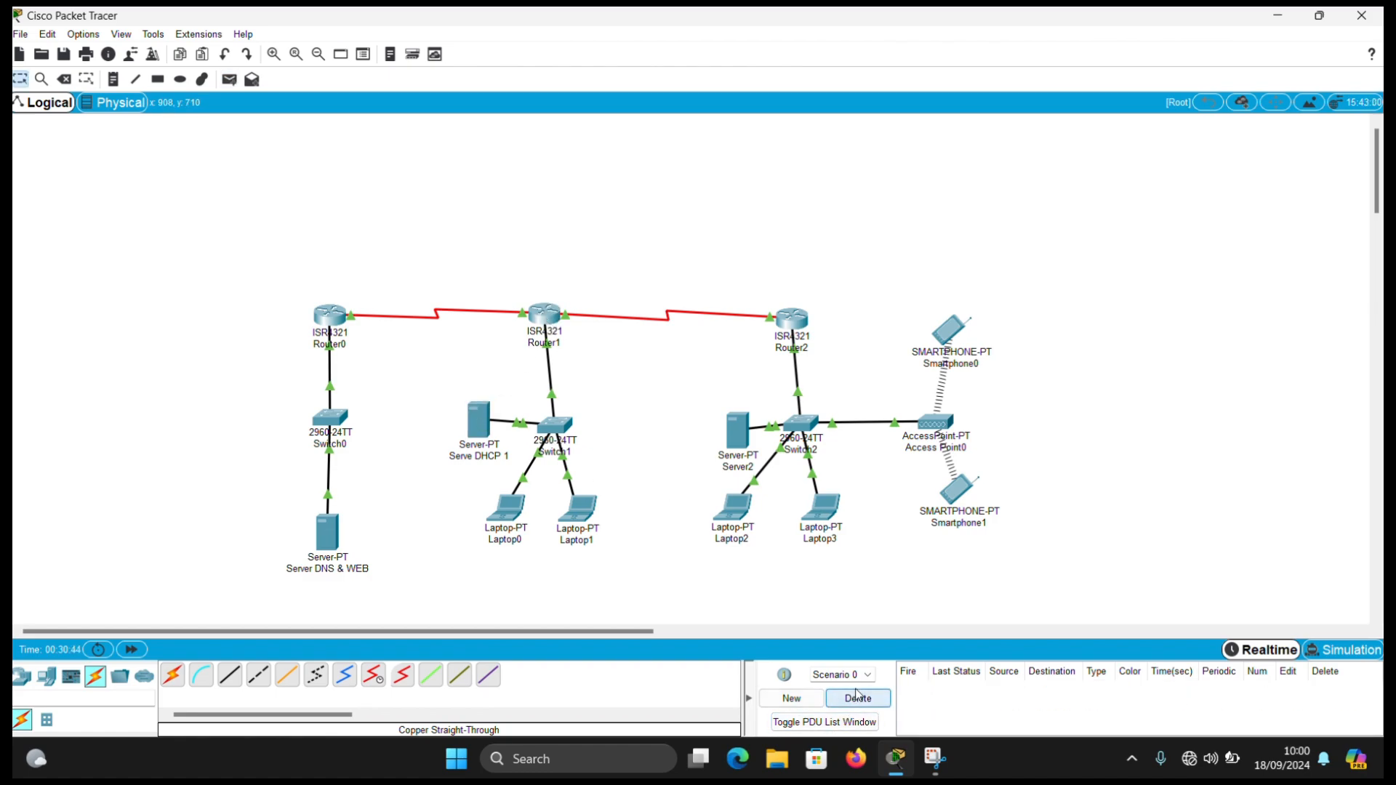